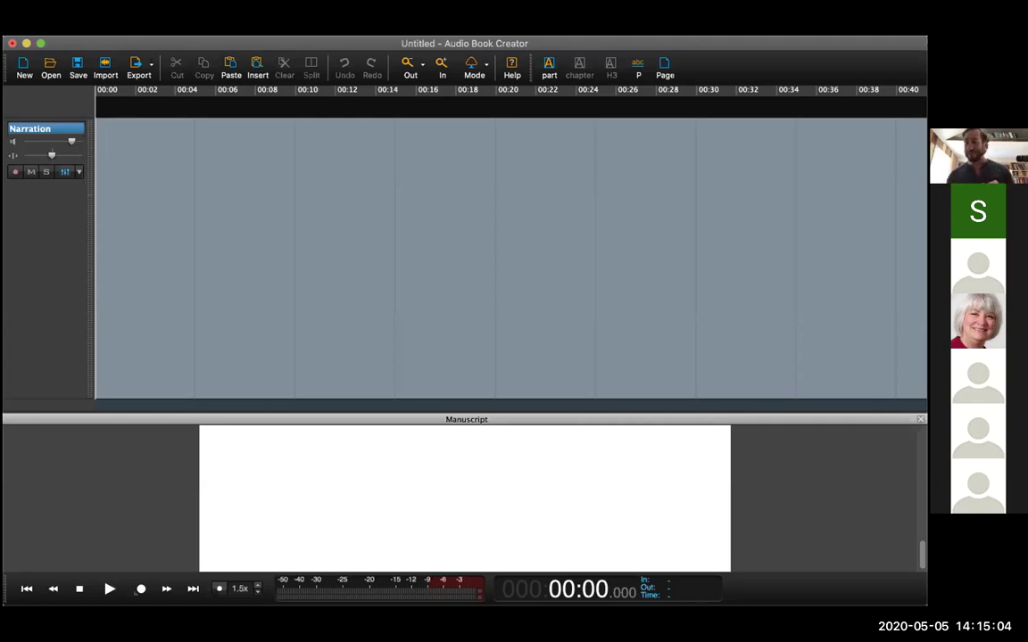
- Return to the start of the timeline and arm the Narration track for recording
scroll(250, 323, up, 3)
scroll(241, 320, up, 5)
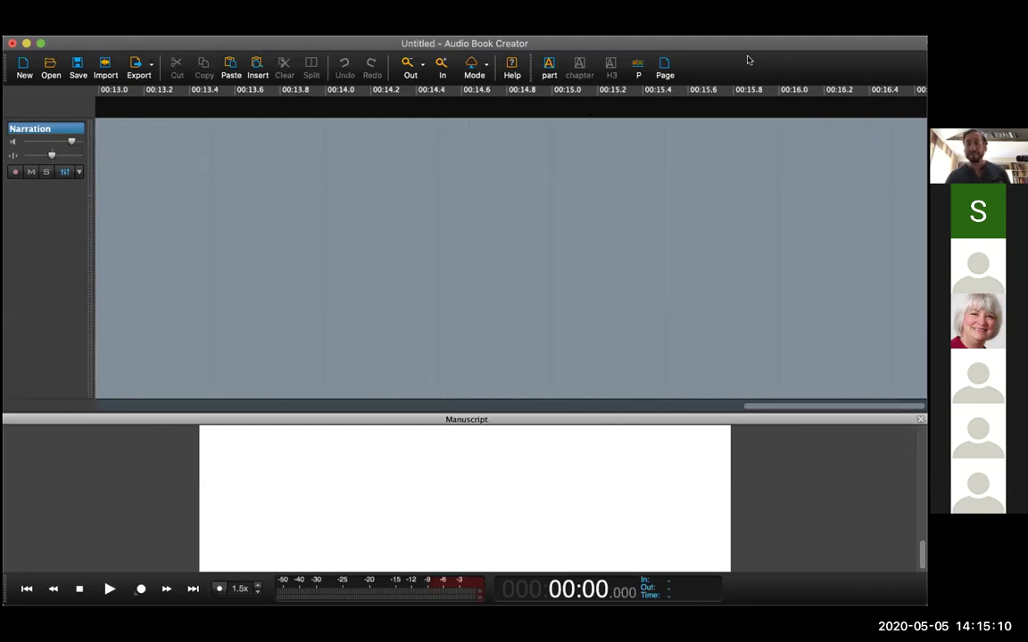
click(667, 161)
click(422, 264)
click(27, 589)
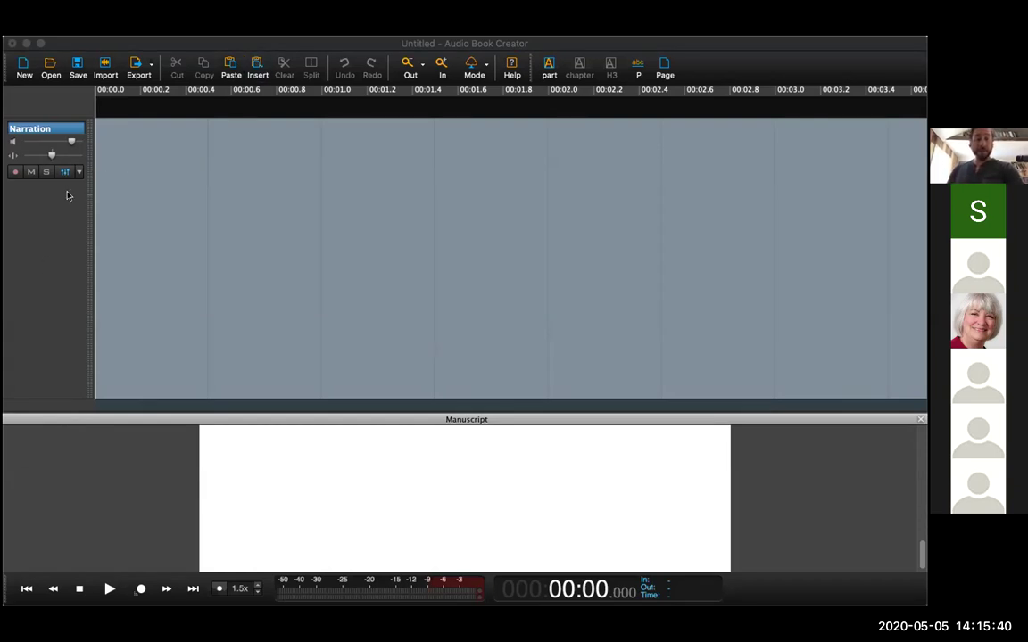
click(14, 172)
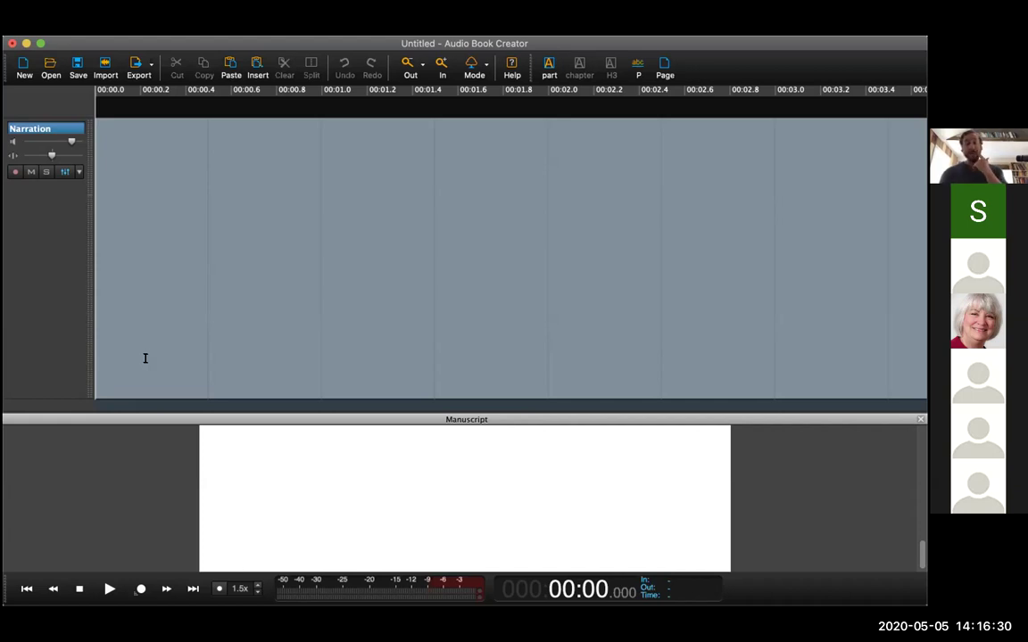
click(14, 172)
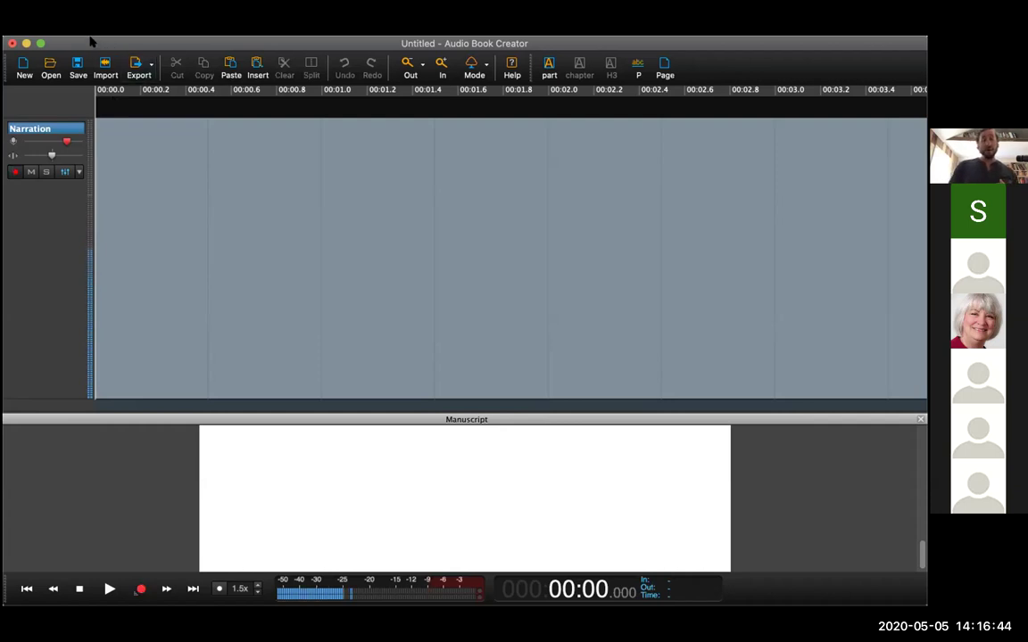
- Open the audio preferences and review the playback device, recording input, record mode and sample rate
click(65, 29)
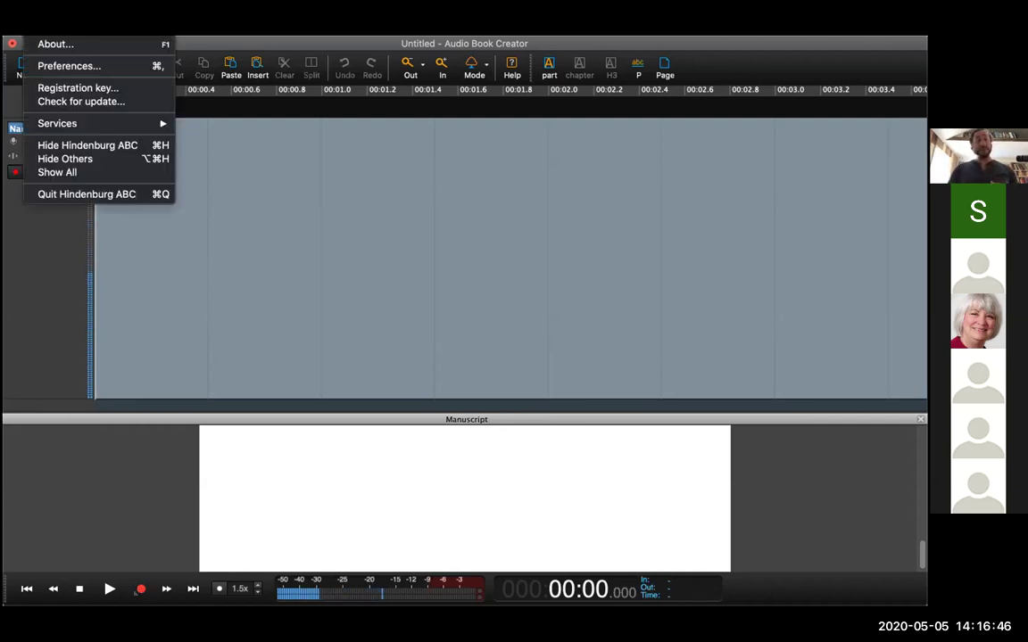
click(54, 66)
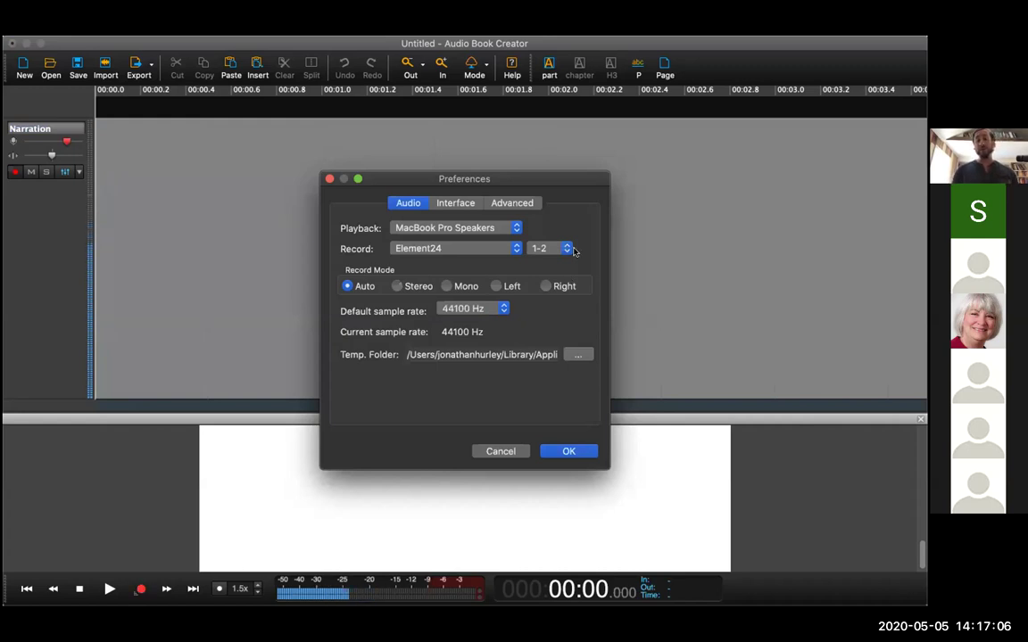
click(328, 179)
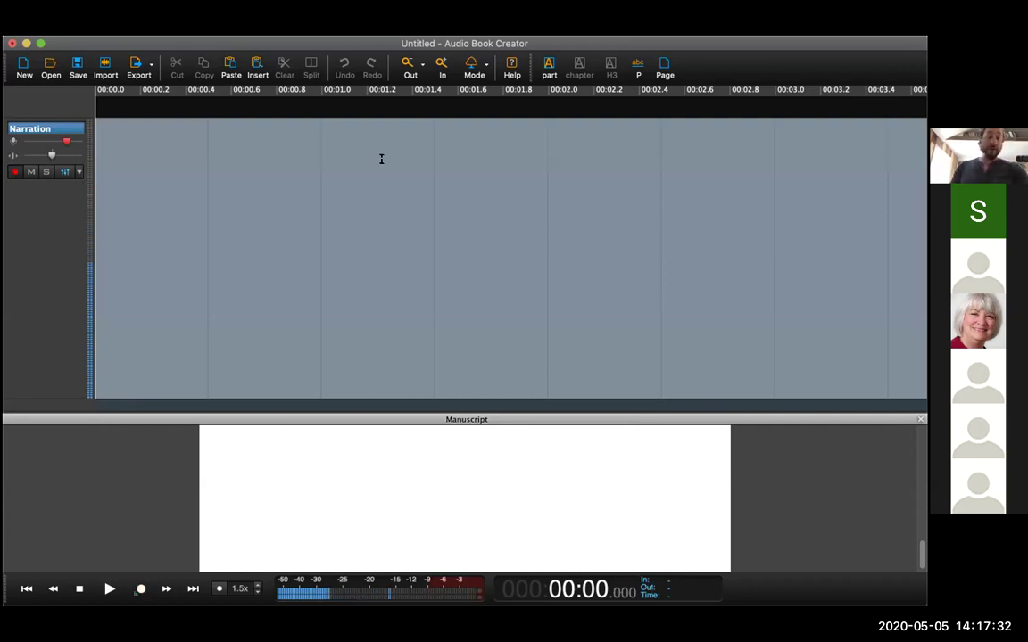
- Record a narration take of about 46 seconds on the Narration track from the start of the timeline
key(space)
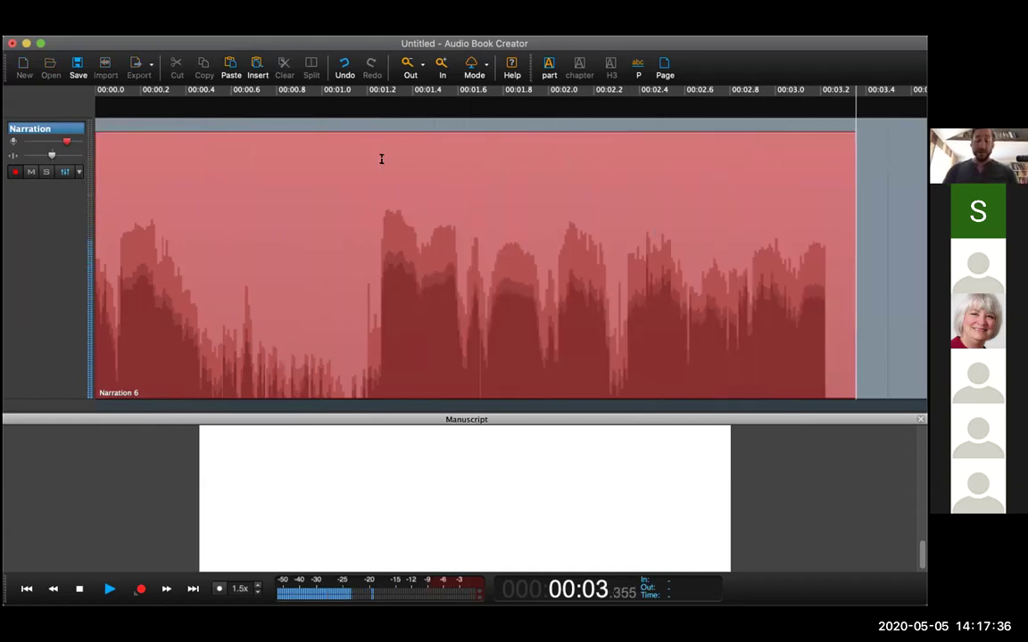
scroll(381, 159, down, 5)
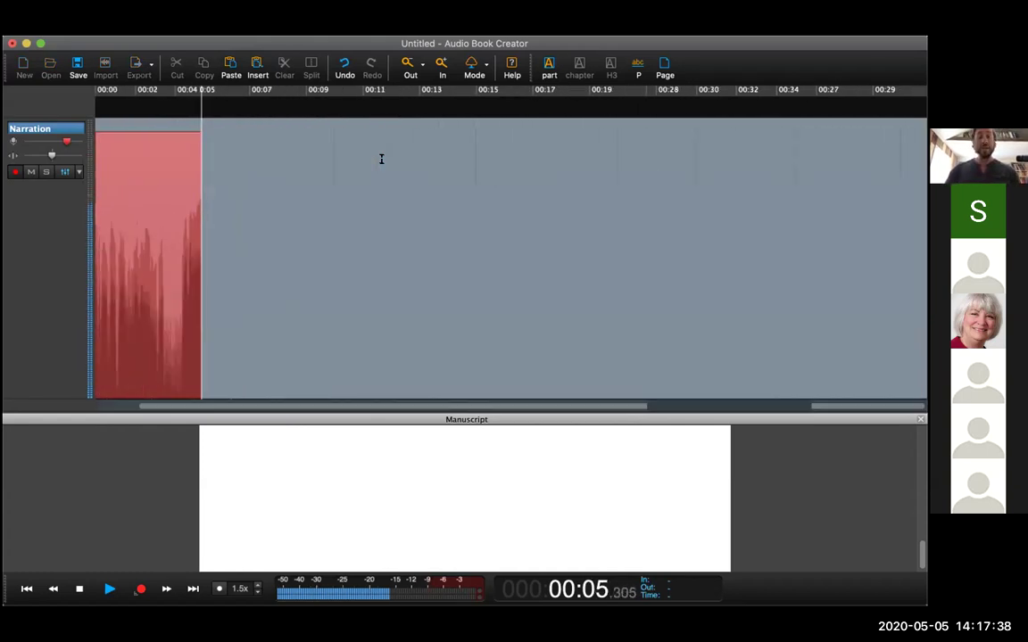
scroll(381, 159, down, 3)
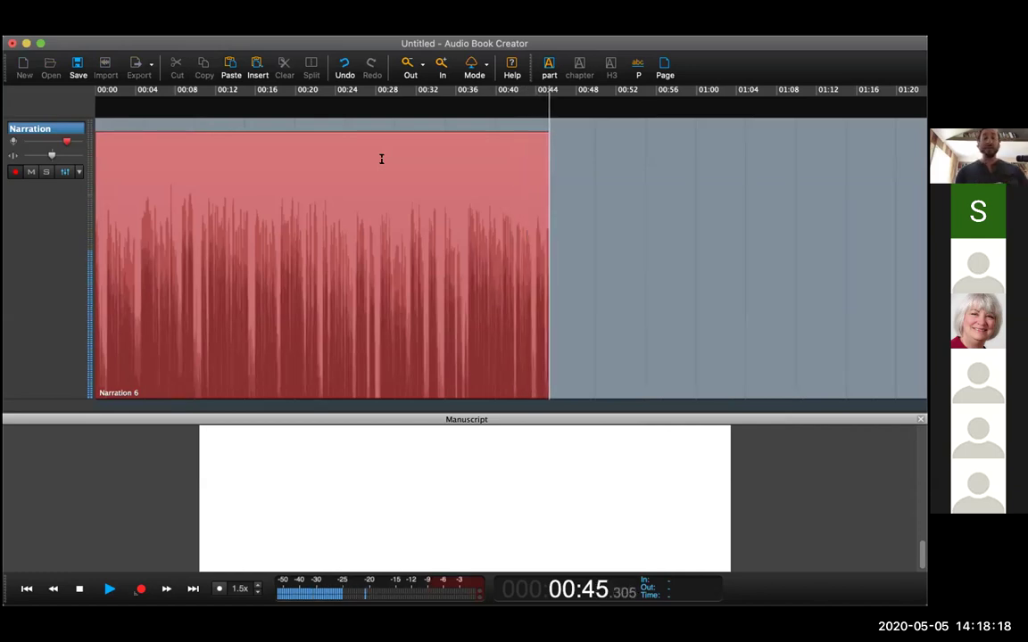
key(space)
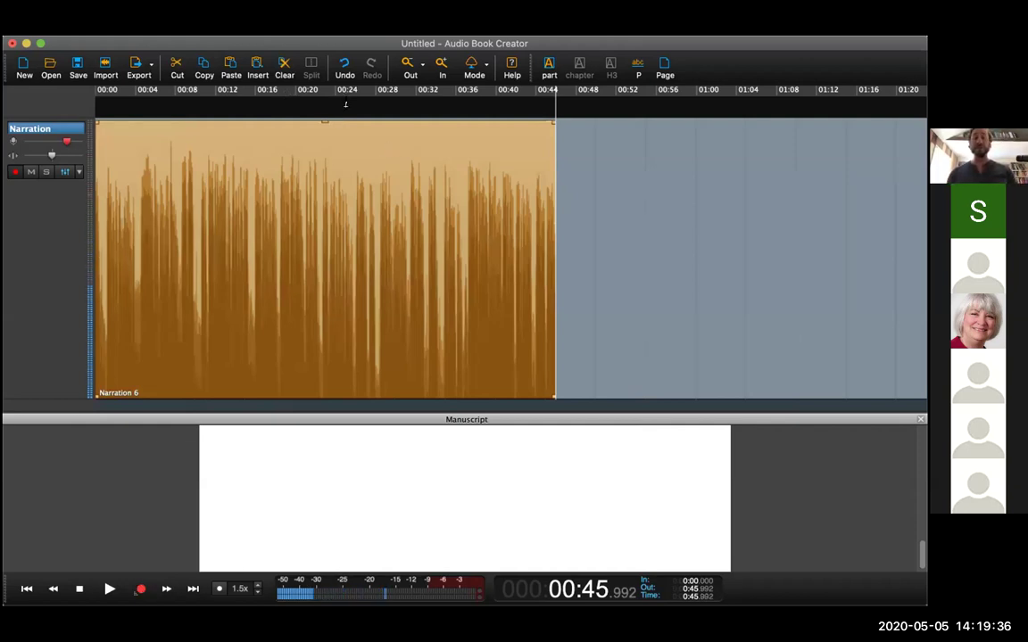
- Select the recorded clip, move the playhead to about 31.5 seconds and examine the waveform there
click(346, 133)
click(257, 143)
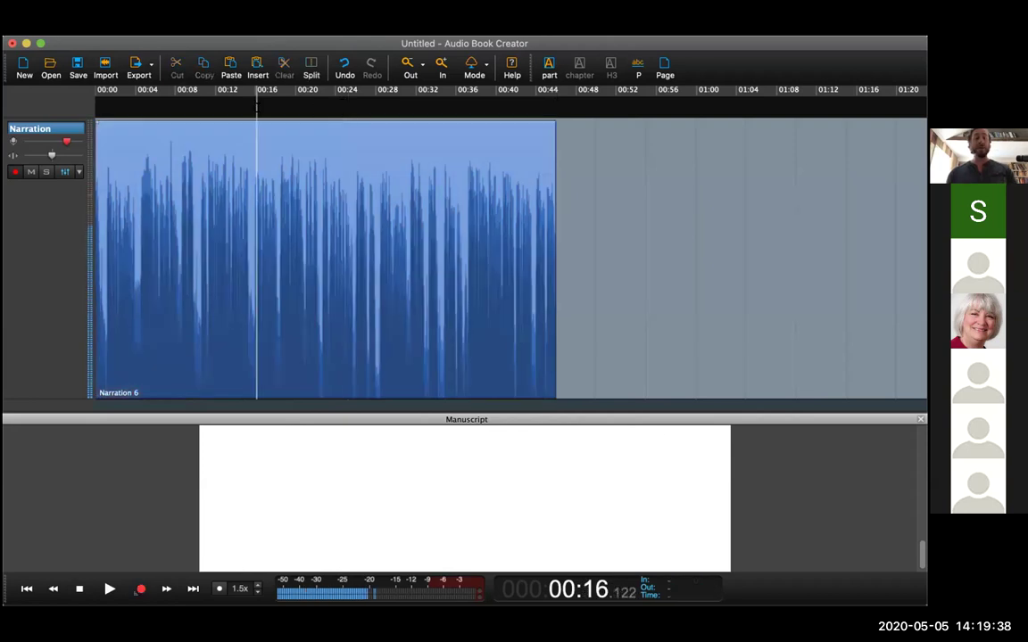
double_click(382, 154)
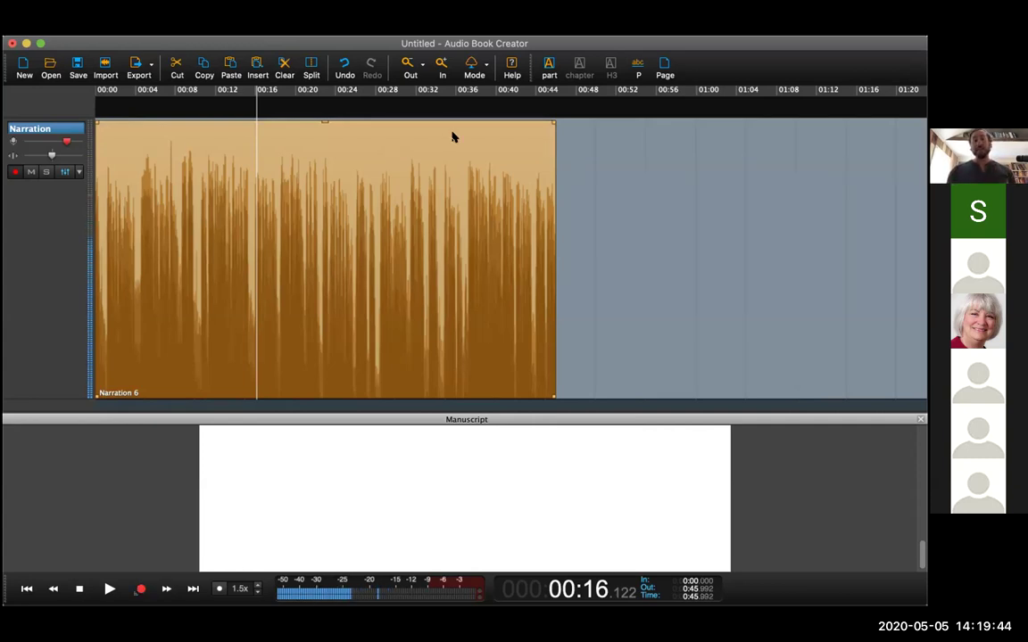
mouse_move(552, 126)
mouse_down()
mouse_move(452, 158)
mouse_move(506, 128)
mouse_move(580, 128)
mouse_move(586, 119)
mouse_move(498, 111)
mouse_move(465, 135)
mouse_move(425, 145)
mouse_move(535, 122)
mouse_up()
drag(618, 125, 618, 120)
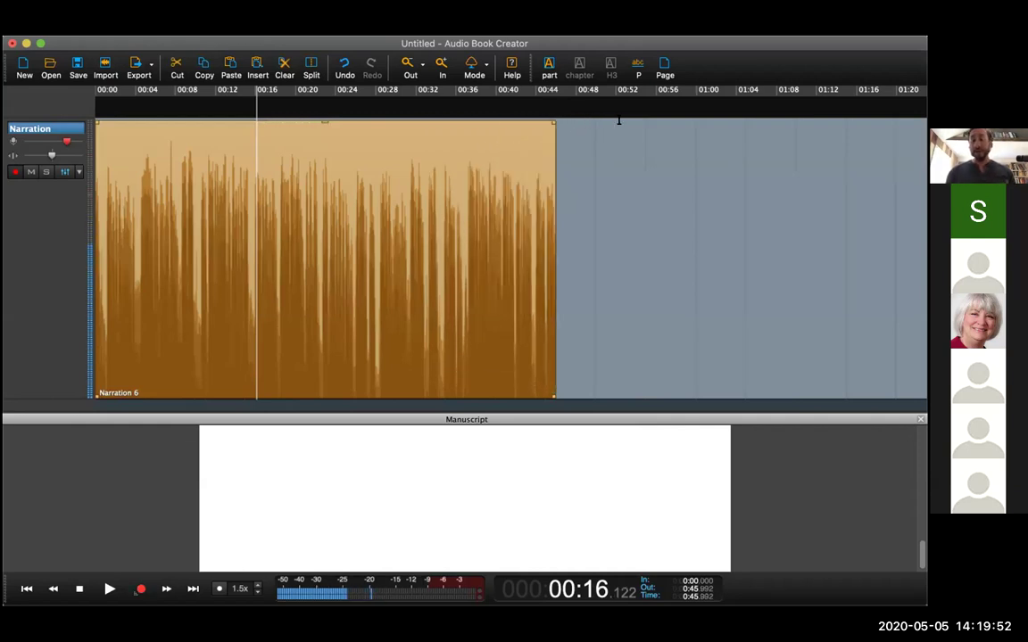
drag(440, 105, 311, 107)
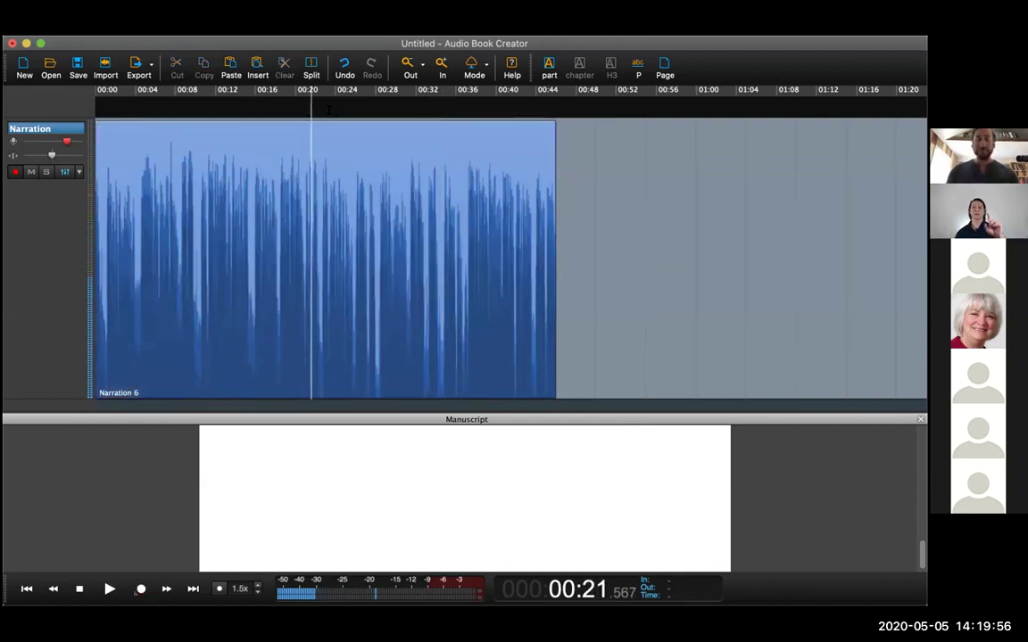
click(410, 107)
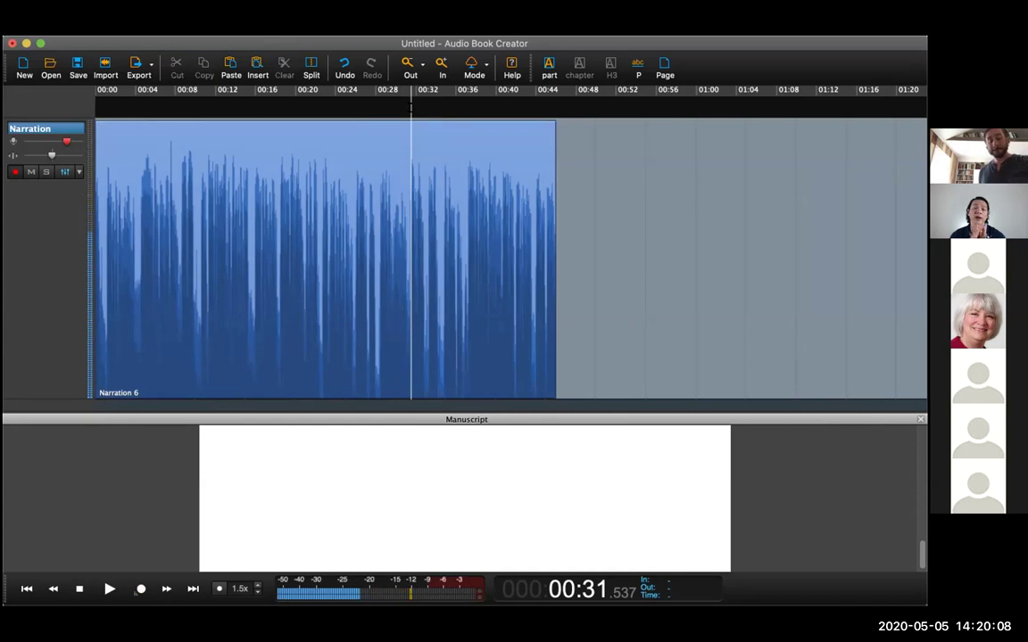
scroll(508, 259, up, 10)
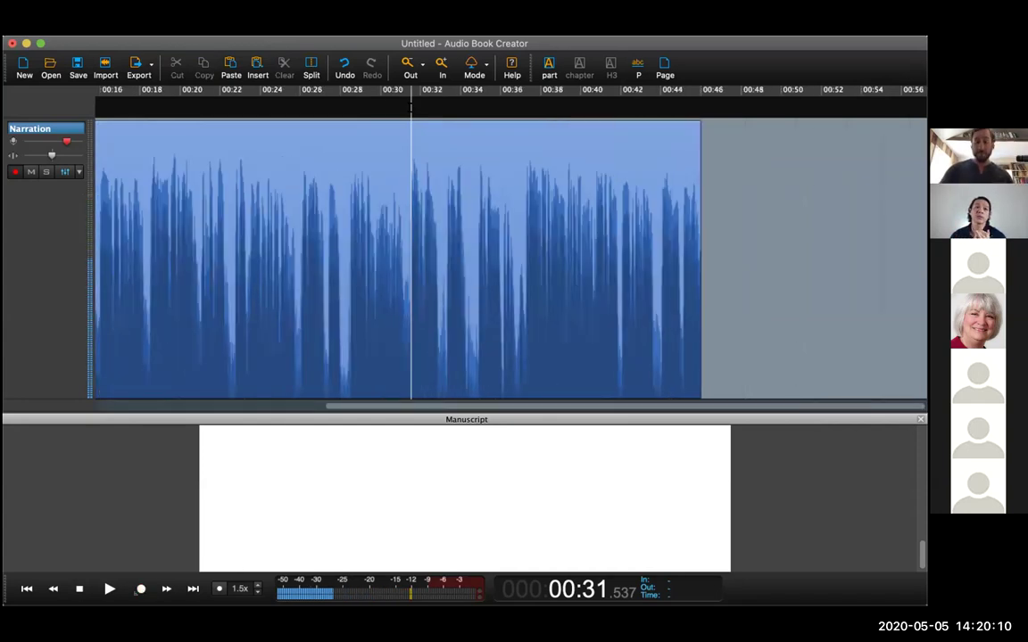
scroll(508, 259, up, 3)
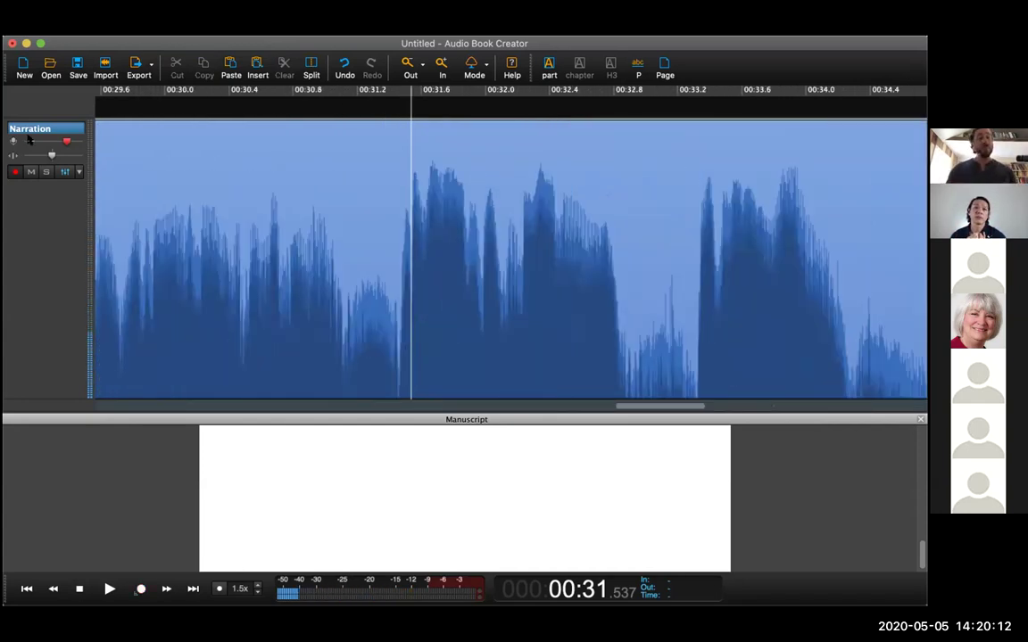
- Disarm the Narration track and arm it for recording again
click(16, 173)
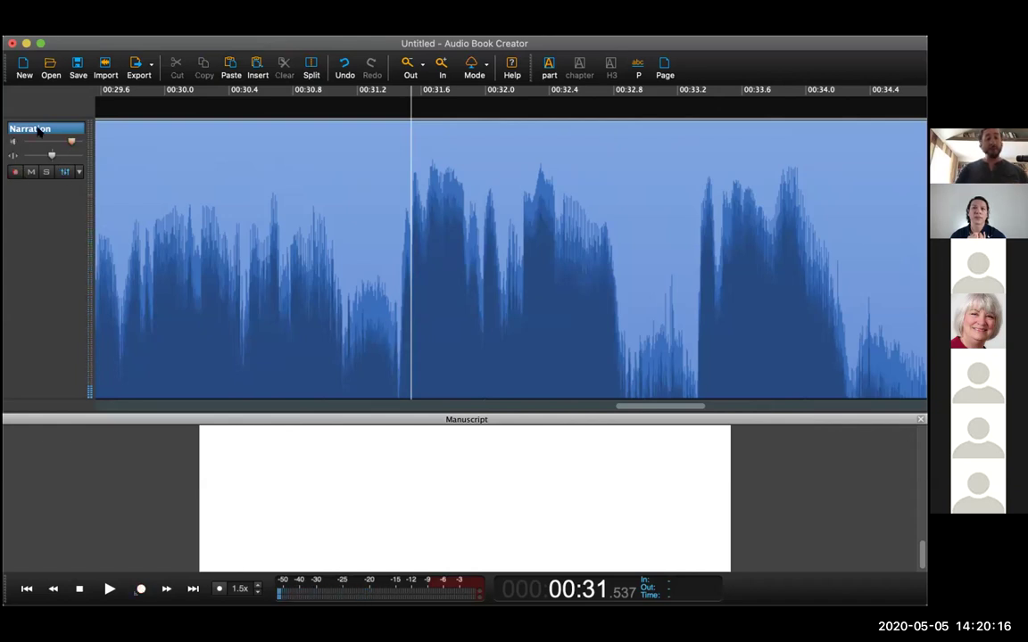
click(16, 172)
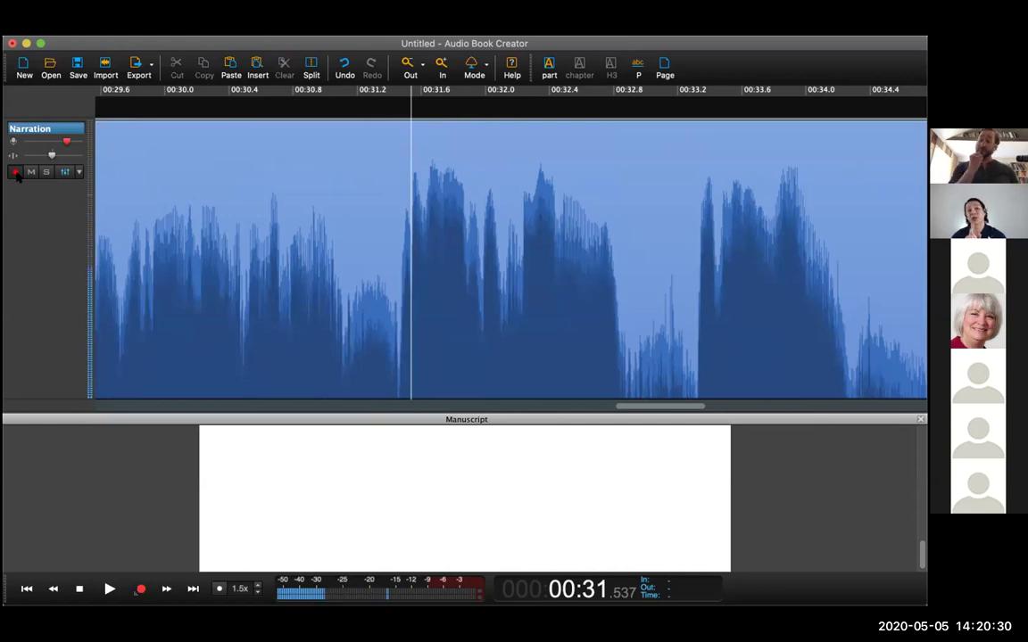
- Record a new take of about 16.6 seconds over the existing narration, starting at about 34.3 seconds
key(Down)
key(Down)
key(Down)
key(Down)
key(Down)
key(Down)
key(Down)
key(Down)
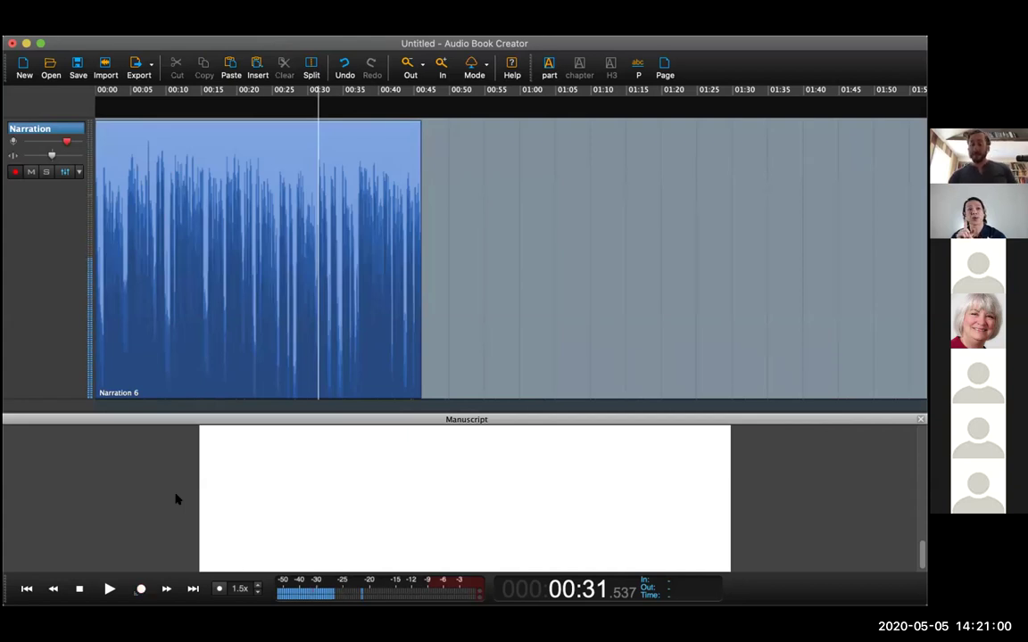
key(super+equal)
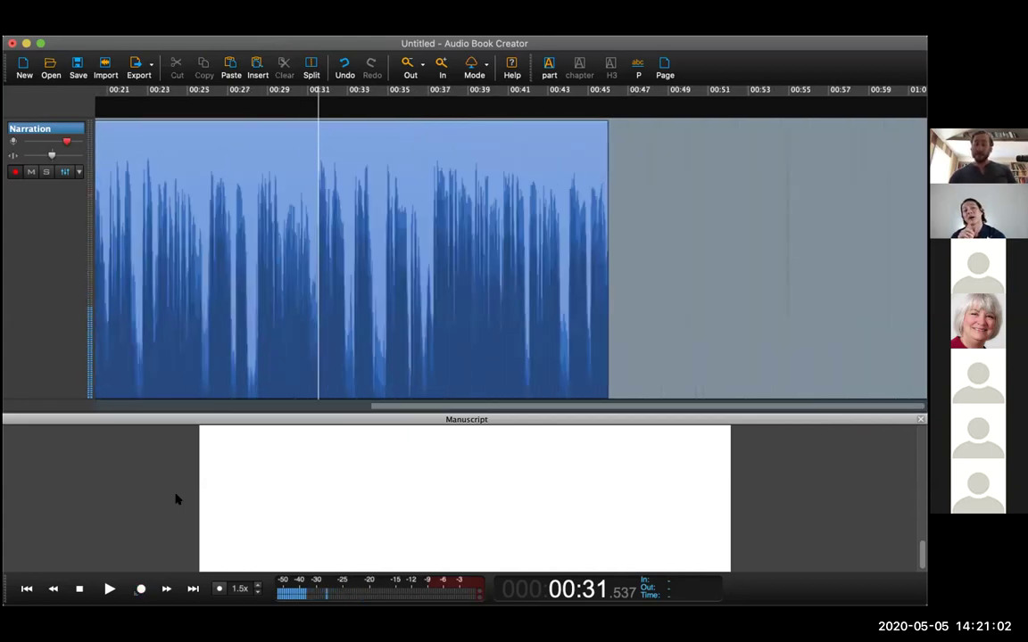
key(super+equal)
key(super+equal)
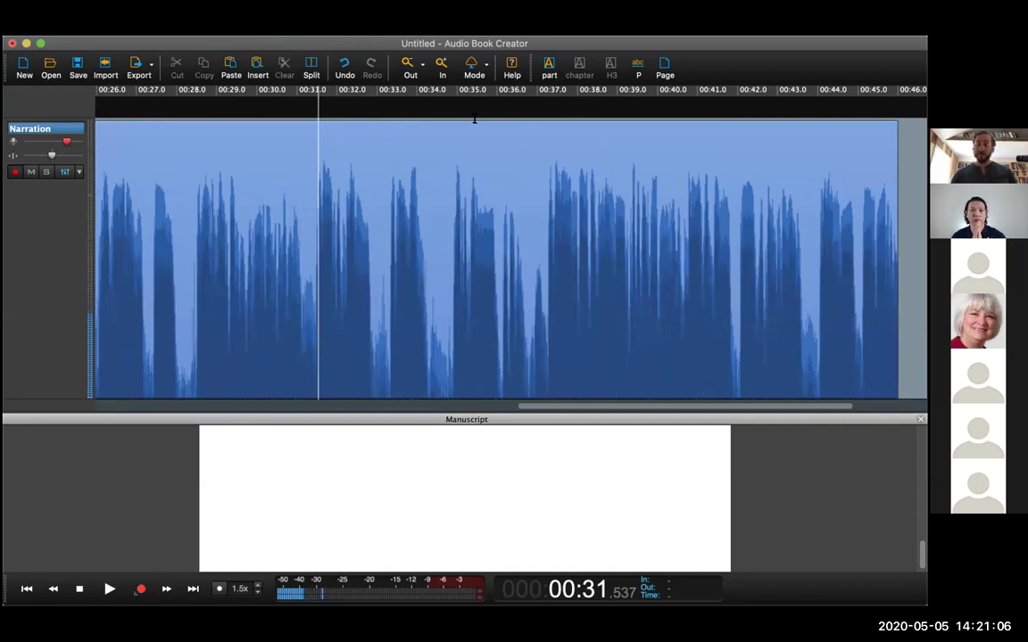
click(431, 103)
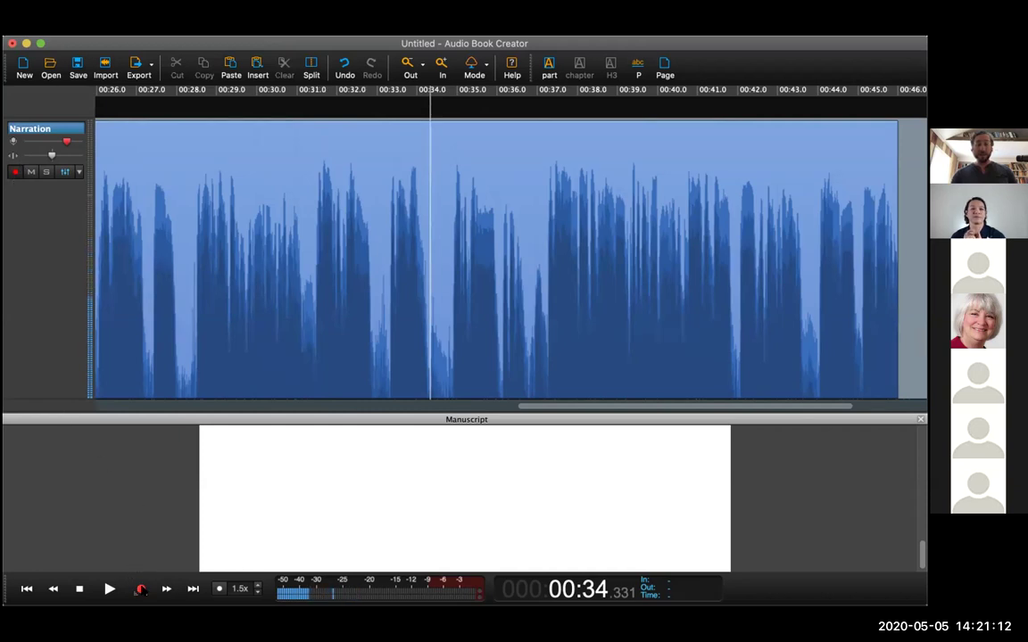
click(140, 589)
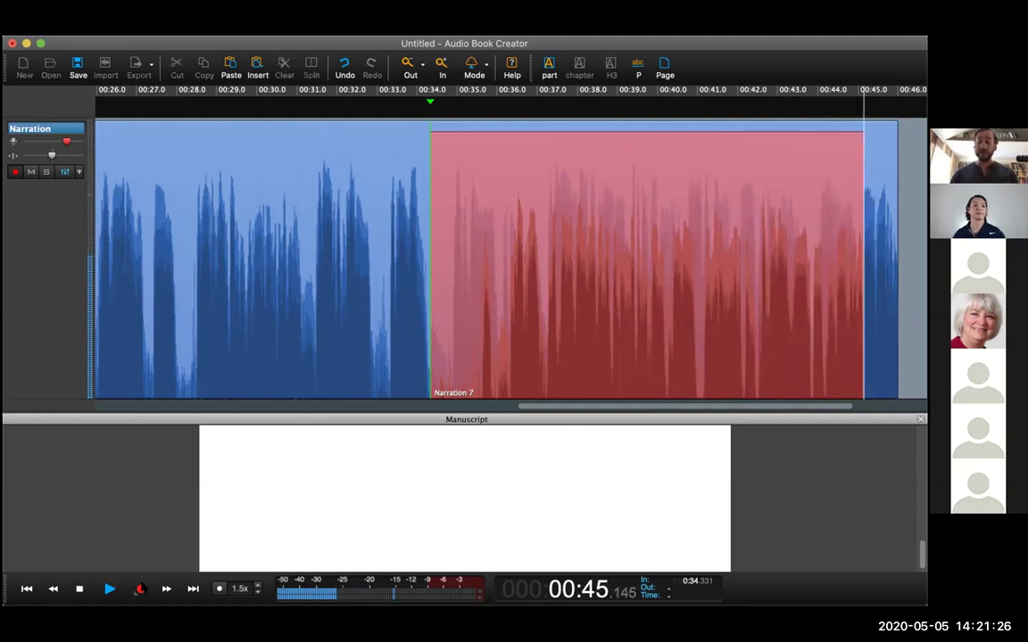
key(Down)
key(Down)
key(Down)
key(Down)
key(Down)
key(Down)
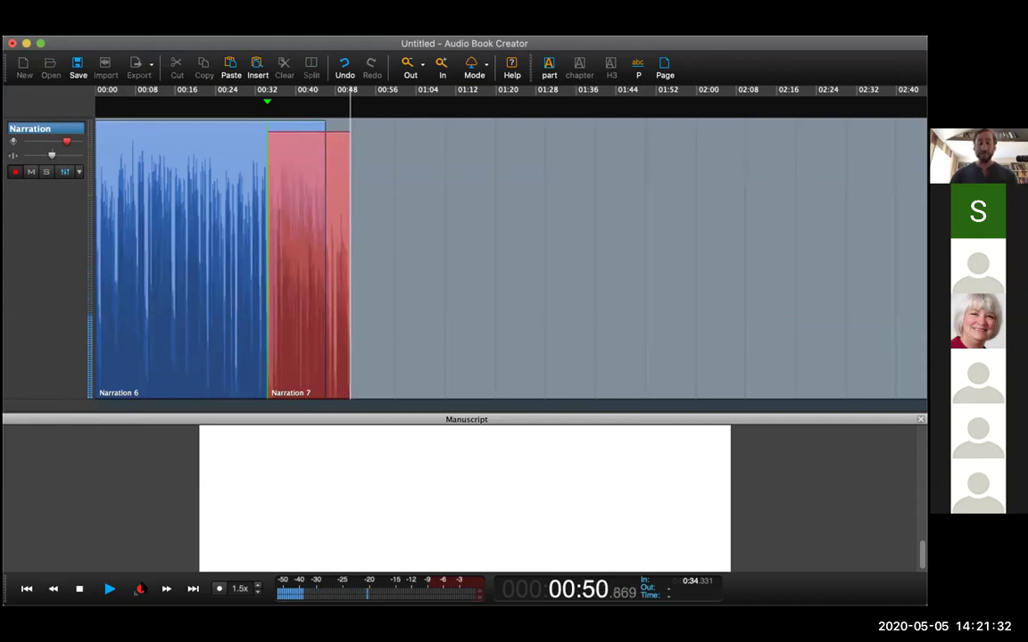
key(space)
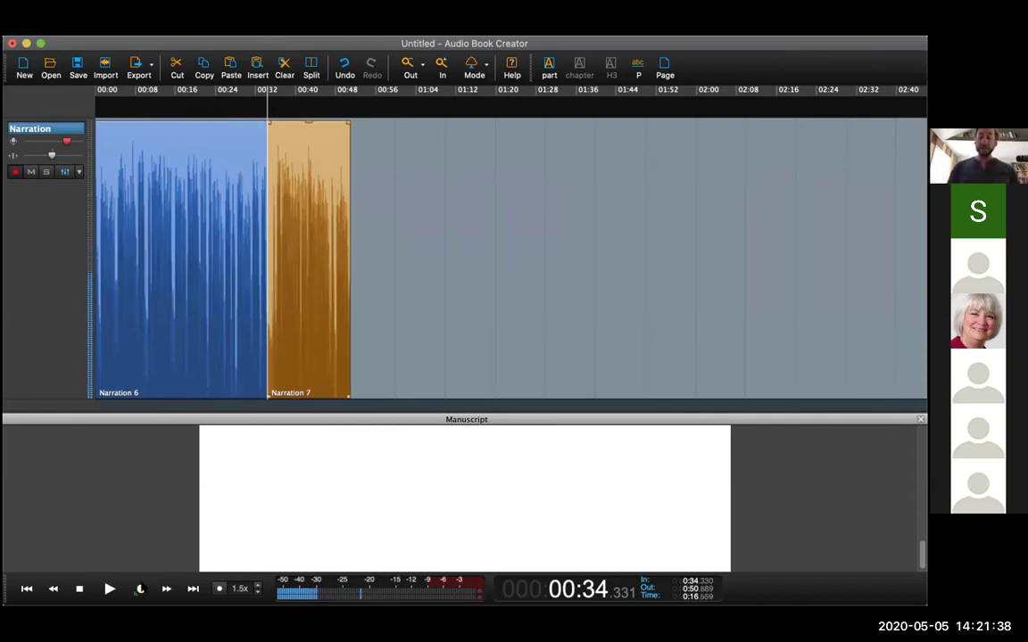
- Select the original narration clip and the newly recorded clip in turn to compare them
click(205, 159)
click(282, 144)
click(203, 169)
click(287, 162)
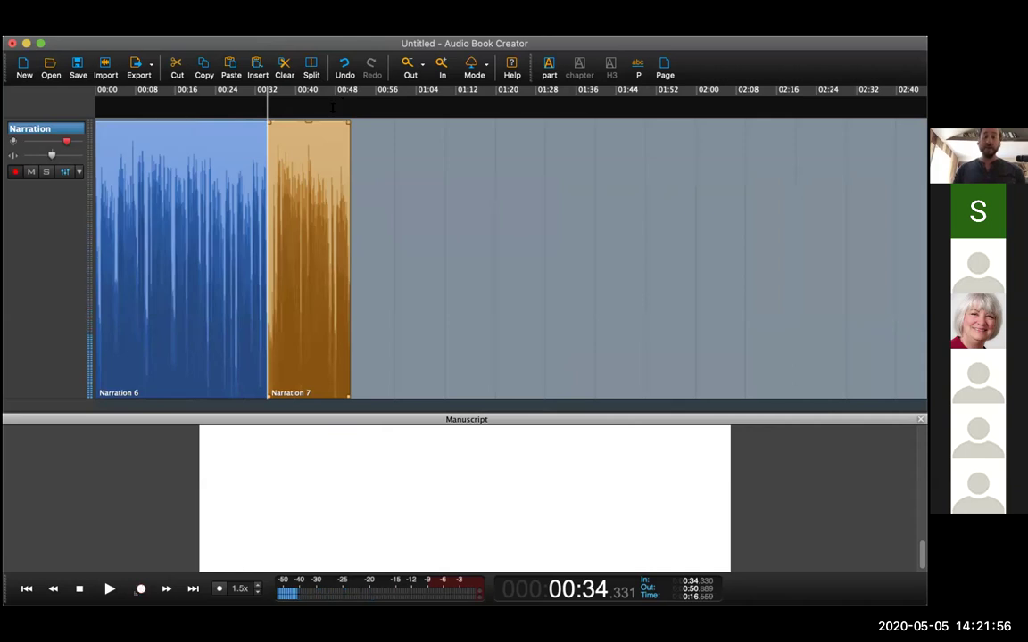
- Examine the pause near the end of the second clip, placing the playhead at about 47.7 seconds
click(333, 106)
scroll(334, 106, up, 5)
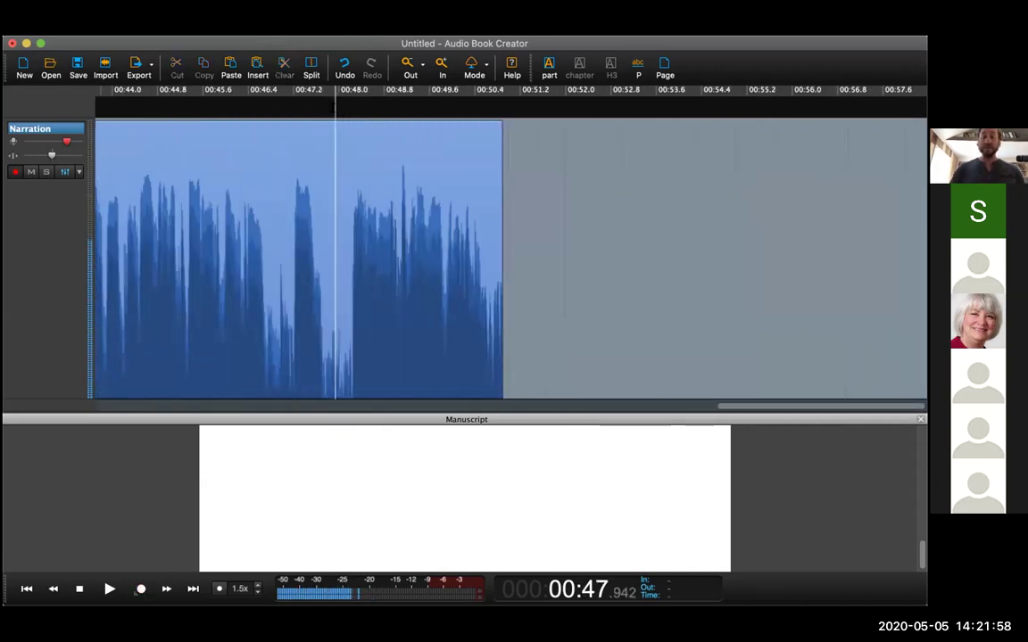
scroll(336, 104, up, 5)
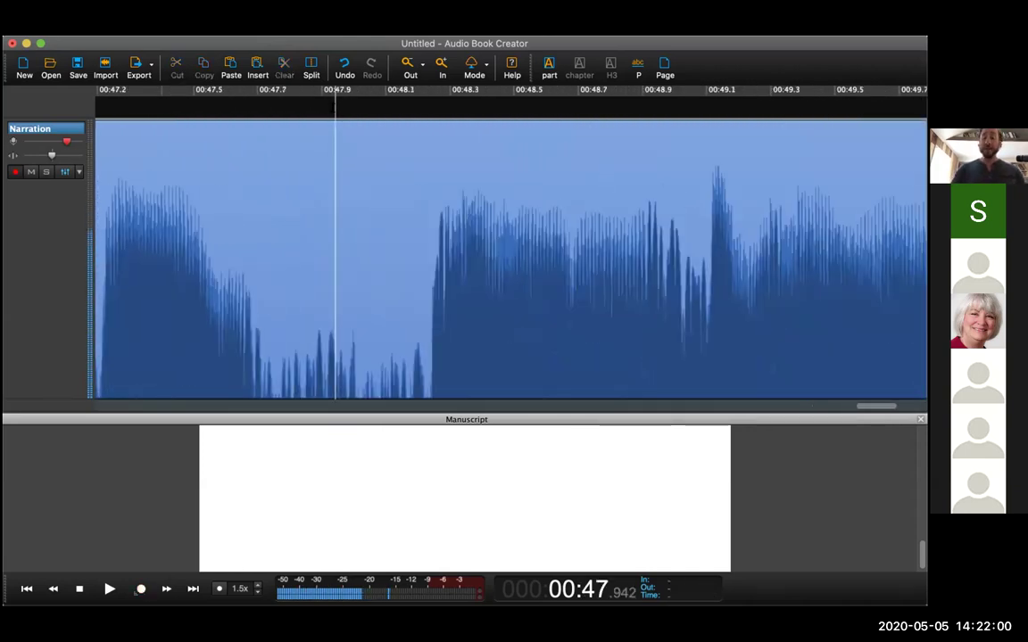
scroll(335, 104, down, 5)
scroll(335, 104, down, 2)
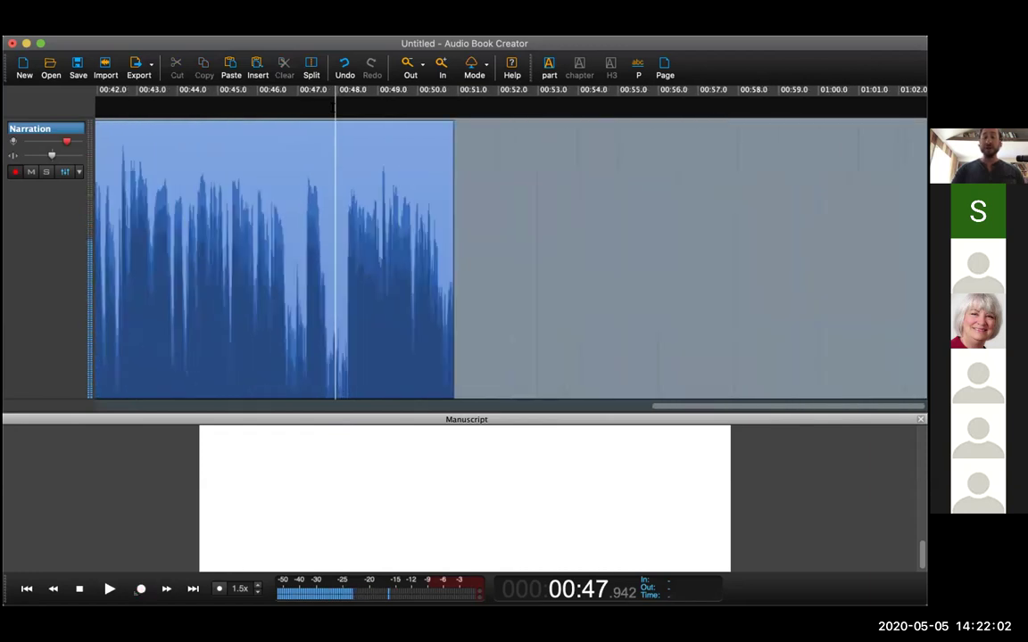
scroll(336, 105, down, 2)
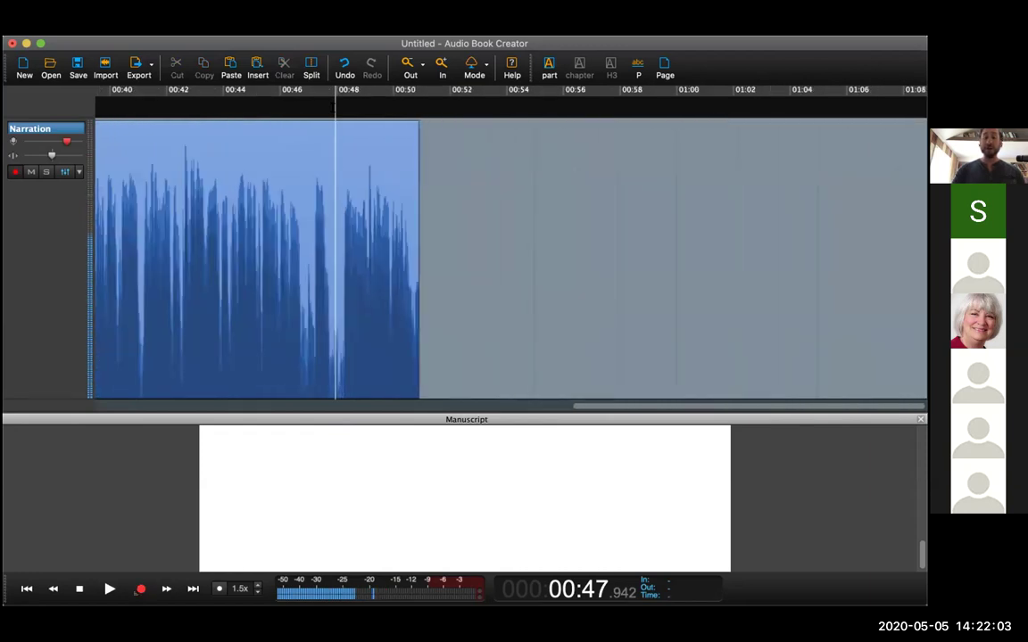
click(327, 105)
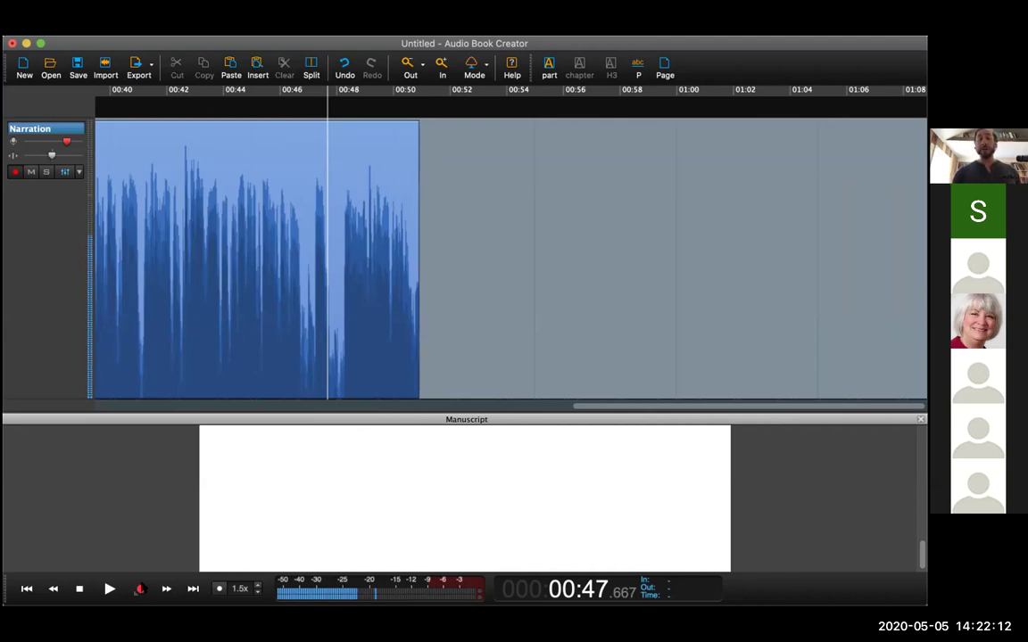
- Place the playhead at about 36.5 seconds and select the second narration clip
drag(372, 98, 415, 105)
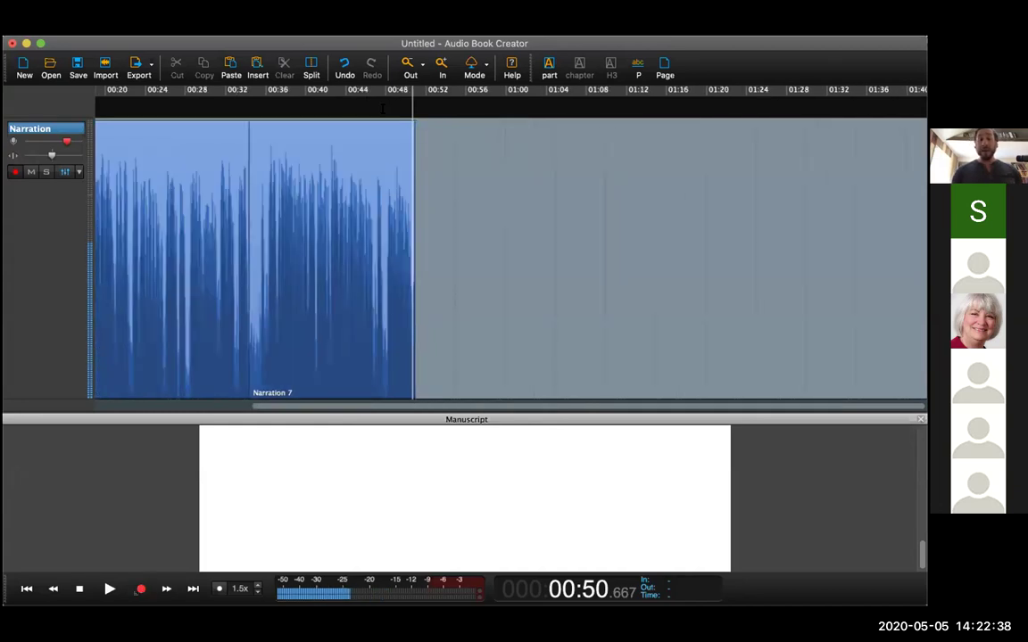
drag(264, 99, 386, 99)
click(267, 112)
click(299, 172)
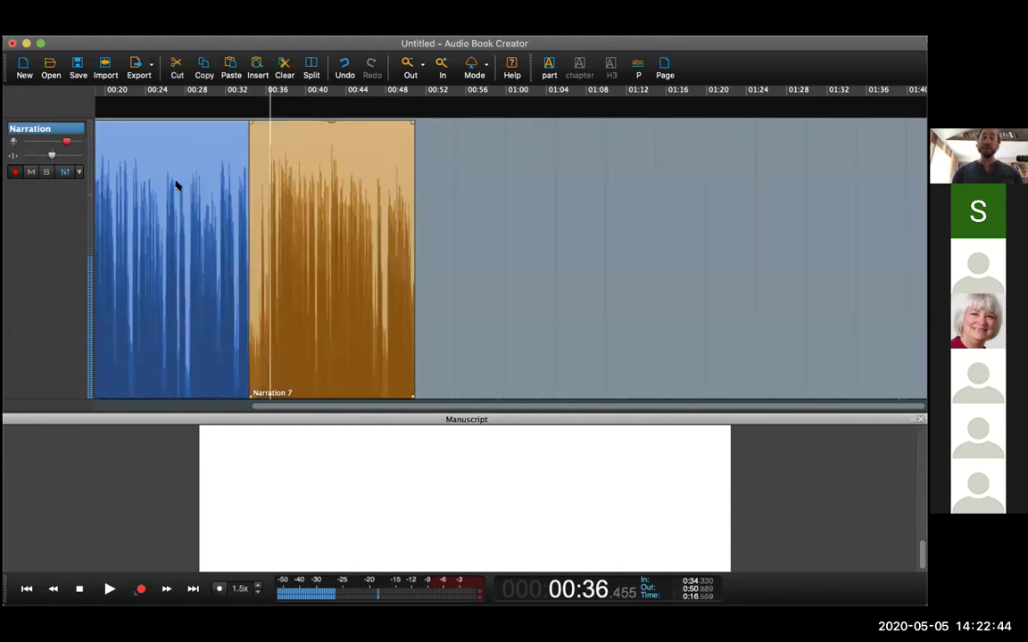
- Select the original narration clip and the re-recorded clip in turn to point out where they meet
click(175, 186)
click(322, 170)
click(221, 163)
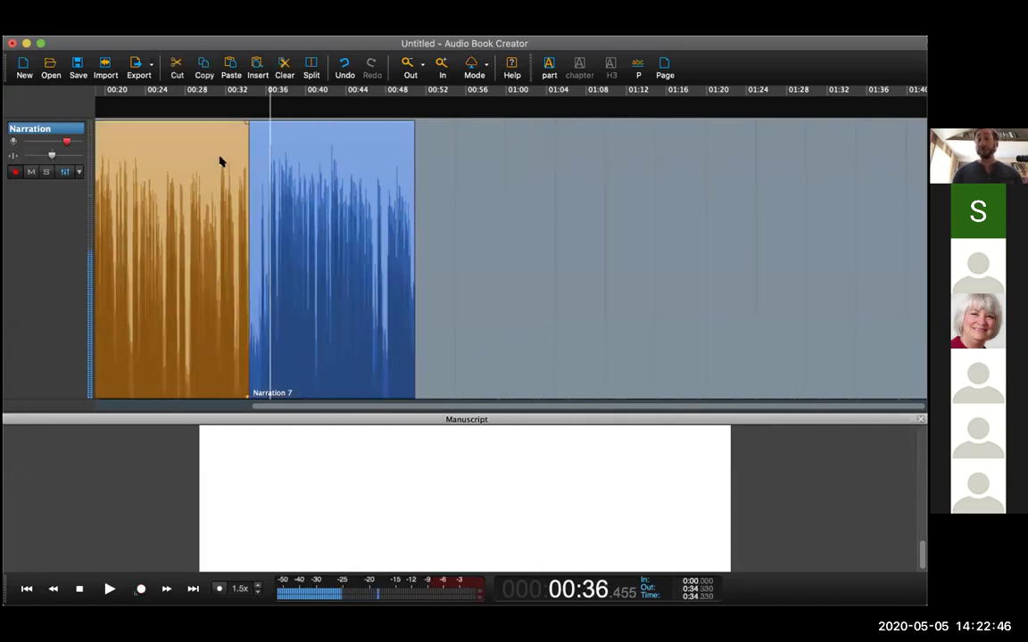
key(r)
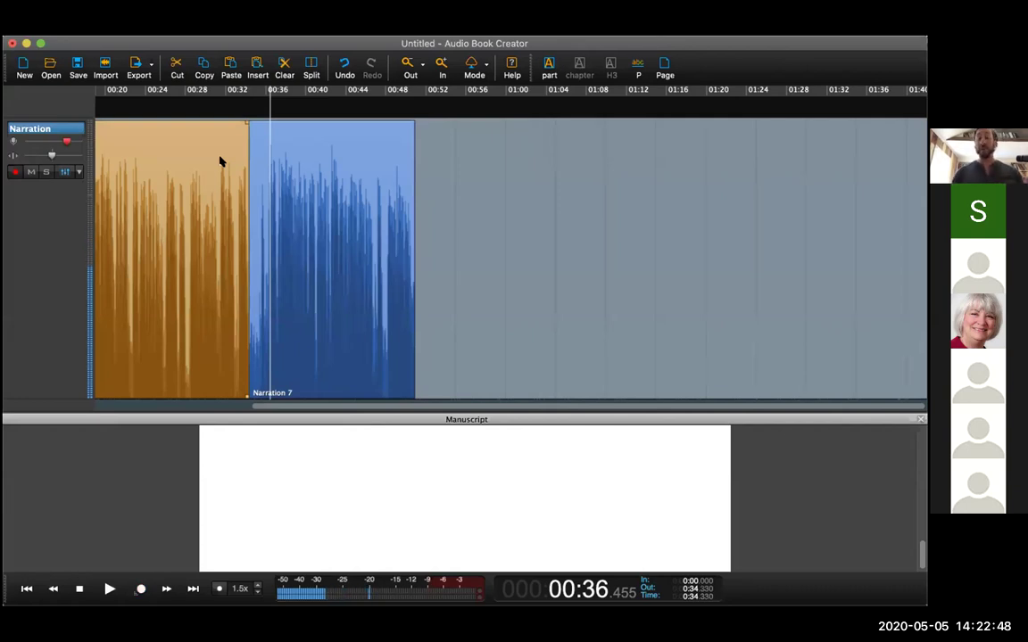
- Play the re-recorded clip from about 35.6 seconds up to the pause near its end
click(281, 108)
click(338, 107)
click(262, 107)
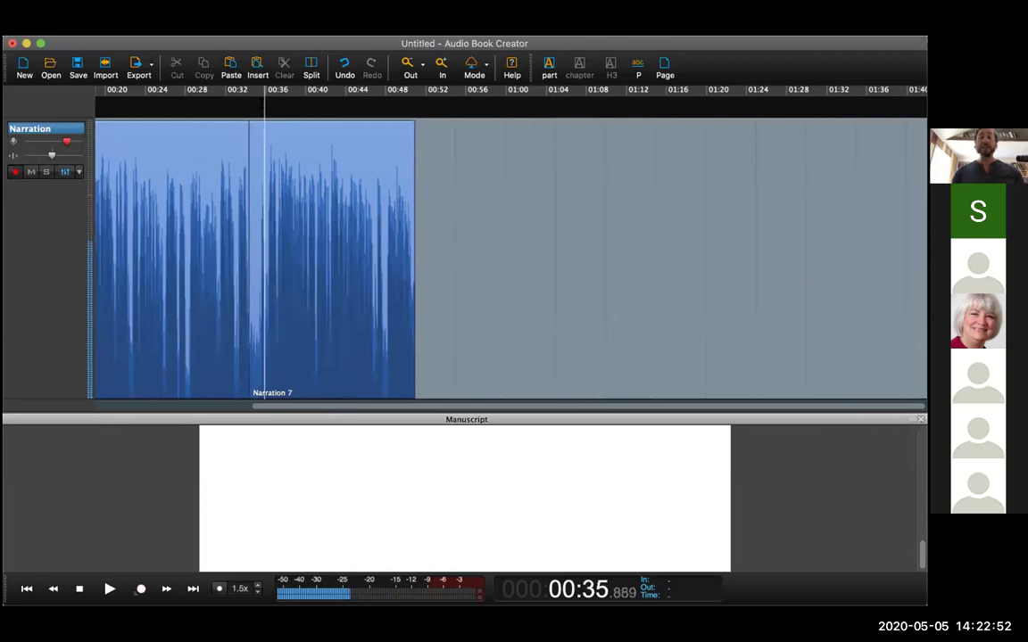
click(260, 104)
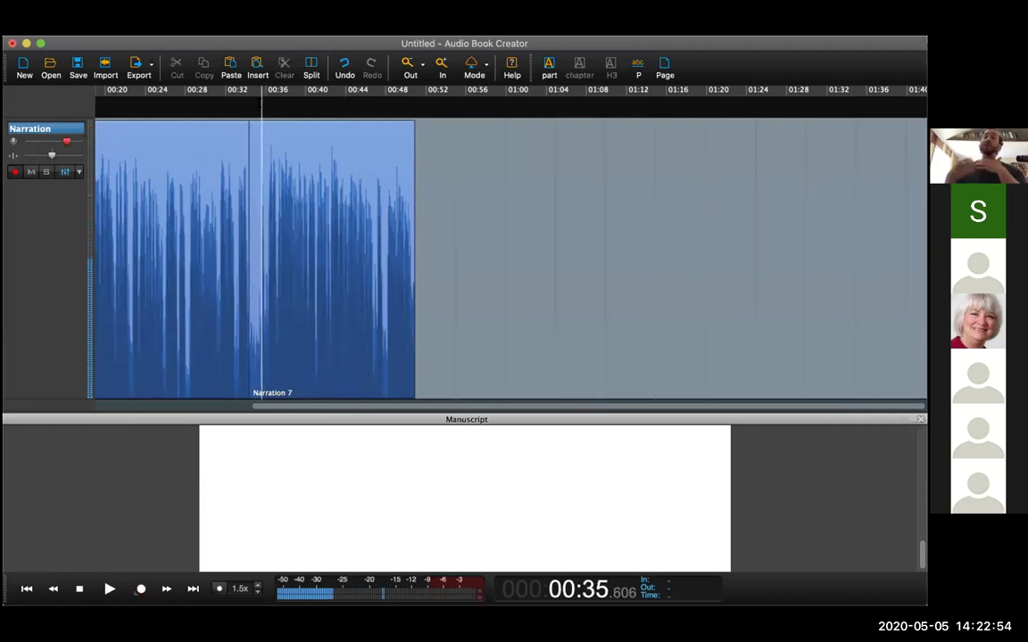
click(140, 589)
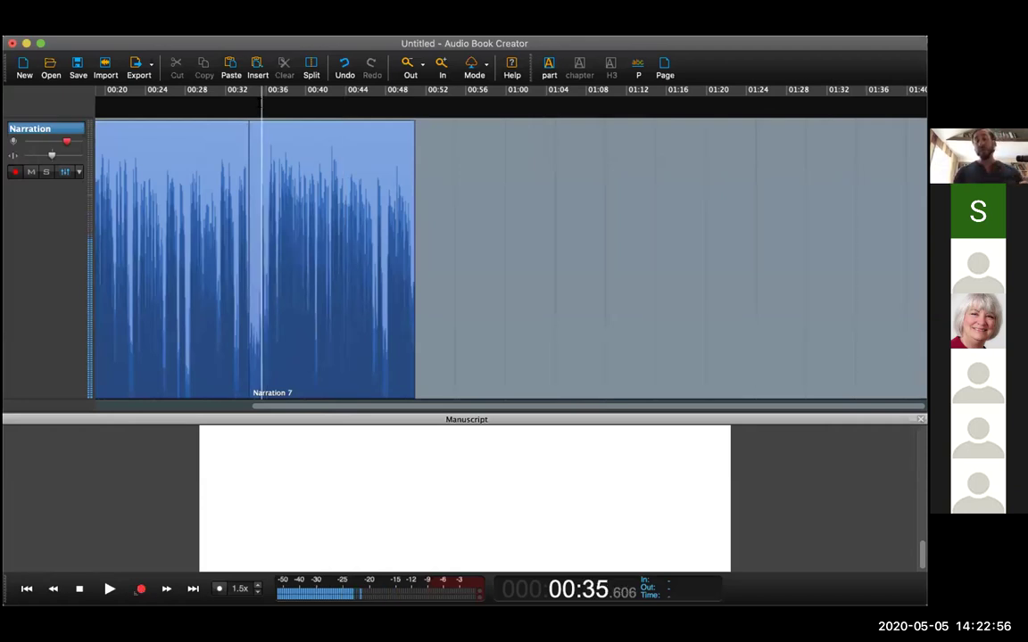
key(space)
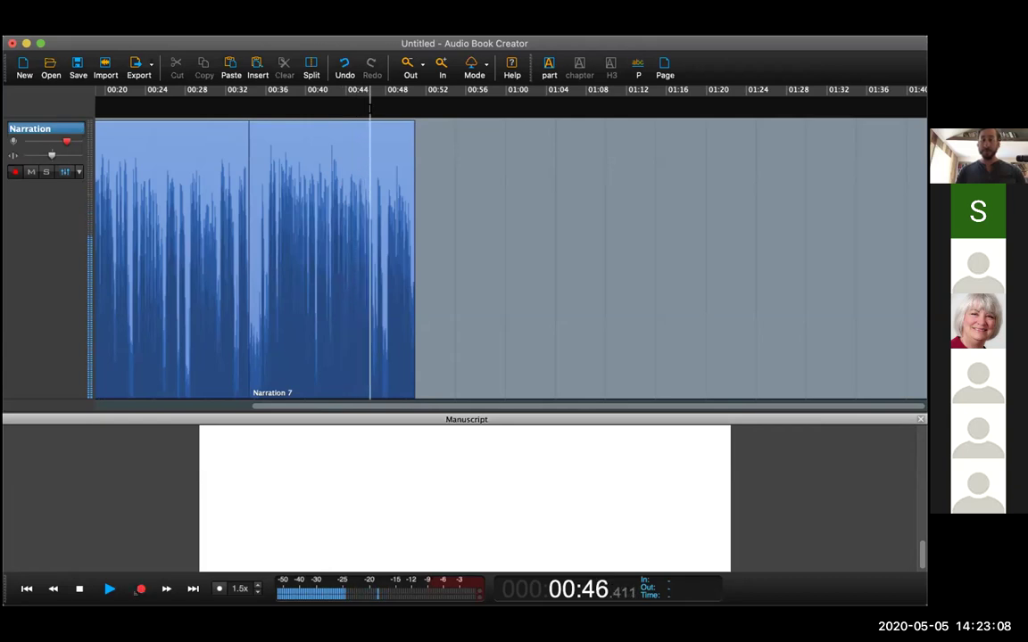
key(space)
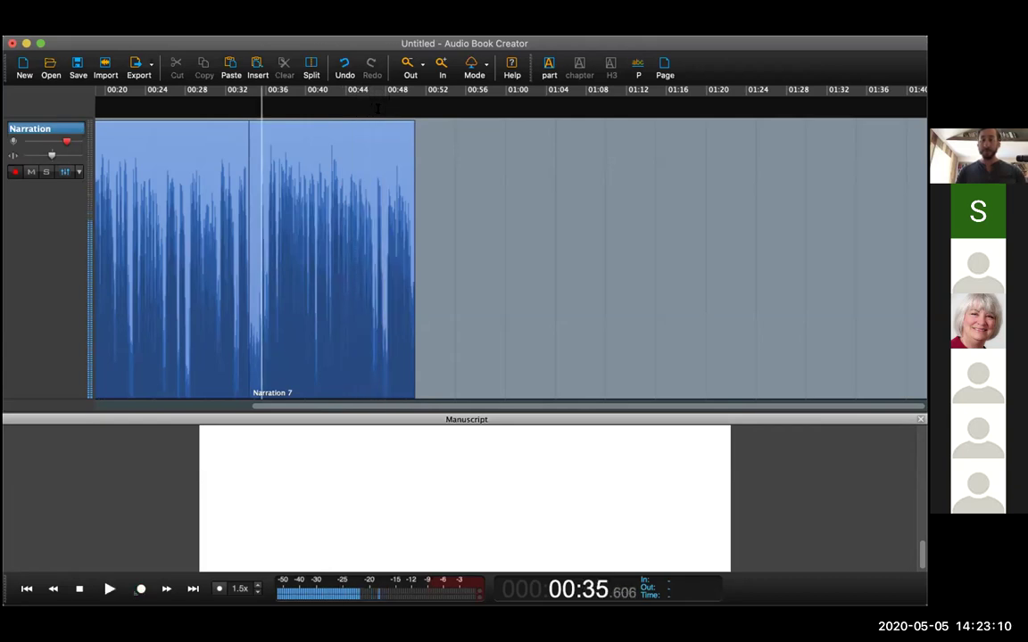
- Examine the waveform around the pause near 47 seconds at close zoom, placing the playhead at about 47.1 seconds
click(376, 104)
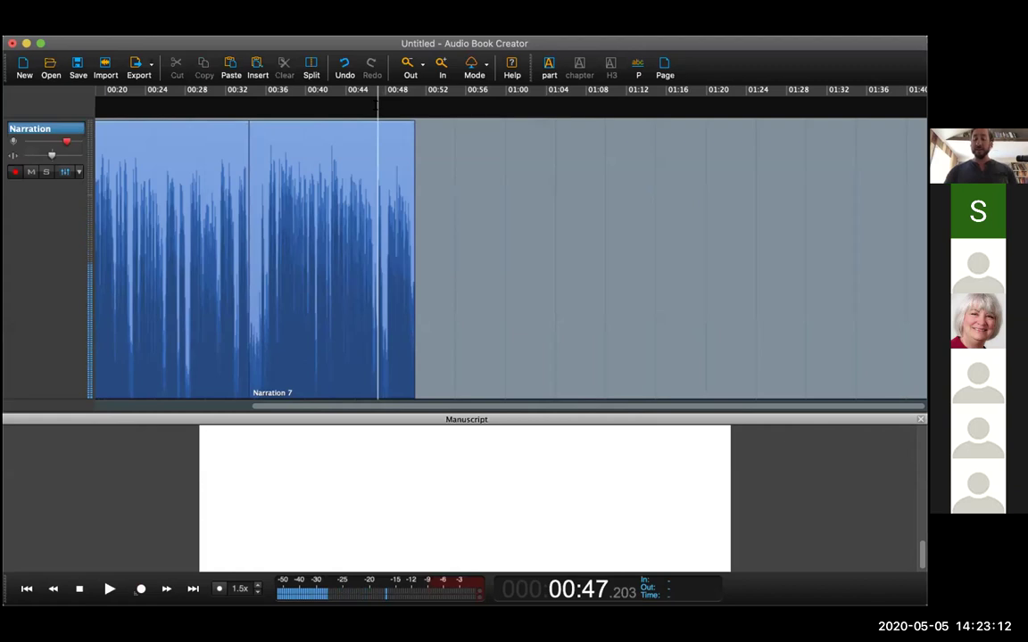
key(super+equal)
key(super+equal)
key(super+equal)
key(super+equal)
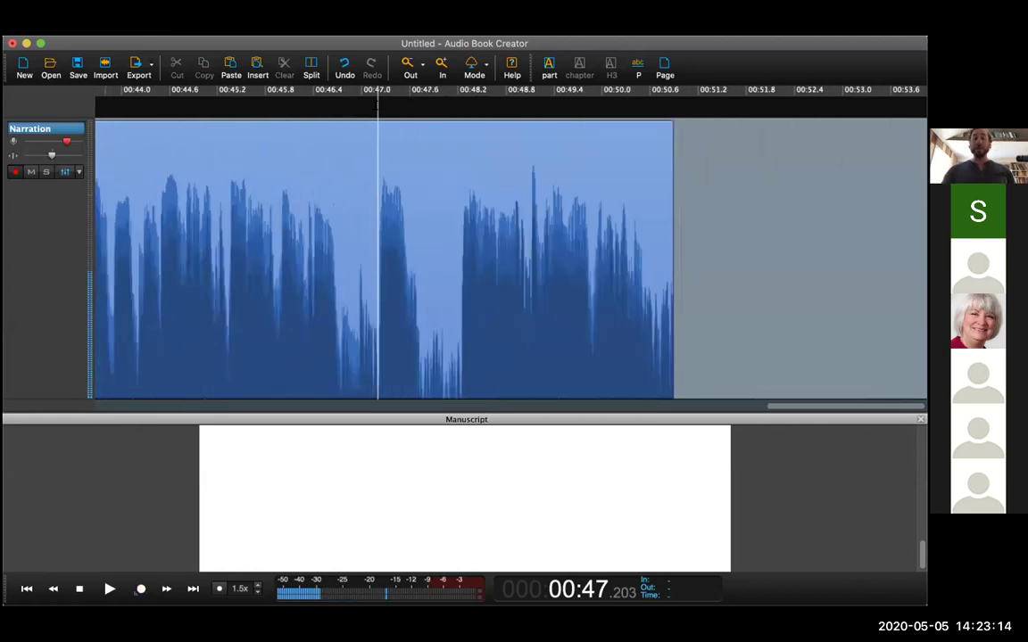
mouse_move(314, 105)
mouse_down()
mouse_move(339, 104)
mouse_move(325, 102)
mouse_up()
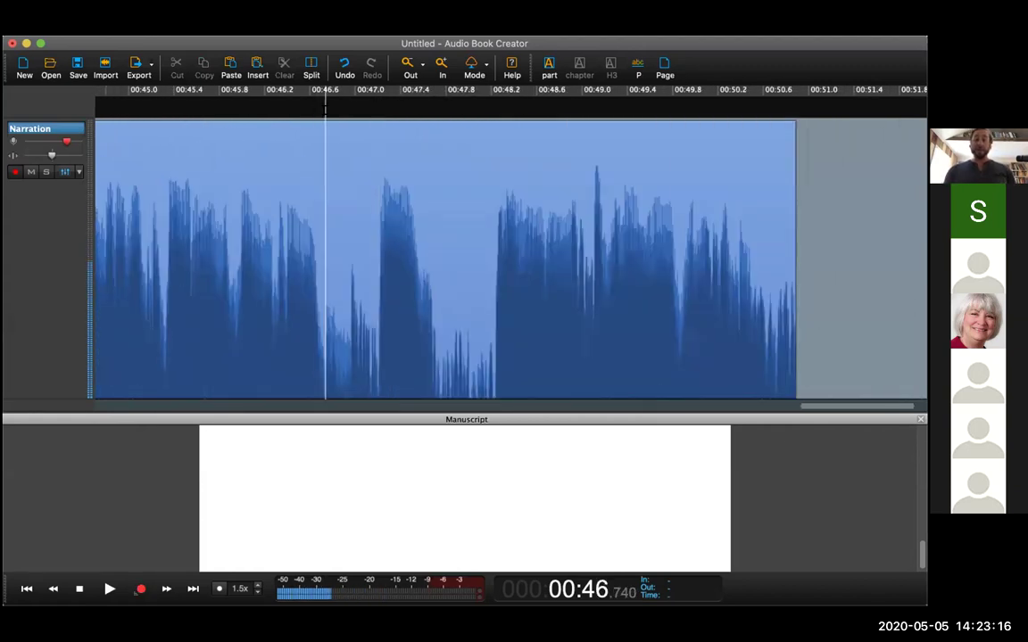
click(365, 106)
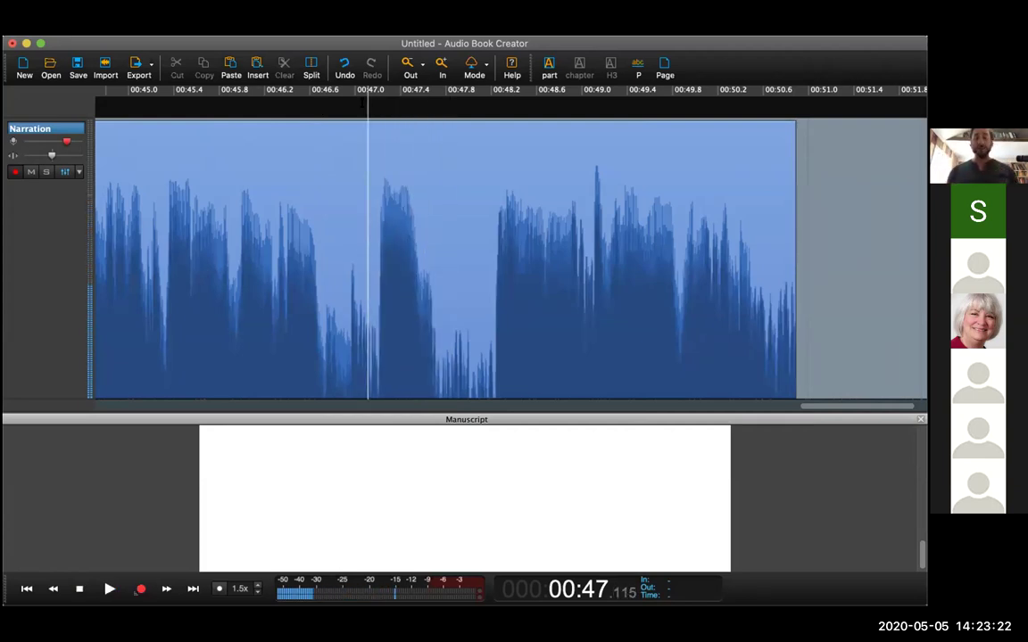
key(super+minus)
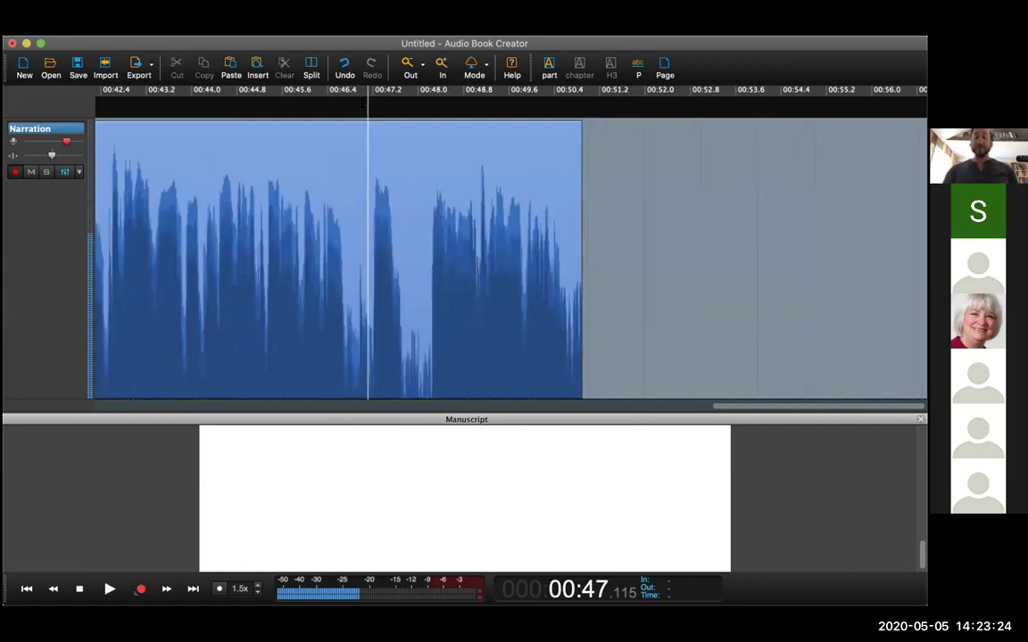
key(super+equal)
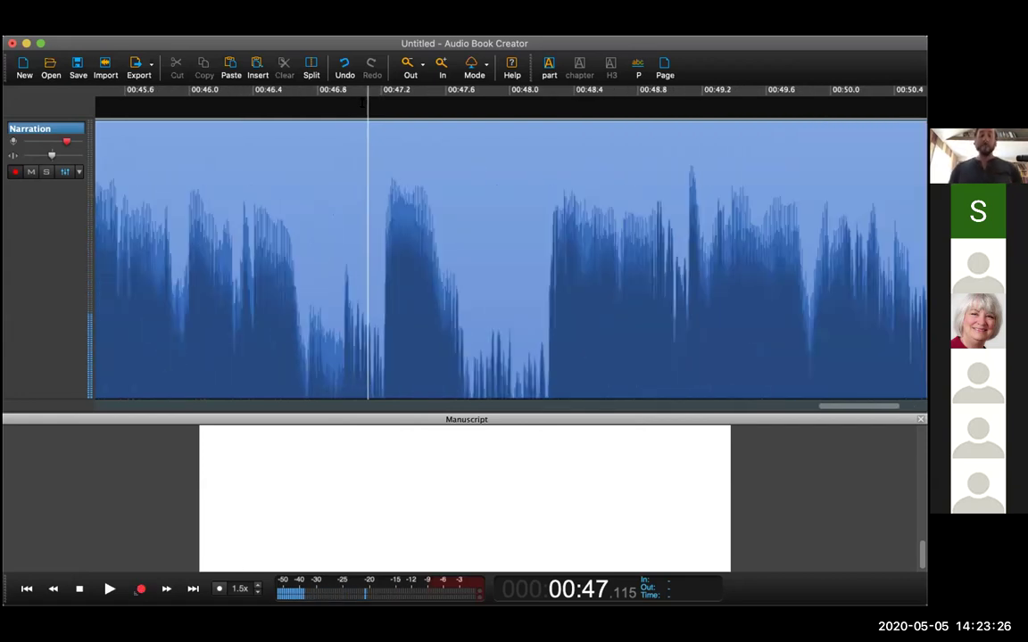
- Place the playhead at the start of the pause, about 46.7 seconds, and briefly play from there
click(300, 89)
click(305, 88)
key(space)
key(space)
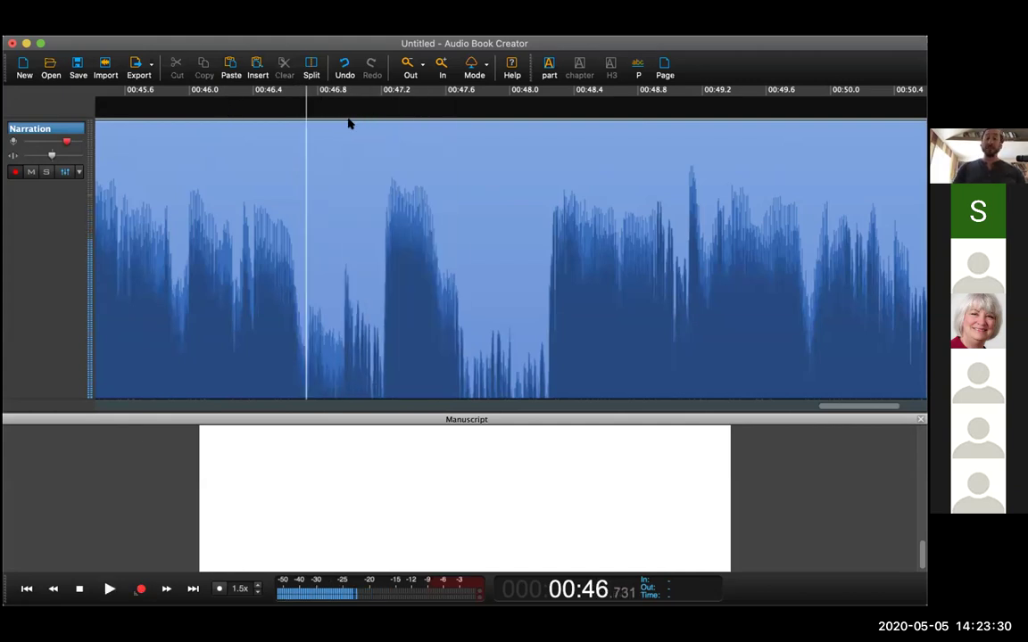
- Record a new take of about 14.5 seconds over the existing narration, starting in the pause at about 46.9 seconds
click(337, 91)
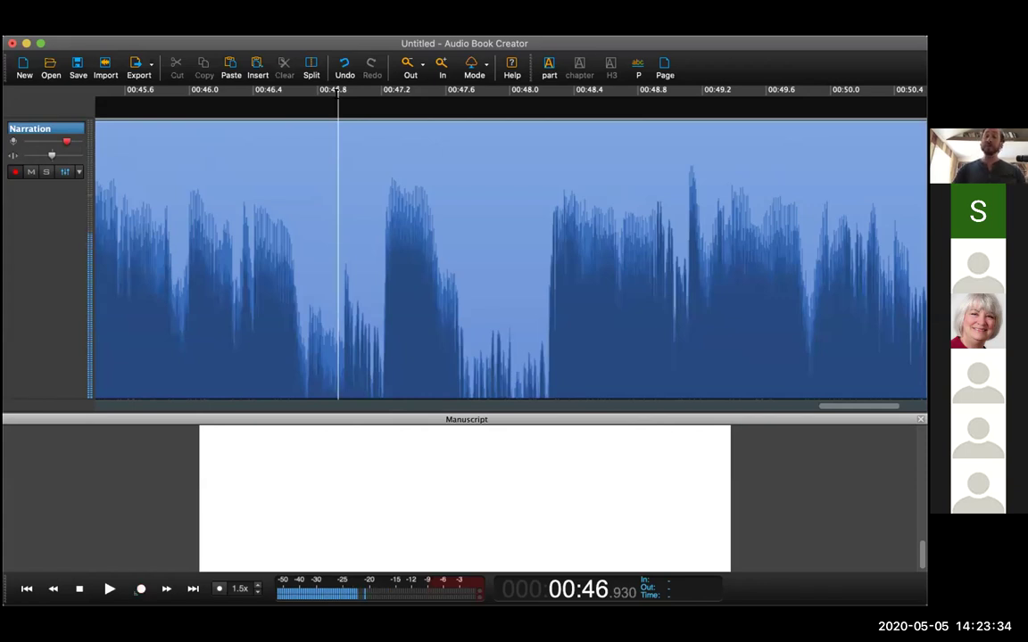
scroll(337, 91, down, 5)
click(137, 591)
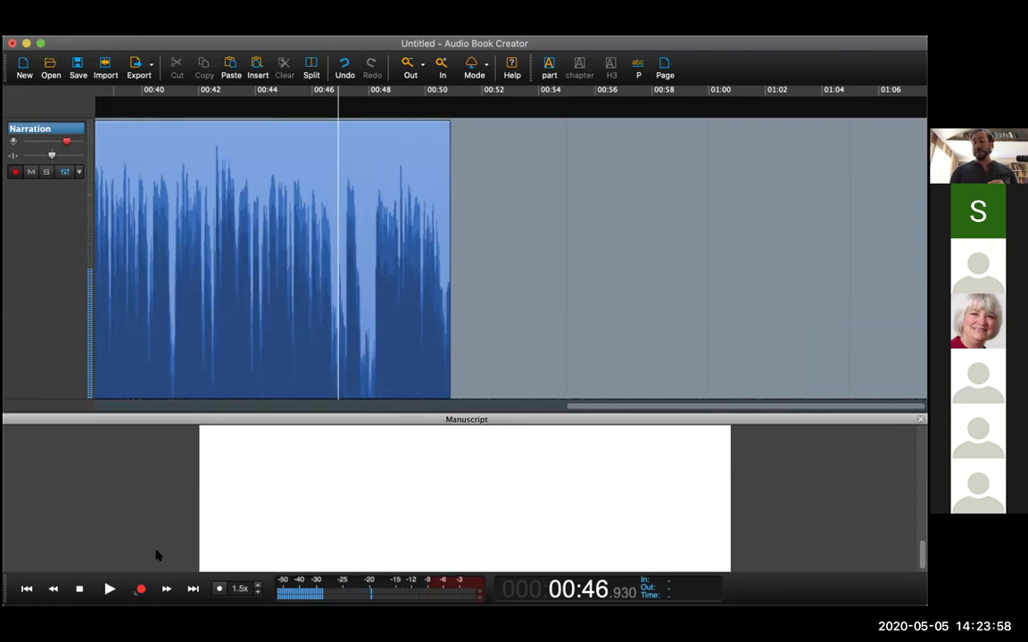
key(space)
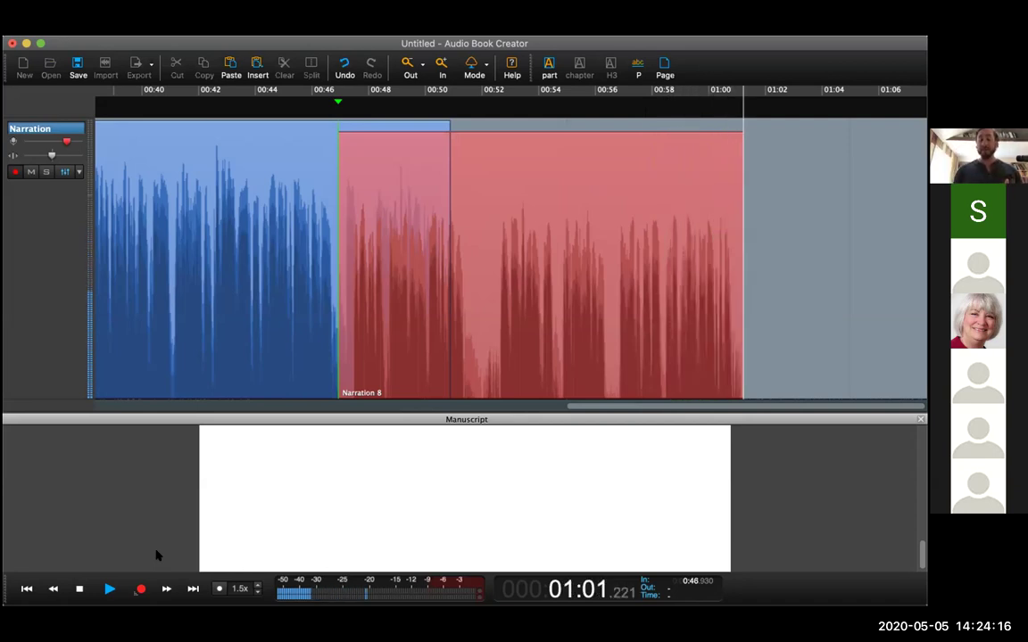
key(space)
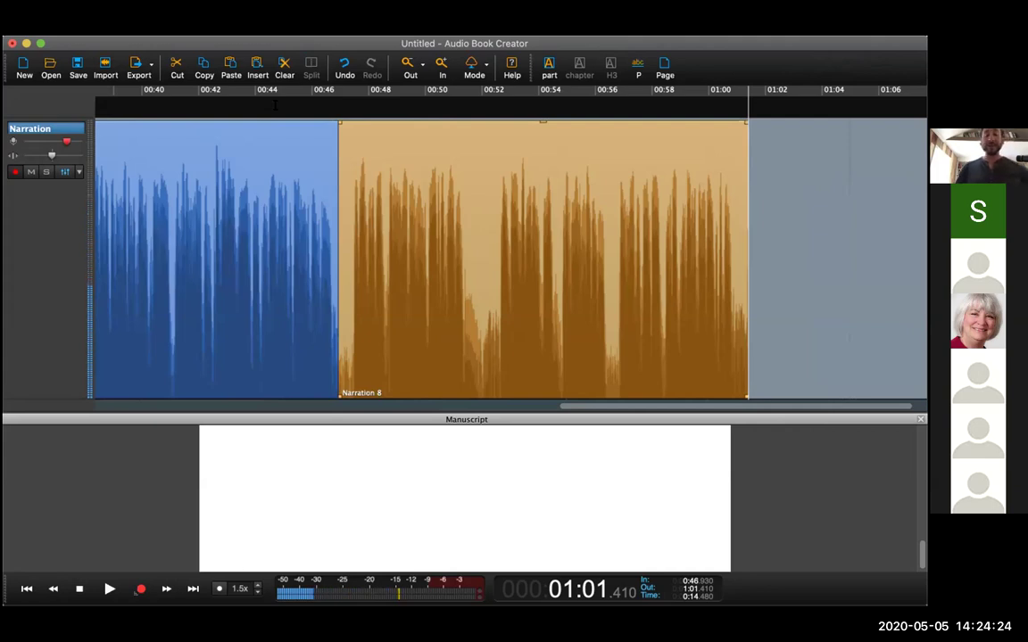
- Play back across the join into the newest take from about 44.8 seconds, and return the playhead to about 39 seconds
click(277, 106)
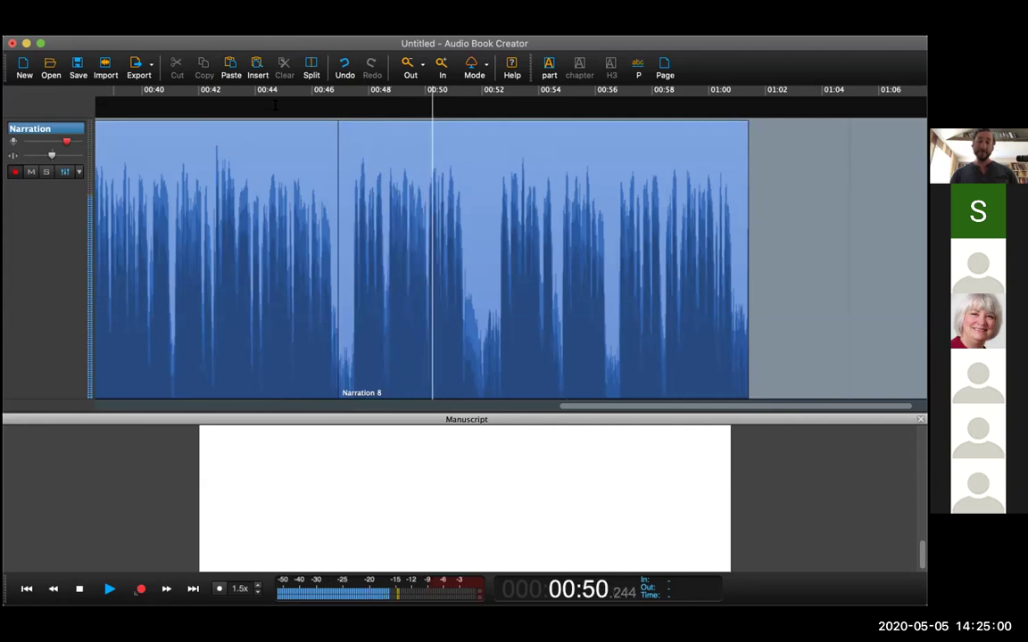
key(space)
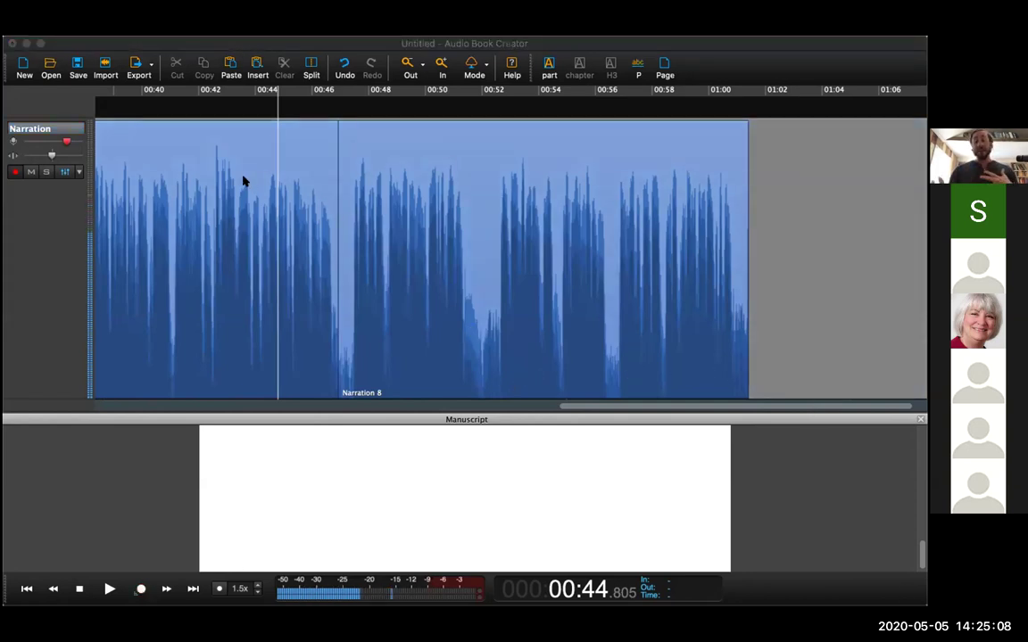
click(114, 101)
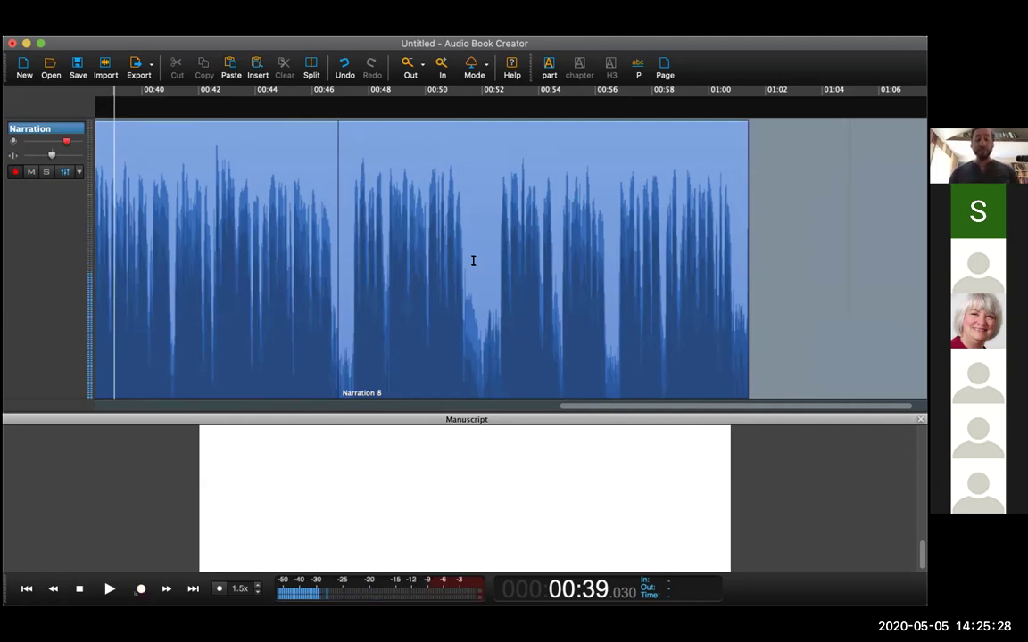
- Undo the newest recorded take and redo it
key(super+z)
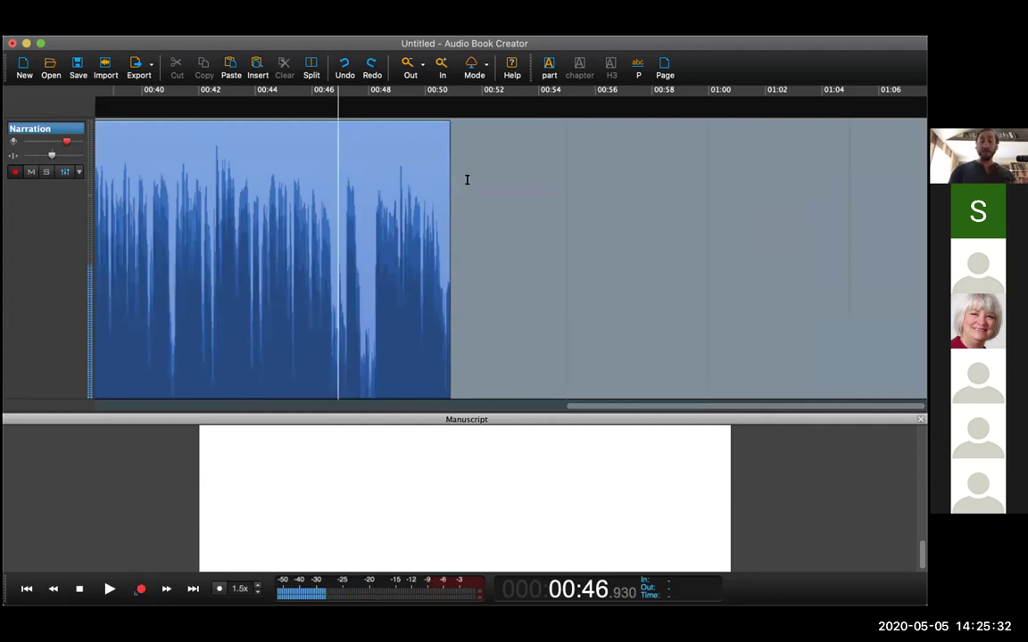
click(362, 73)
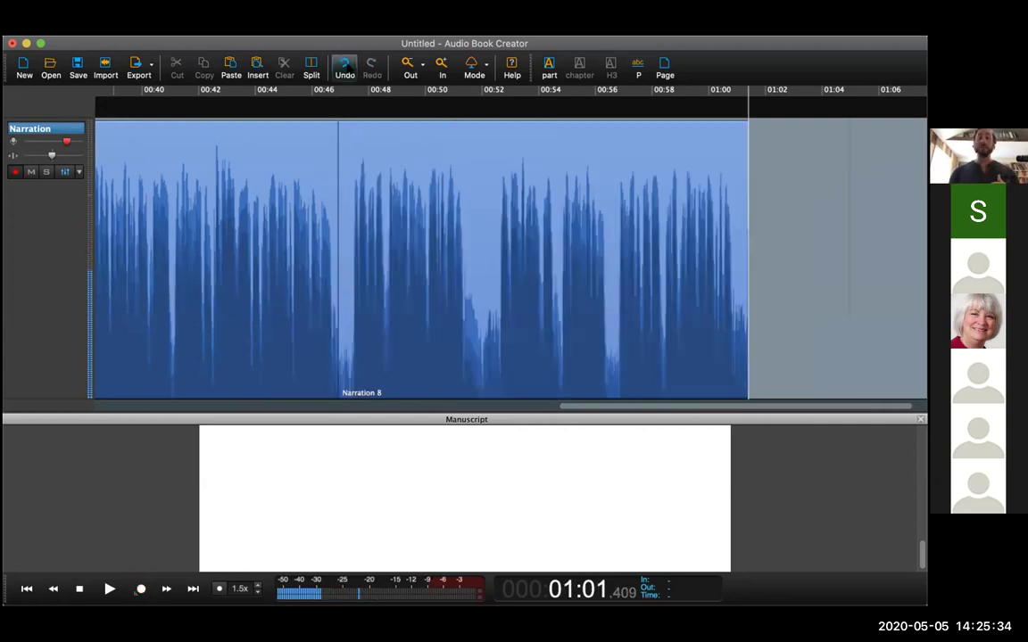
click(346, 72)
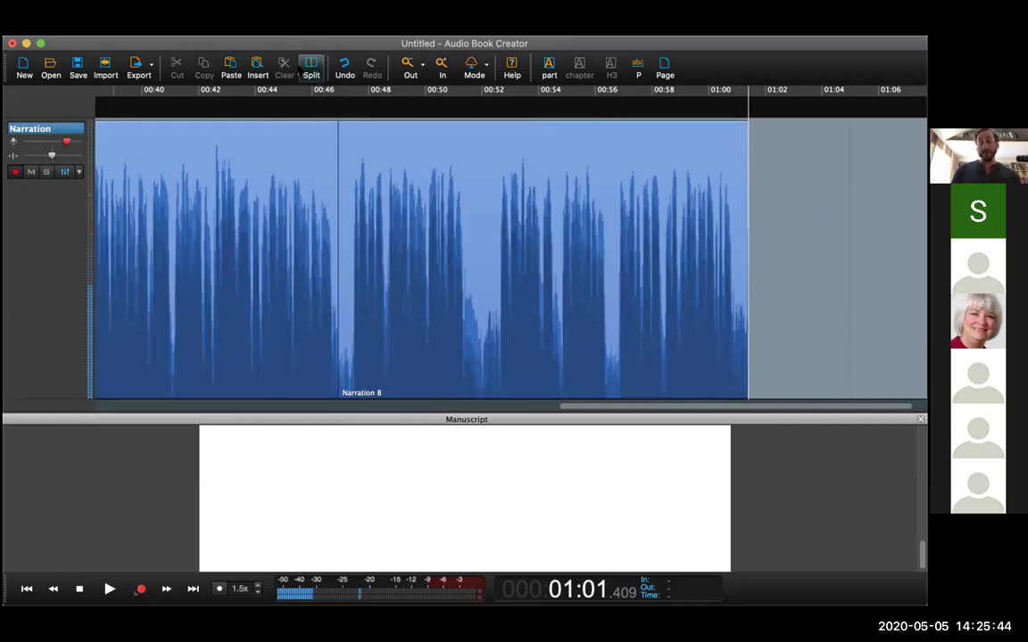
- Place the playhead at about 52 seconds and select the clips before and after the newest join in turn
click(482, 107)
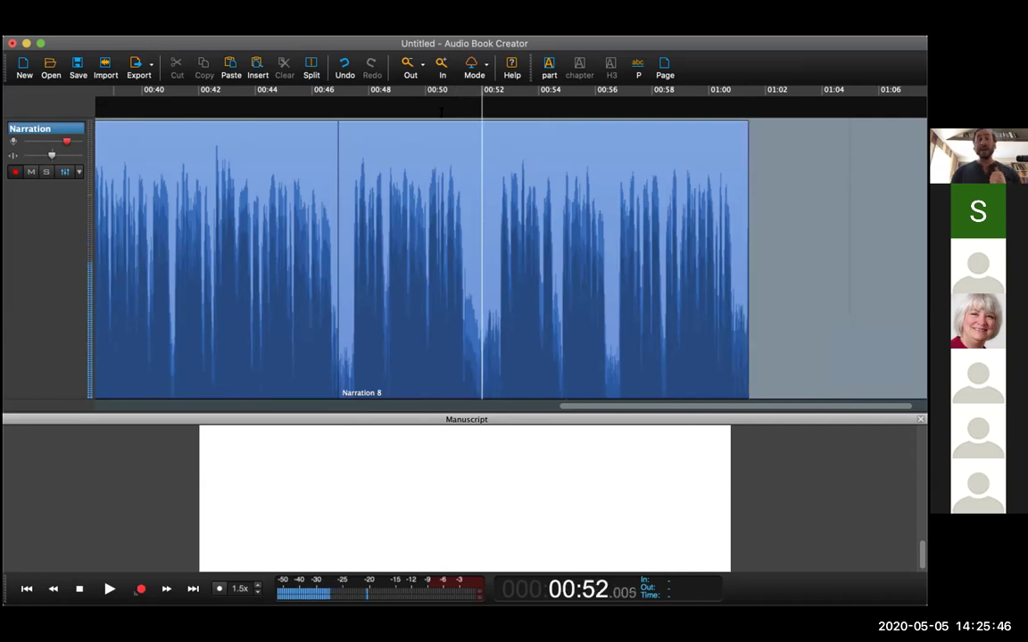
click(313, 150)
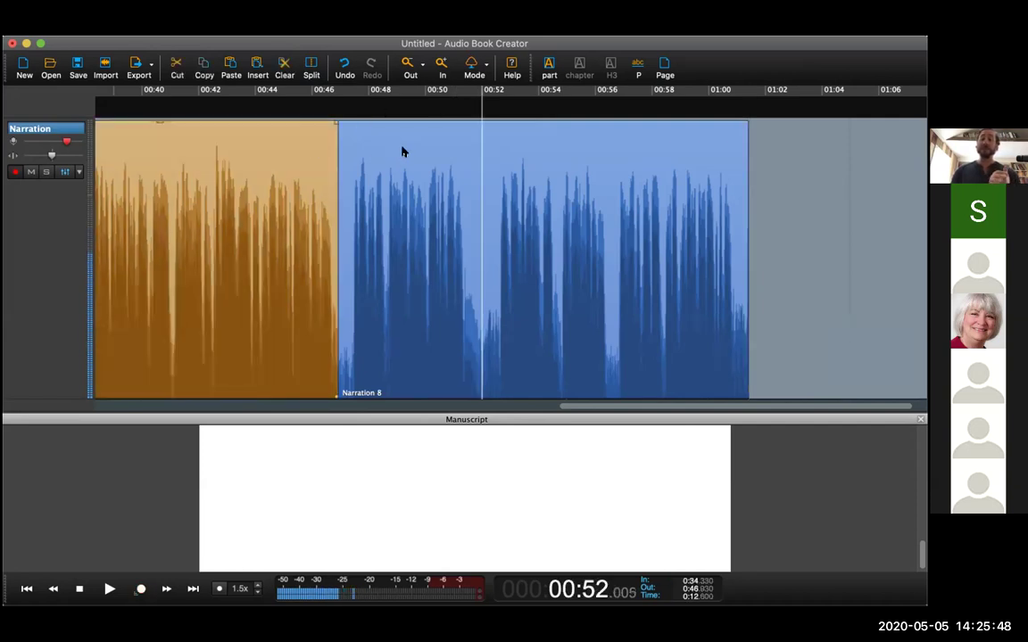
click(402, 152)
click(270, 154)
click(361, 142)
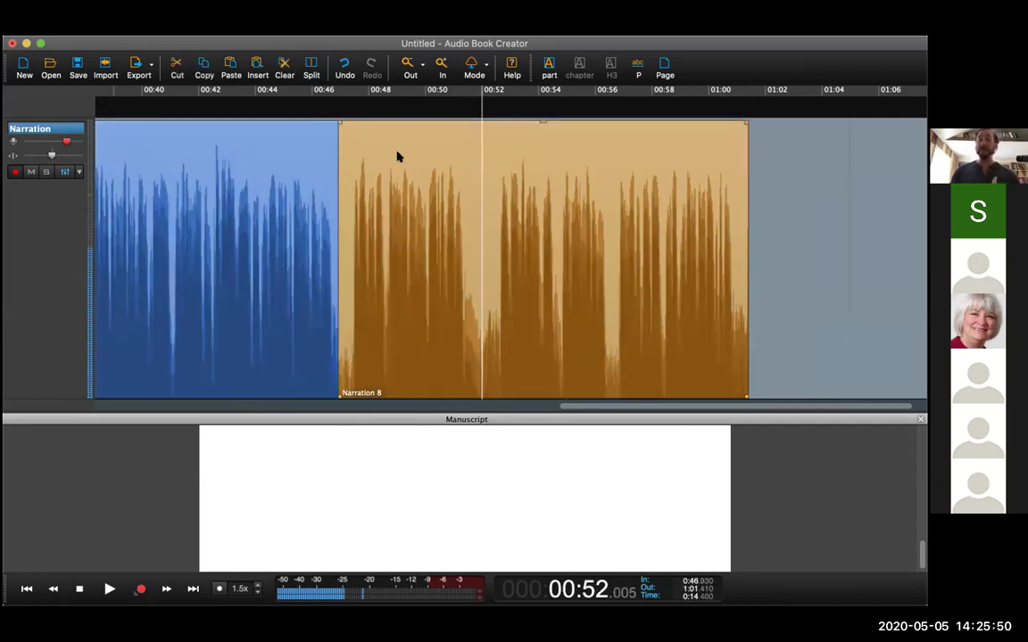
click(300, 146)
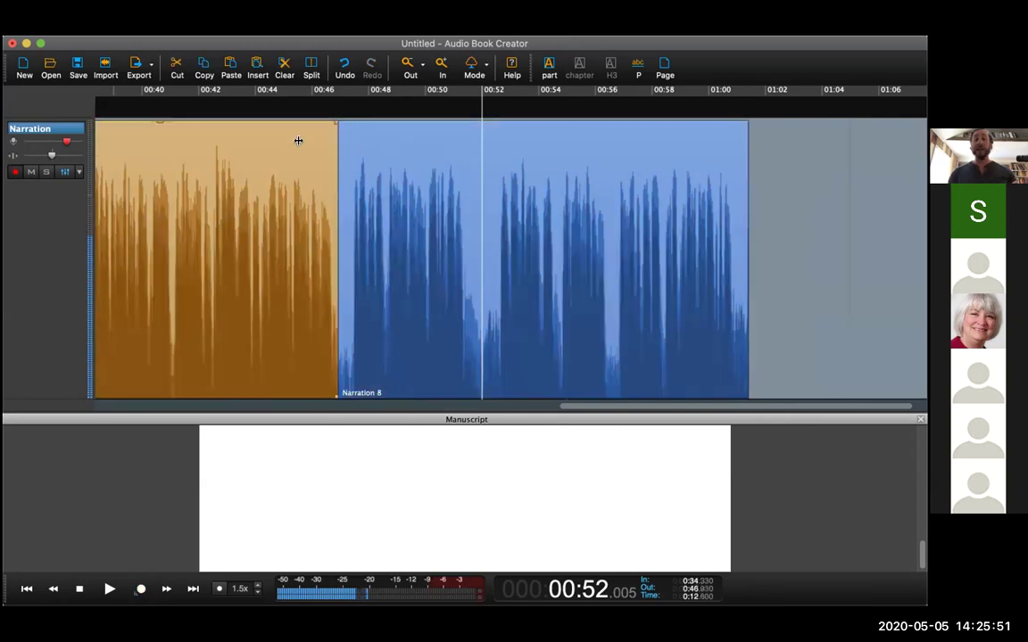
- Split the newest take at about 51.7 seconds and select each of its two parts
click(473, 98)
click(312, 65)
click(447, 165)
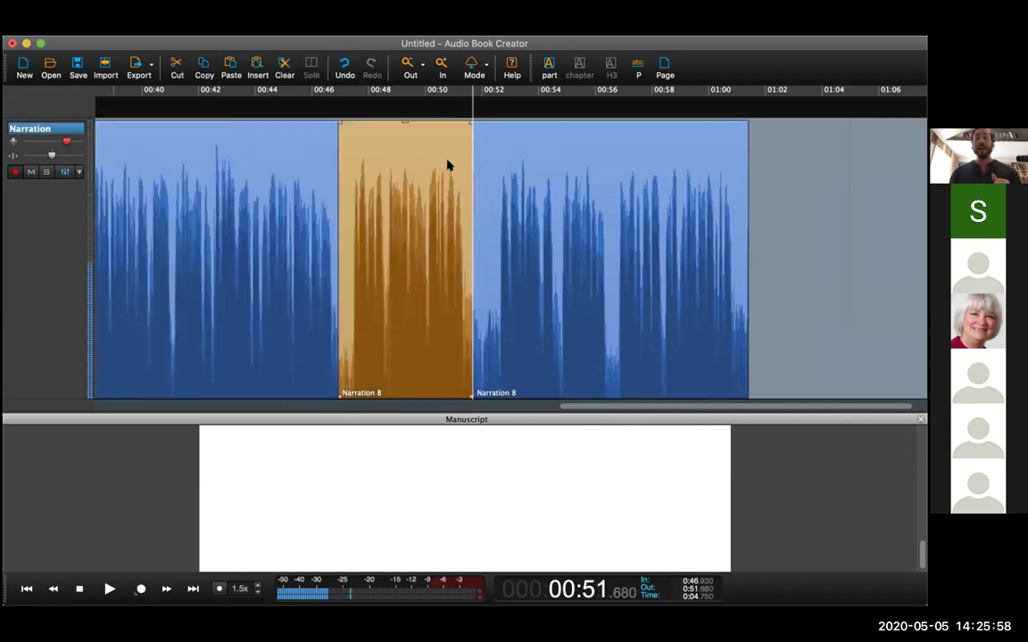
click(537, 158)
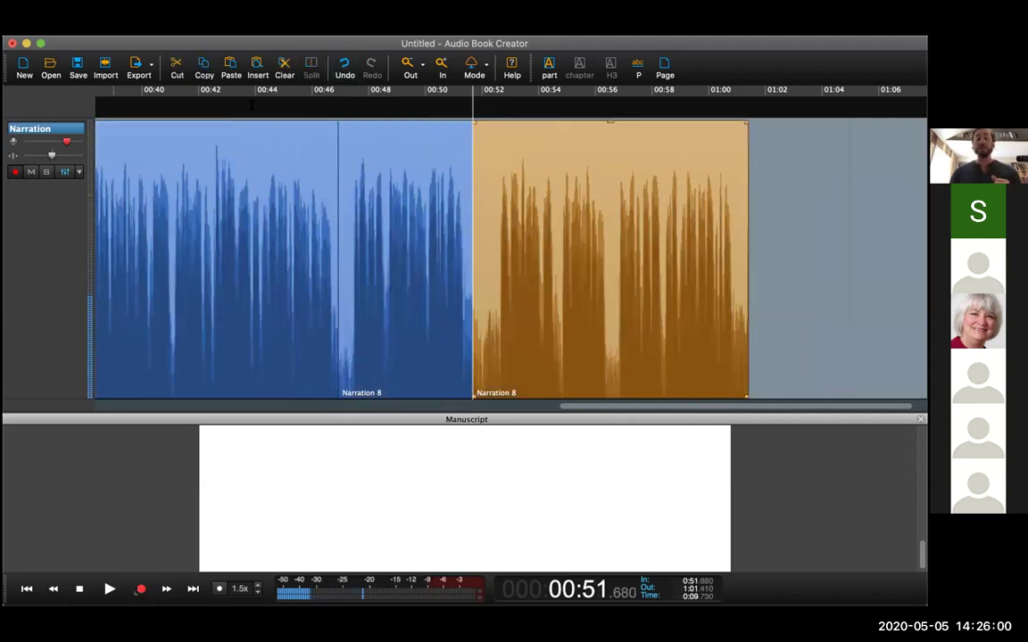
- Split the preceding narration clip at about 43.4 seconds and select the clips after the cut in turn
click(236, 103)
click(312, 73)
click(319, 201)
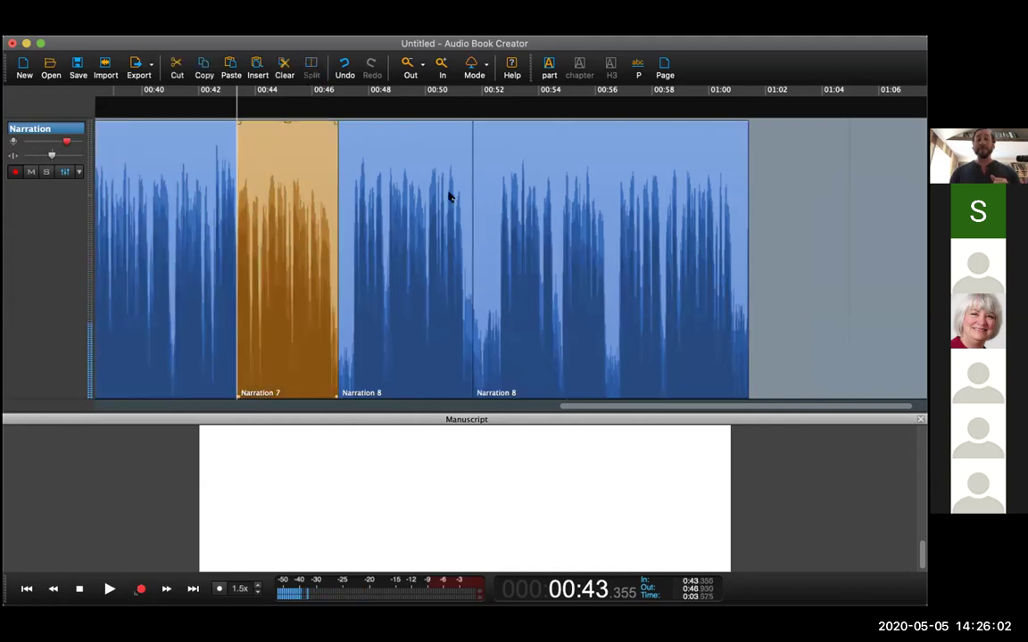
click(452, 201)
click(600, 208)
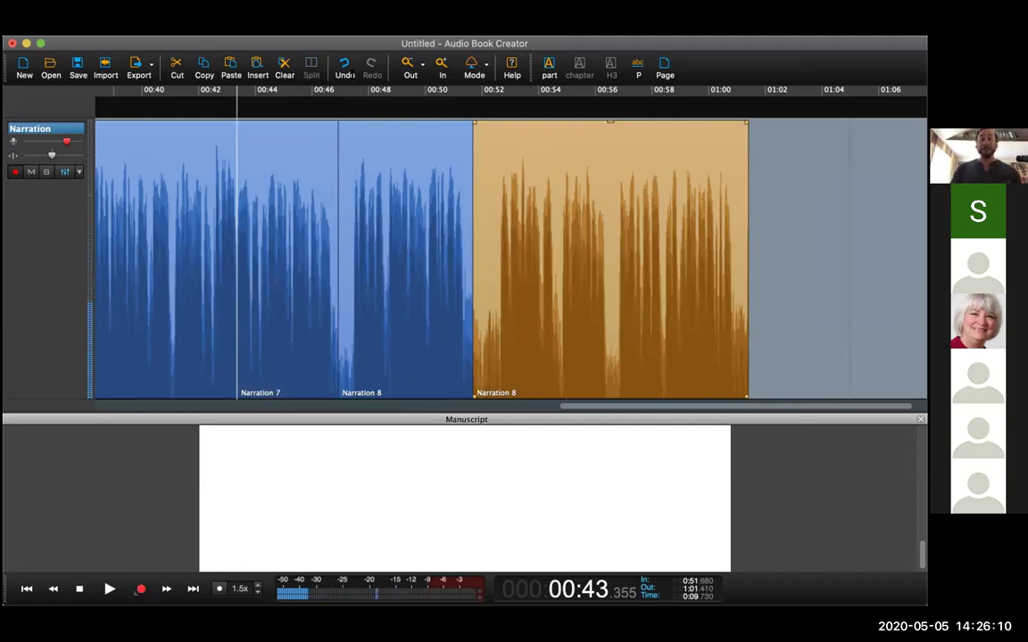
- Undo both clip splits
click(344, 64)
key(super+z)
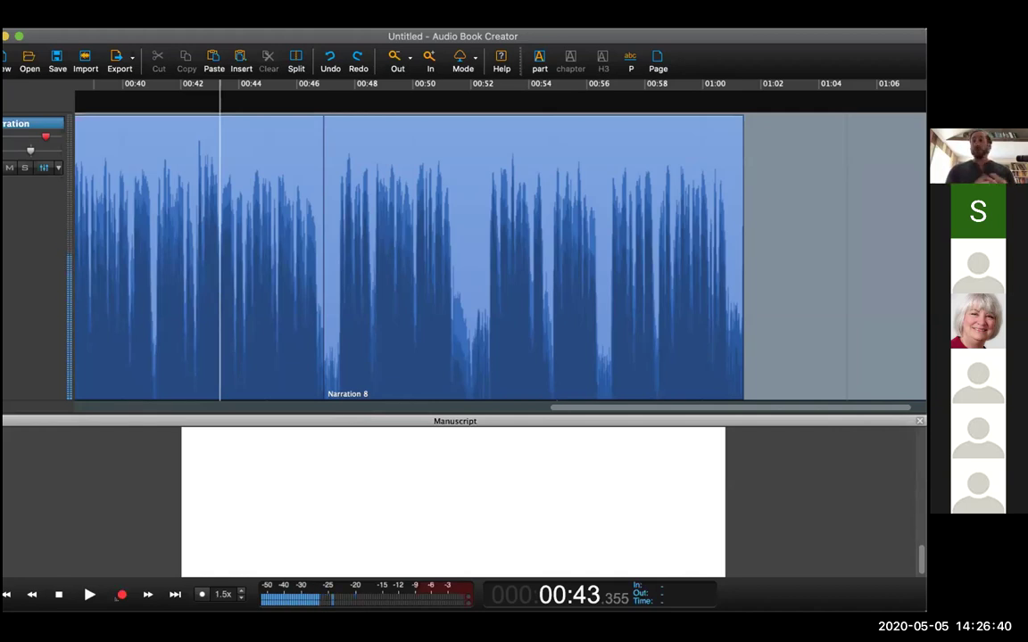
click(118, 598)
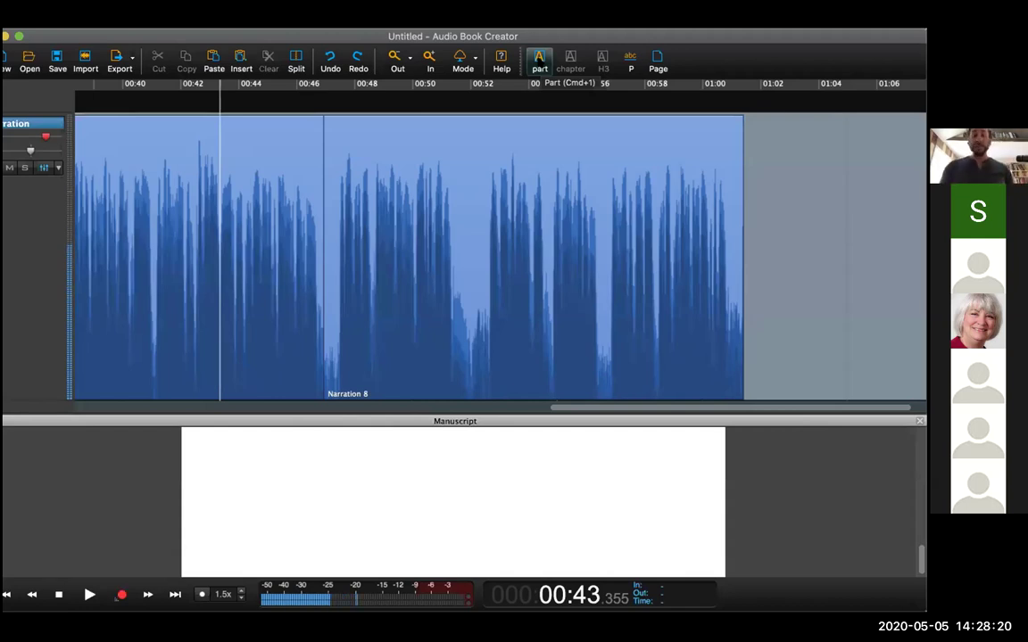
- Select all the recorded narration from the start of the timeline to about 1:02 and delete it
drag(763, 192, 2, 298)
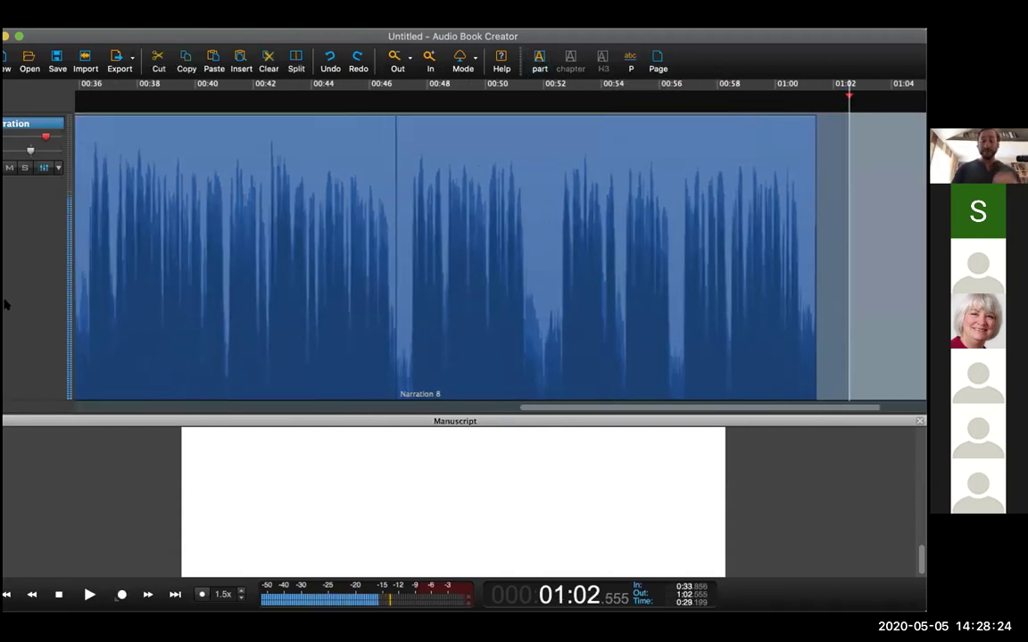
key(Down)
key(Down)
key(Down)
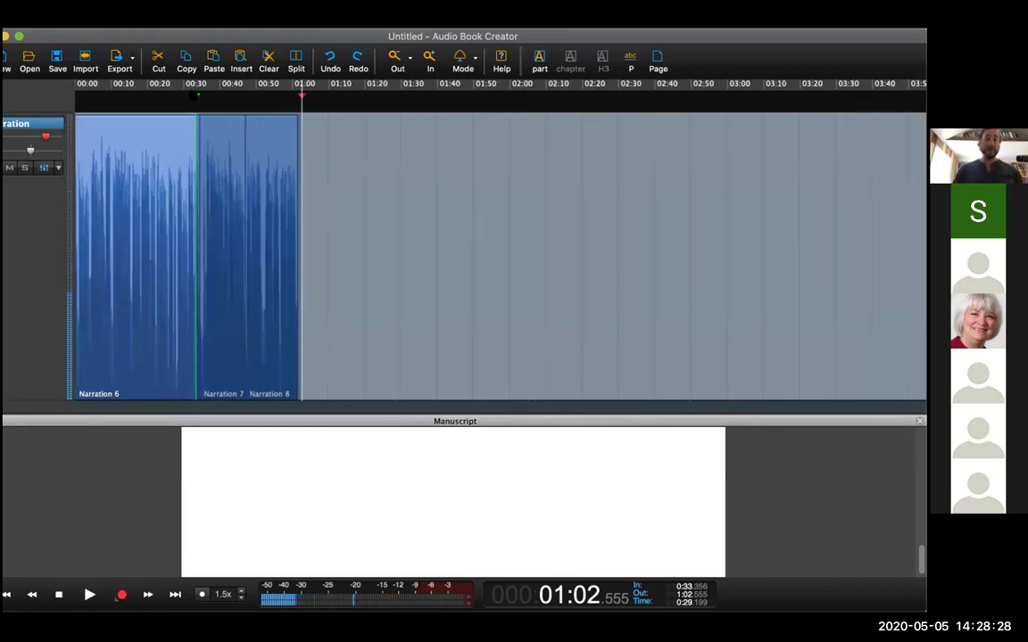
click(196, 96)
drag(149, 96, 5, 121)
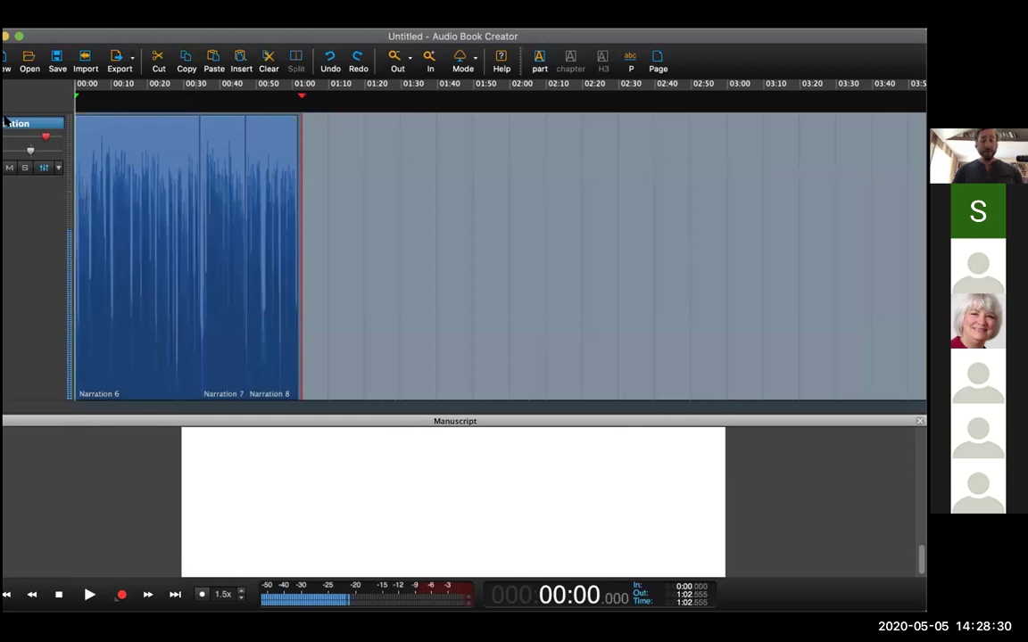
key(Delete)
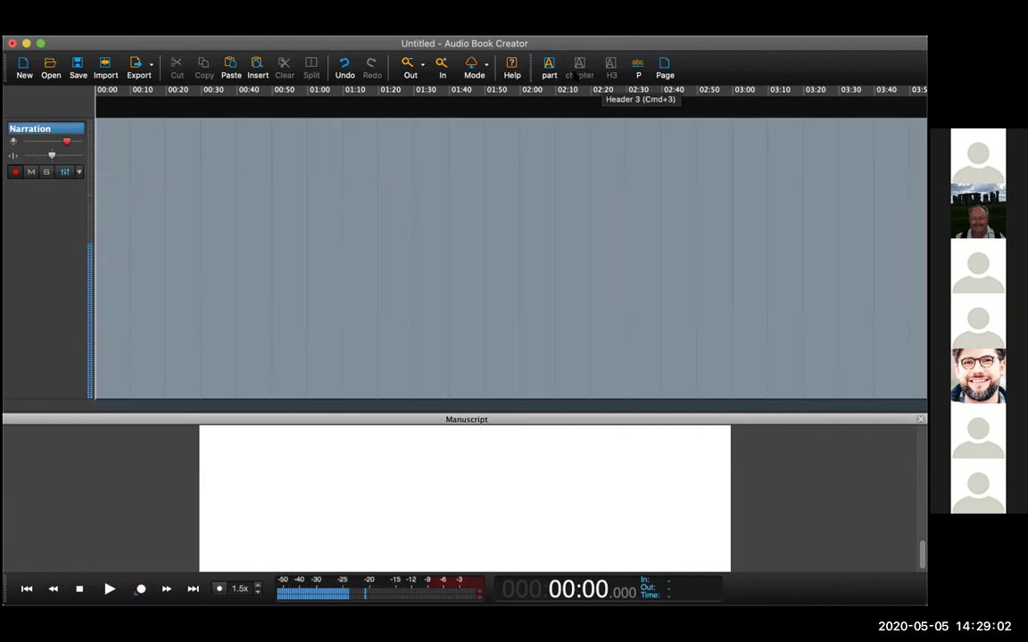
- Insert a part heading in the empty manuscript and review the heading styles in the session properties
click(549, 71)
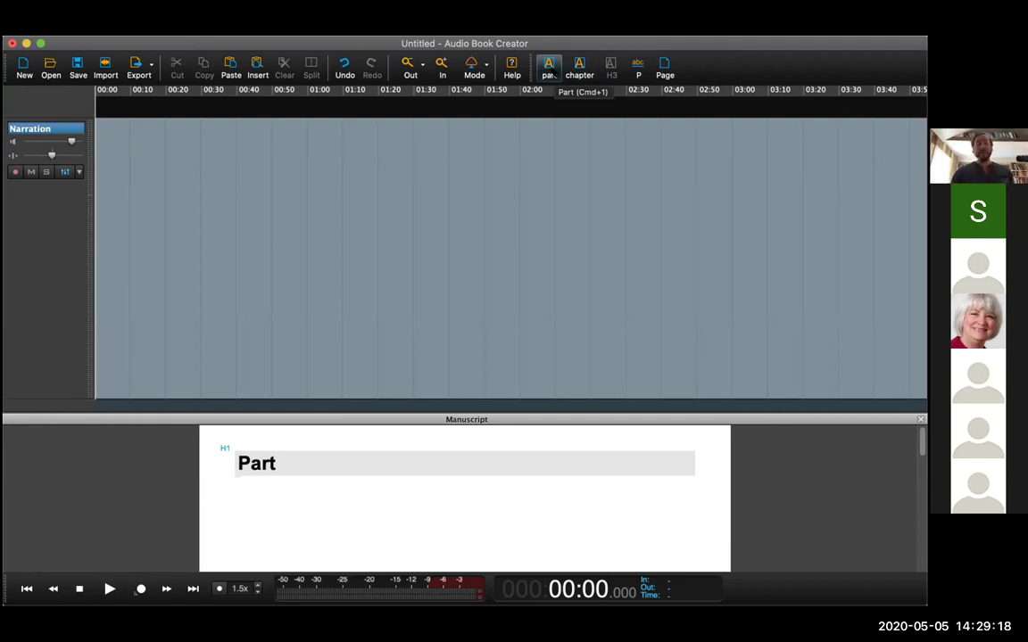
click(293, 42)
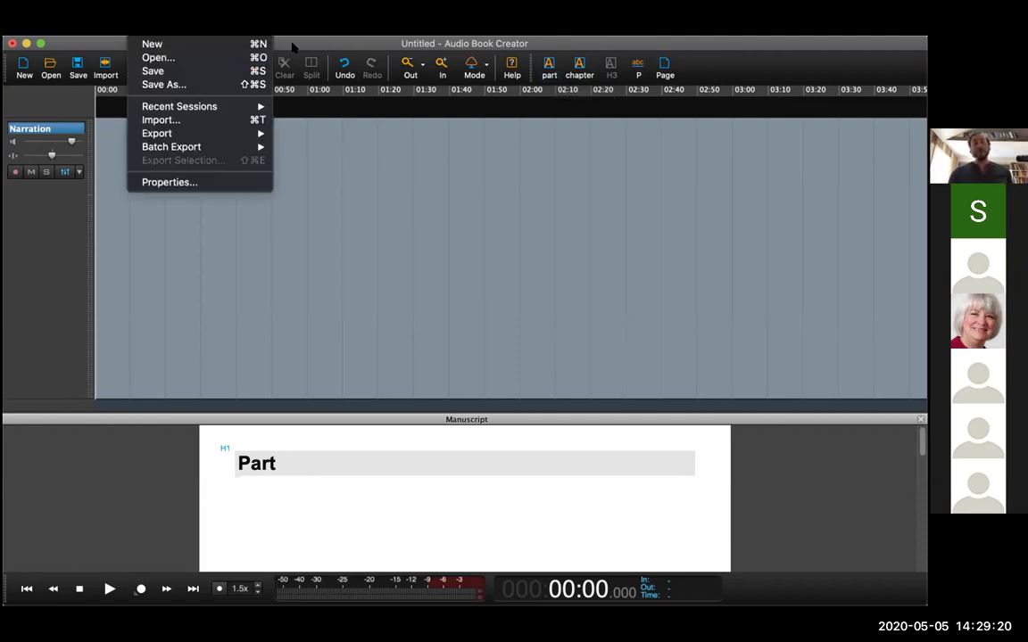
click(179, 182)
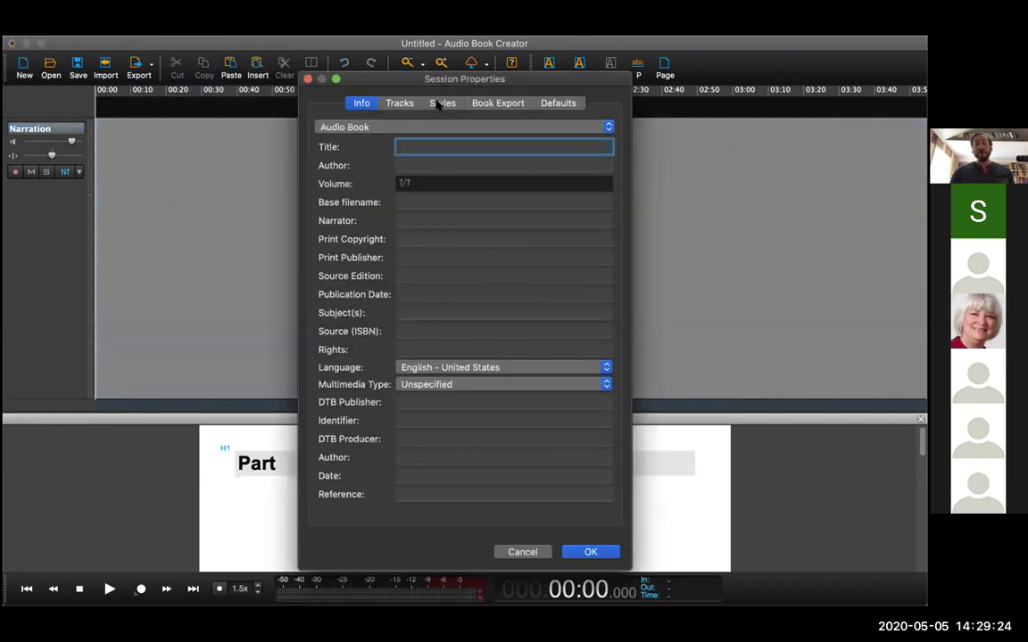
click(438, 103)
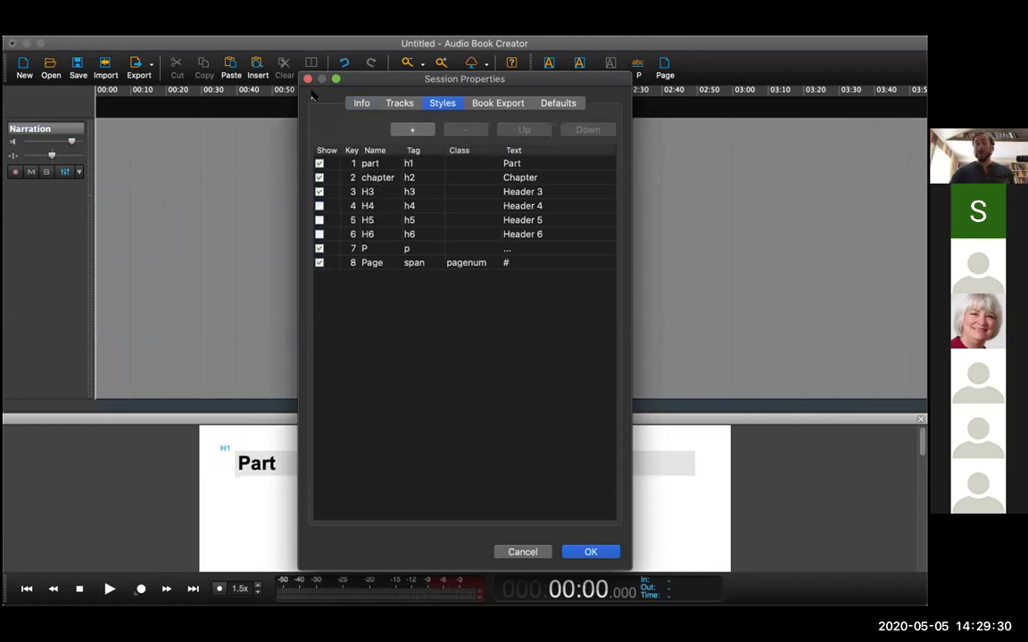
click(307, 78)
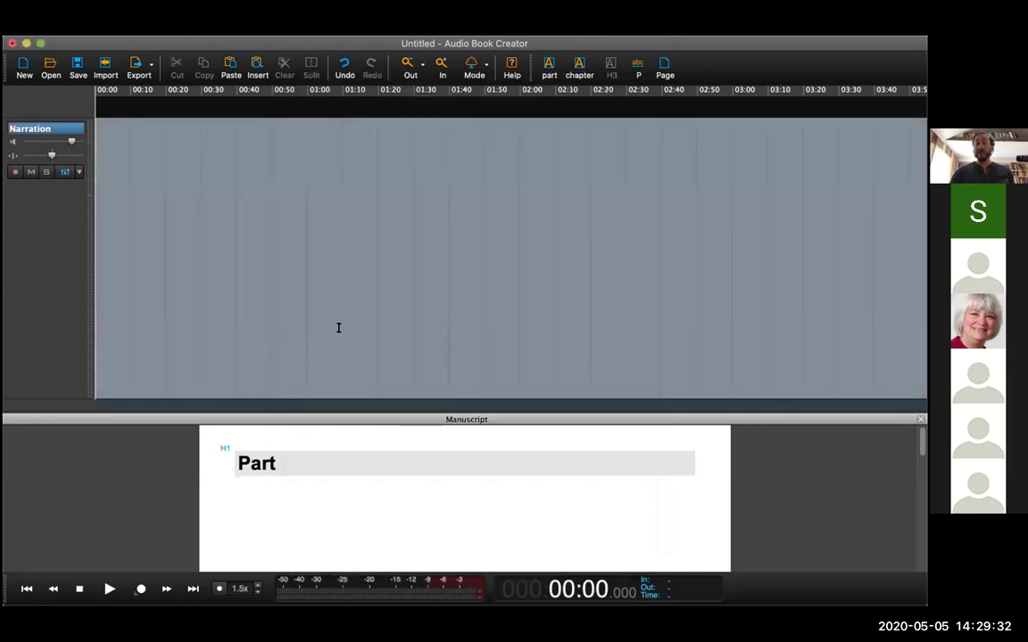
- Complete the part heading as "Part 1 The Beginning" and add a chapter heading below it
click(282, 461)
double_click(282, 461)
click(297, 463)
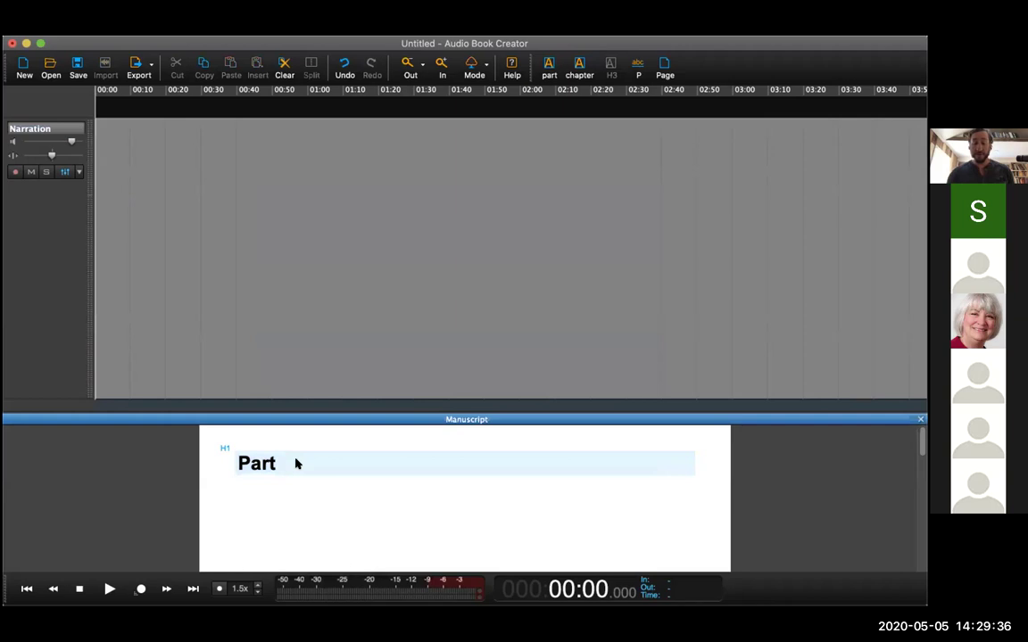
text(1 THe)
key(BackSpace)
key(BackSpace)
text(he Beginning)
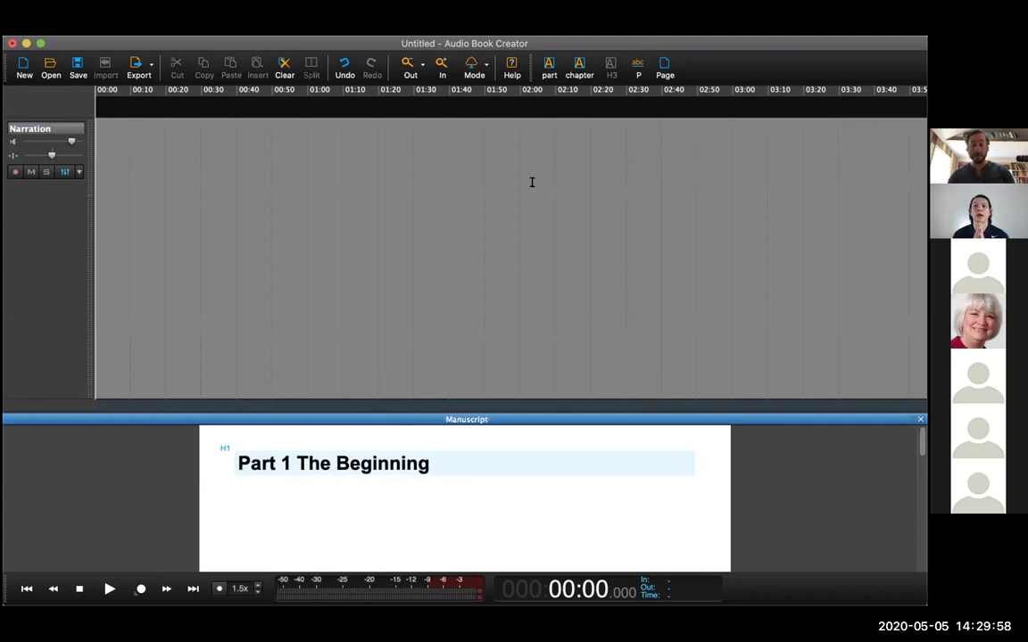
key(Return)
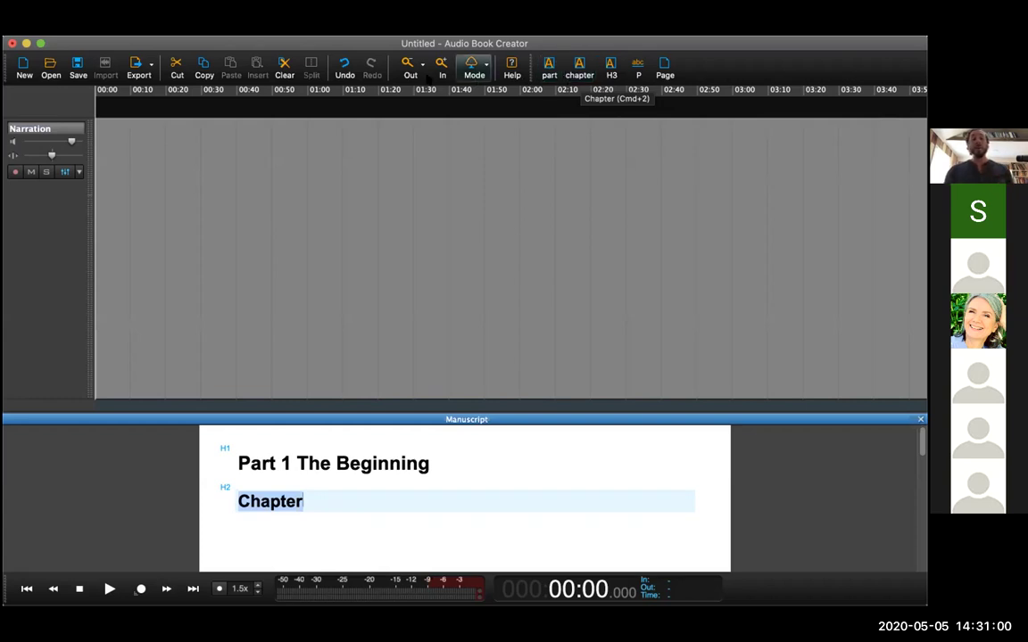
- Review the book information, tracks and heading styles in the session properties without changing them
click(161, 34)
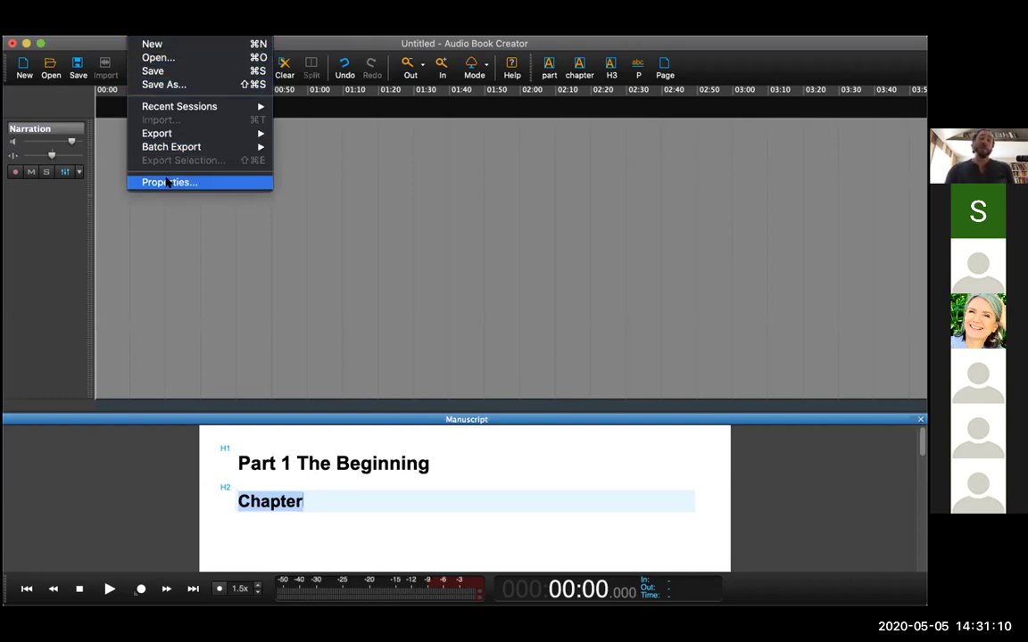
click(167, 182)
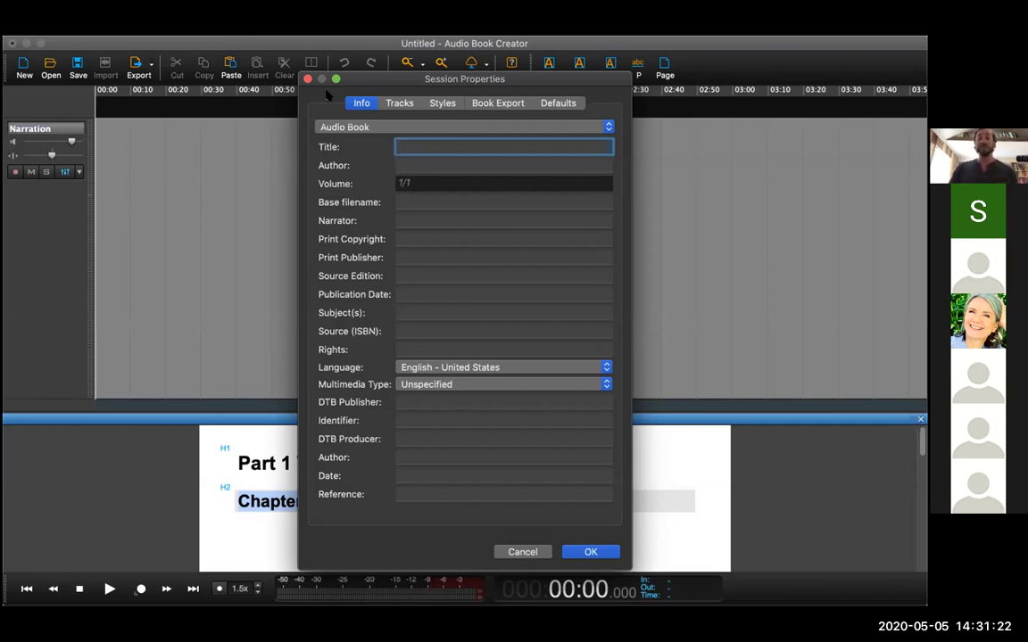
click(393, 102)
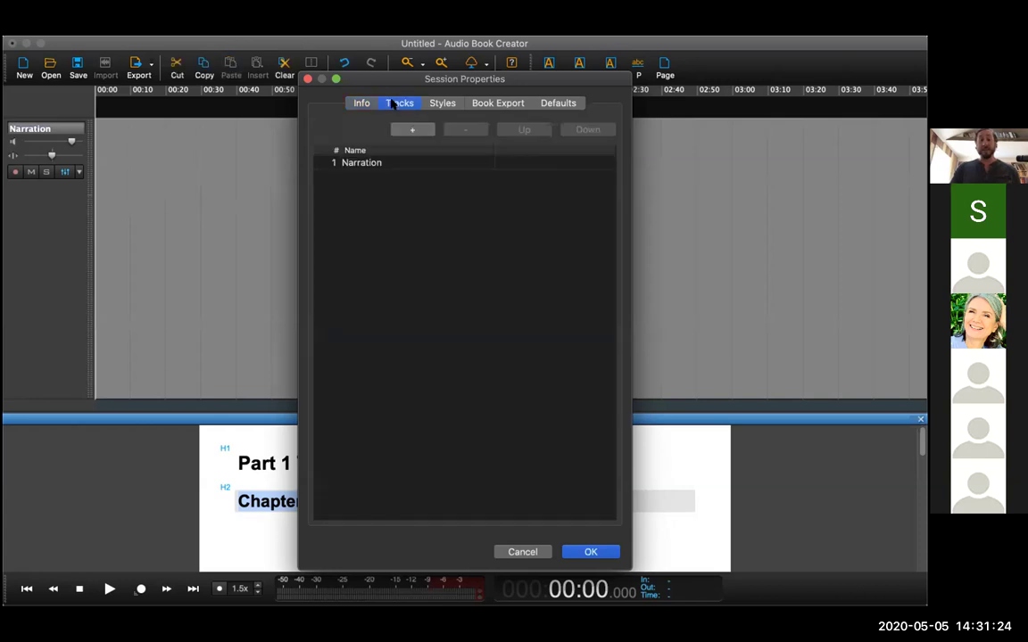
click(441, 104)
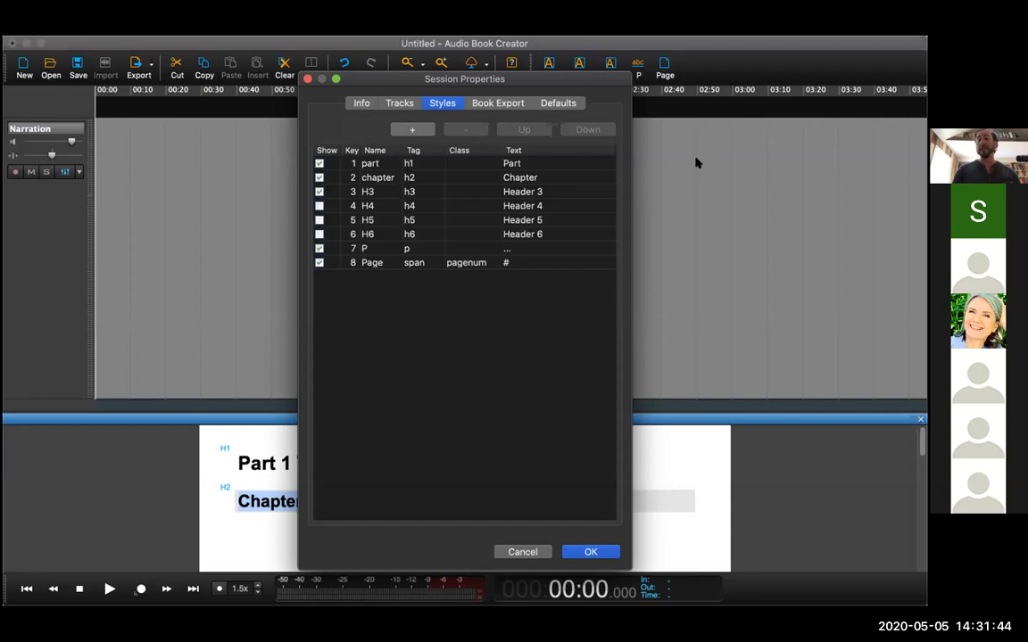
click(308, 79)
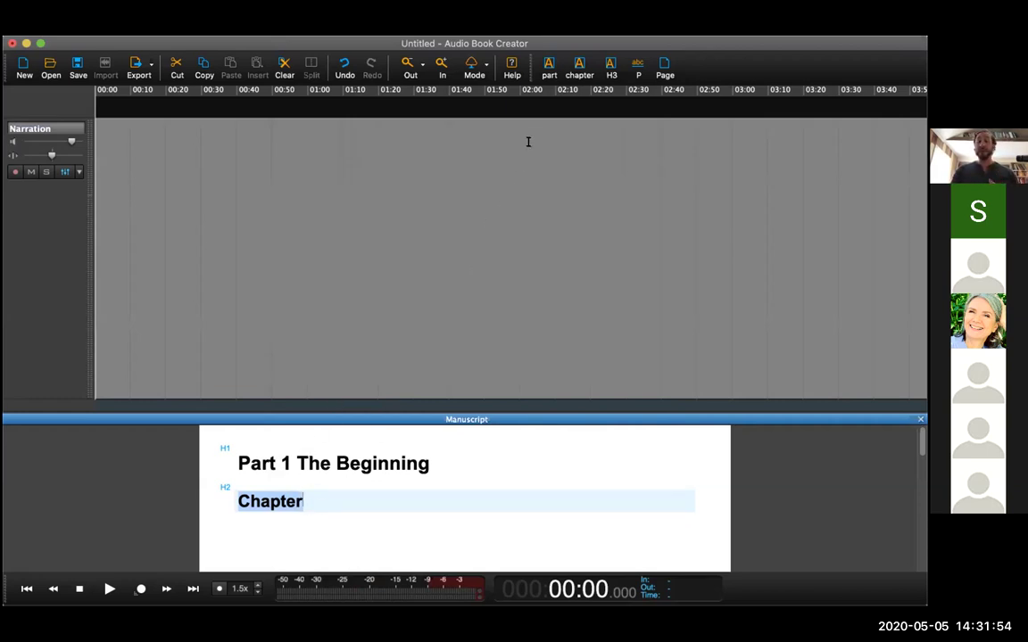
- Insert an H3 heading below the chapter heading and replace its text with "Chapter"
click(611, 70)
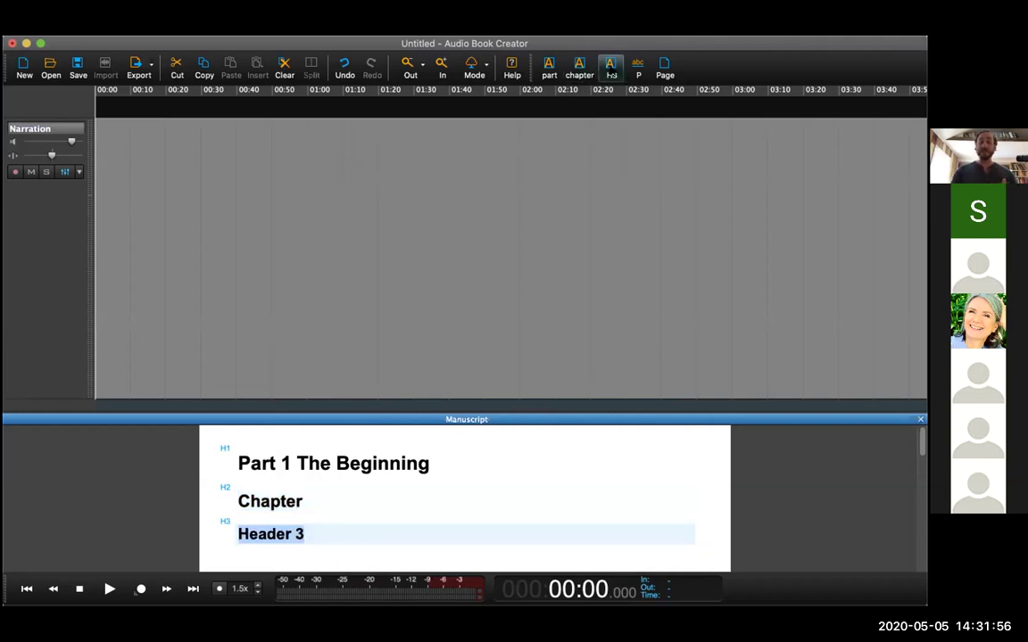
double_click(305, 533)
key(BackSpace)
key(BackSpace)
key(BackSpace)
key(BackSpace)
key(BackSpace)
key(BackSpace)
key(BackSpace)
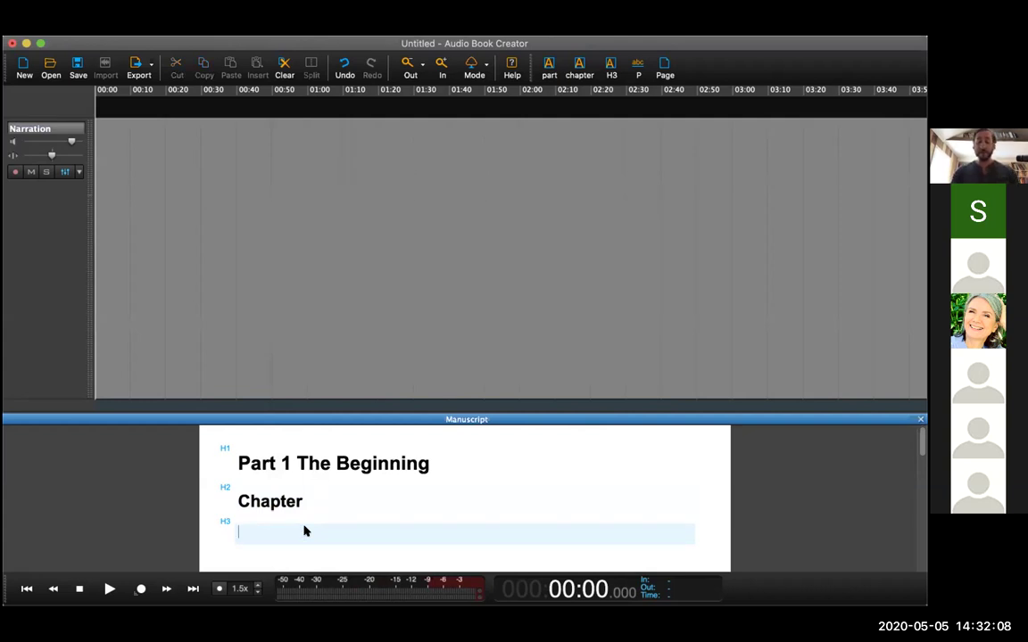
text(Chapter)
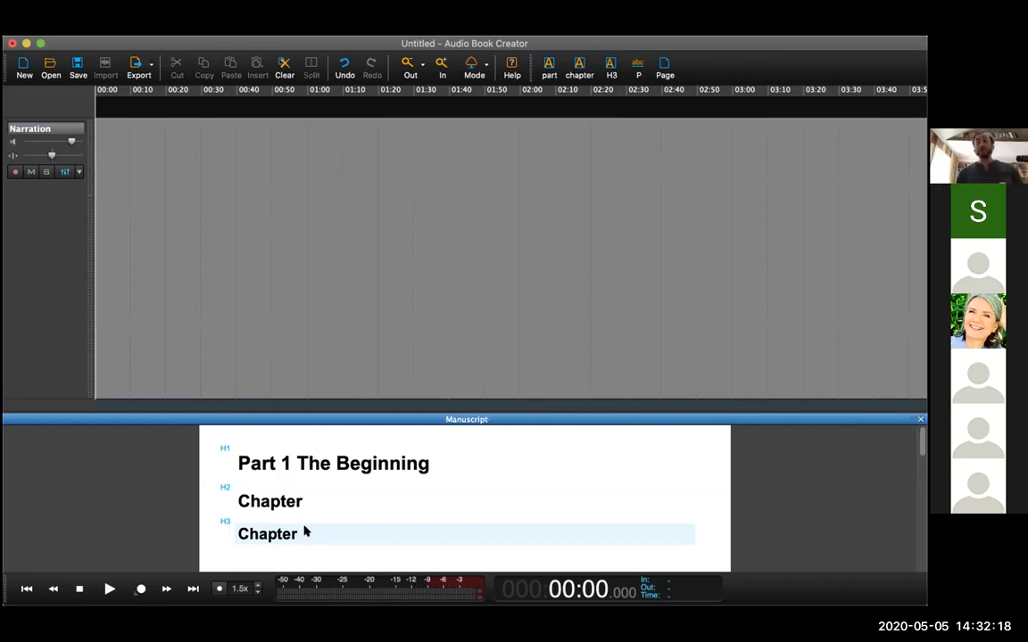
- Remove the H3 heading and its text from the manuscript
key(BackSpace)
key(BackSpace)
key(BackSpace)
key(BackSpace)
key(BackSpace)
key(BackSpace)
key(BackSpace)
key(BackSpace)
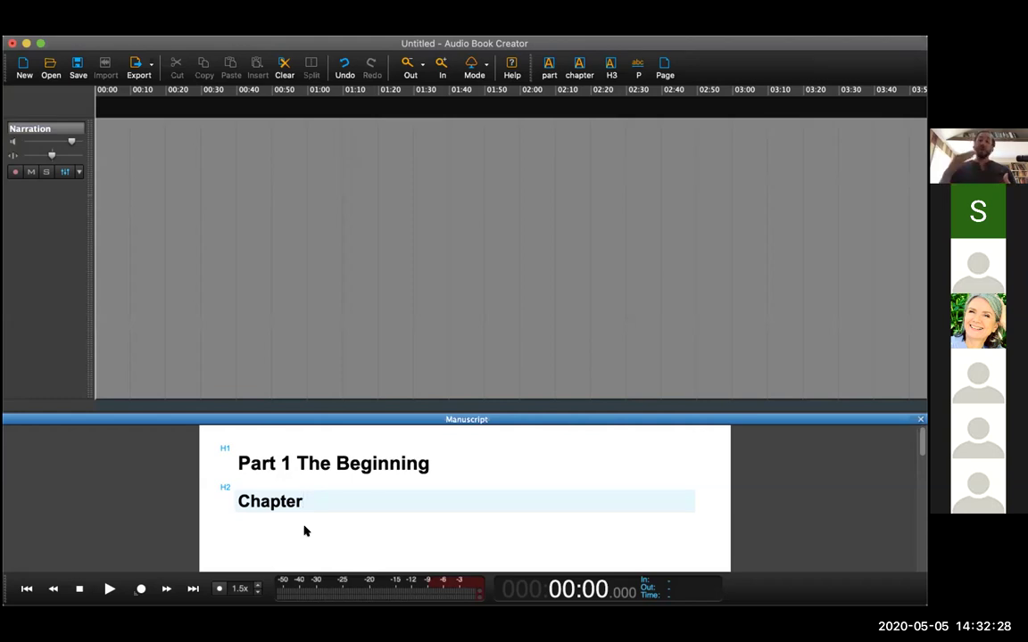
- Extend the manuscript outline with two more chapter headings and a "Part 2" heading followed by its own chapter headings
key(Return)
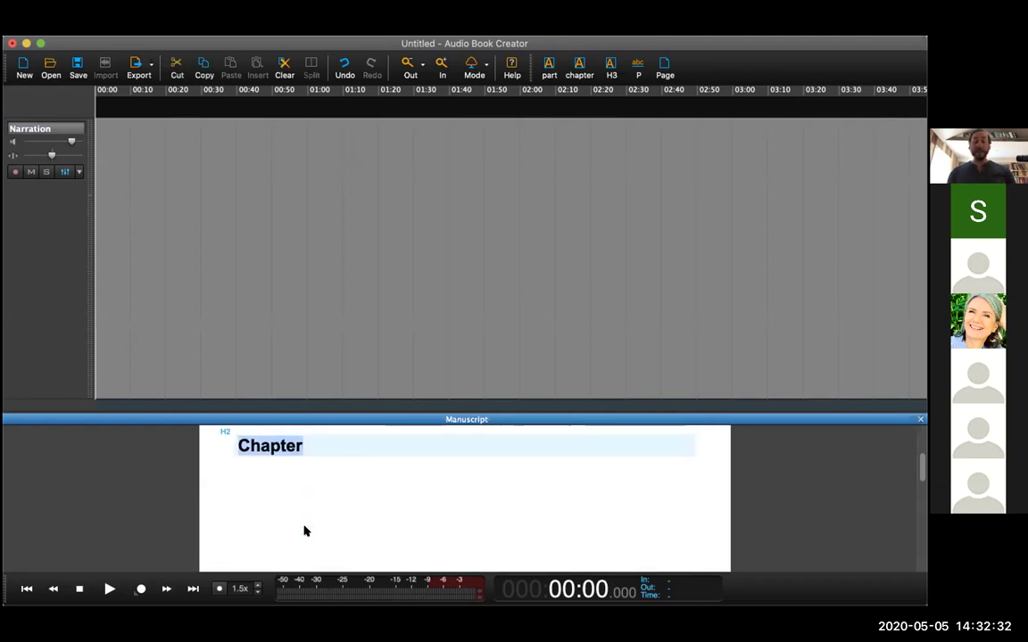
key(super+1)
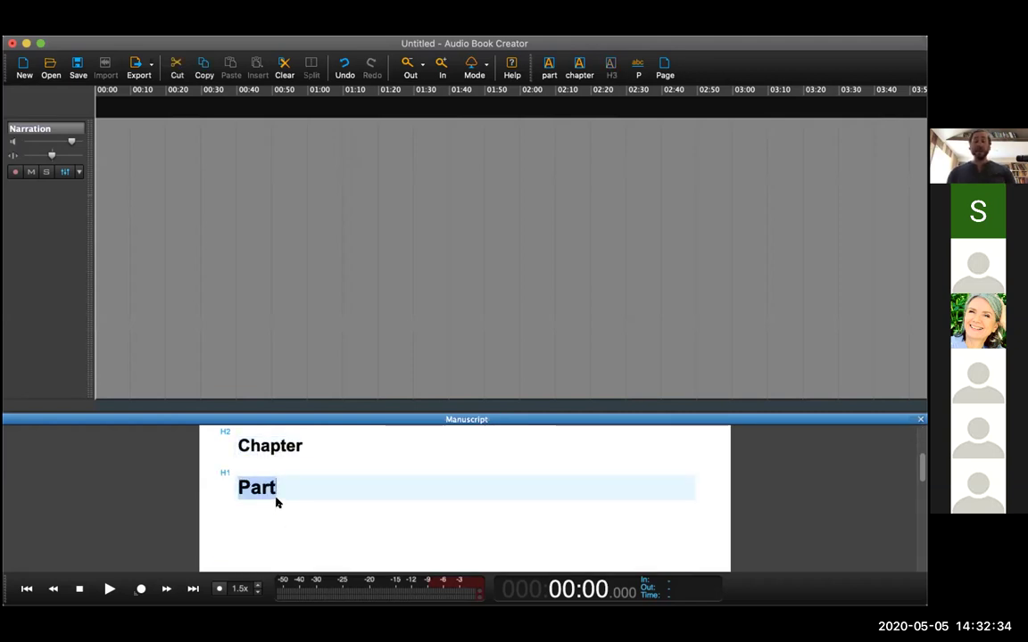
click(283, 488)
text(2)
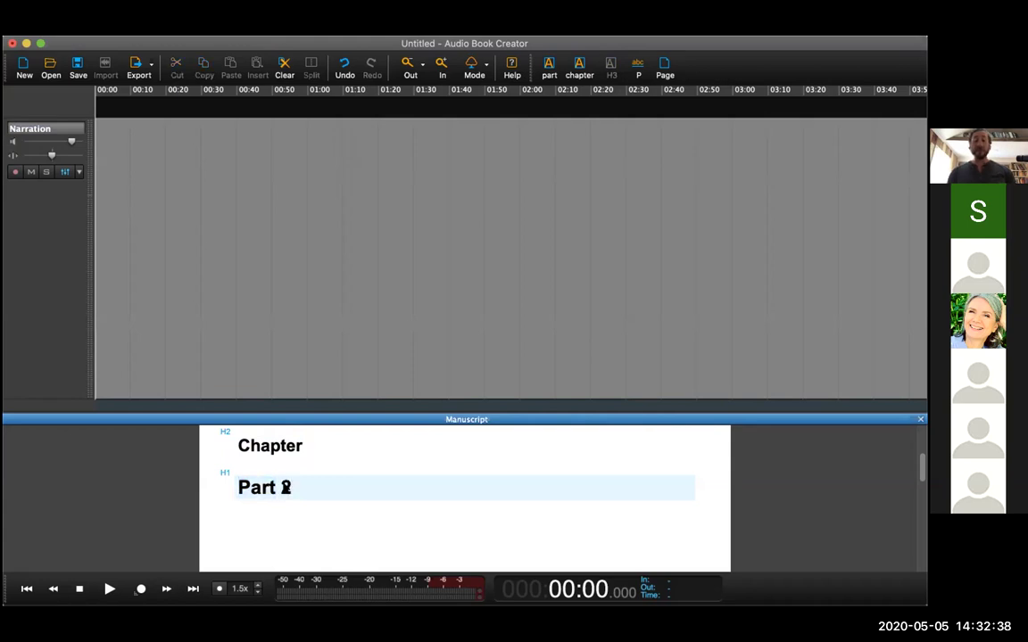
key(super+2)
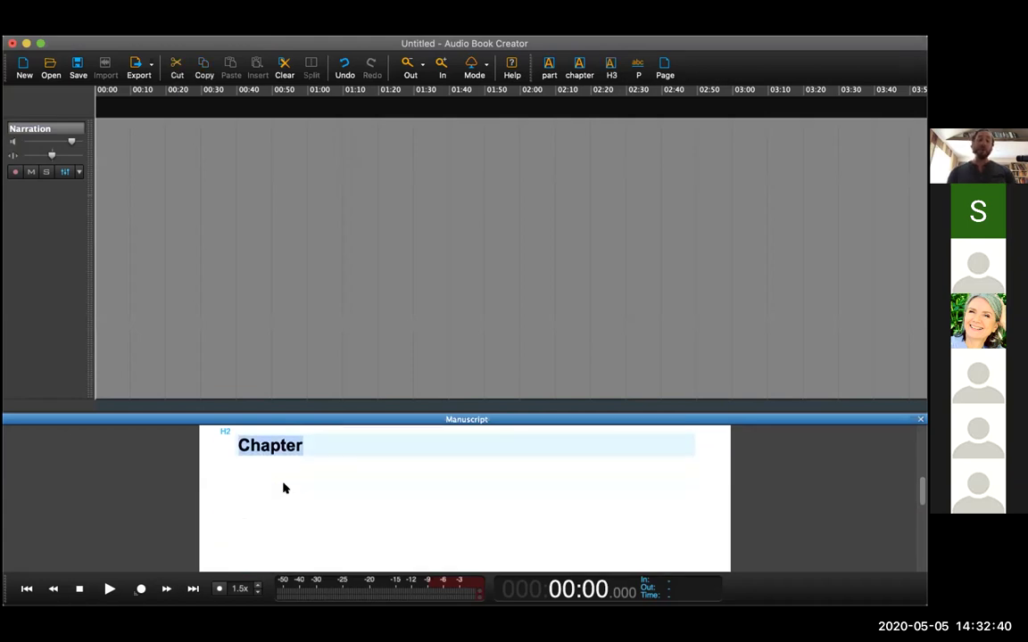
key(super+2)
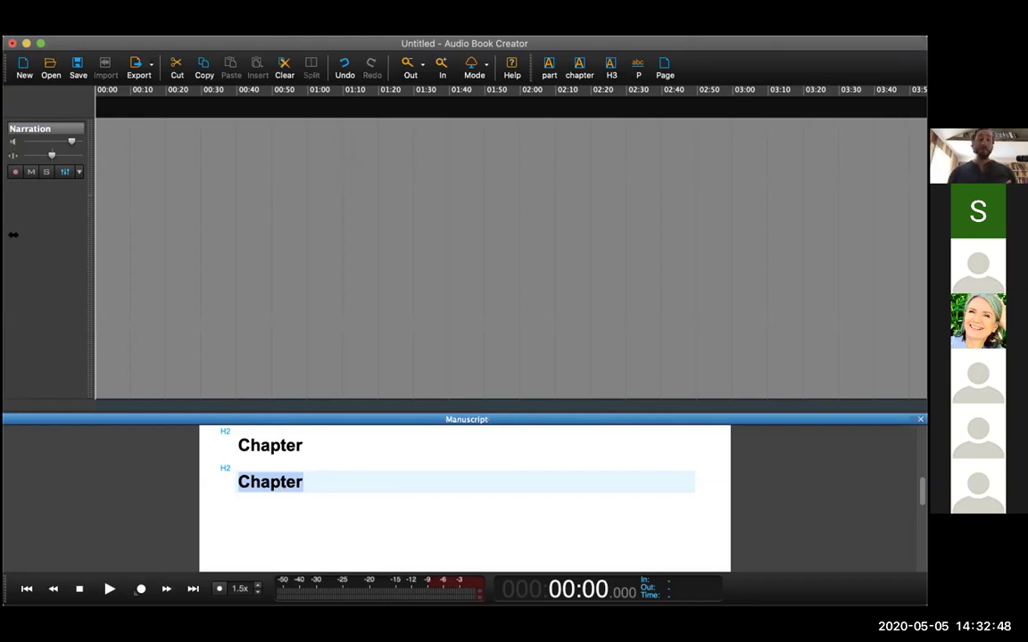
- Arm and disarm the Narration track for recording, and select the "Part 1 The Beginning" heading at the manuscript's start
key(r)
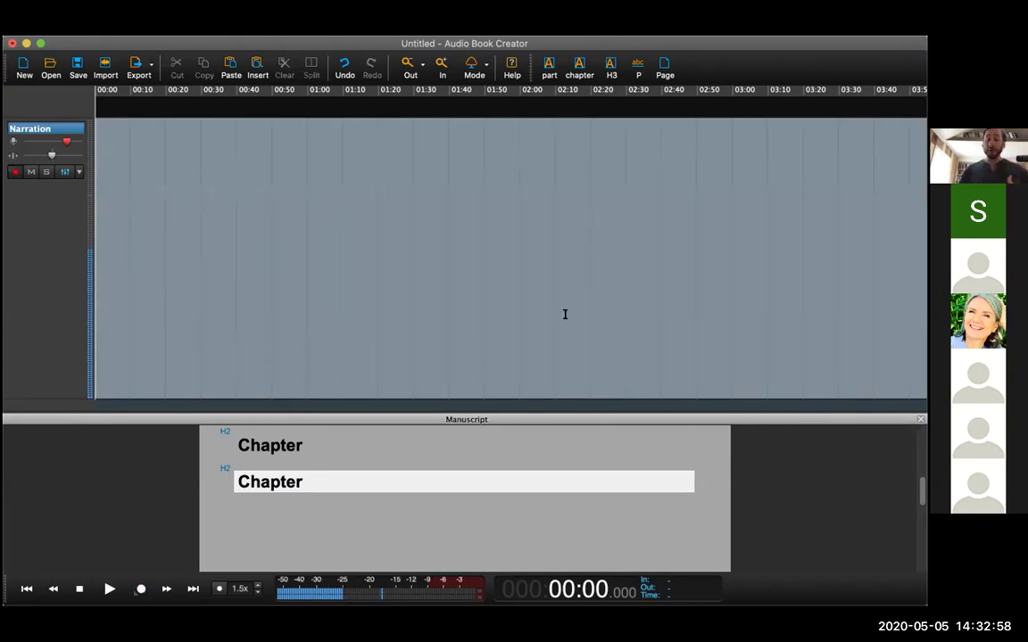
click(15, 172)
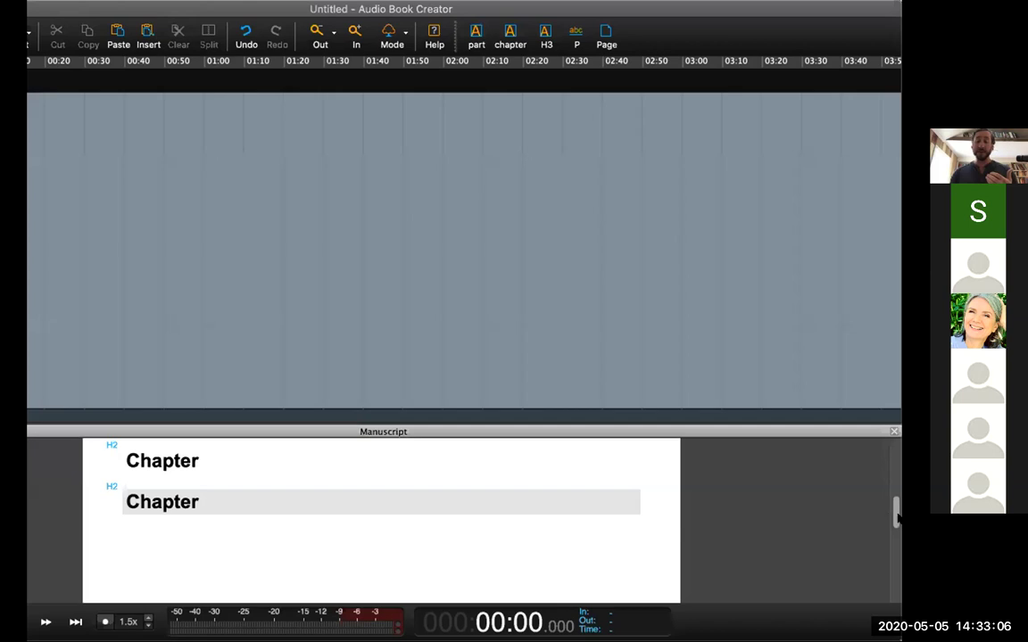
drag(897, 515, 897, 460)
click(360, 489)
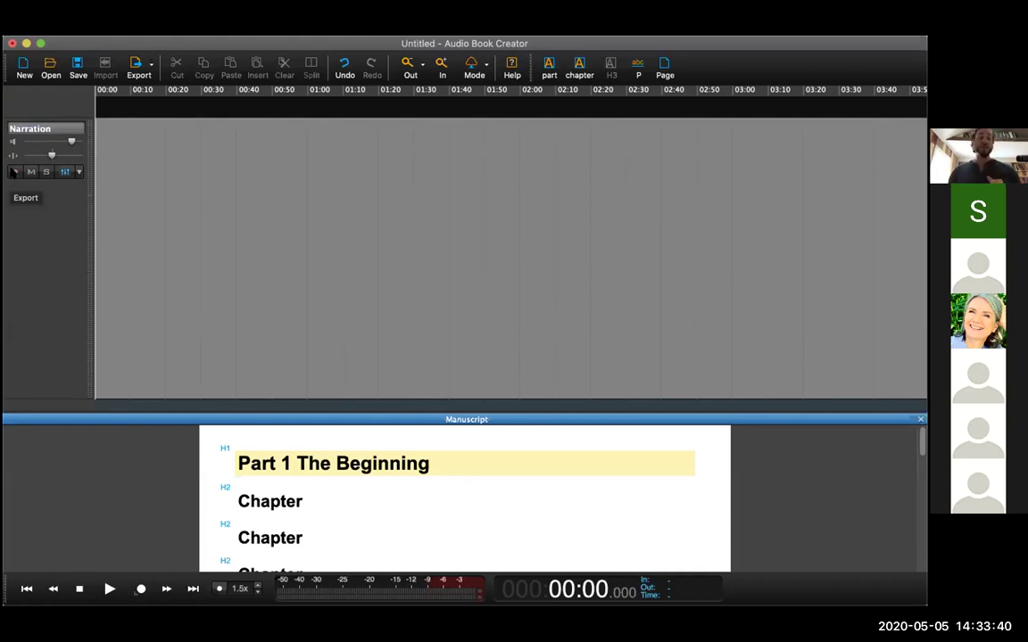
- Arm the Narration track and record from "Part 1 The Beginning" through its three chapter headings into "Part 2", advancing heading by heading, and stop
click(14, 171)
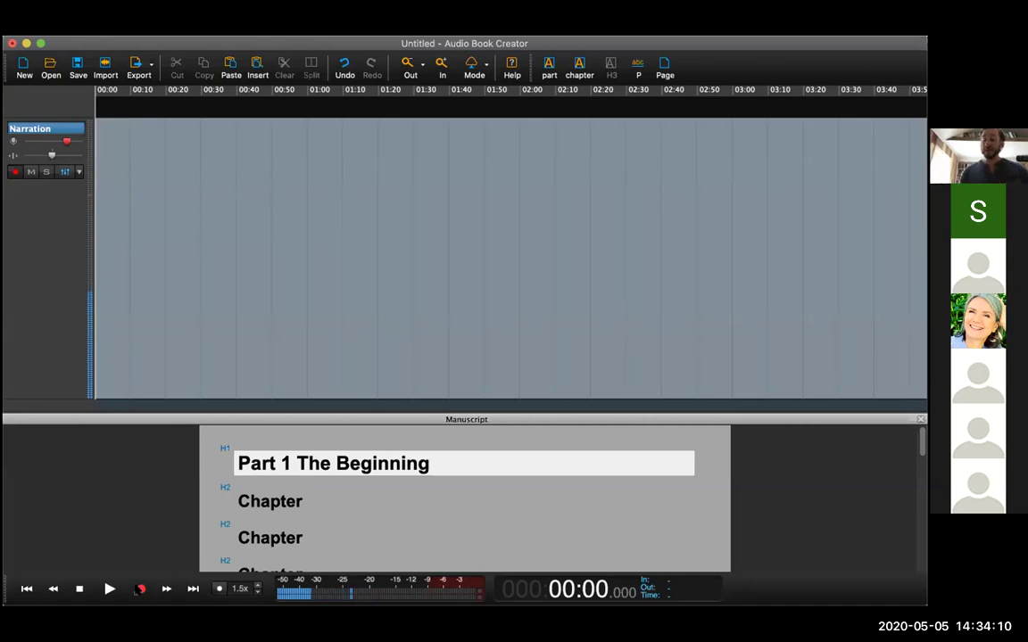
click(140, 589)
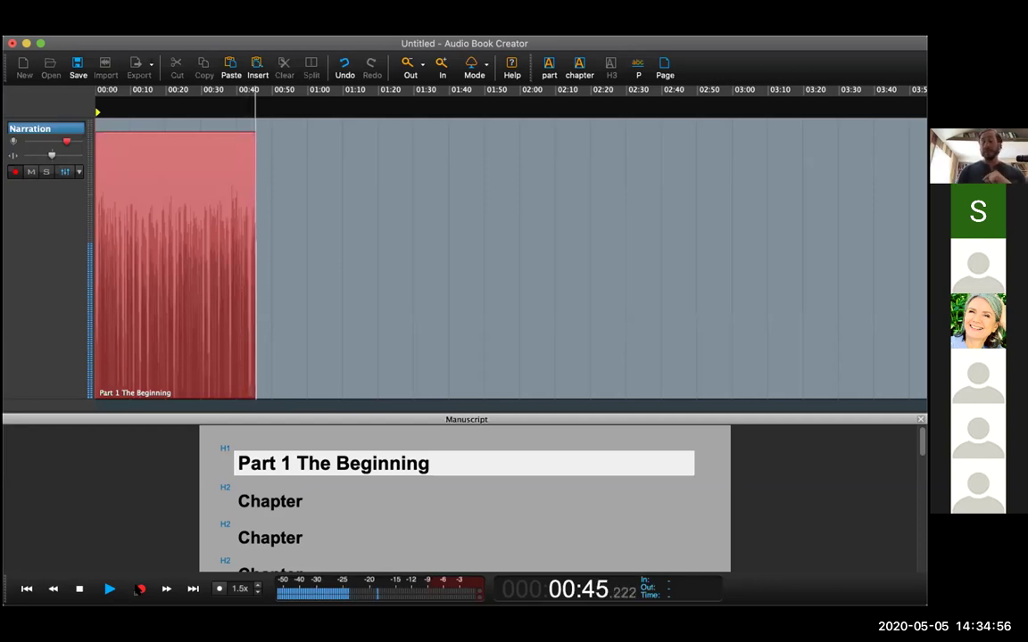
key(Down)
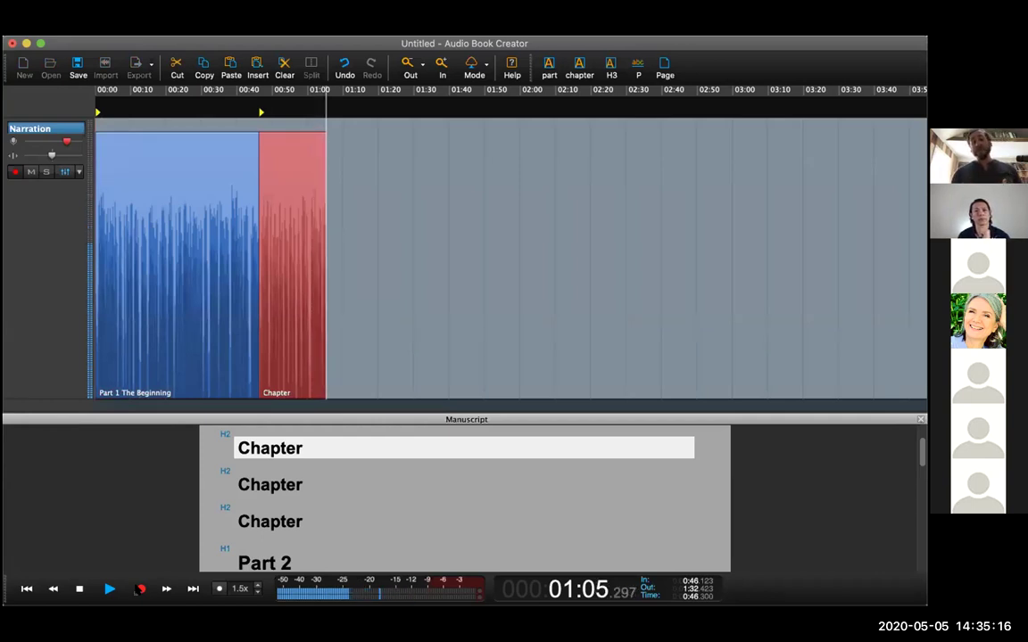
key(Down)
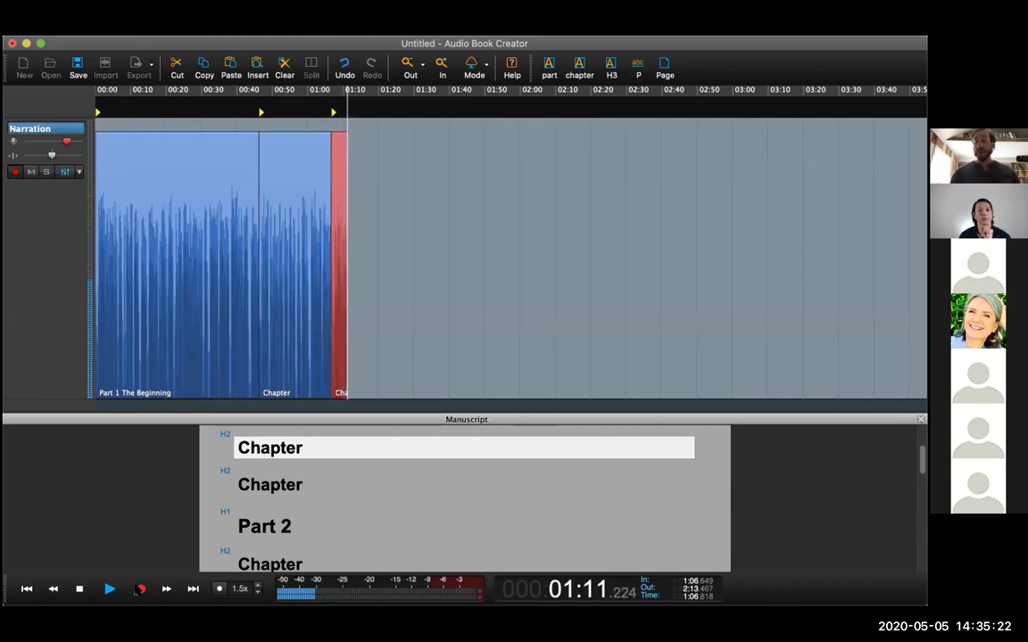
key(Down)
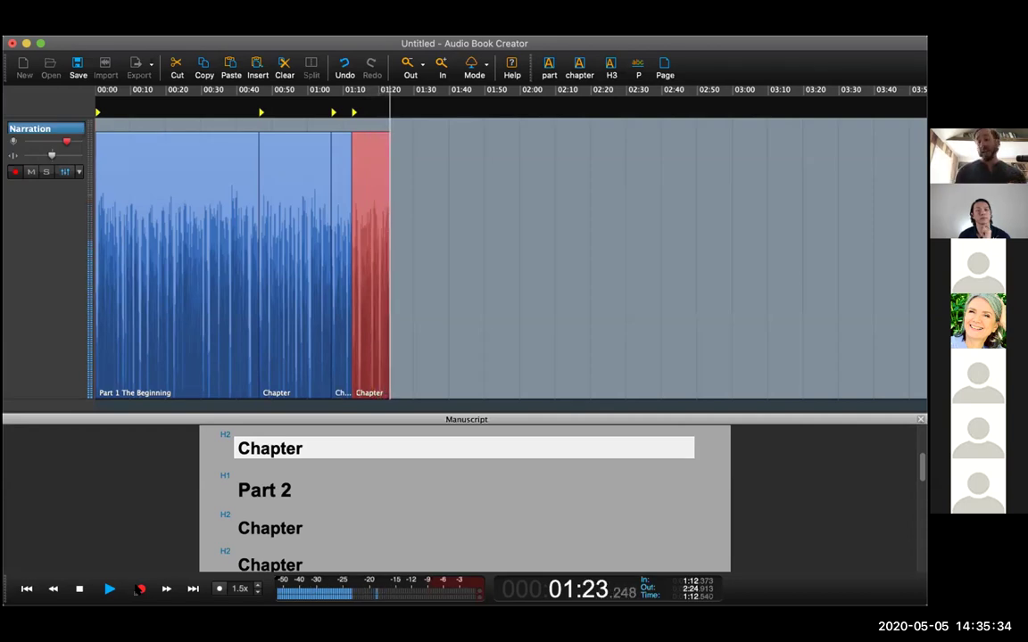
key(Down)
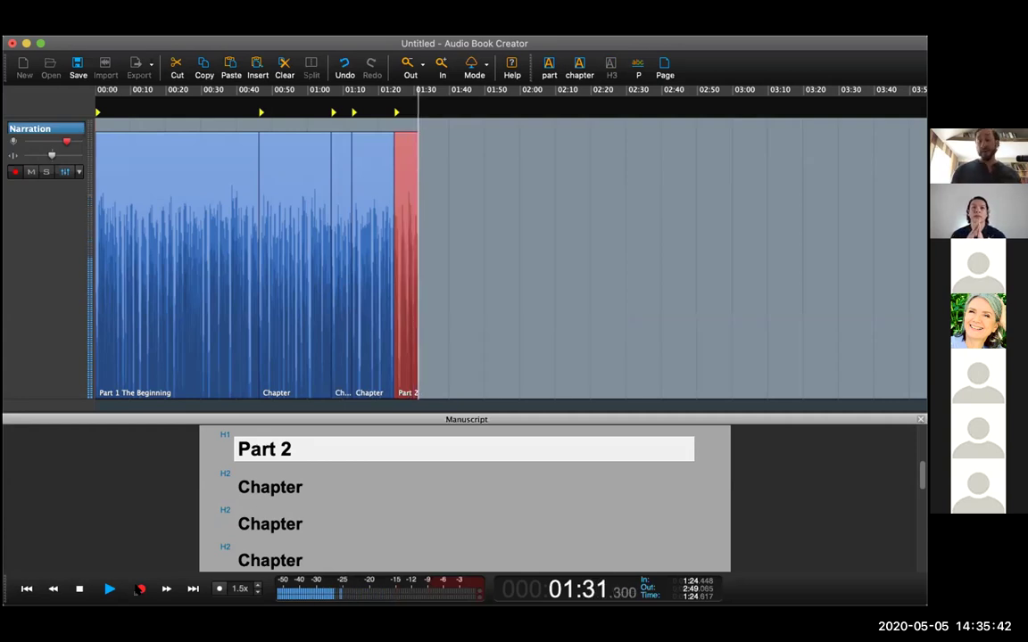
click(140, 589)
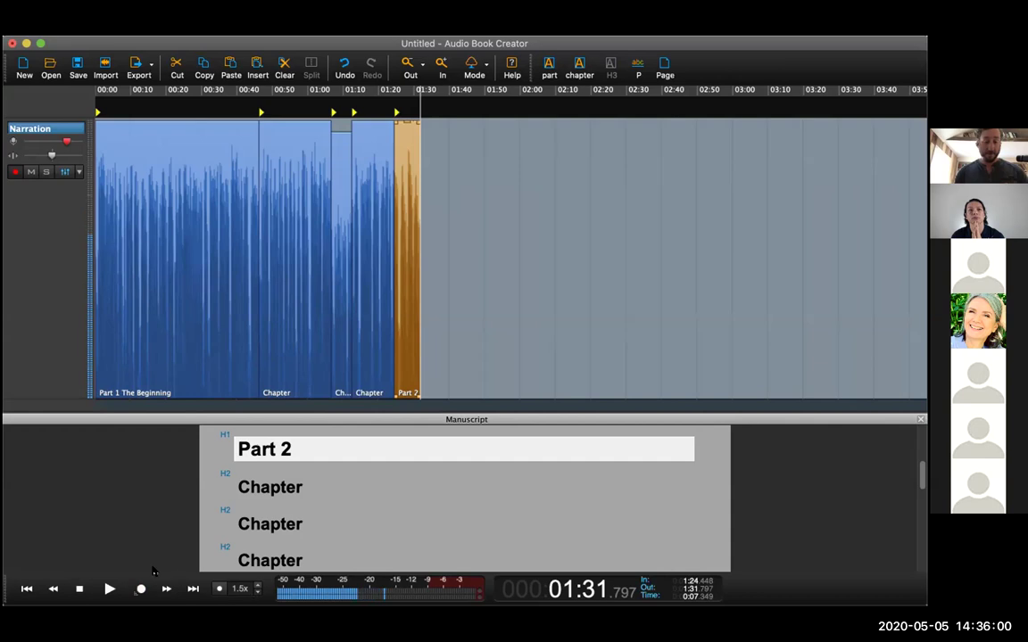
- Continue recording narration from the end of the "Part 2" clip, advance to its first chapter heading, and stop the recording
key(space)
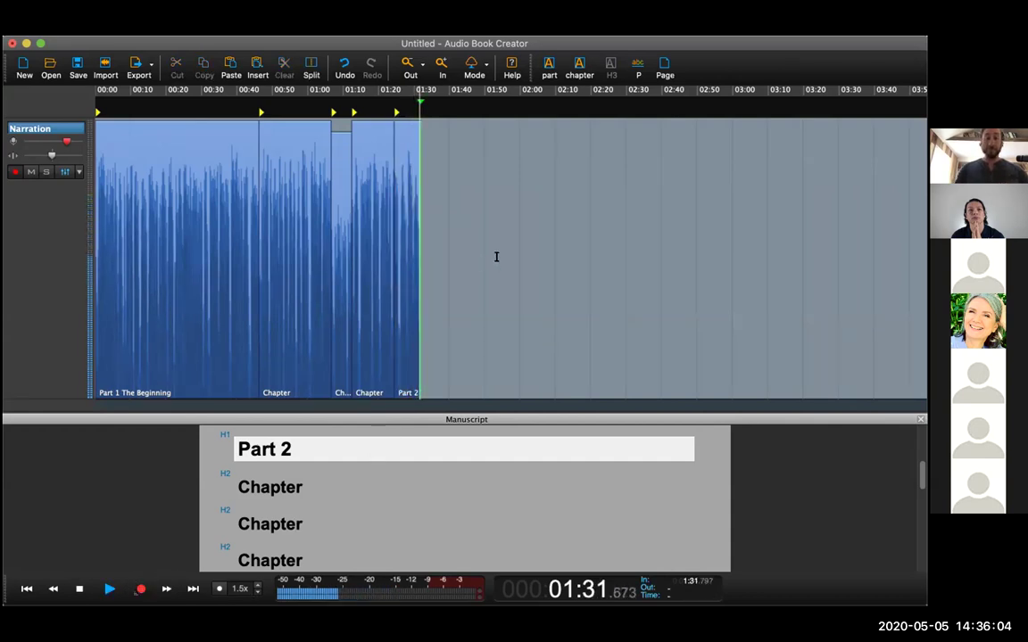
key(r)
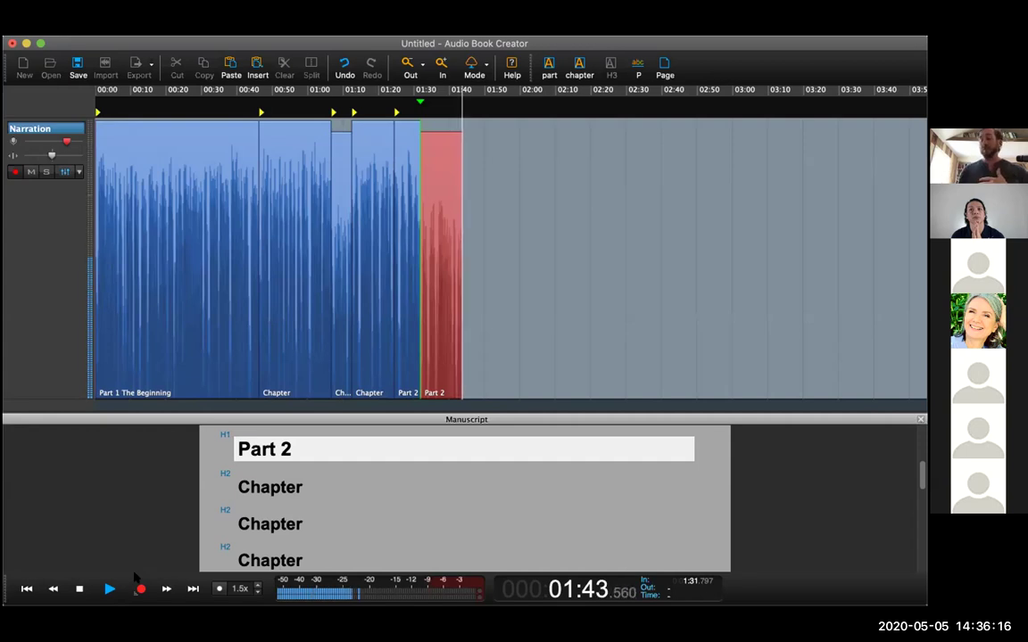
key(Down)
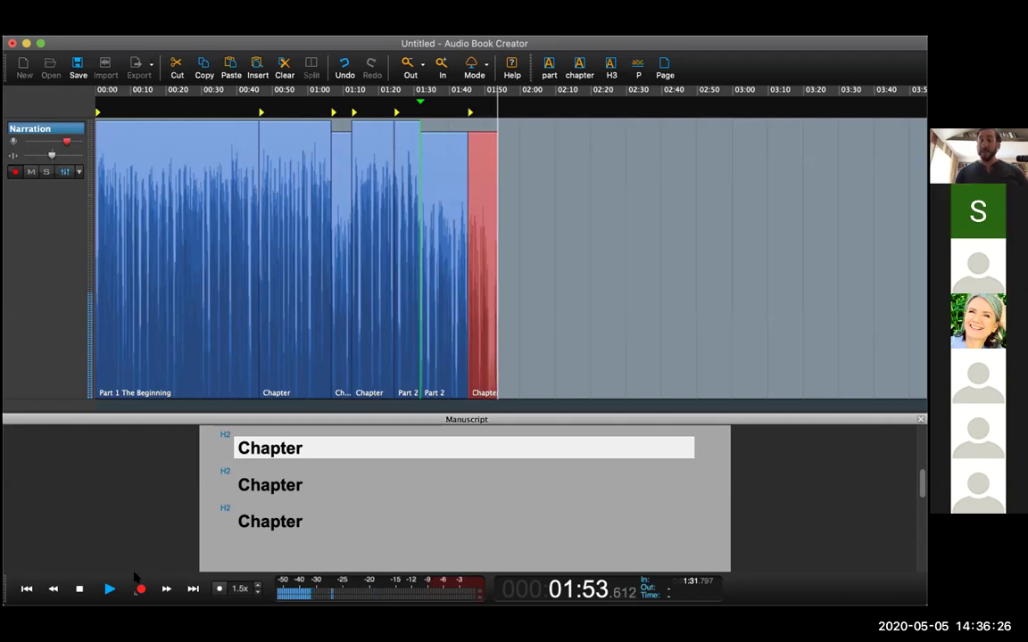
key(space)
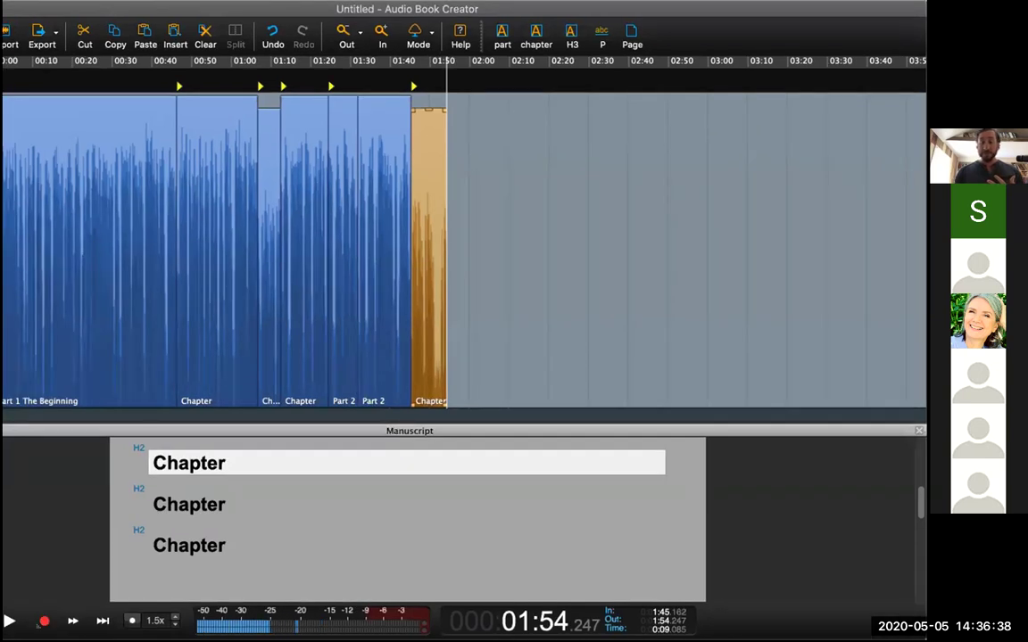
- Play back the narration linked to the "Part 2" heading and to the last two chapter headings of Part 1
scroll(823, 506, up, 3)
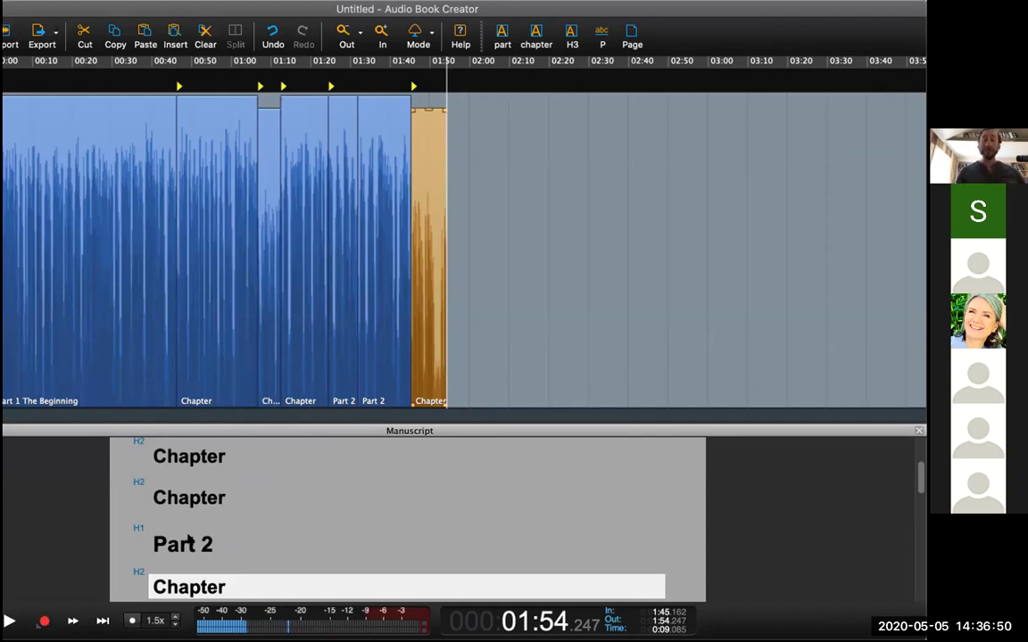
click(190, 541)
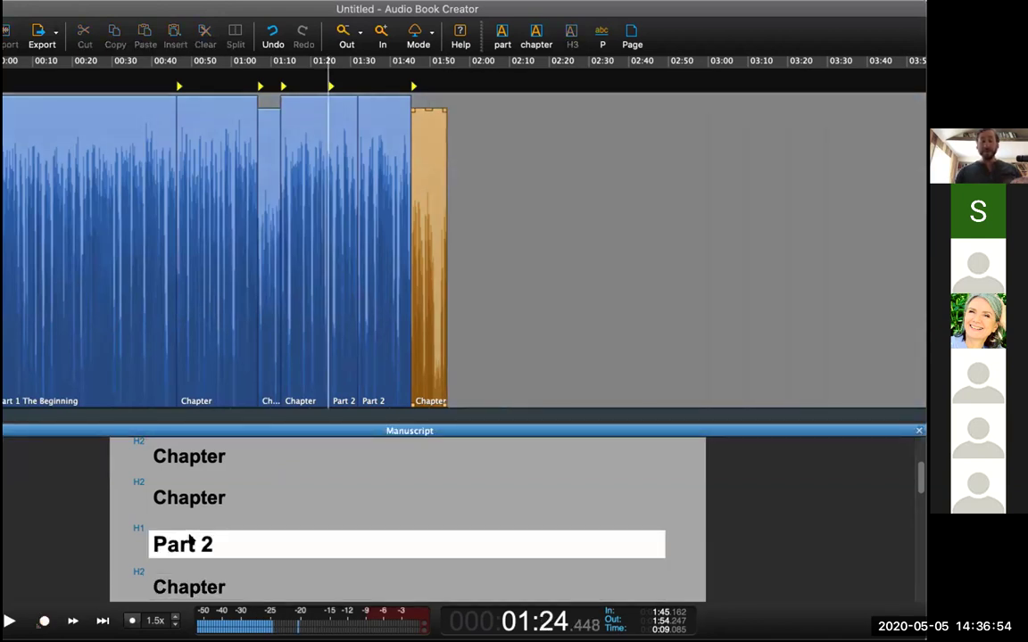
key(space)
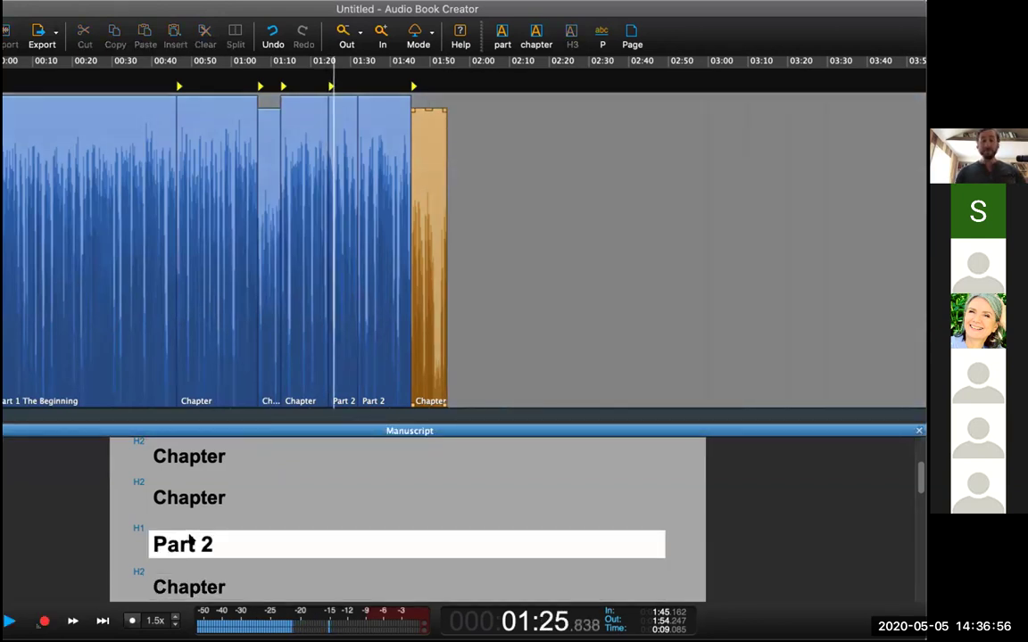
click(191, 500)
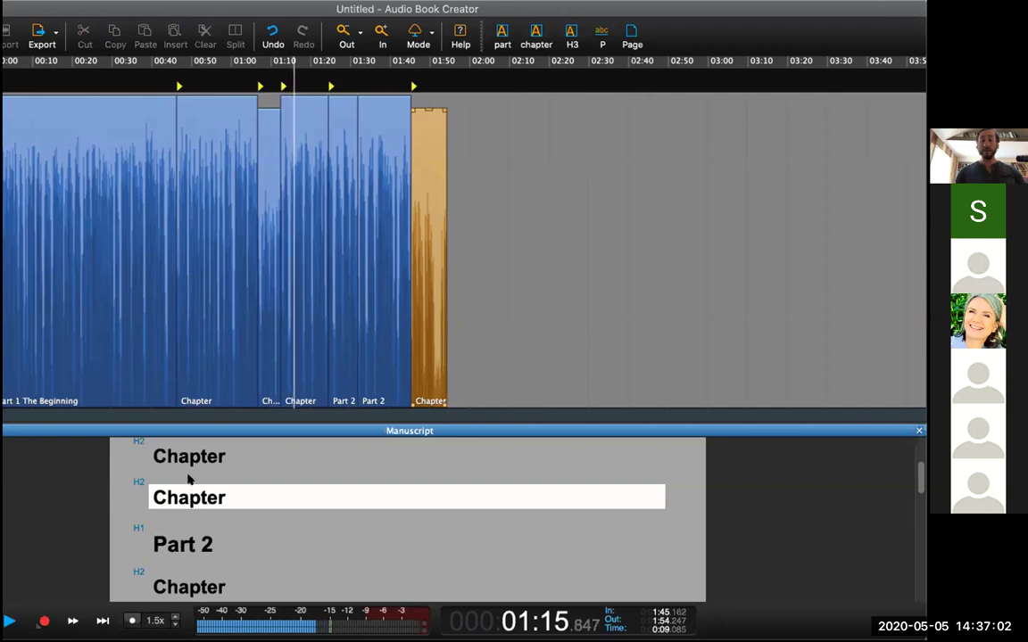
click(187, 459)
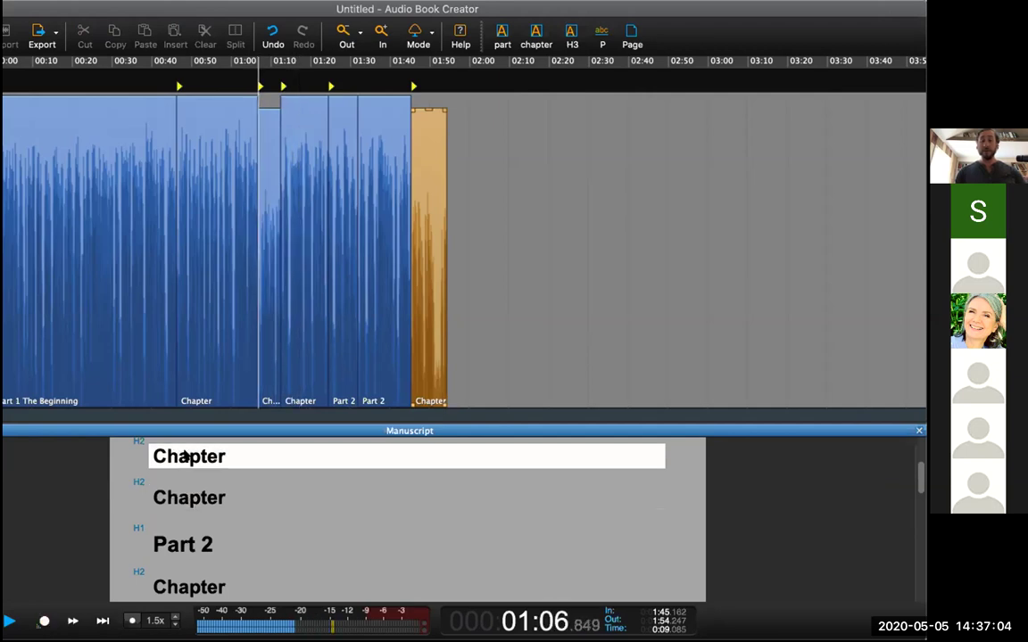
click(184, 457)
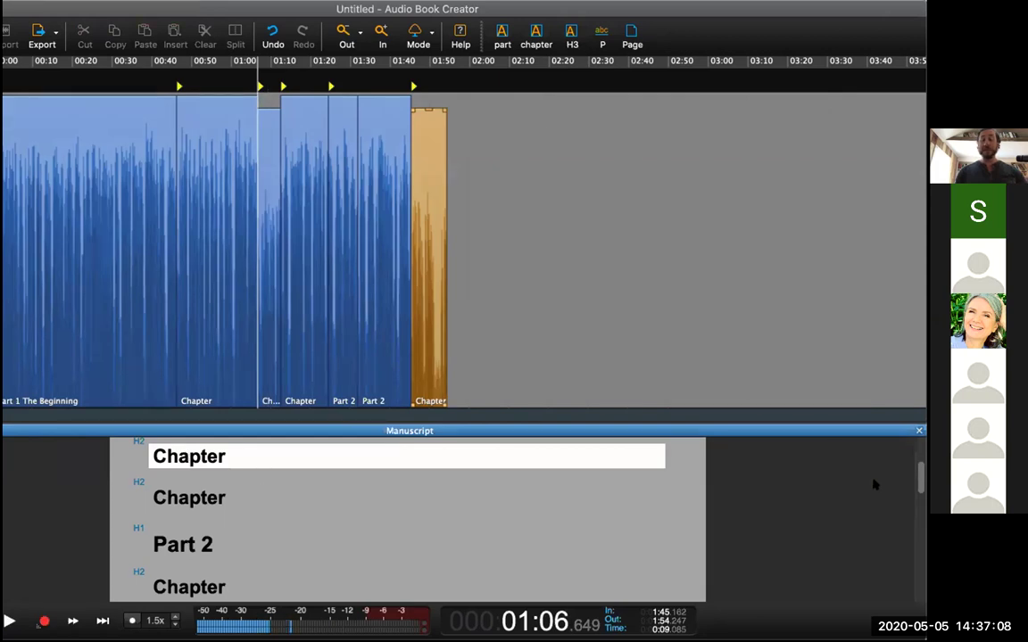
- Locate the first chapter heading's audio, and play the narration briefly from "Part 1 The Beginning"
scroll(912, 475, up, 3)
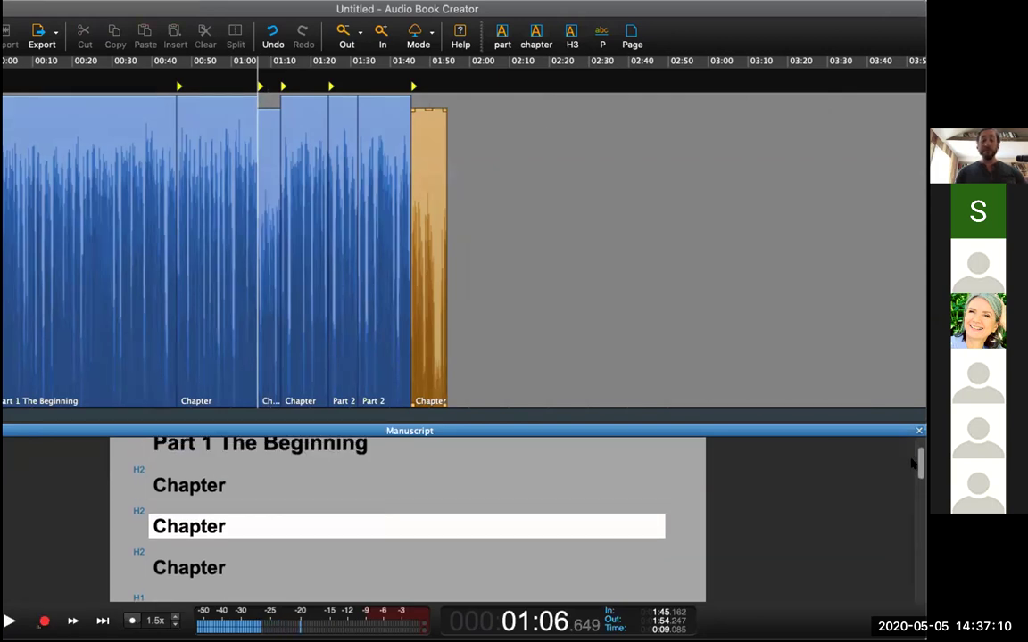
click(193, 491)
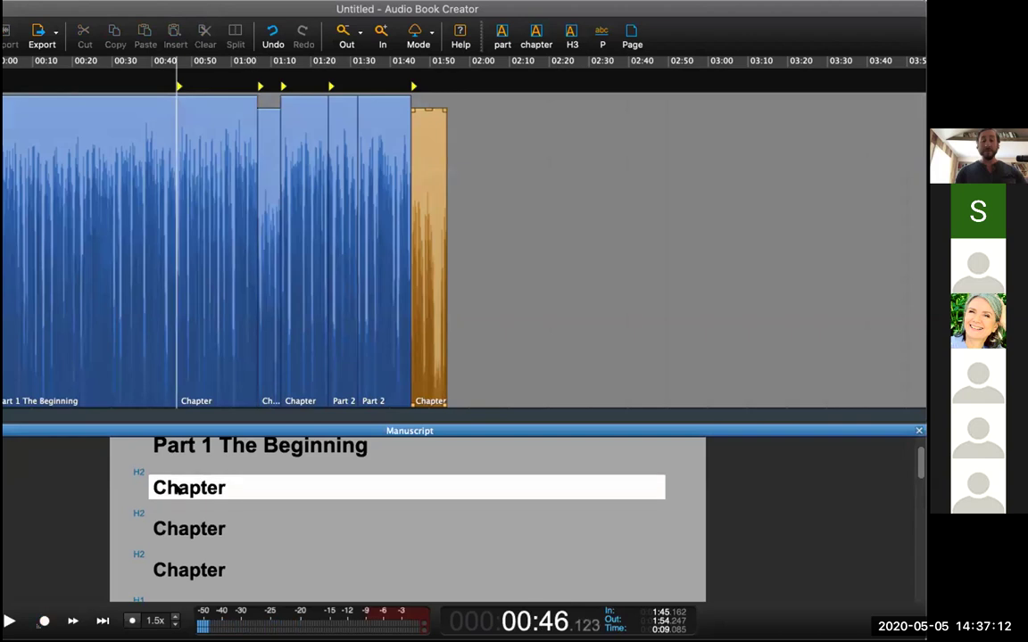
click(213, 444)
key(space)
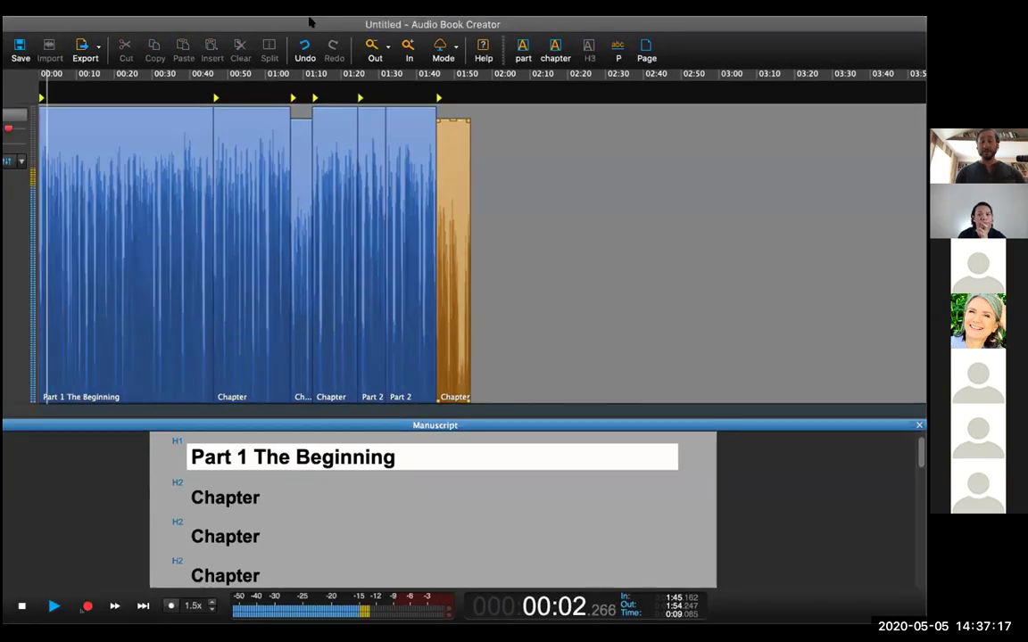
key(space)
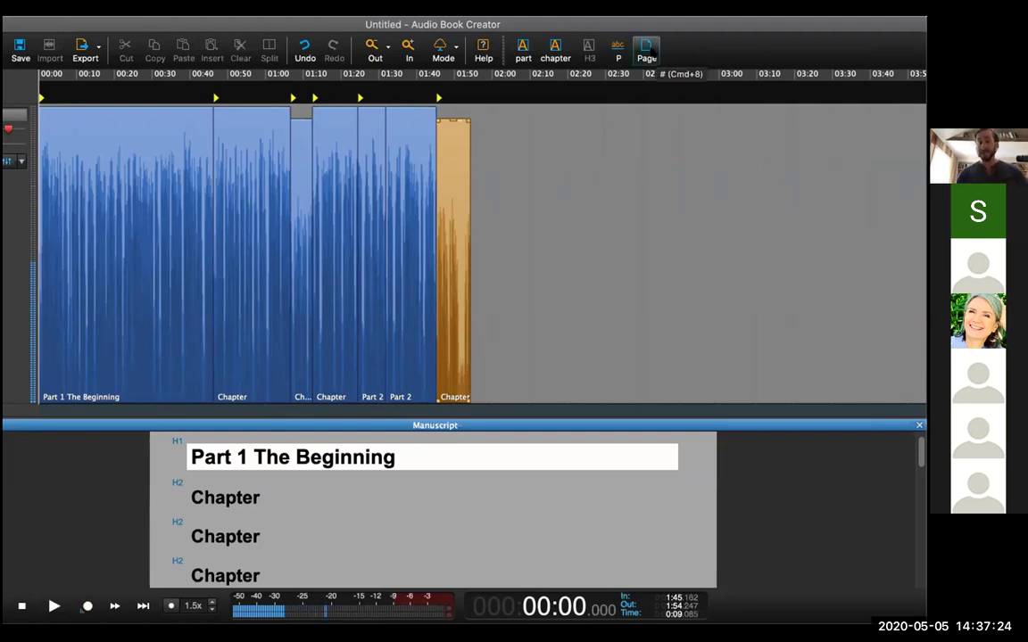
- Insert page number entries 1 to 4 below the "Part 1 The Beginning" heading in the manuscript
click(647, 56)
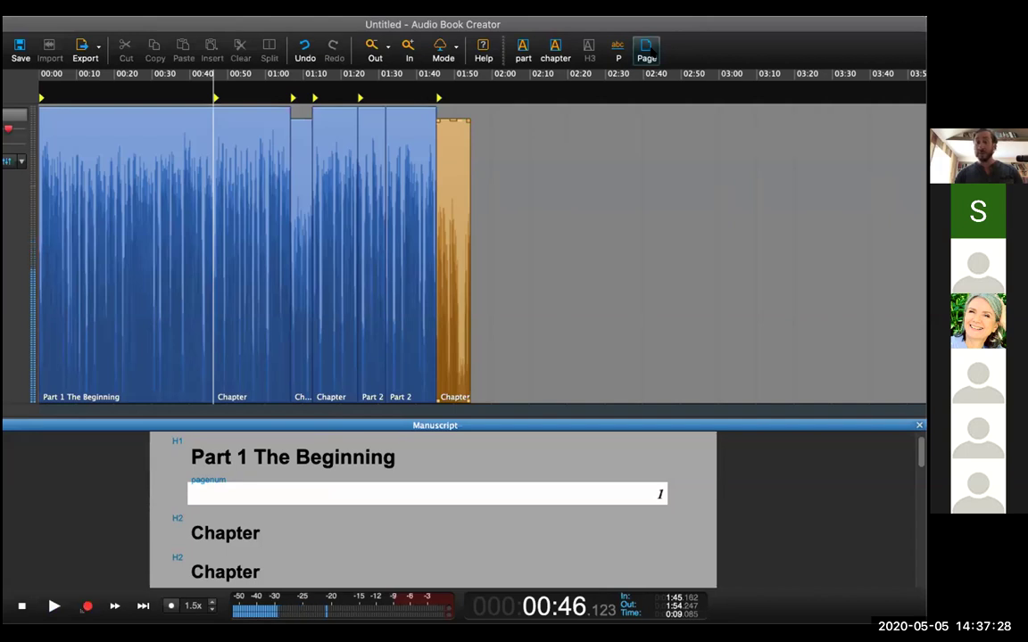
click(649, 52)
click(648, 55)
click(648, 56)
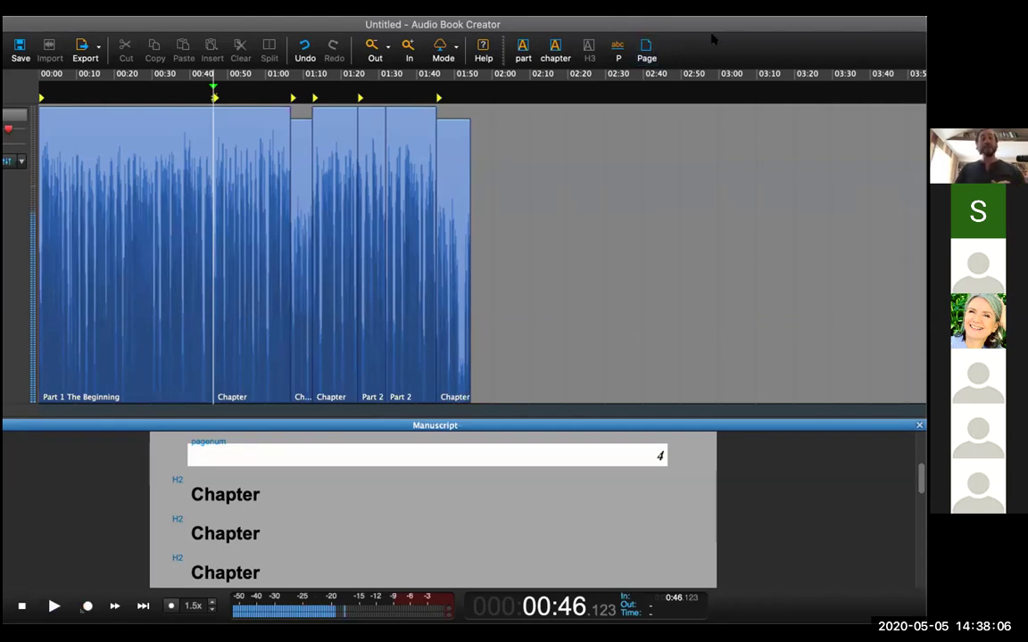
- Show the Favorites list beside the timeline
click(154, 9)
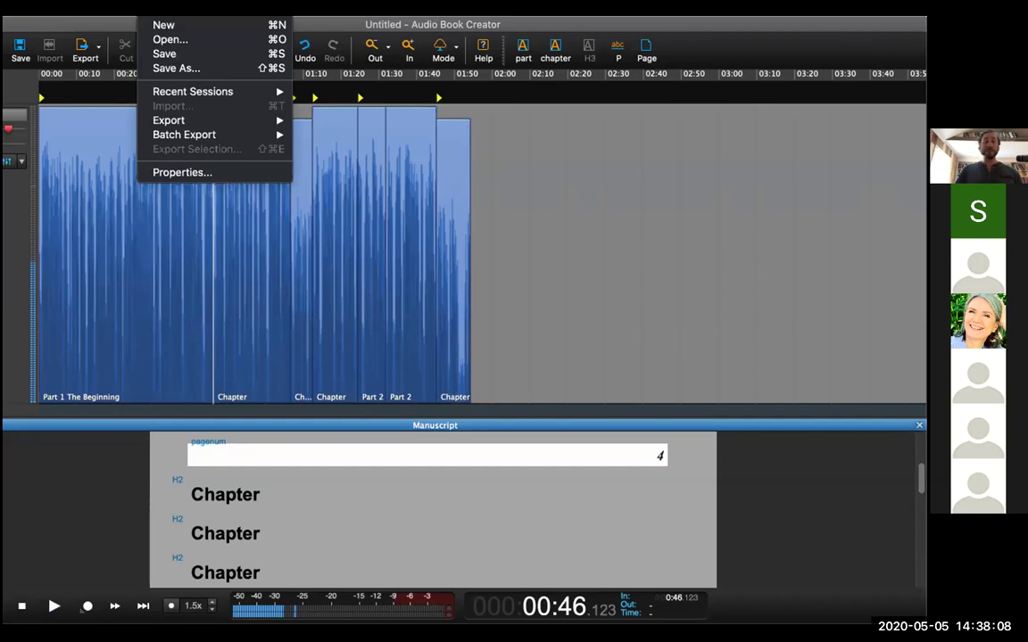
mouse_move(89, 9)
mouse_move(154, 9)
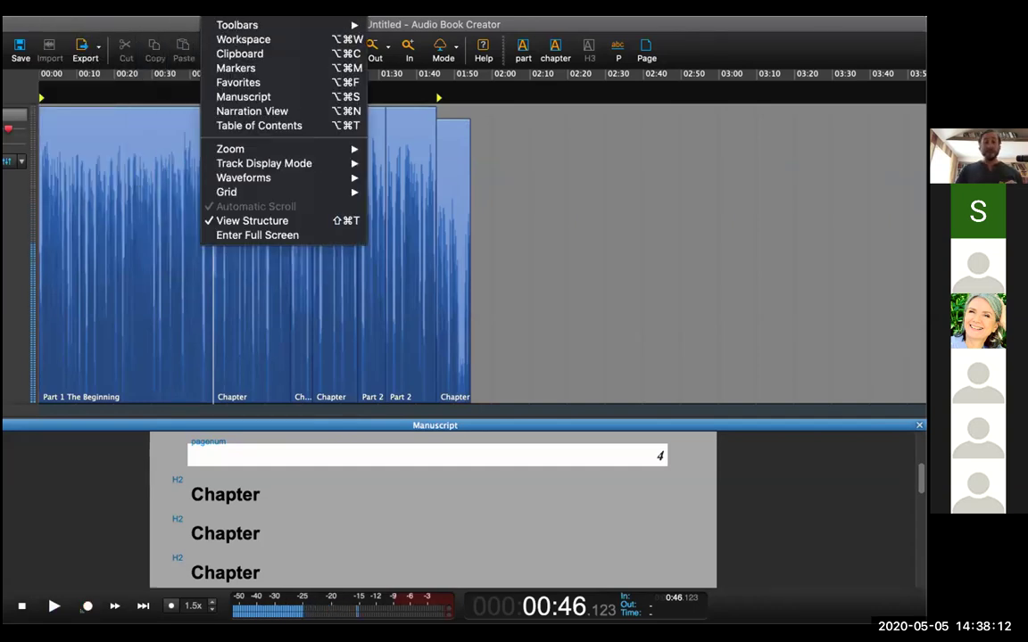
mouse_move(259, 9)
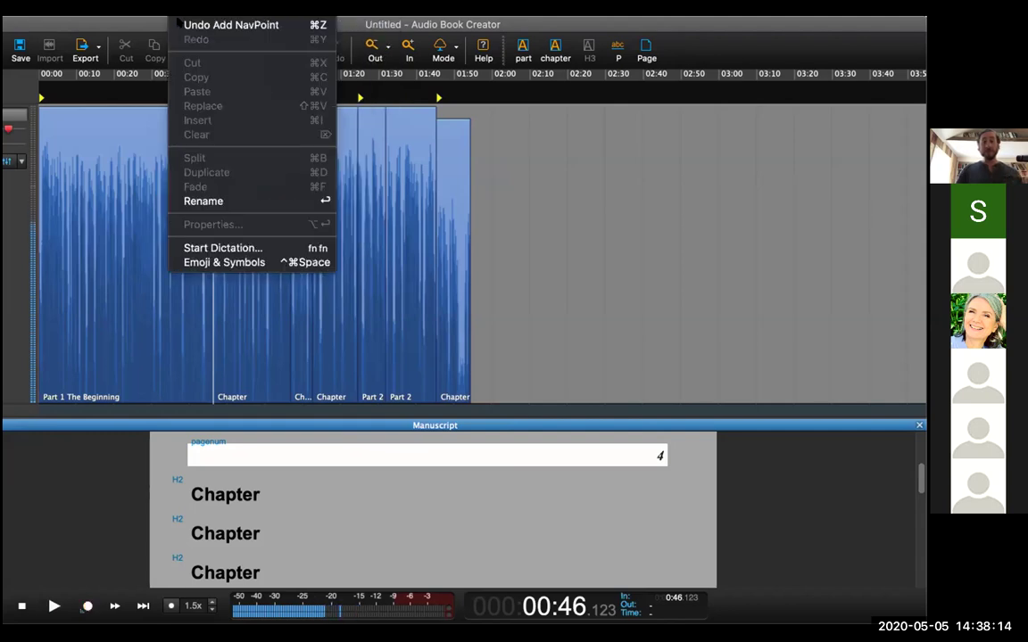
mouse_move(214, 9)
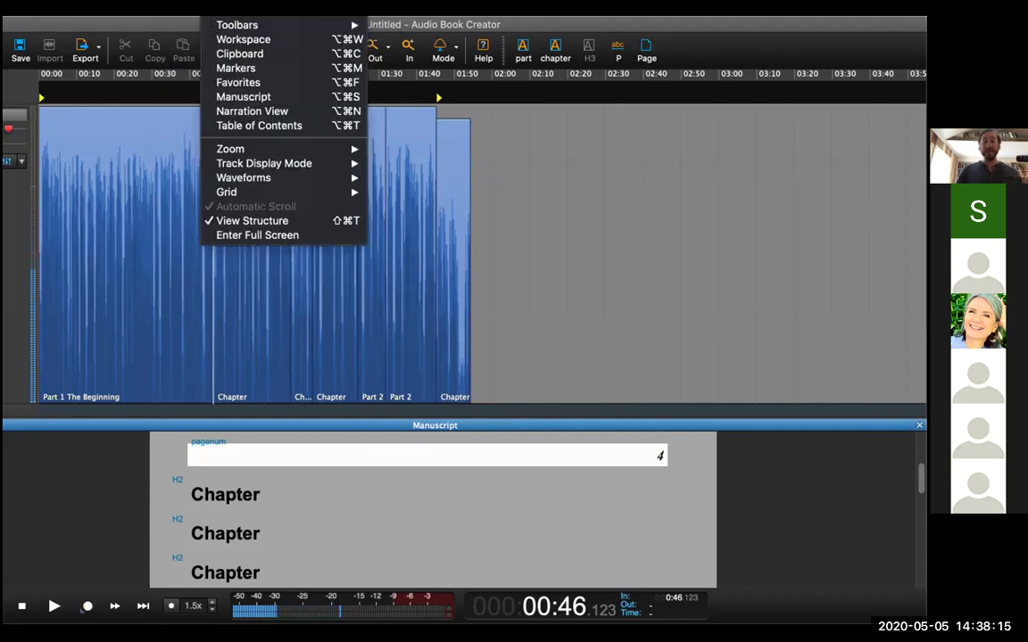
click(237, 83)
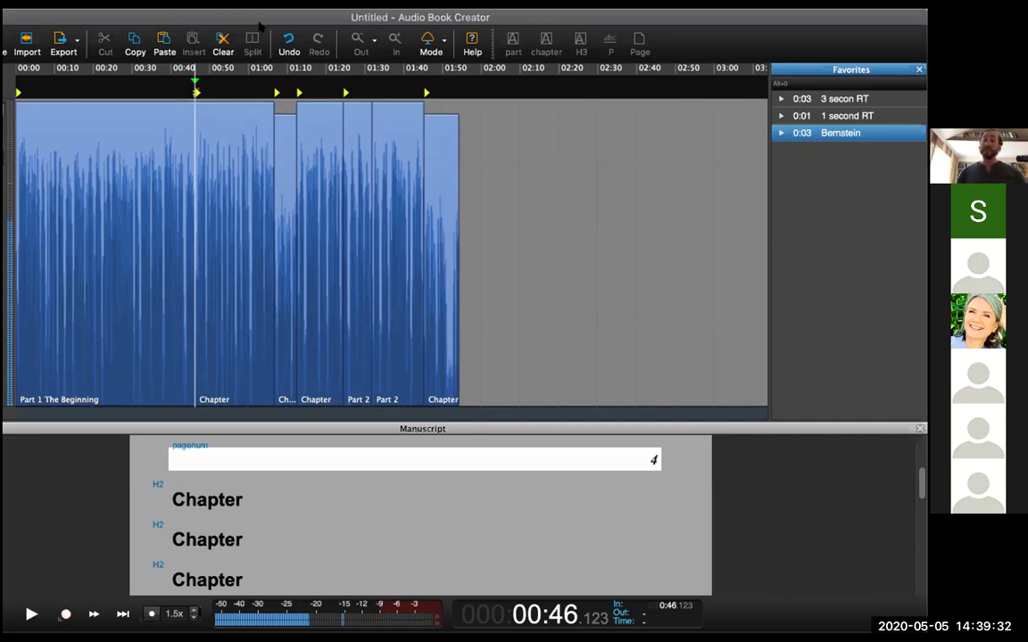
- Select about 2.5 seconds of audio inside the last Chapter clip, from about 1:48.6 to 1:51.1, and move it into Favorites
click(438, 91)
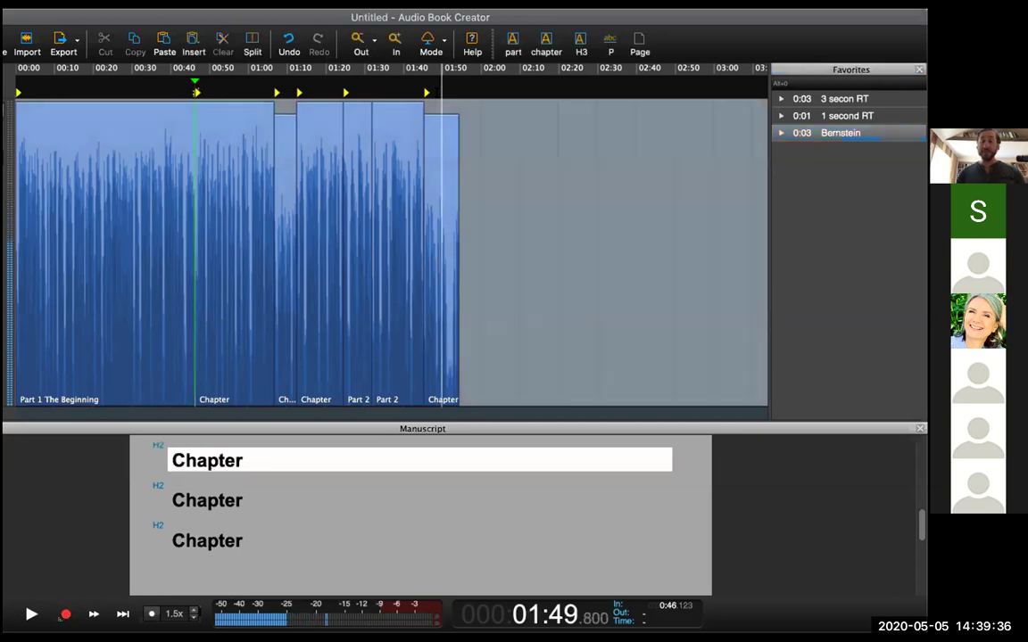
key(Up)
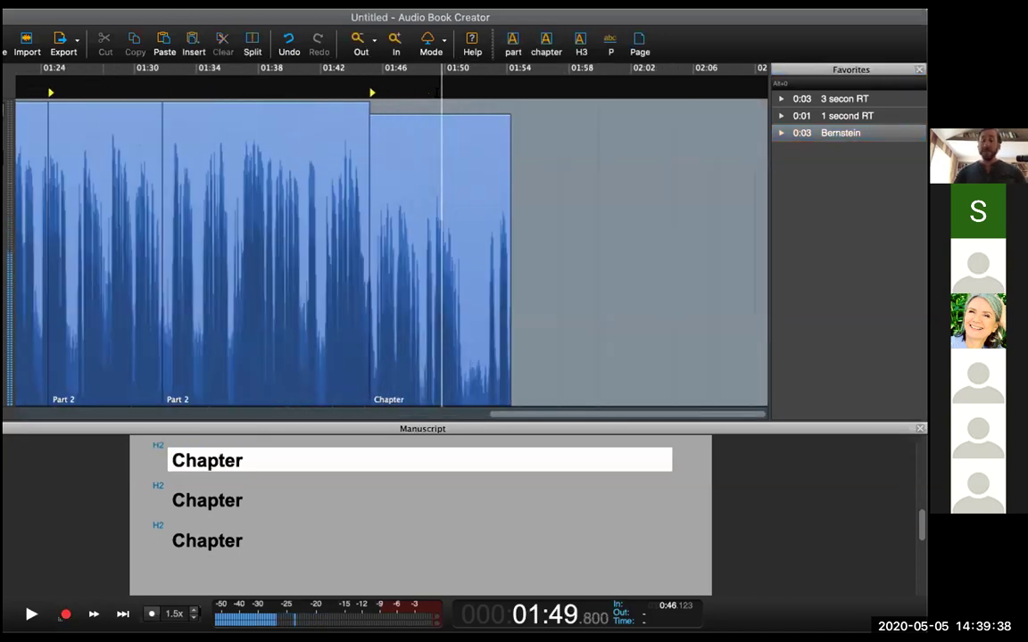
drag(390, 99, 498, 100)
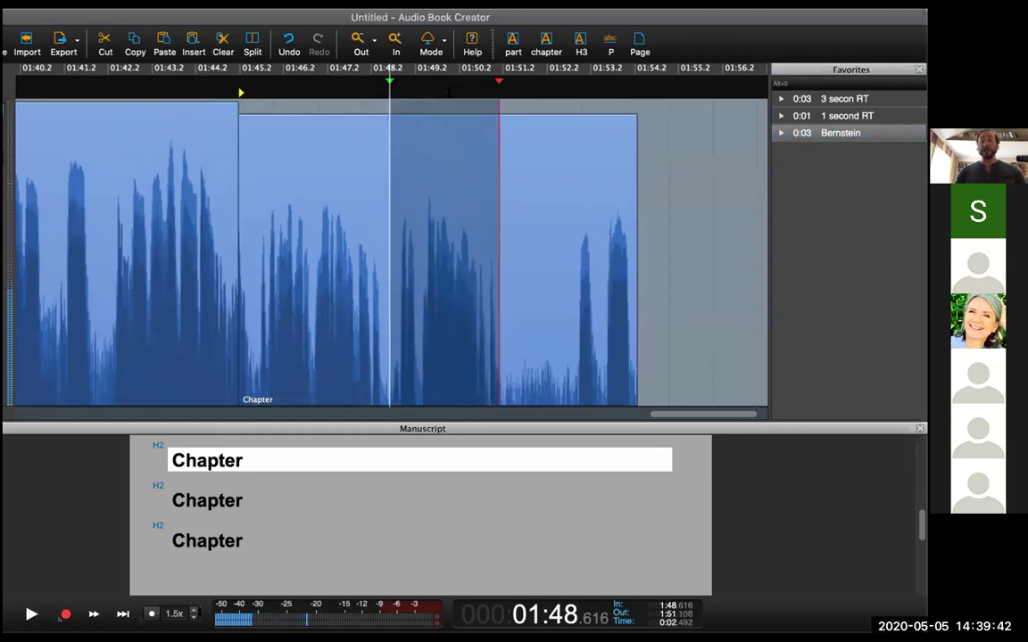
drag(462, 188, 807, 188)
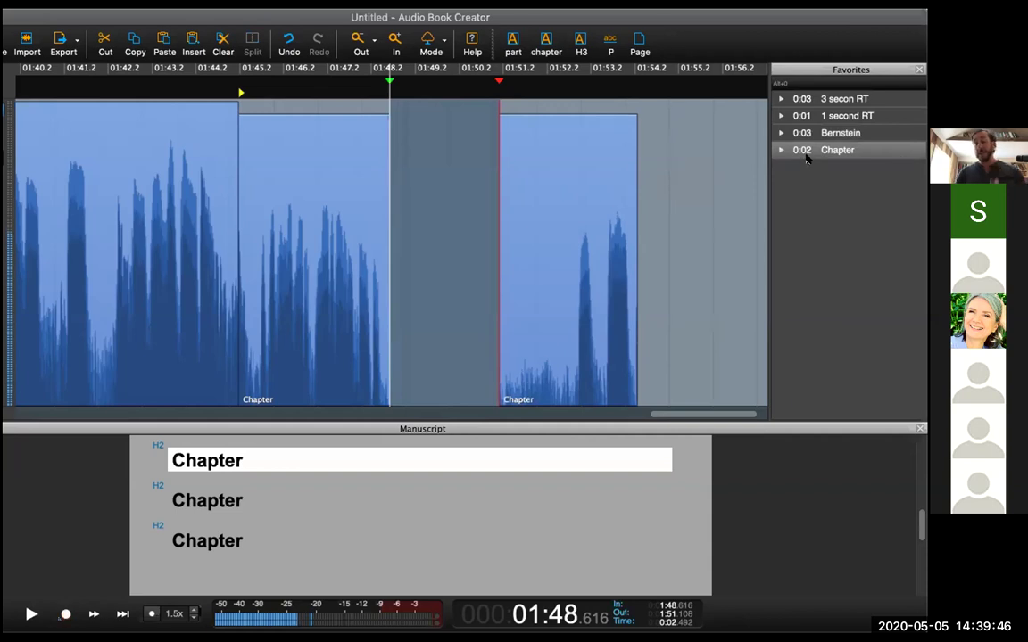
- Delete the "Chapter" clip from Favorites and select the last remaining favorite
right_click(806, 151)
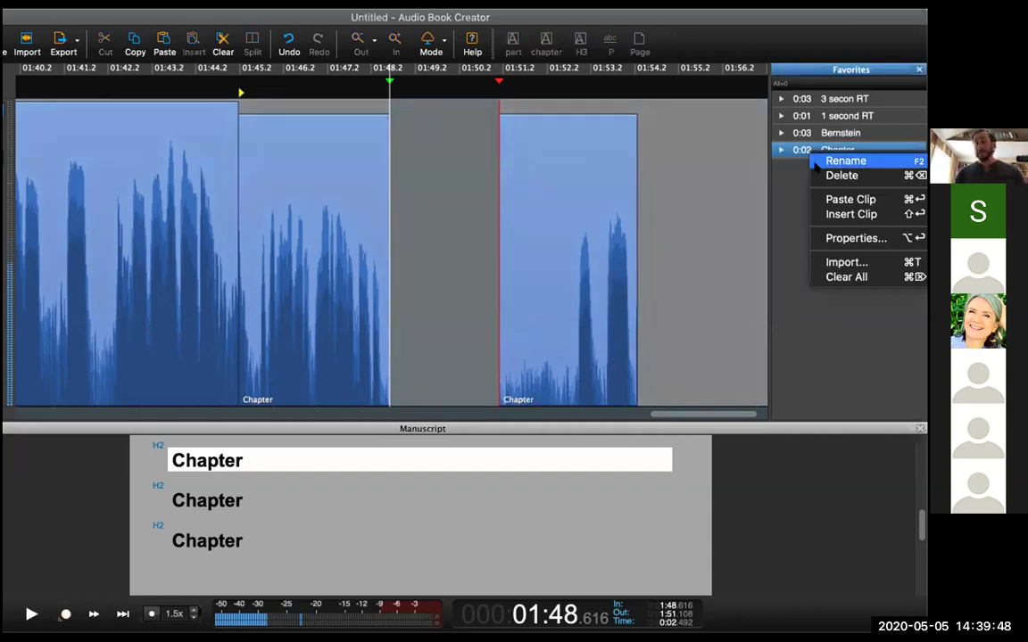
click(839, 175)
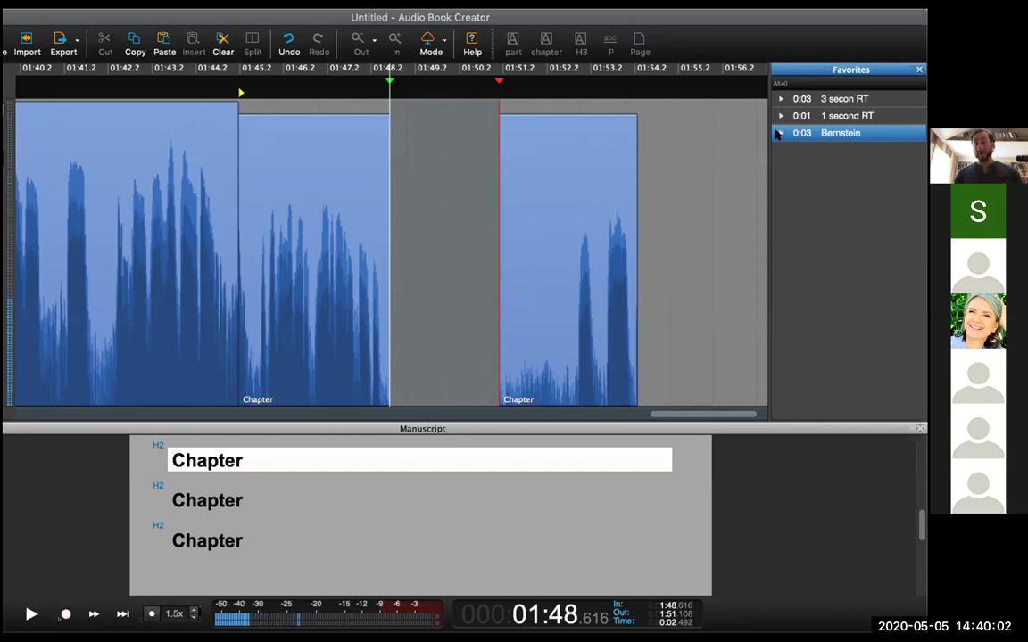
click(854, 135)
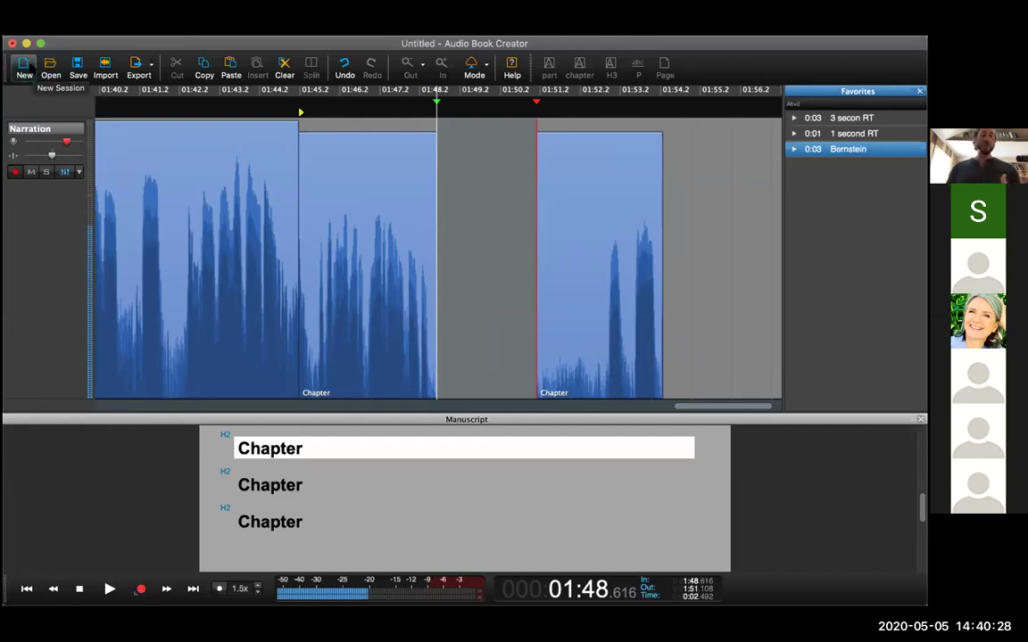
- Start a new session without saving the Untitled one, and open BridgetJonesDiary.epub from the Books folder
click(24, 64)
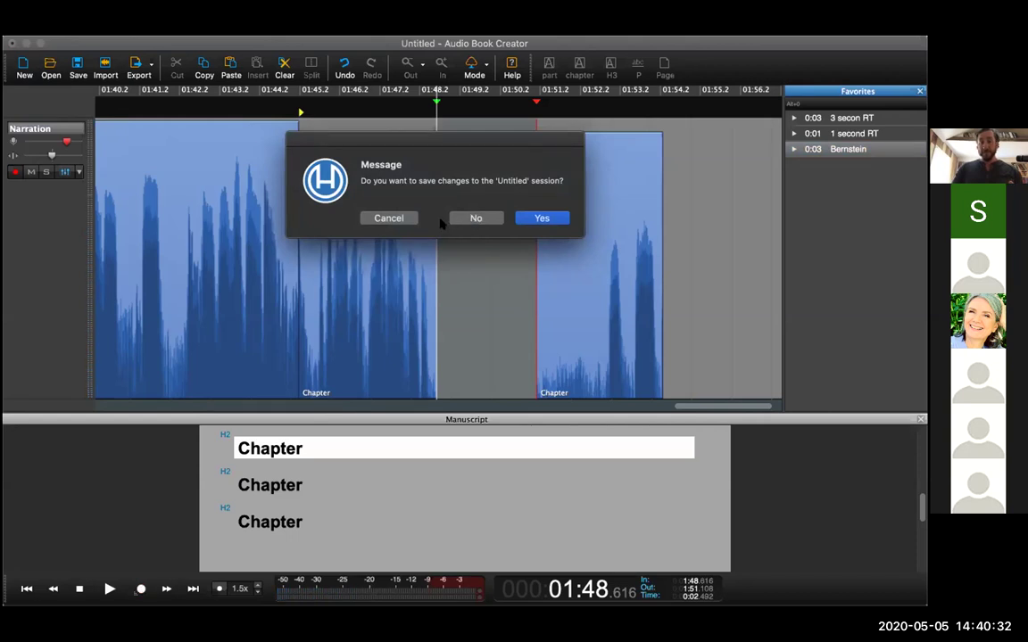
click(459, 220)
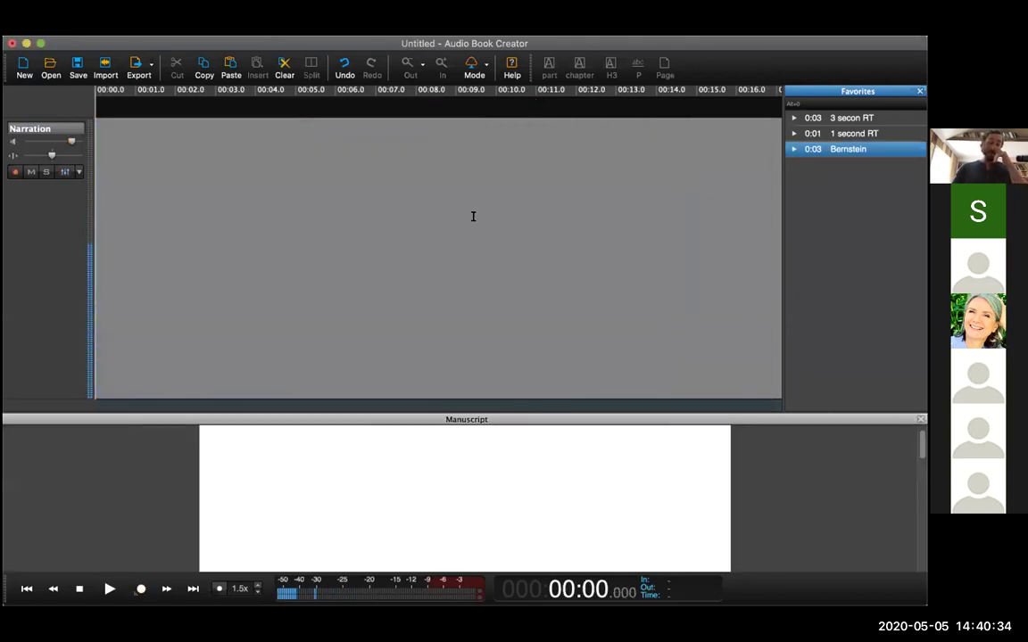
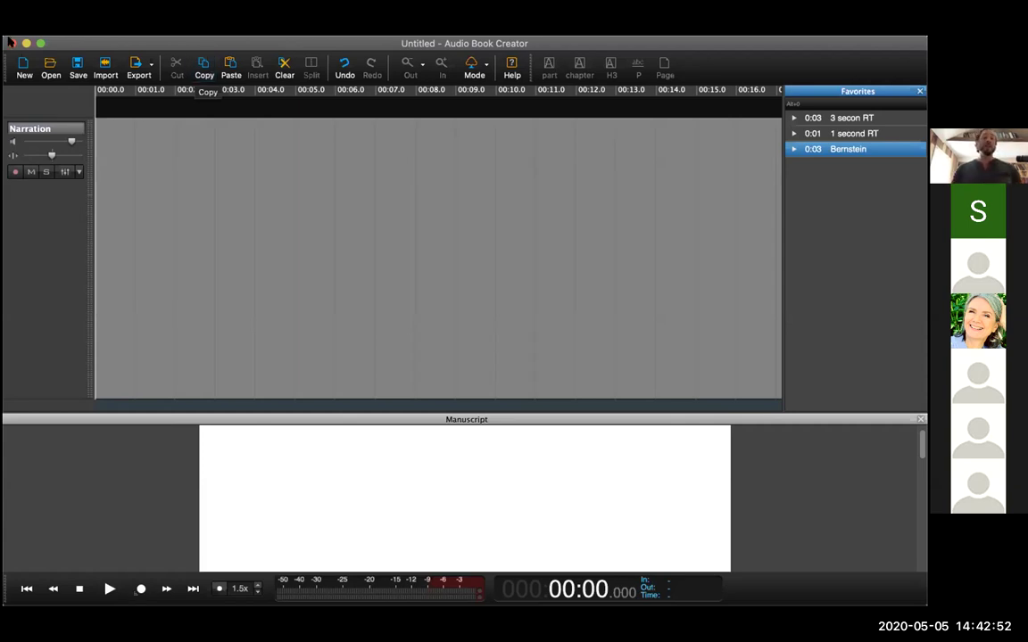
click(51, 64)
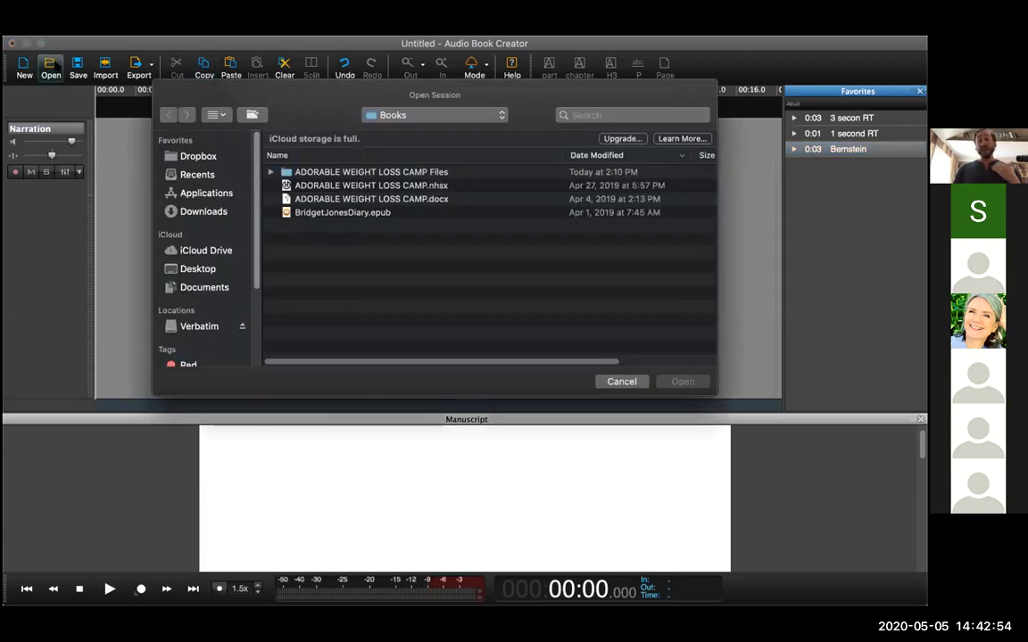
click(317, 214)
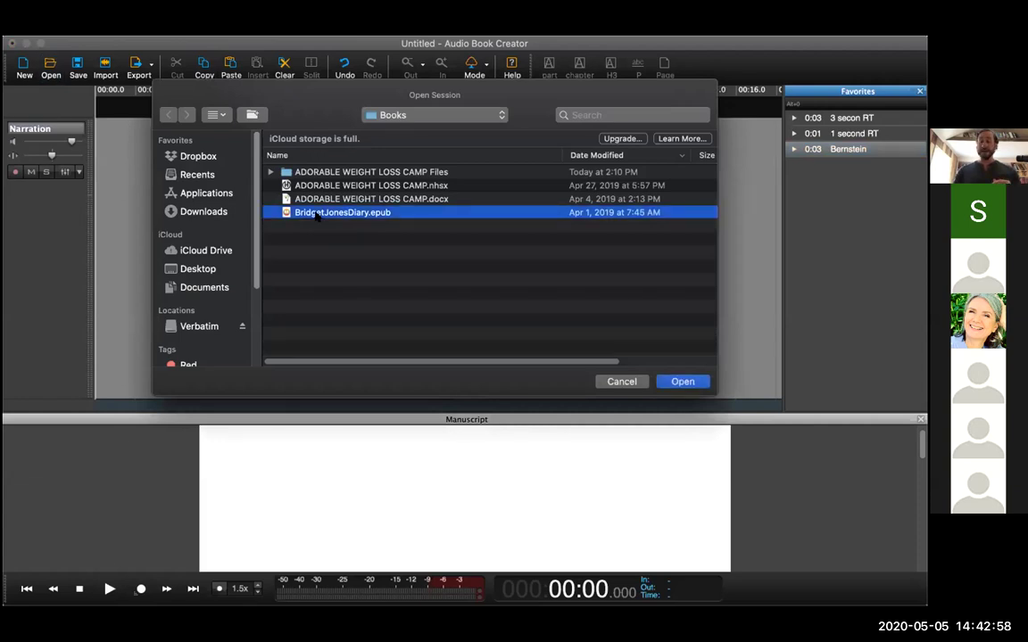
double_click(316, 214)
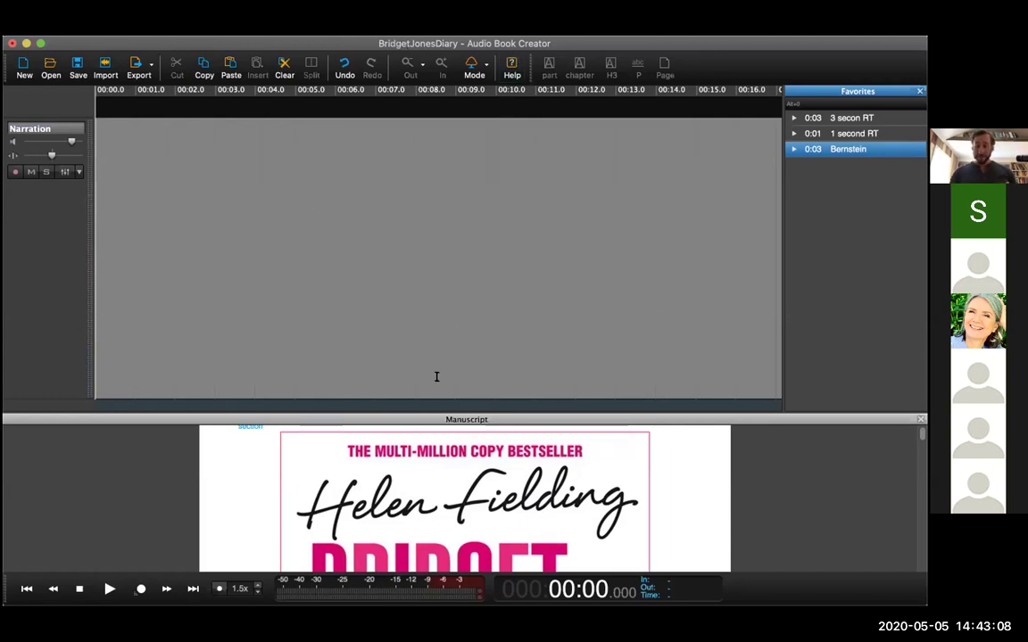
- Look over the book cover image at the start of the imported manuscript
scroll(460, 490, down, 2)
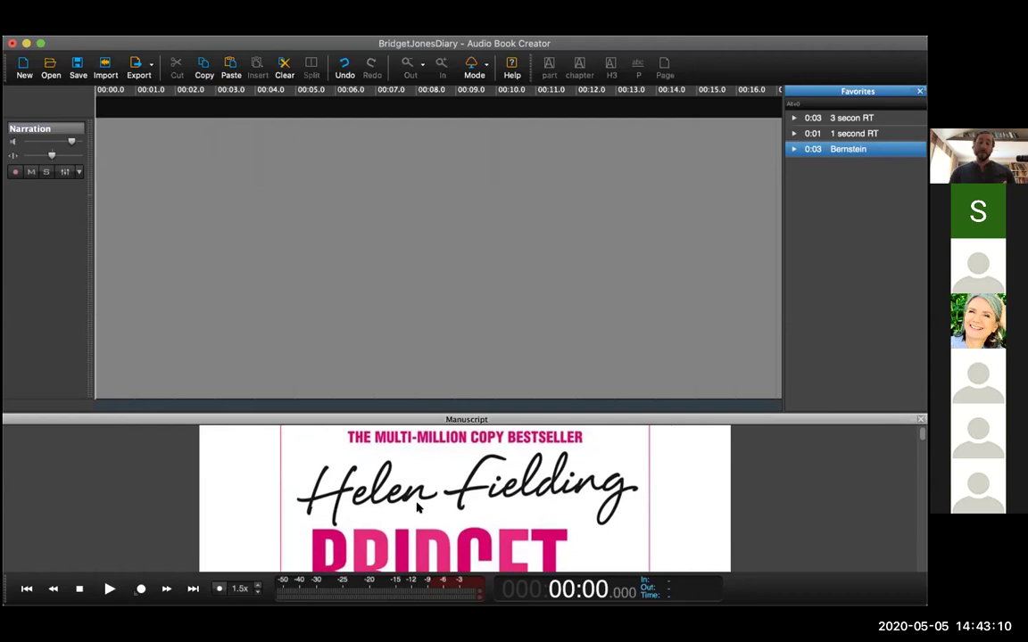
scroll(417, 502, down, 10)
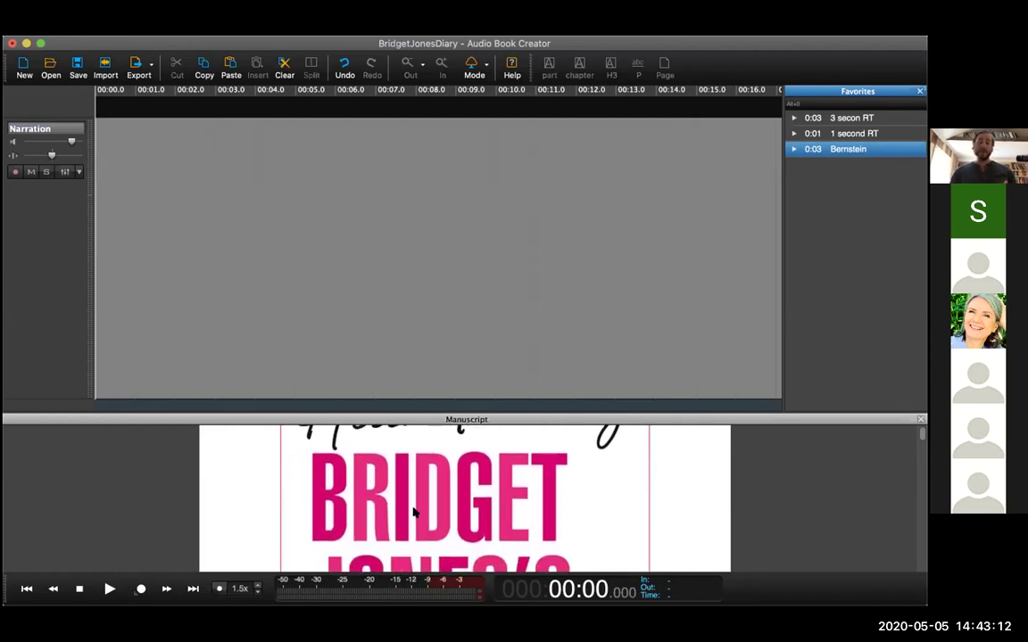
scroll(412, 524, down, 10)
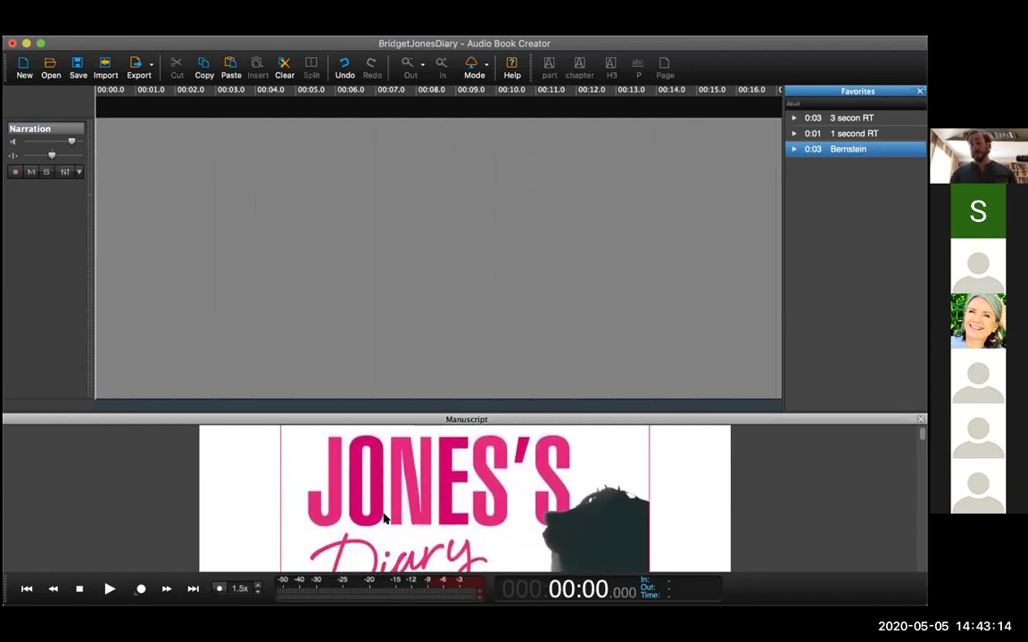
scroll(382, 528, down, 5)
scroll(379, 528, up, 5)
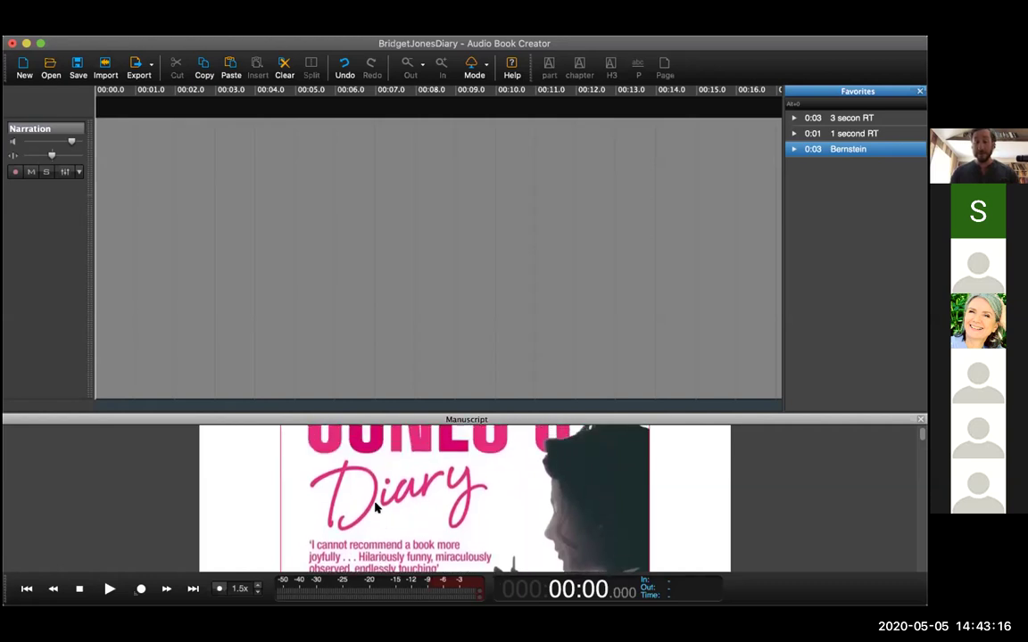
scroll(366, 505, up, 8)
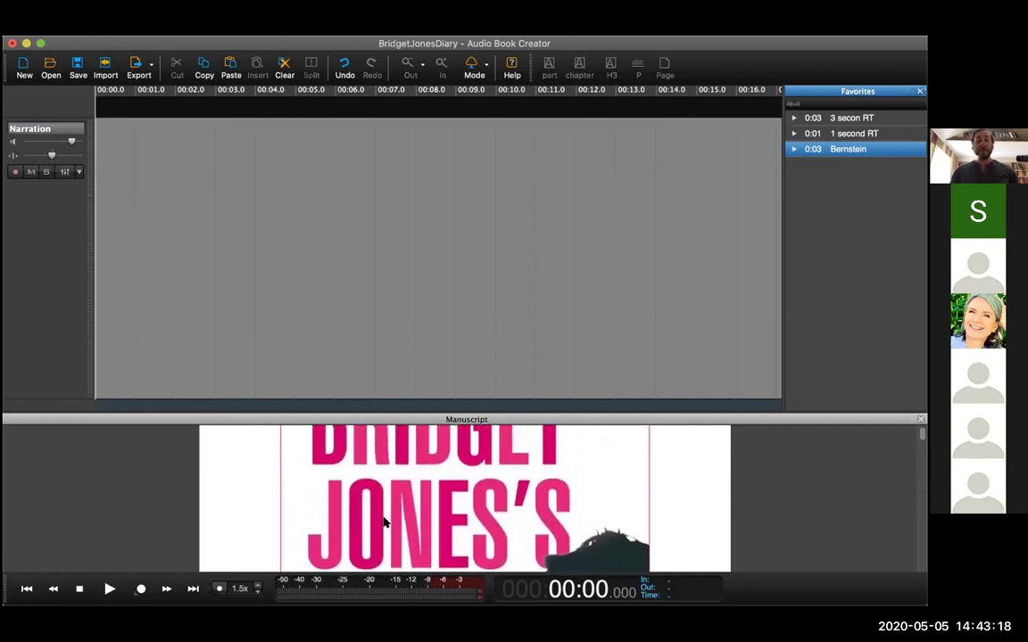
scroll(343, 501, up, 6)
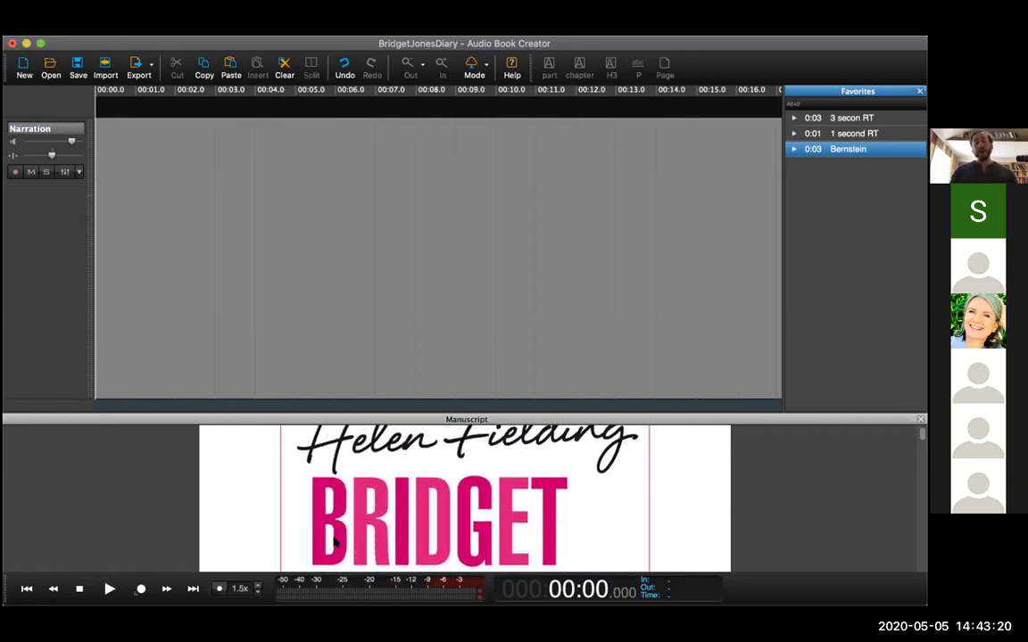
scroll(321, 522, up, 2)
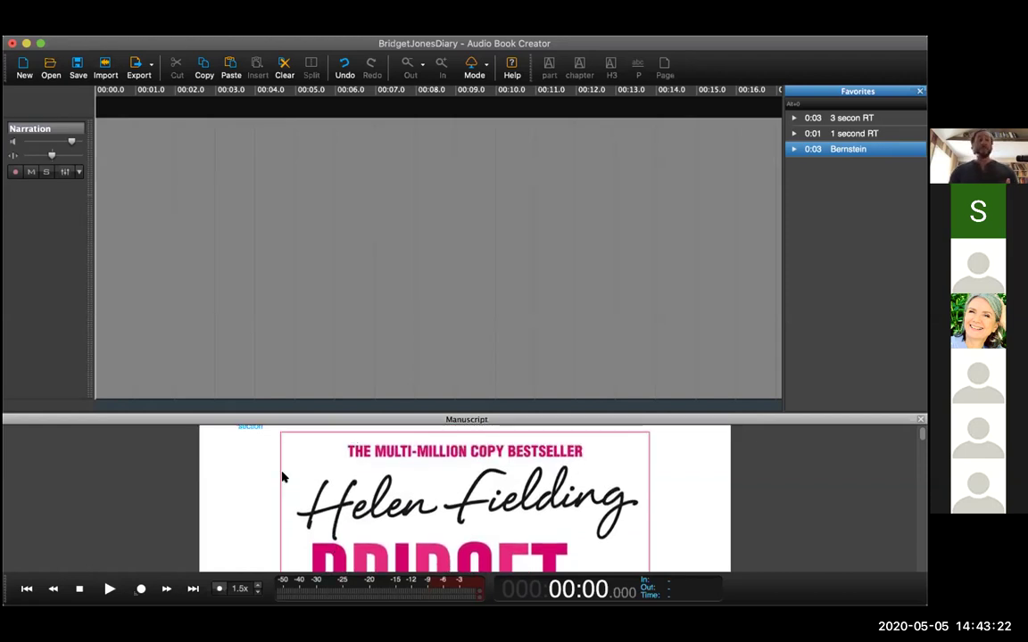
- Arm the Narration track and record about 25 seconds of narration, advancing the manuscript phrase by phrase from the cover to the MARCH contents entry
click(13, 173)
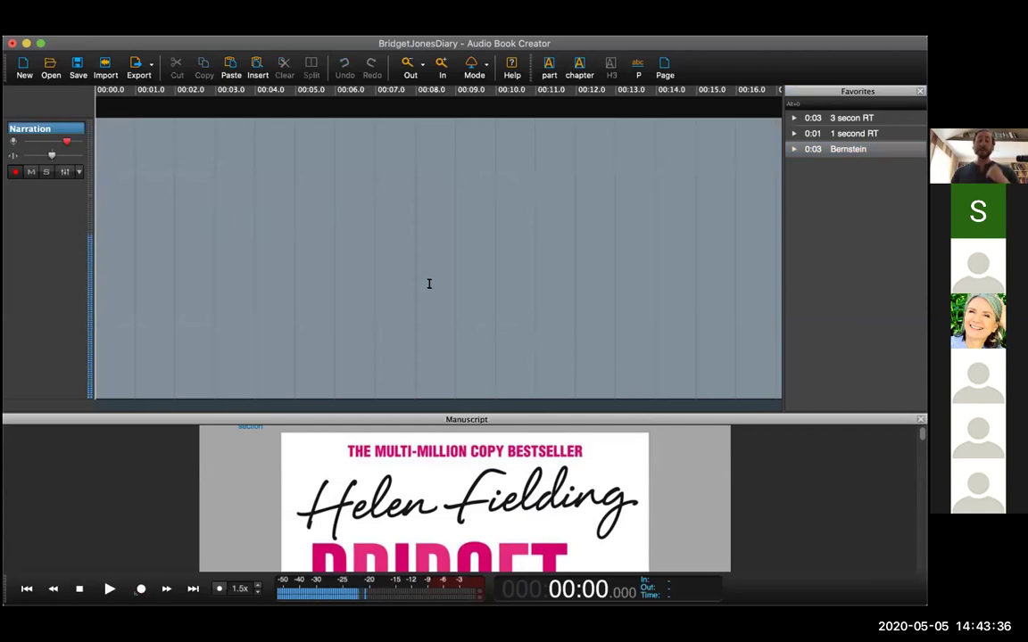
key(space)
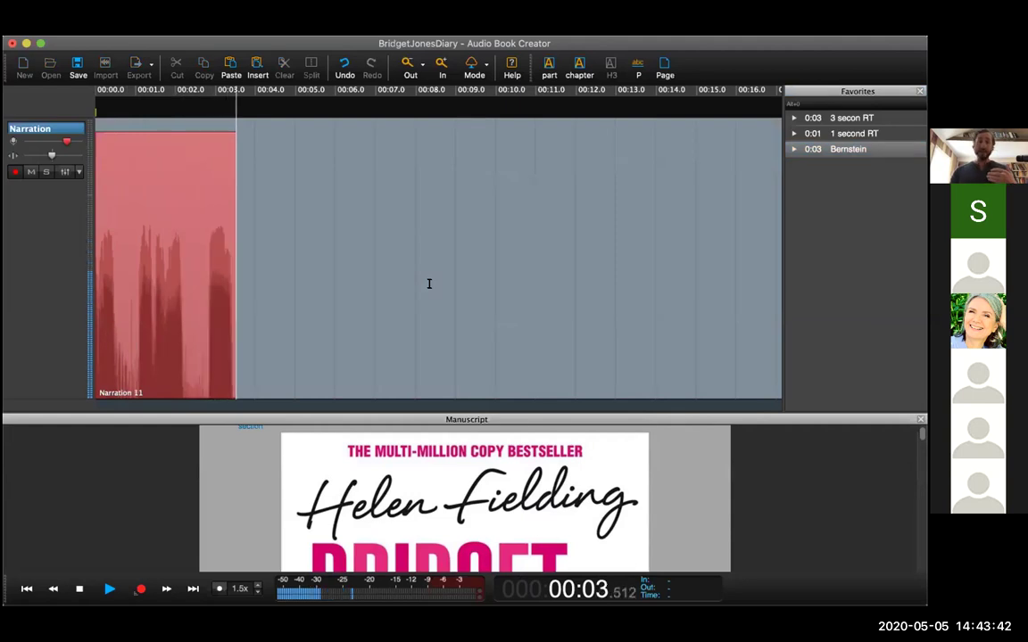
key(Down)
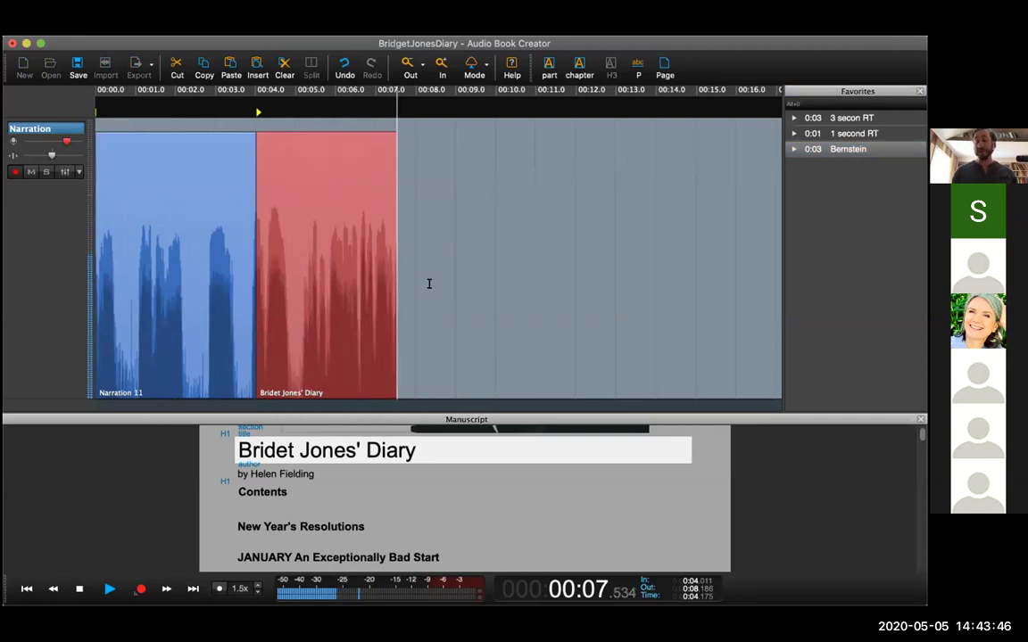
key(Down)
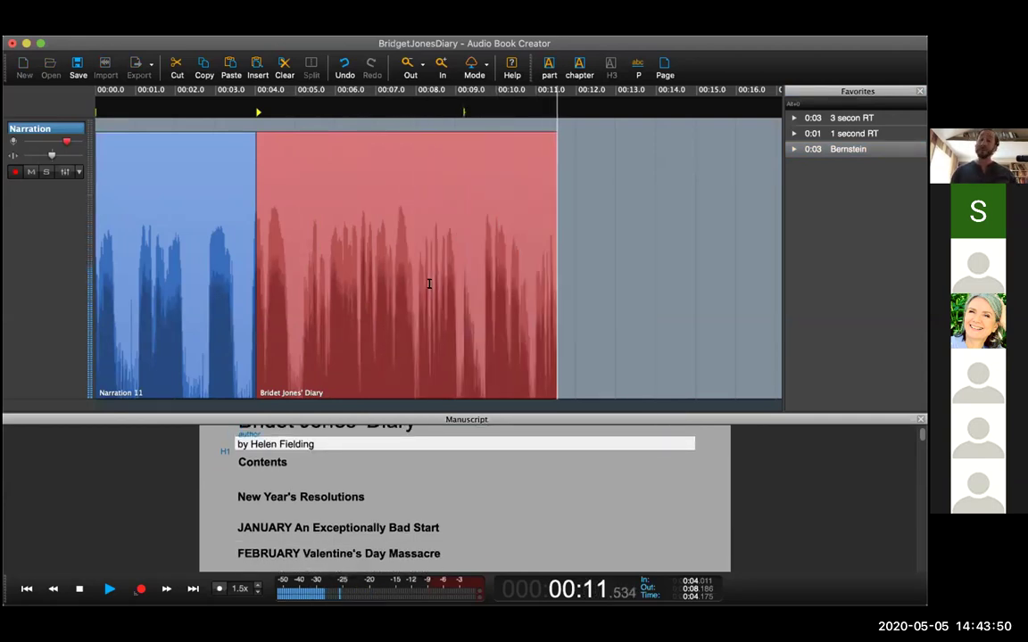
key(Down)
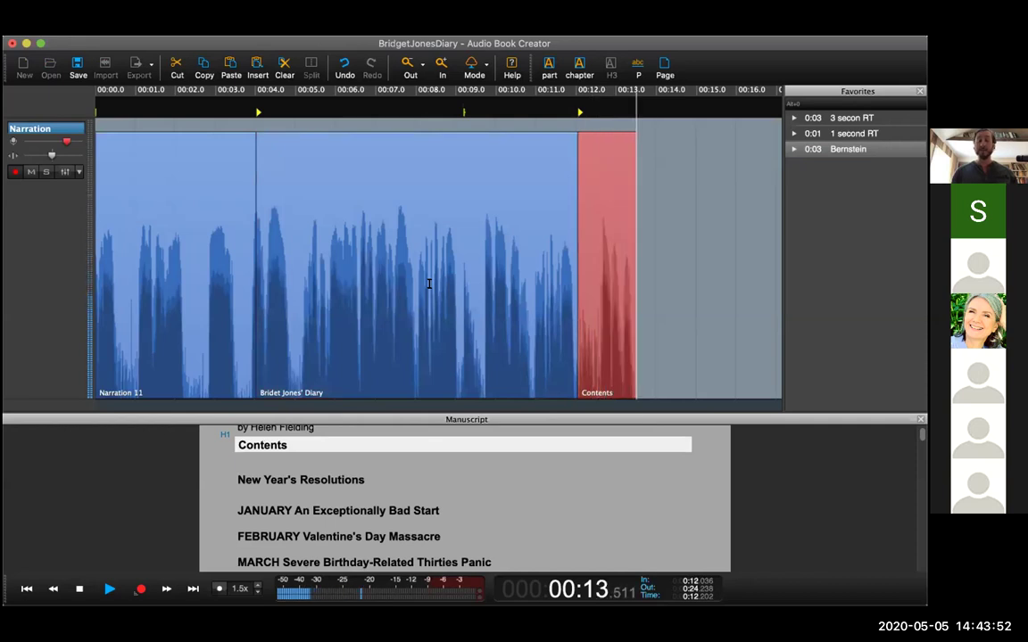
key(Down)
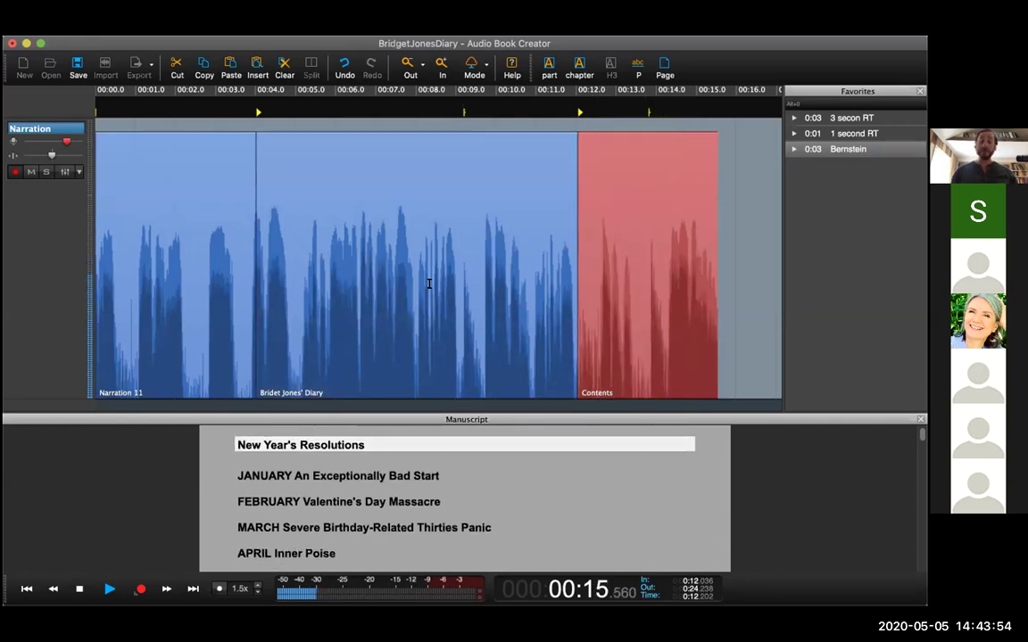
key(Down)
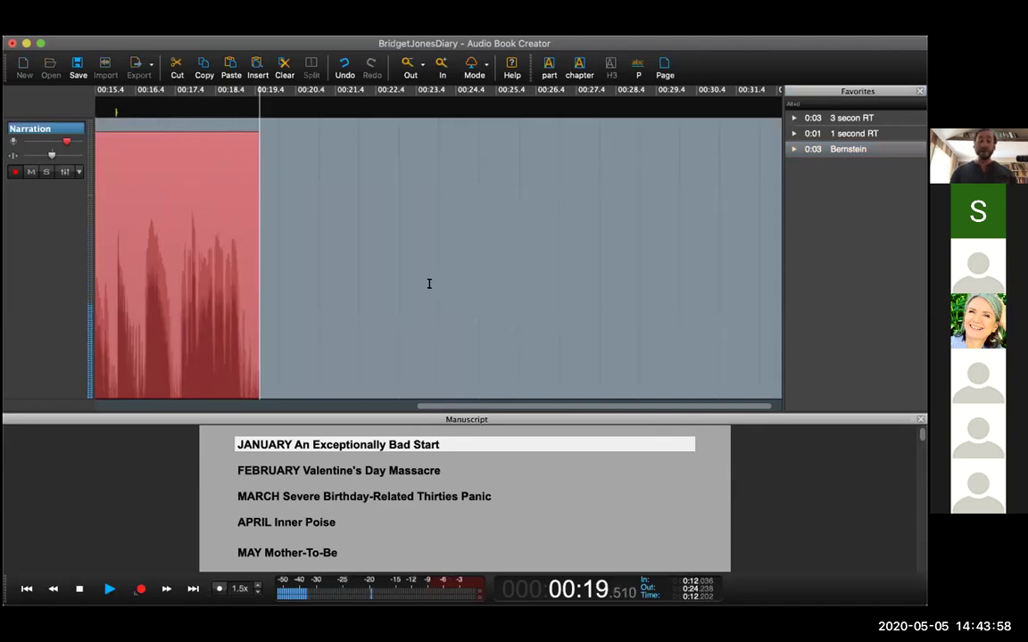
key(Down)
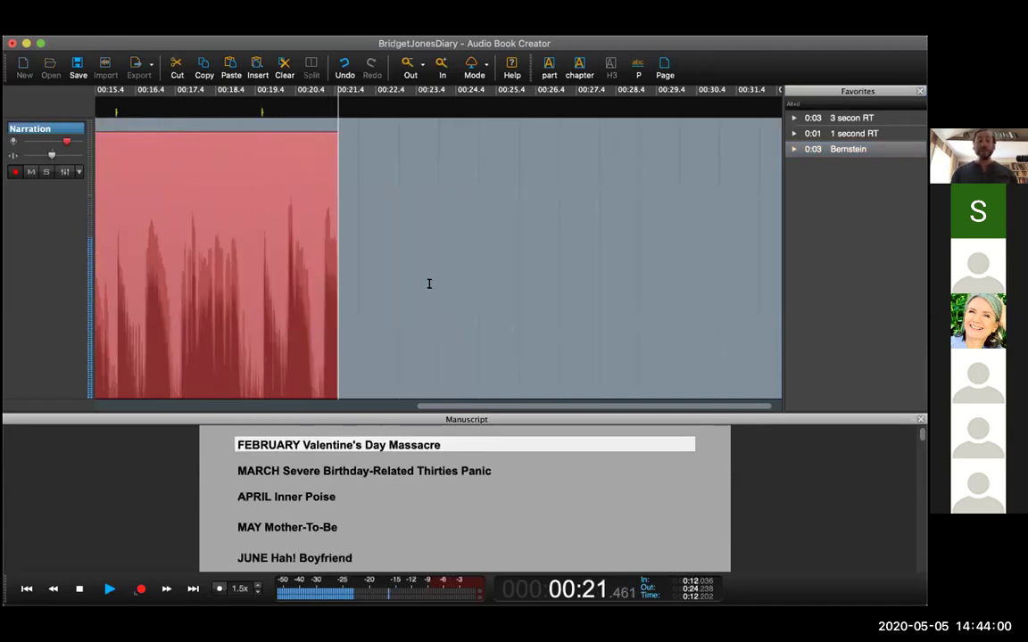
key(Down)
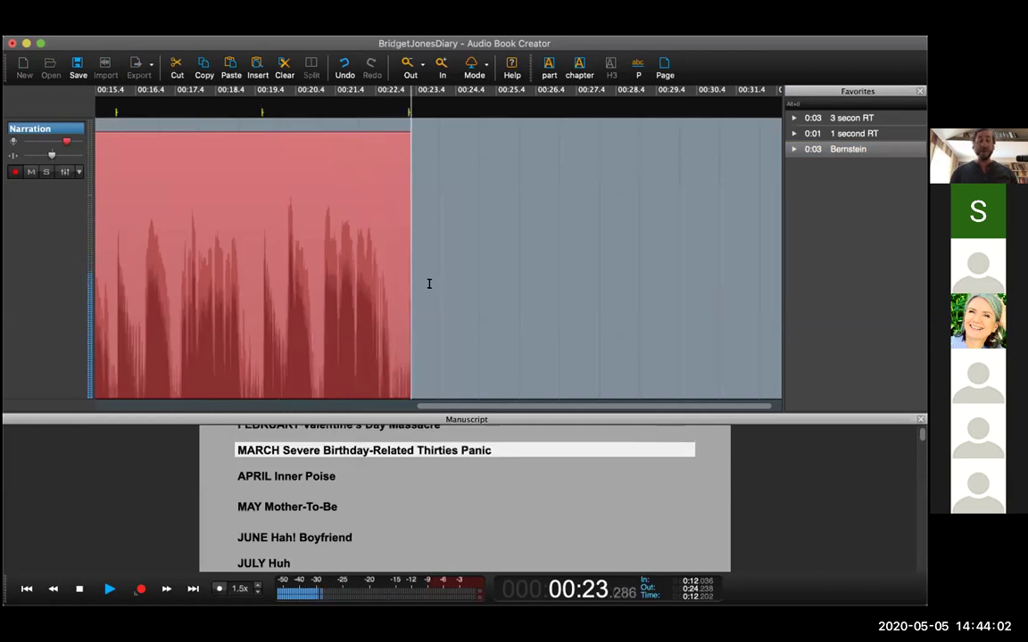
key(space)
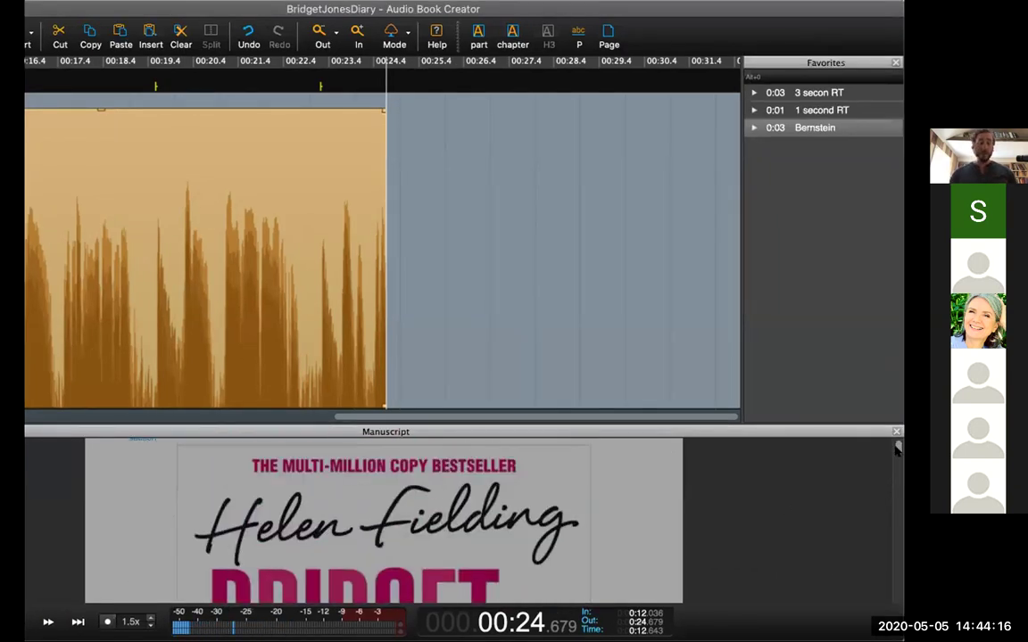
- Look through the manuscript from the cover to the resolutions list, selecting the line "Give all clothes which have not worn for two years or more to homeless."
drag(897, 451, 897, 450)
scroll(731, 505, up, 1)
scroll(722, 481, down, 3)
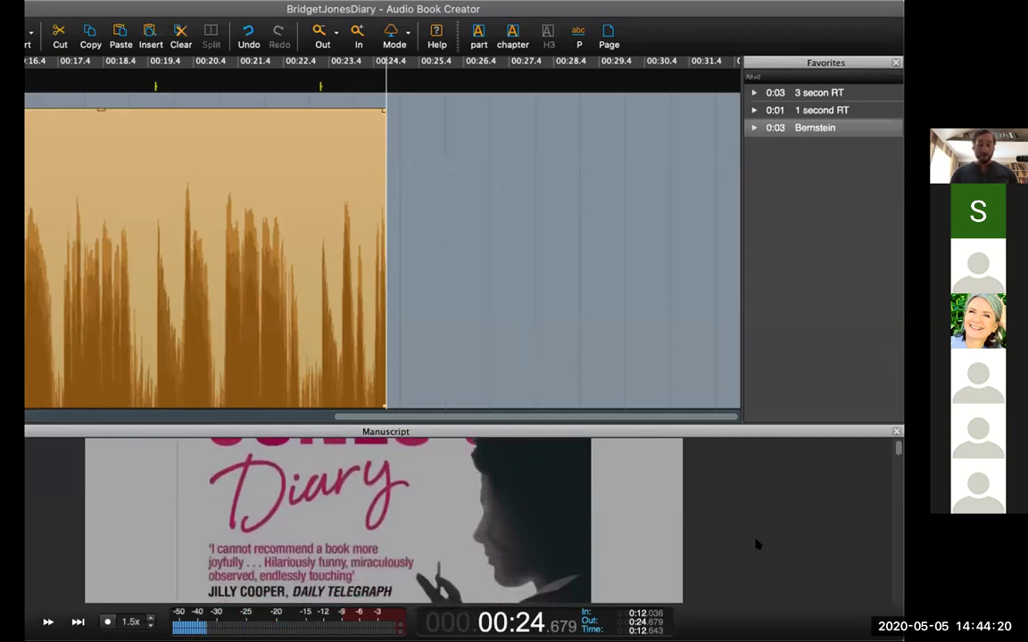
scroll(672, 499, down, 3)
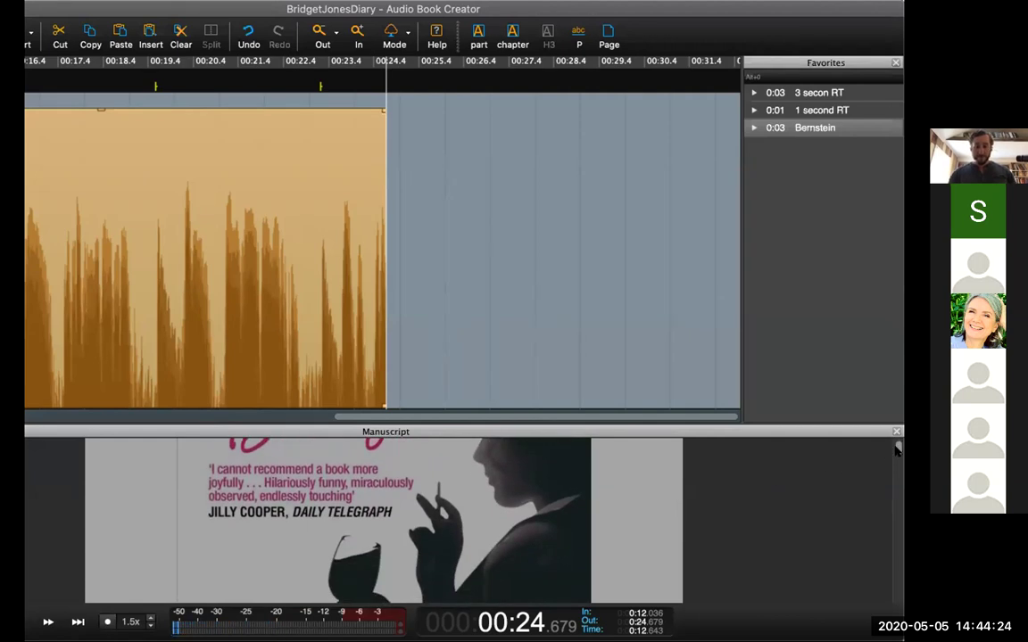
scroll(599, 516, down, 15)
scroll(599, 515, up, 5)
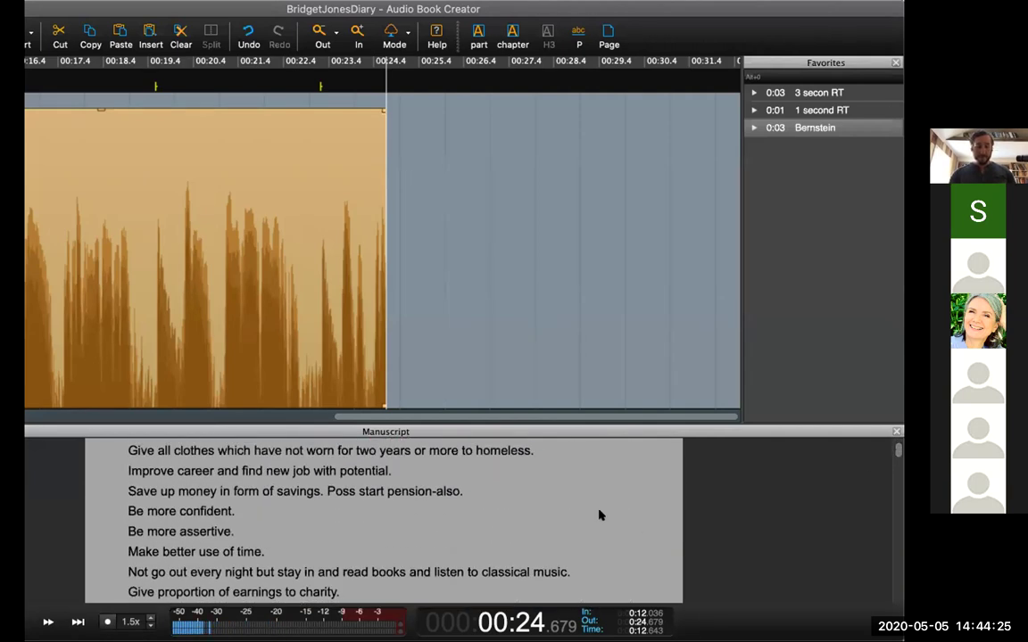
click(536, 452)
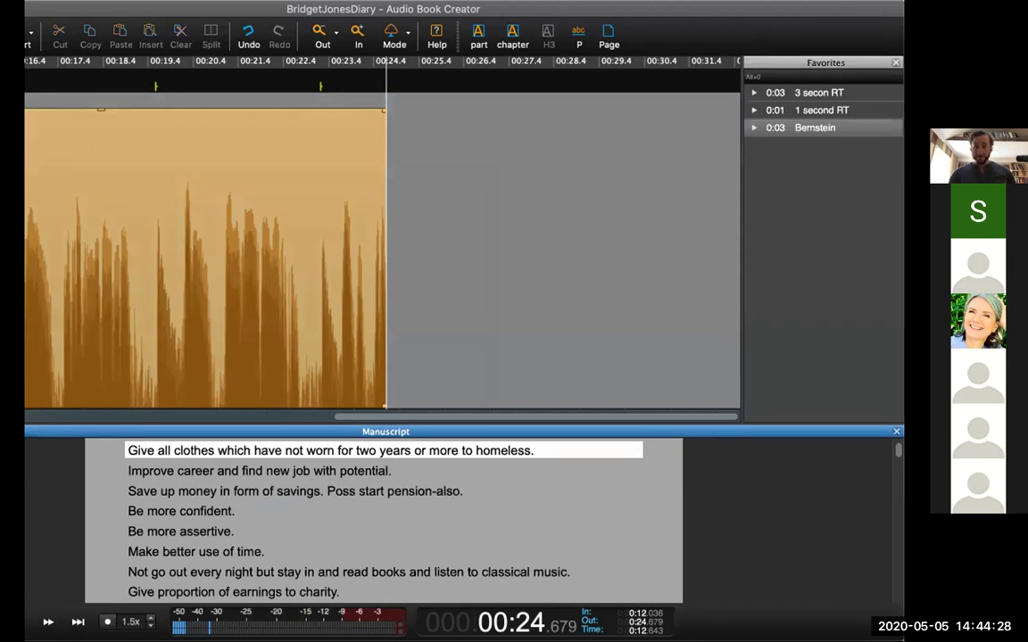
key(r)
scroll(883, 455, down, 5)
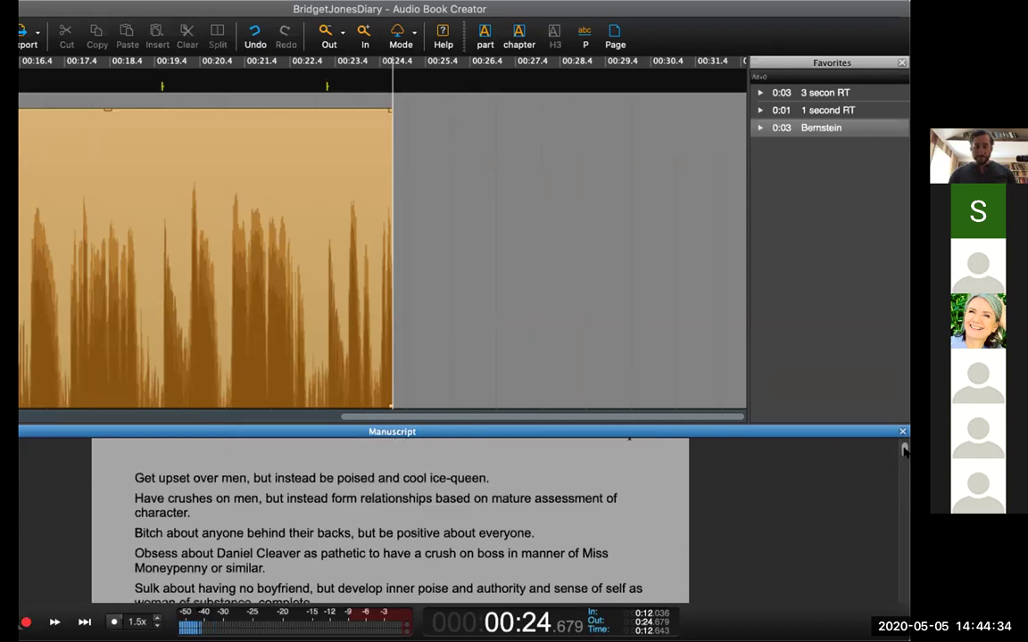
scroll(903, 451, up, 10)
scroll(903, 452, down, 2)
scroll(902, 451, up, 2)
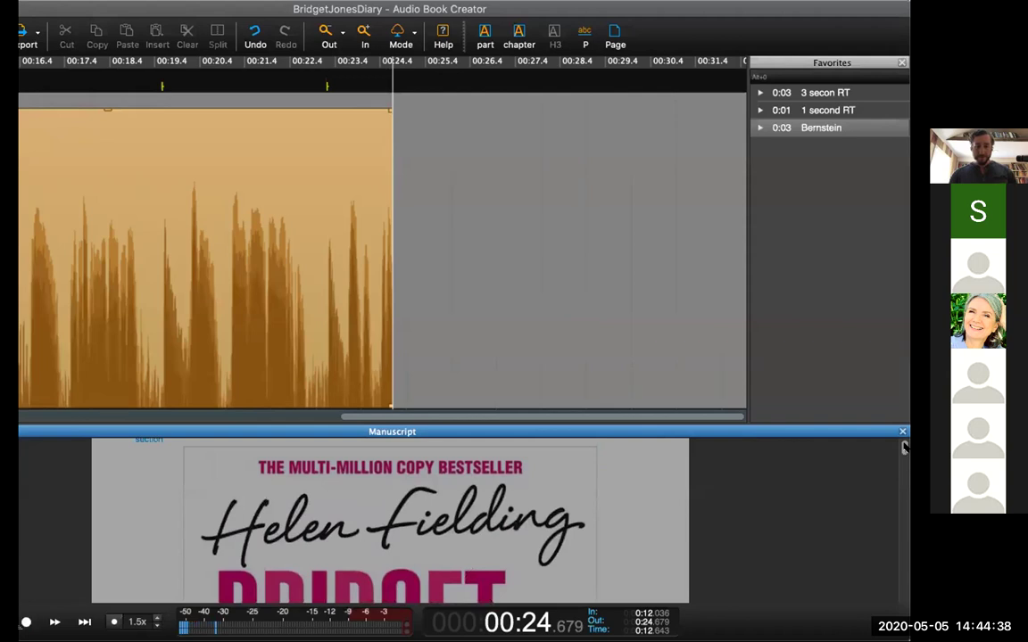
- Dock the Manuscript panel above the timeline with the book's title and Contents heading in view
scroll(903, 448, down, 4)
drag(848, 430, 580, 51)
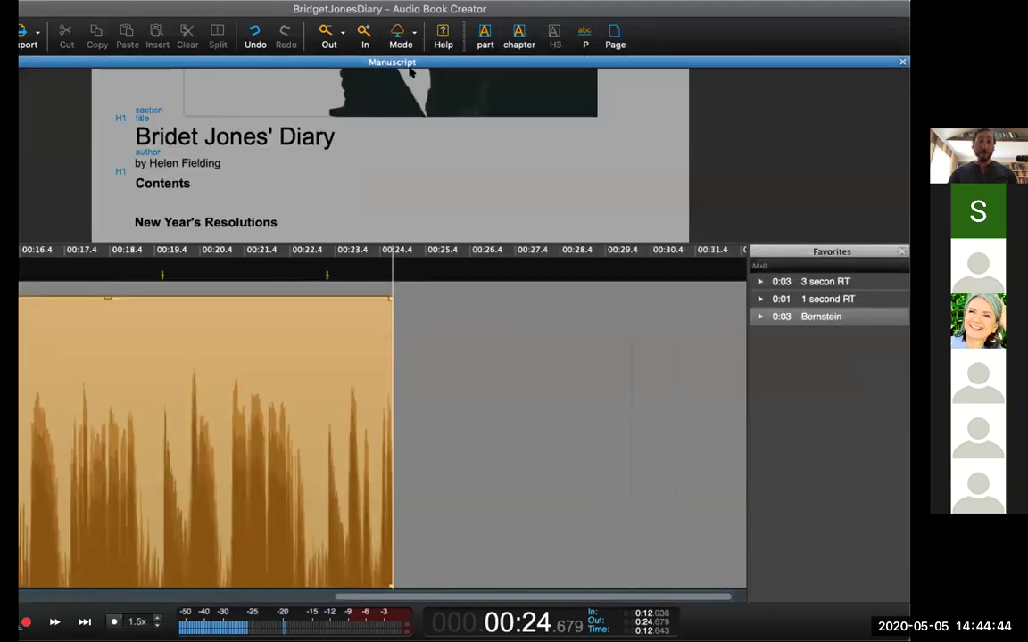
scroll(725, 160, up, 1)
scroll(747, 179, down, 1)
- Play the narration linked to Contents, New Year's Resolutions and "JANUARY An Exceptionally Bad Start", and place the playhead at about 22.9 seconds
click(179, 185)
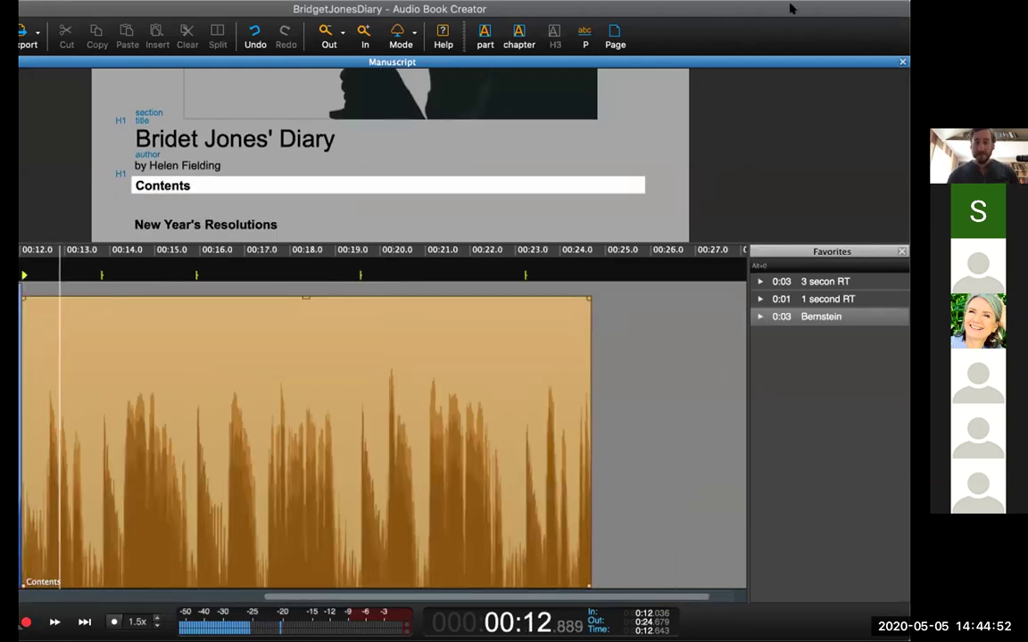
click(256, 224)
key(space)
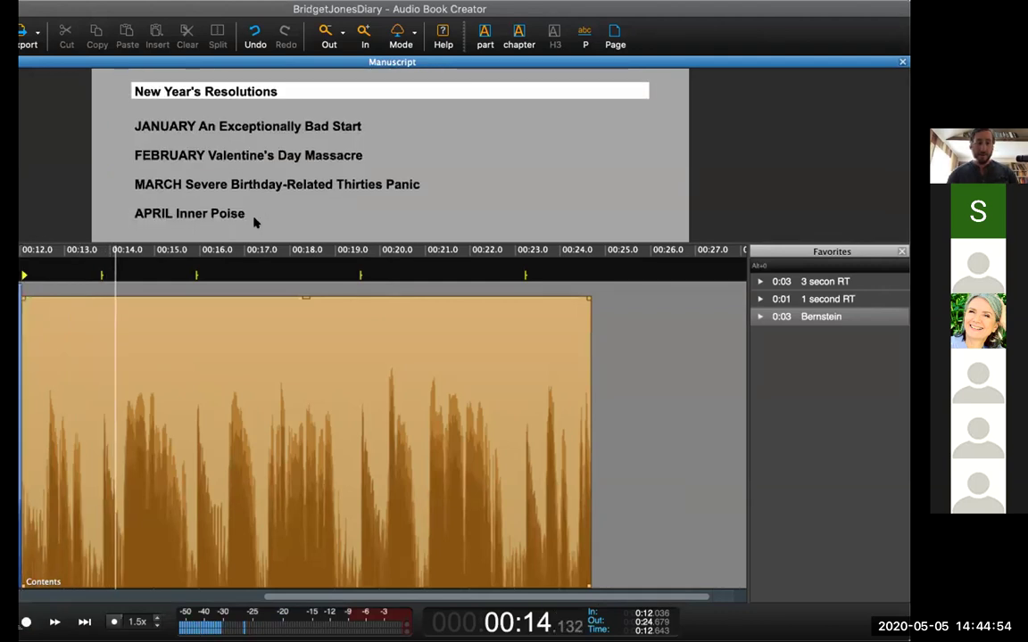
click(283, 126)
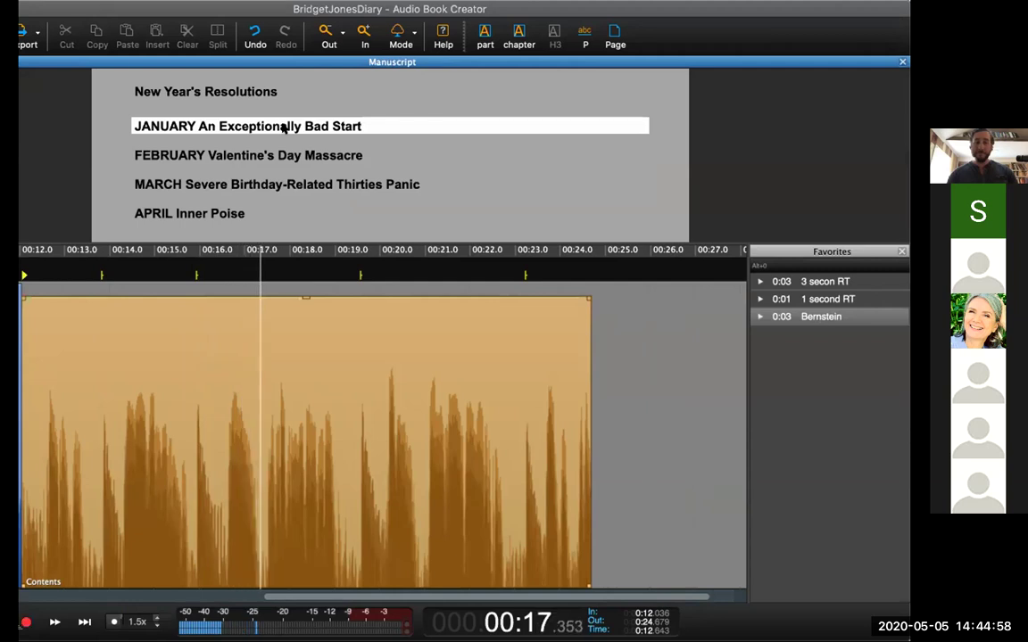
click(283, 126)
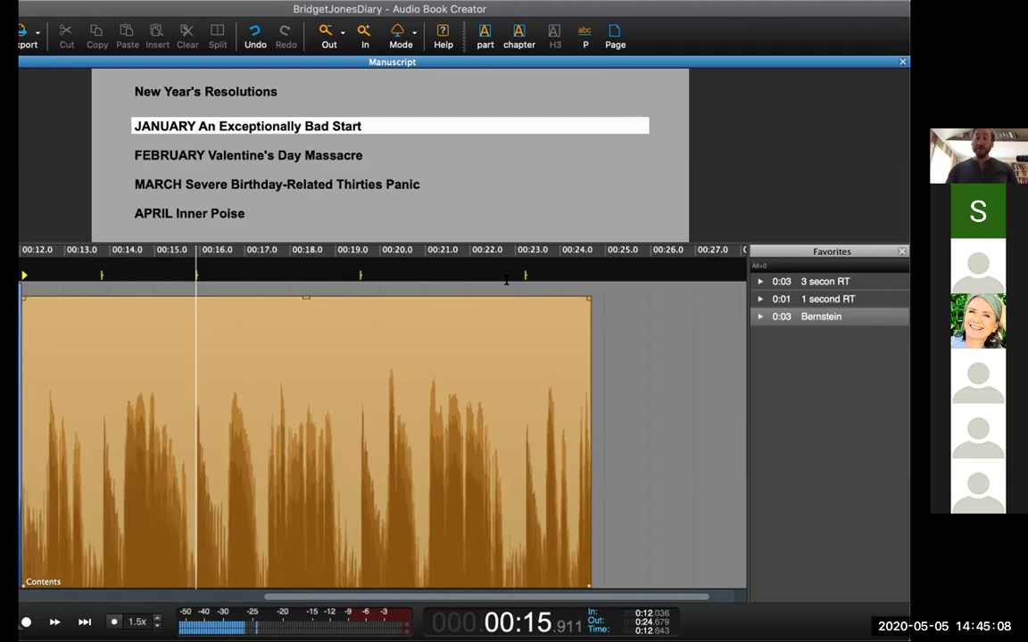
click(510, 274)
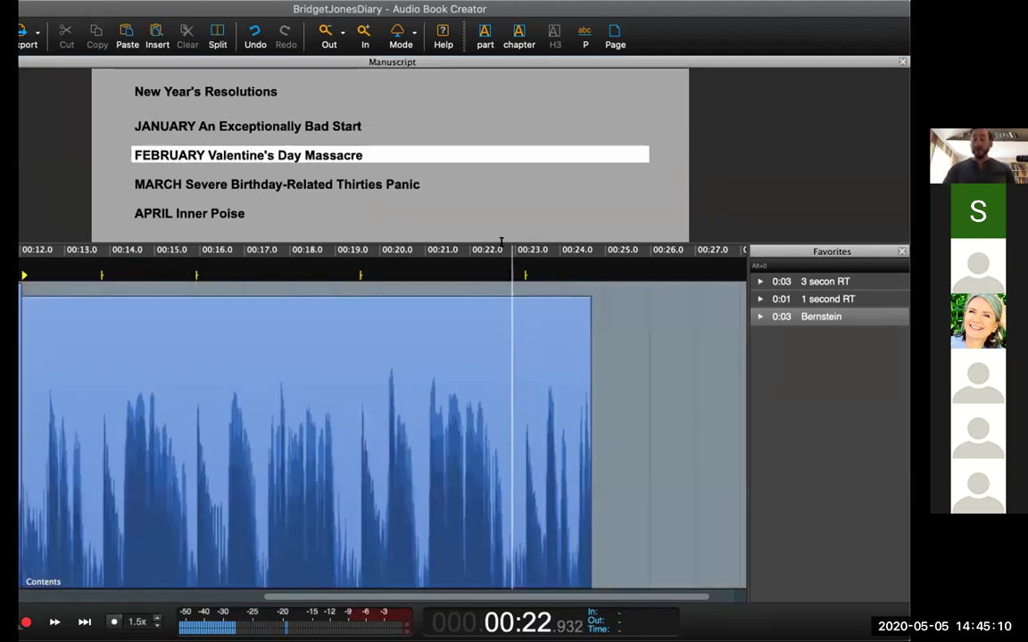
- Move the phrase marker that follows the FEBRUARY narration earlier on the timeline, to about 22.97 seconds
key(Up)
key(Up)
key(Up)
key(Up)
key(Up)
key(Up)
key(Up)
key(Up)
key(Up)
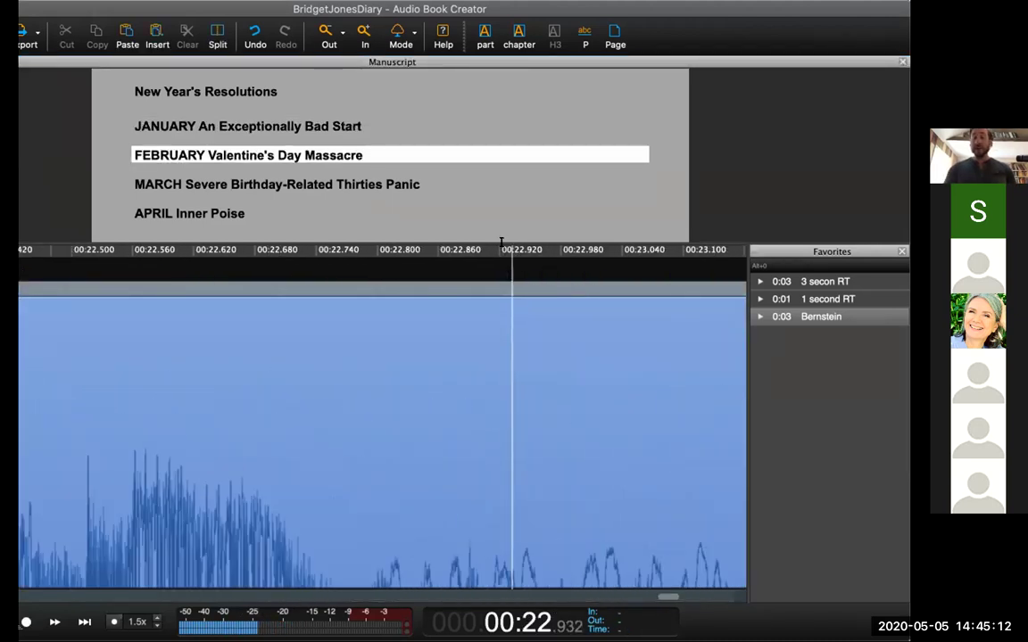
key(Down)
key(Down)
key(Down)
key(Down)
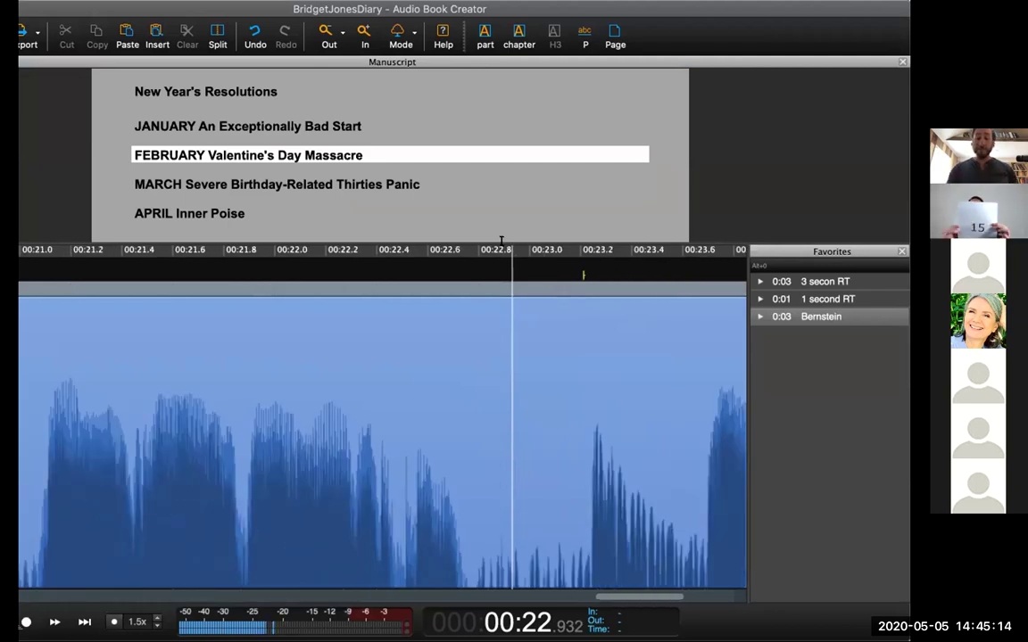
drag(577, 273, 516, 275)
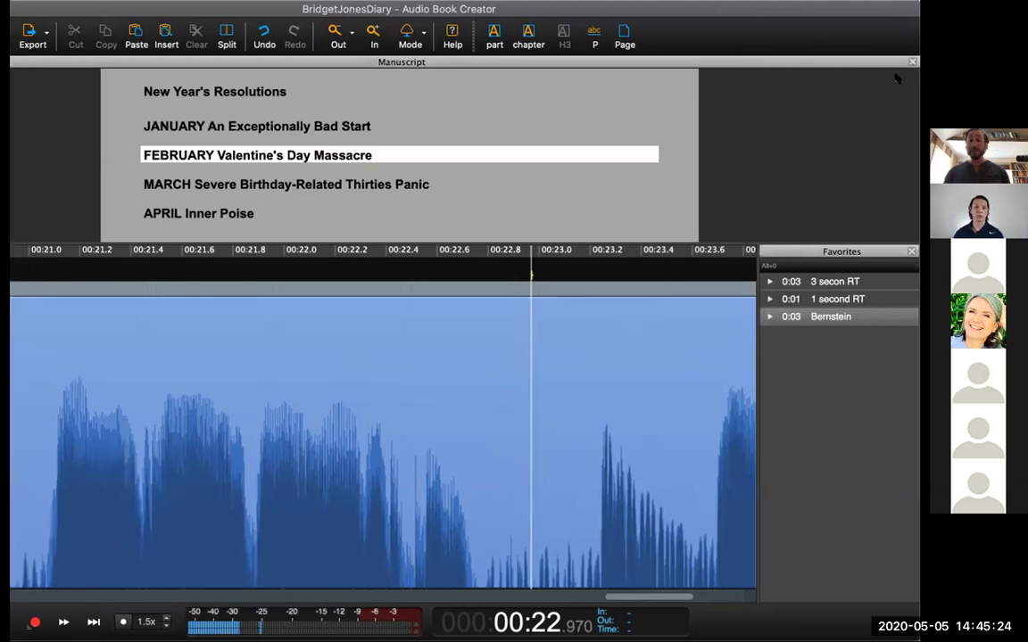
- Close the Manuscript and Favorites panels so the timeline fills the workspace
click(911, 61)
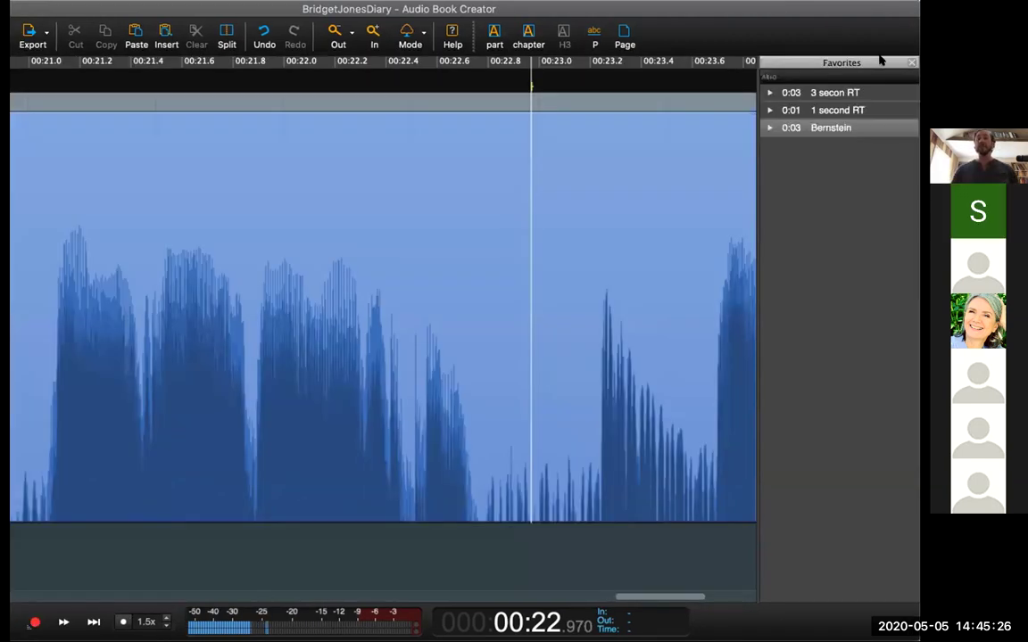
click(911, 63)
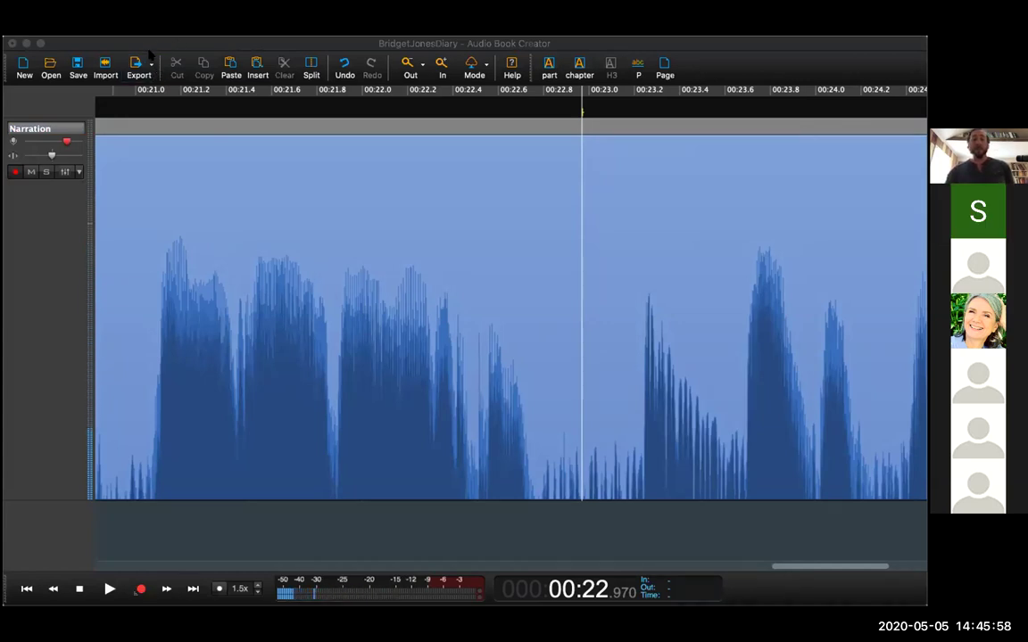
click(188, 48)
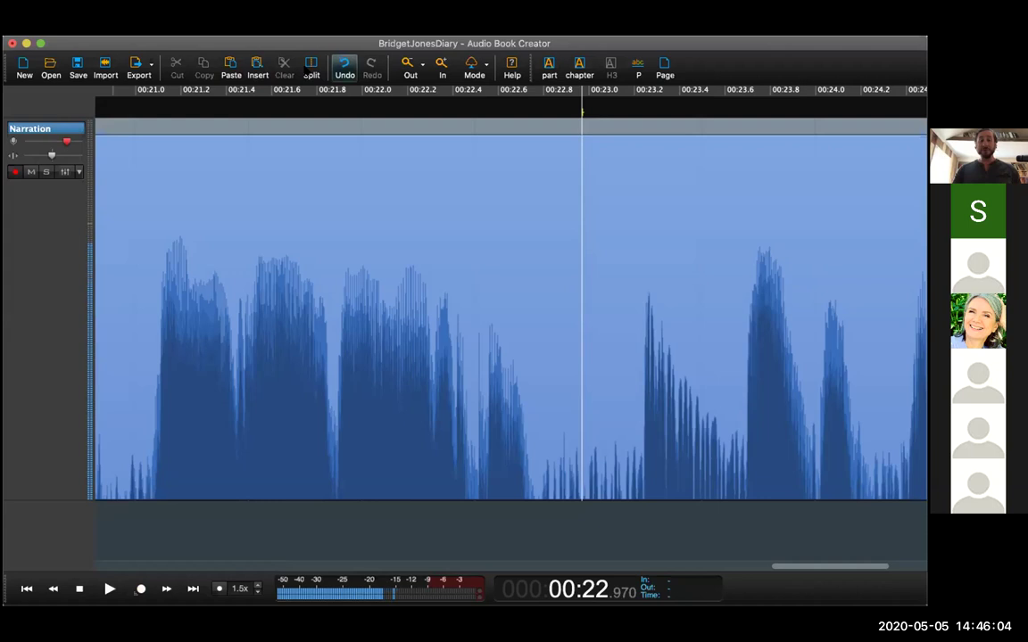
- Start a new session without saving the changes to BridgetJonesDiary, and arm the Narration track for recording
click(23, 64)
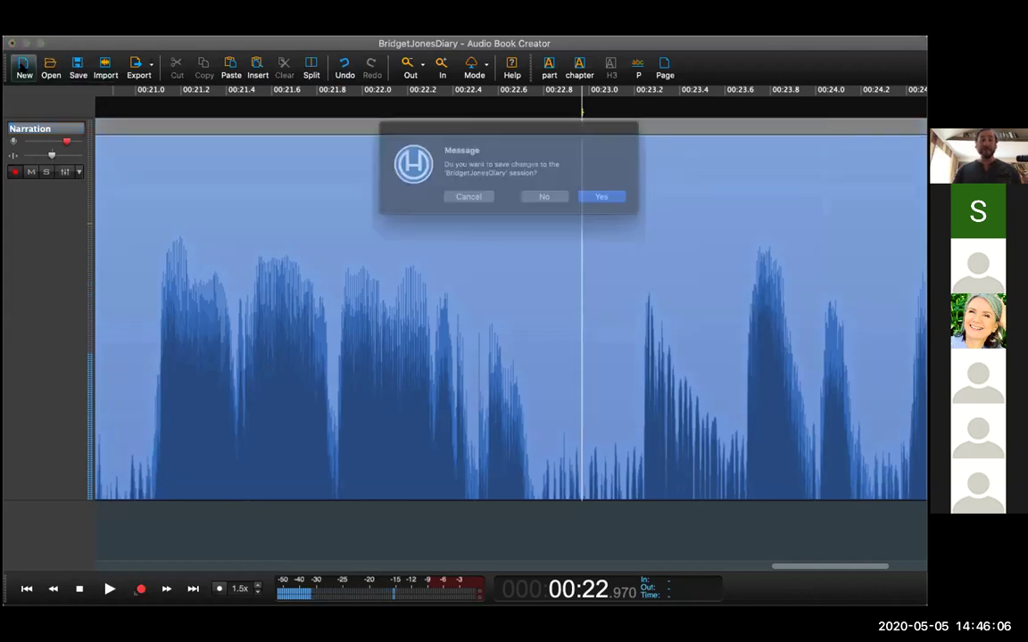
click(552, 200)
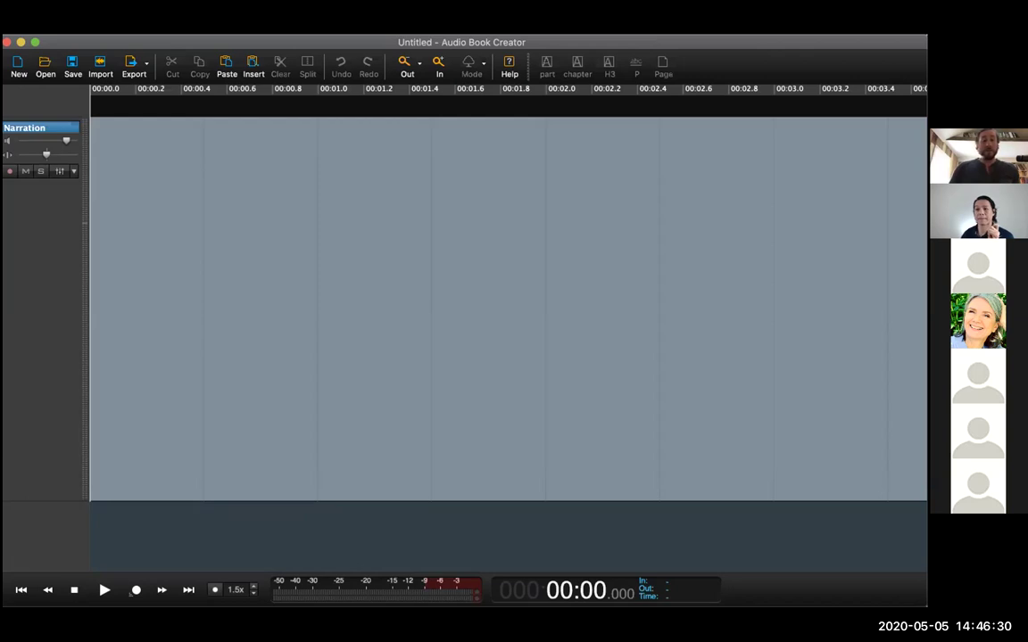
click(9, 172)
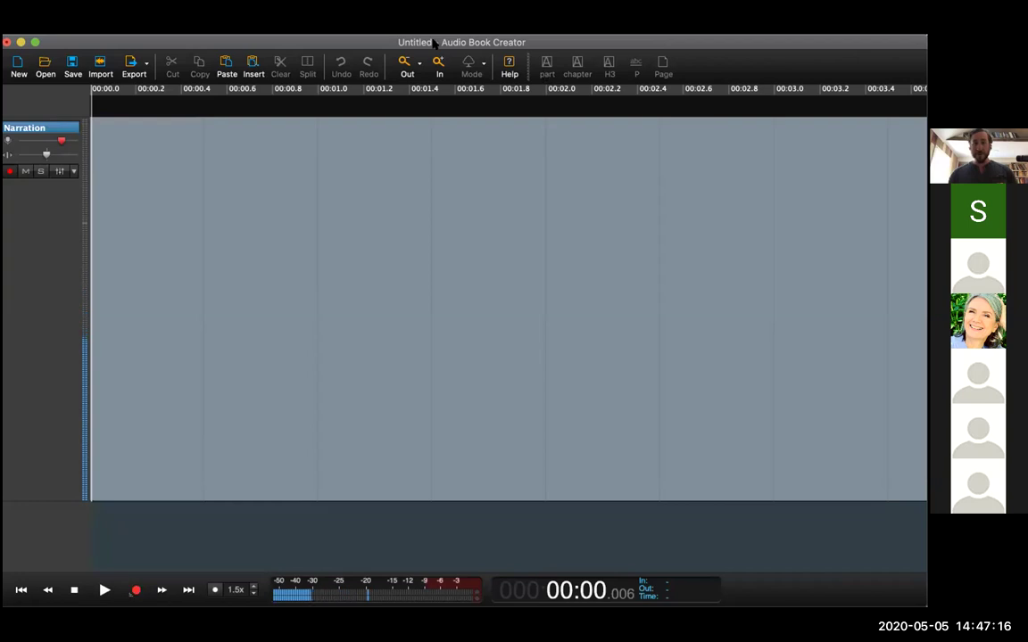
- Show the Manuscript panel and outline the book with a Part and three Chapters, followed by a second Part with more Chapters
click(239, 40)
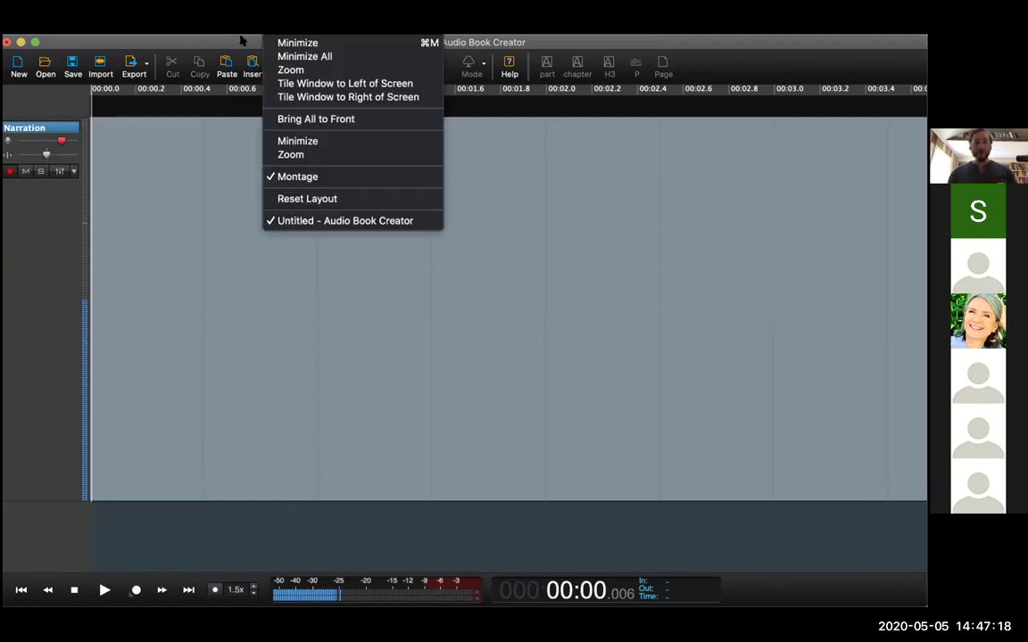
click(294, 195)
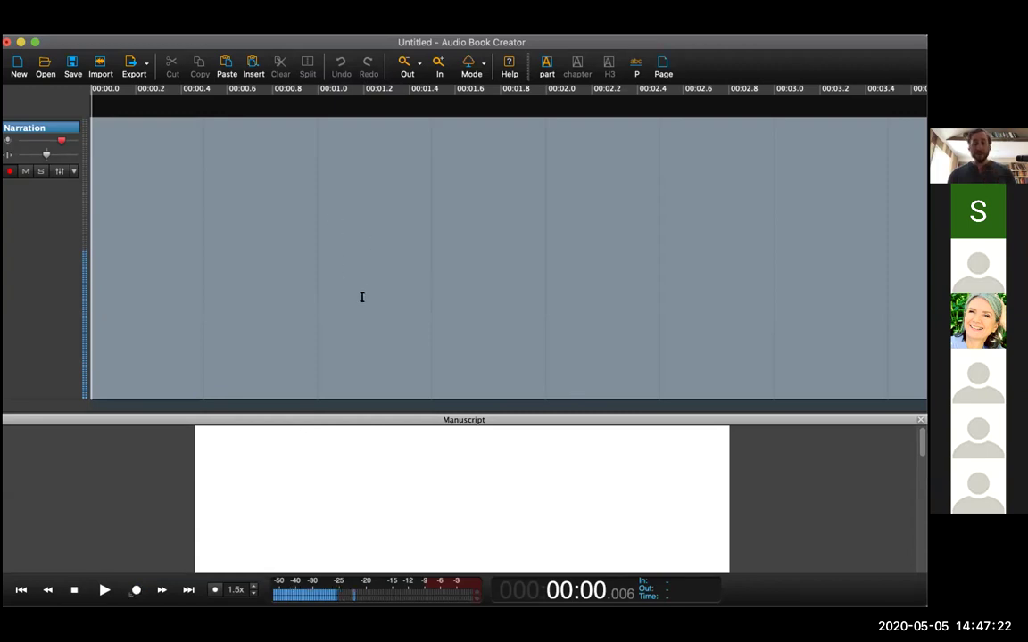
key(super+1)
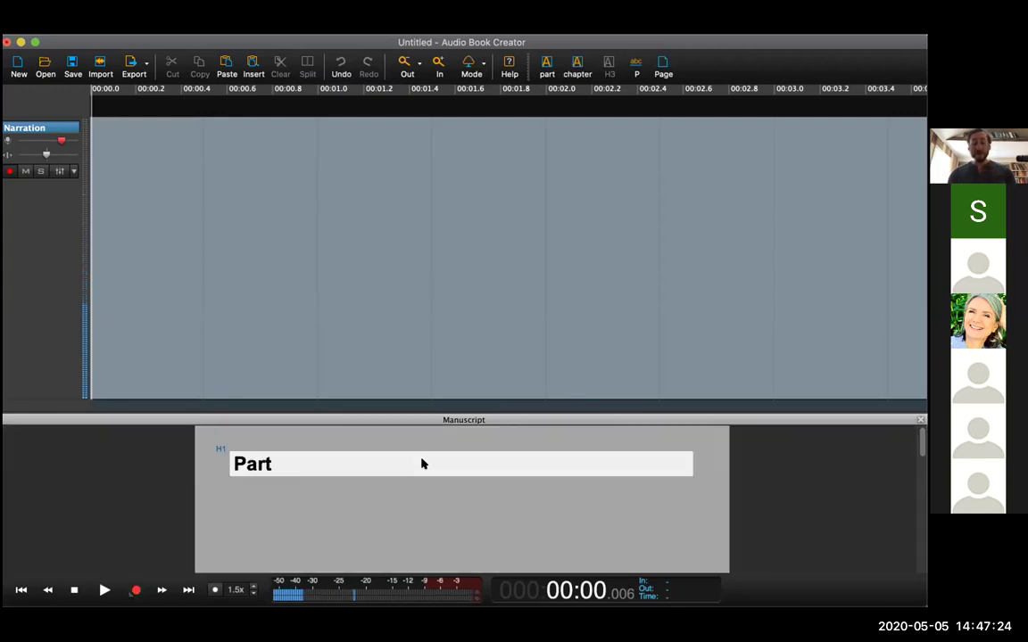
key(super+2)
key(super+2)
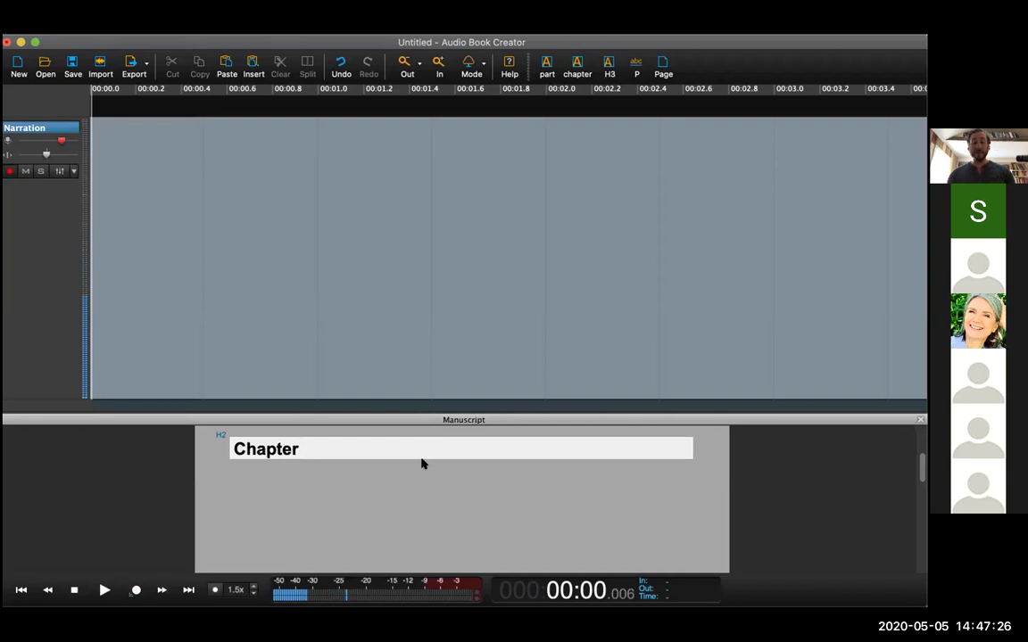
key(super+1)
key(super+2)
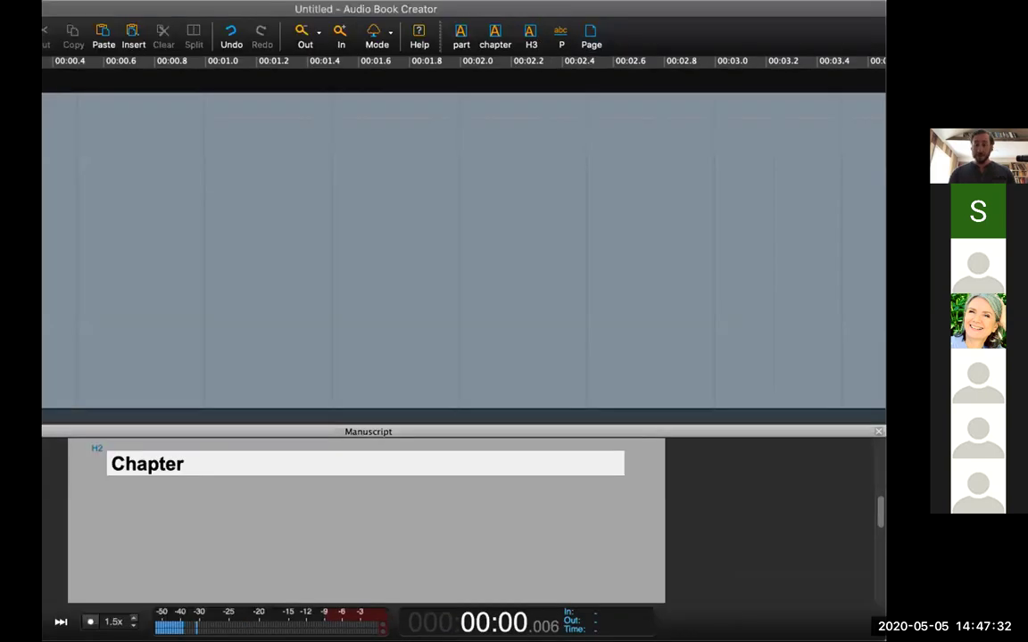
key(super+2)
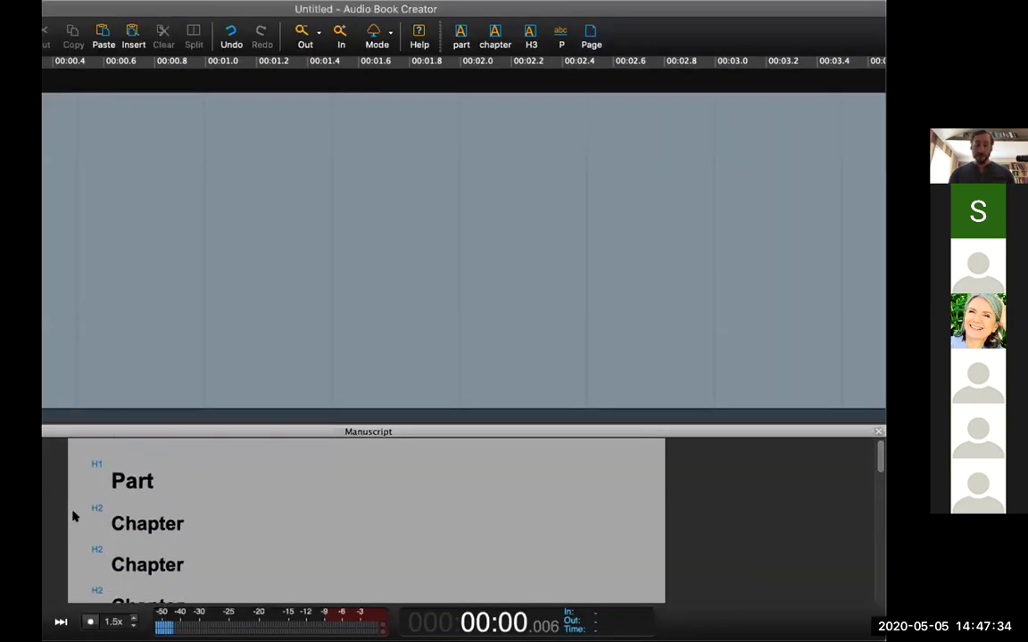
- Record about 16 seconds of narration starting on the first Part heading, advancing to its first Chapter at about 11.2 seconds
click(129, 463)
click(132, 480)
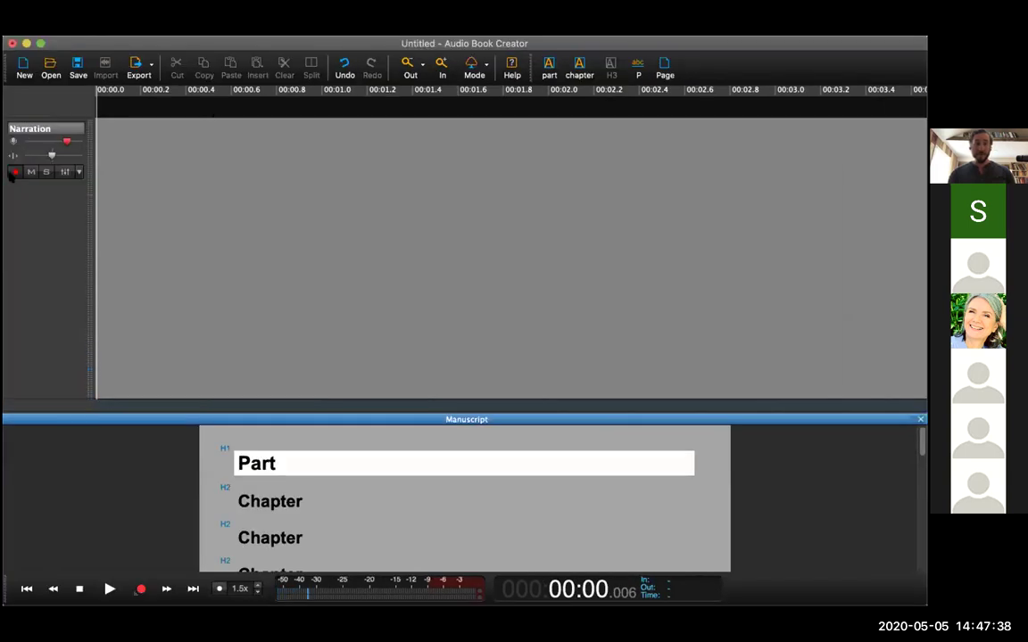
click(13, 174)
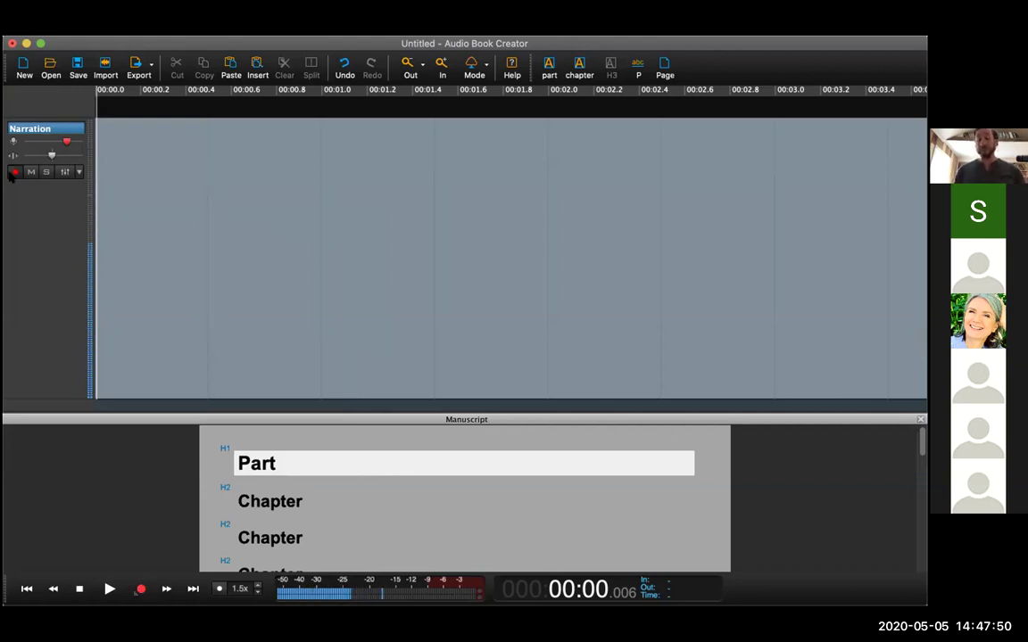
key(space)
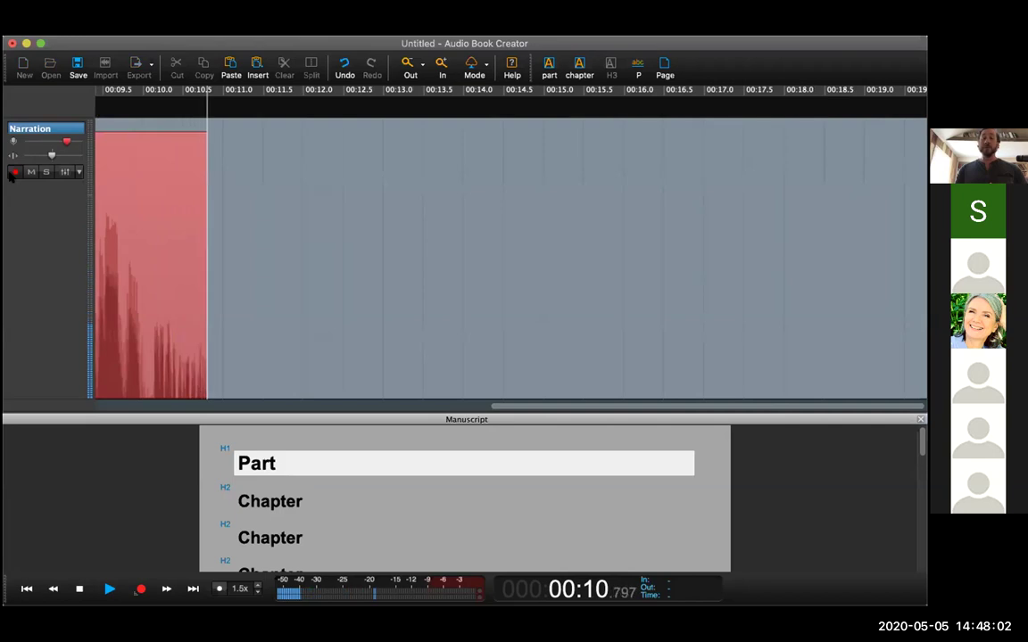
key(Down)
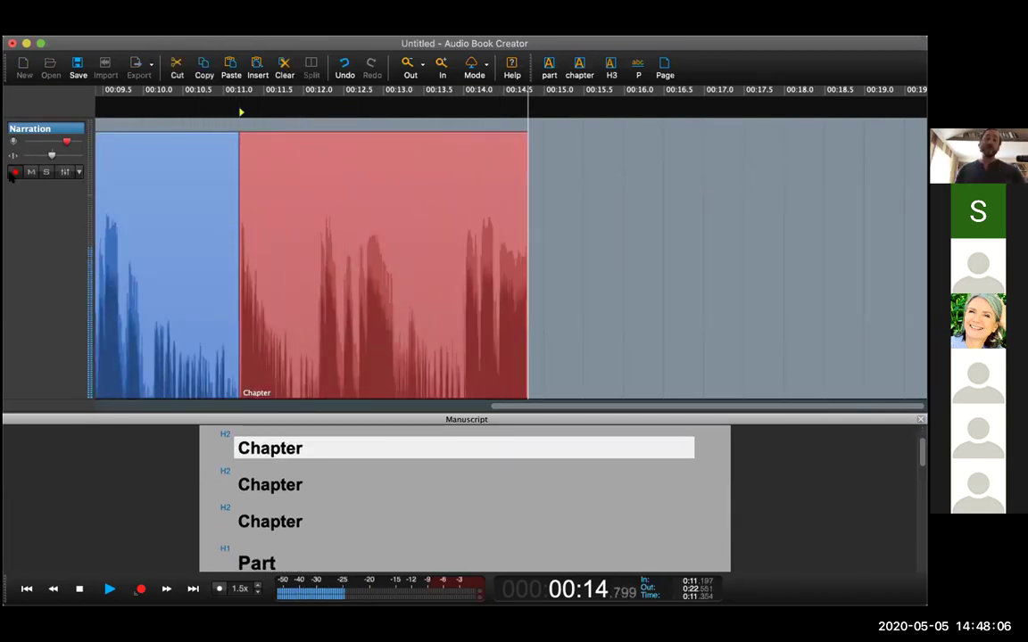
key(space)
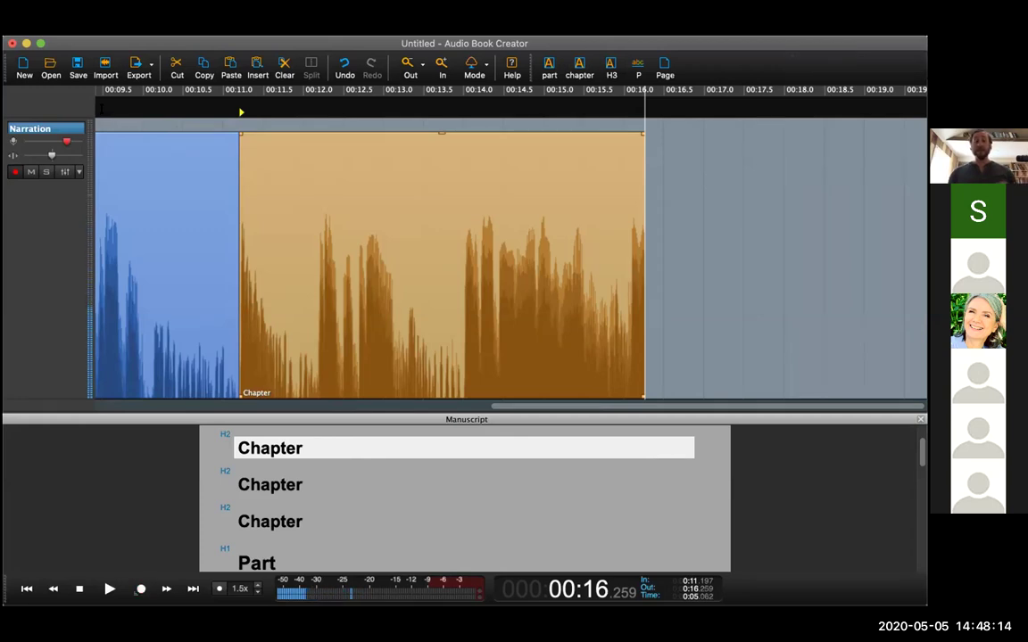
- Play the recorded narration from about 9.5 seconds across the transition from Part to Chapter
click(99, 108)
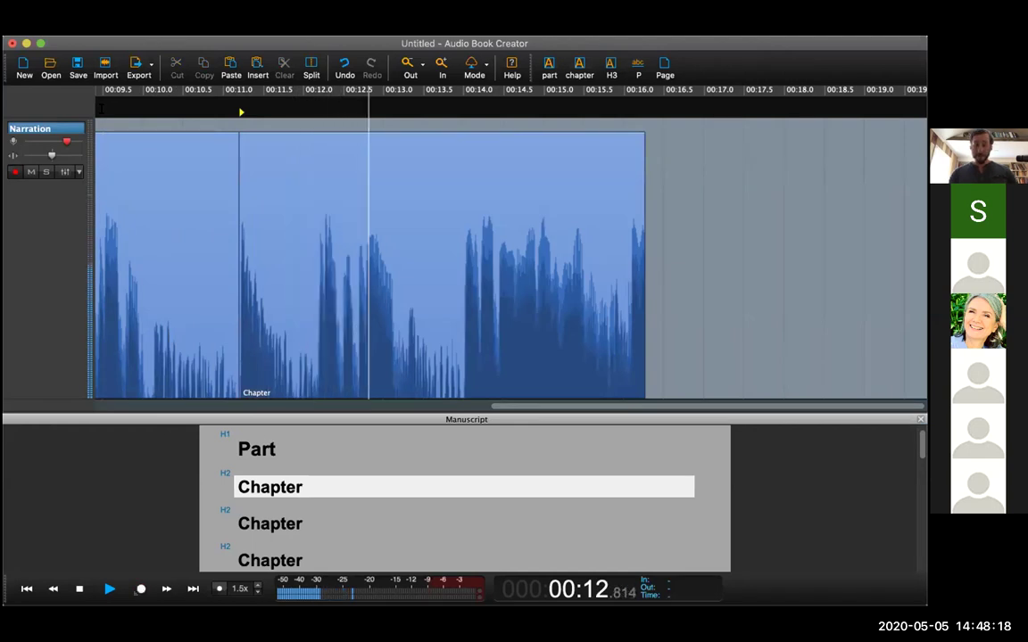
key(space)
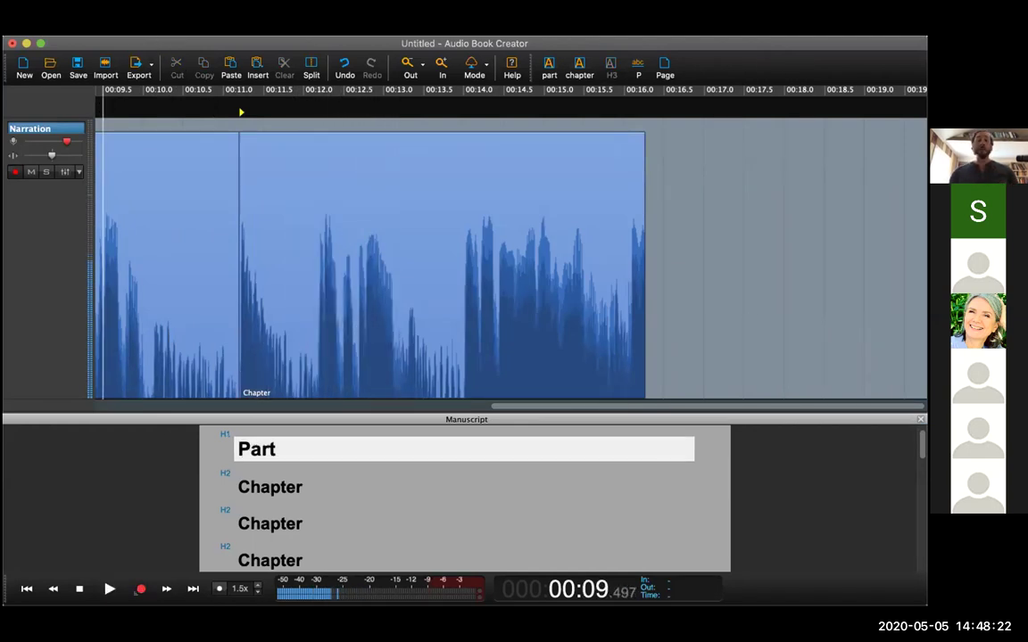
- Show the Favorites panel beside the timeline
click(183, 27)
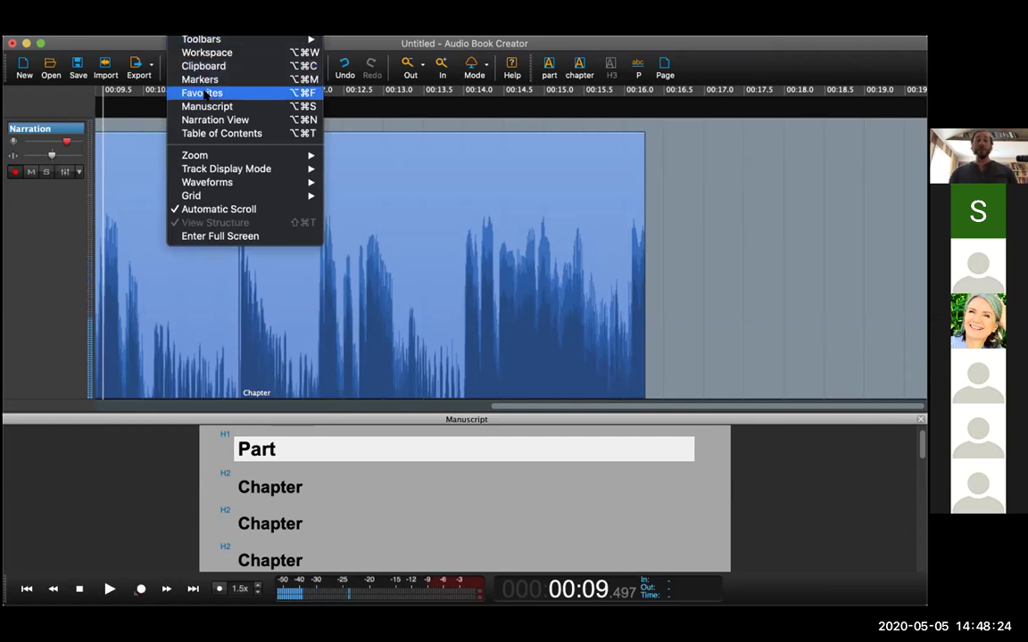
click(204, 93)
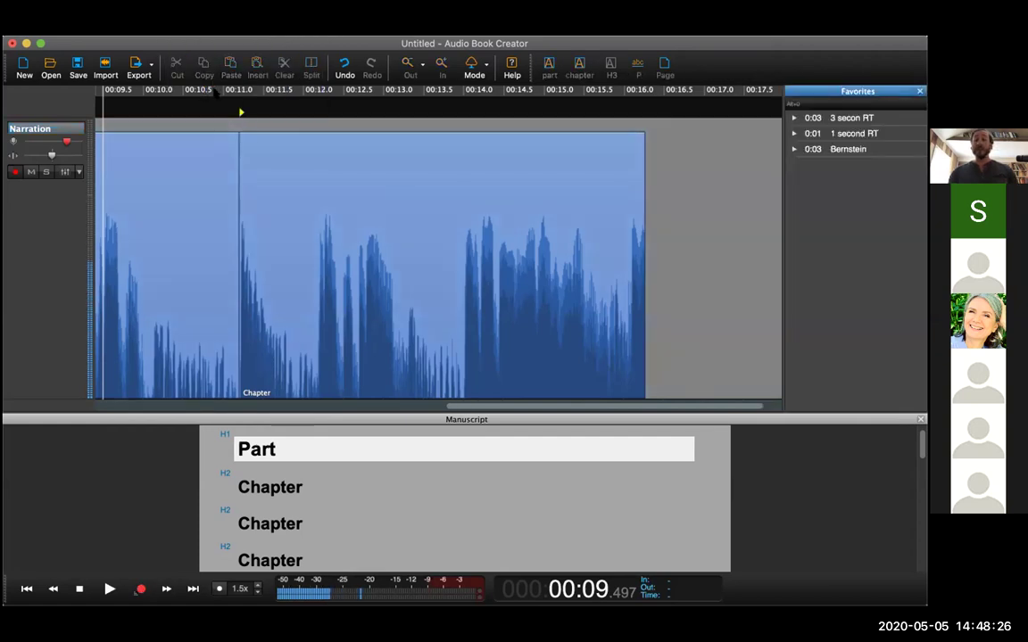
drag(709, 41, 721, 43)
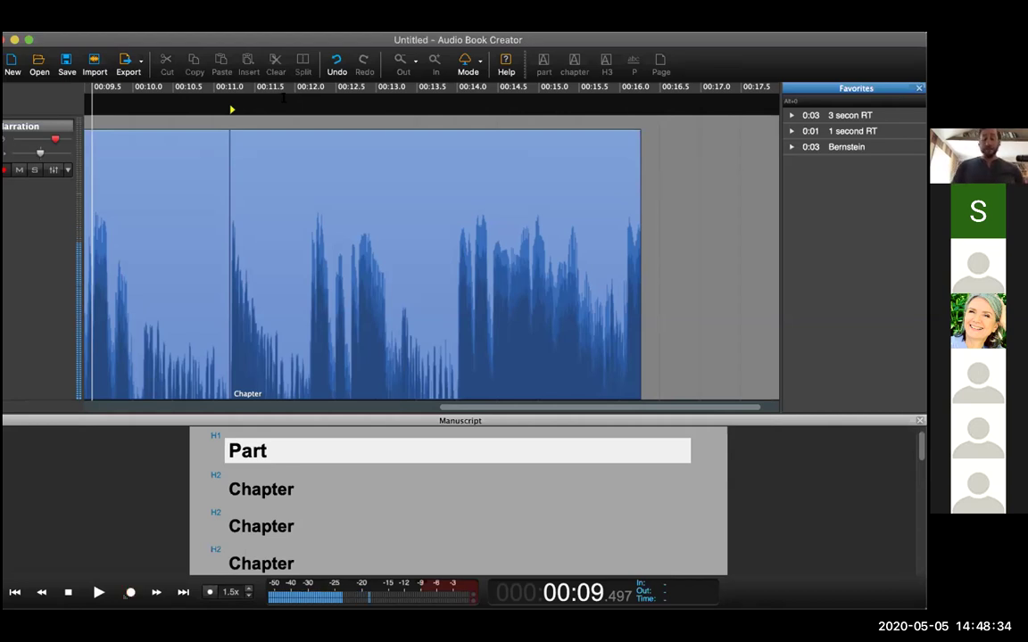
- Select the narration across the first Chapter marker, from about 10.09 to 12.13 seconds
drag(305, 104, 216, 125)
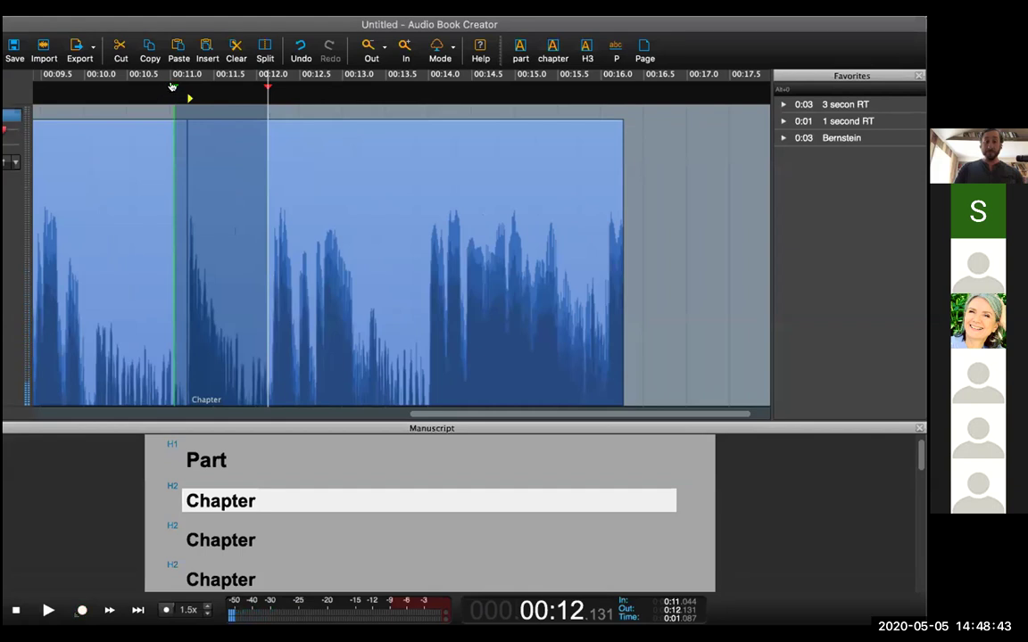
mouse_move(216, 98)
mouse_down()
mouse_move(166, 111)
mouse_move(91, 100)
mouse_up()
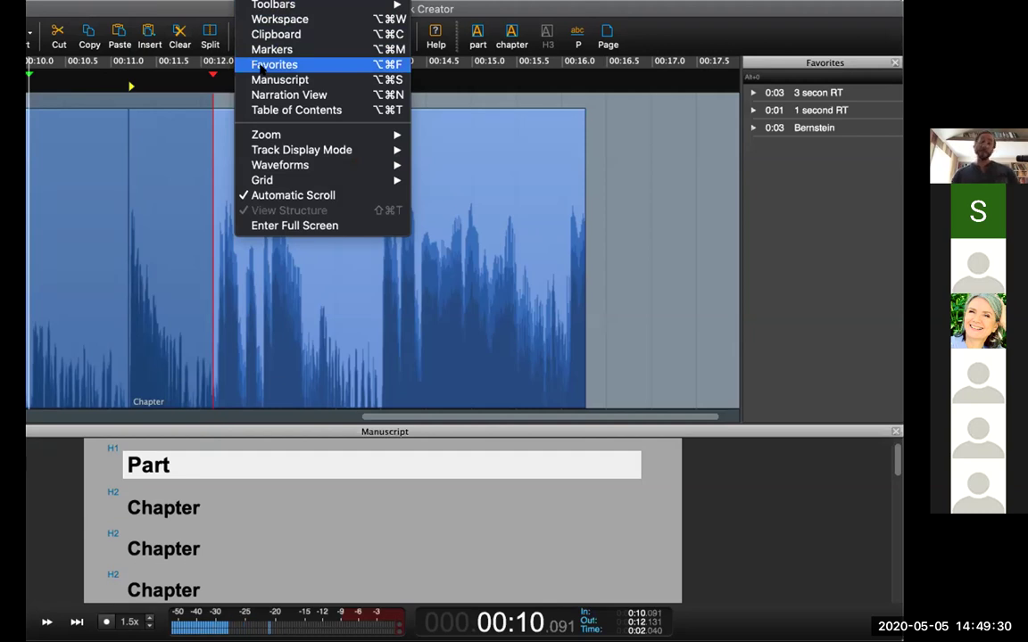
key(Escape)
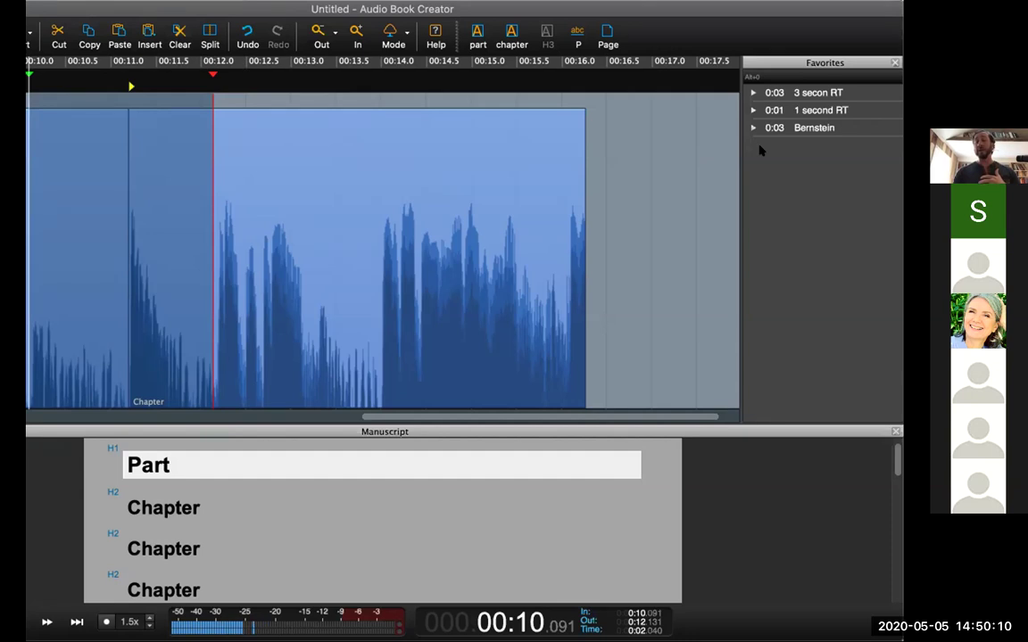
- Place the Bernstein favorite at the end of the narration, and undo the insertion
drag(797, 128, 581, 216)
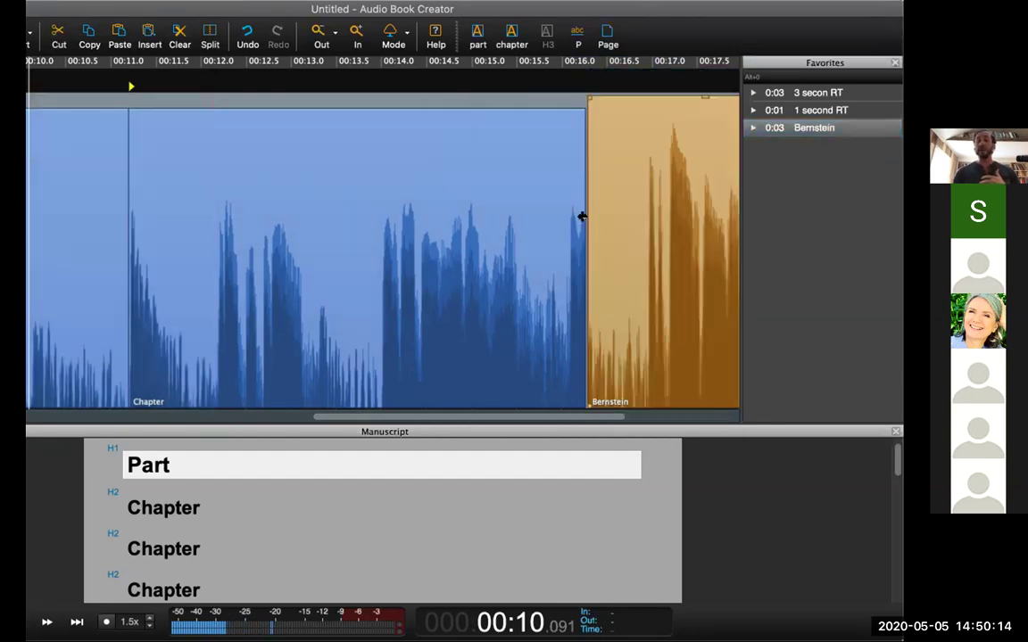
key(super+z)
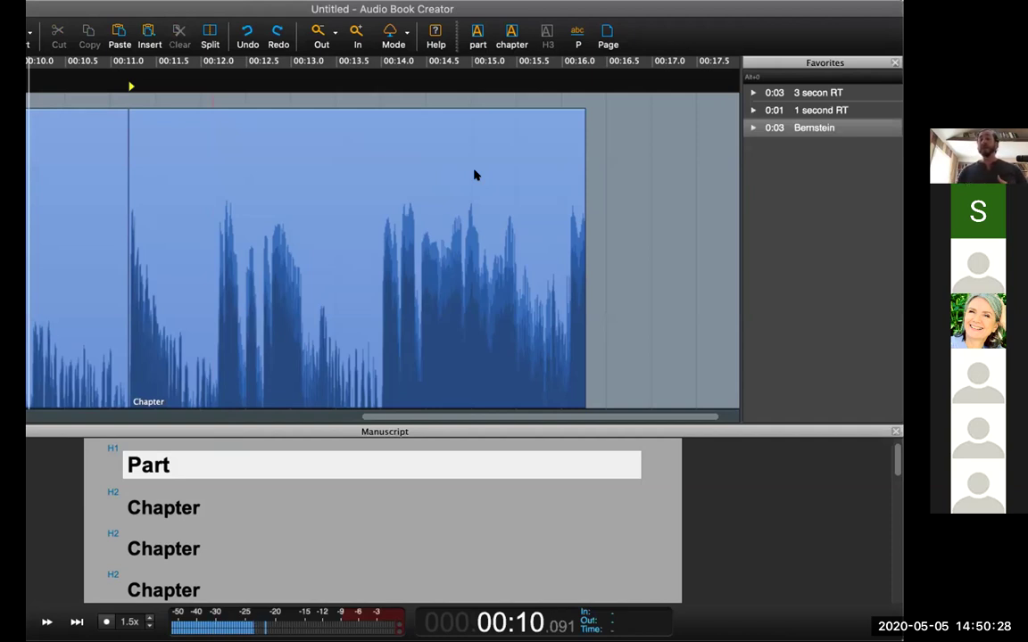
- Examine the "3 secon RT" and "1 second RT" room tone clips in Favorites, ending with "3 secon RT" selected
click(823, 93)
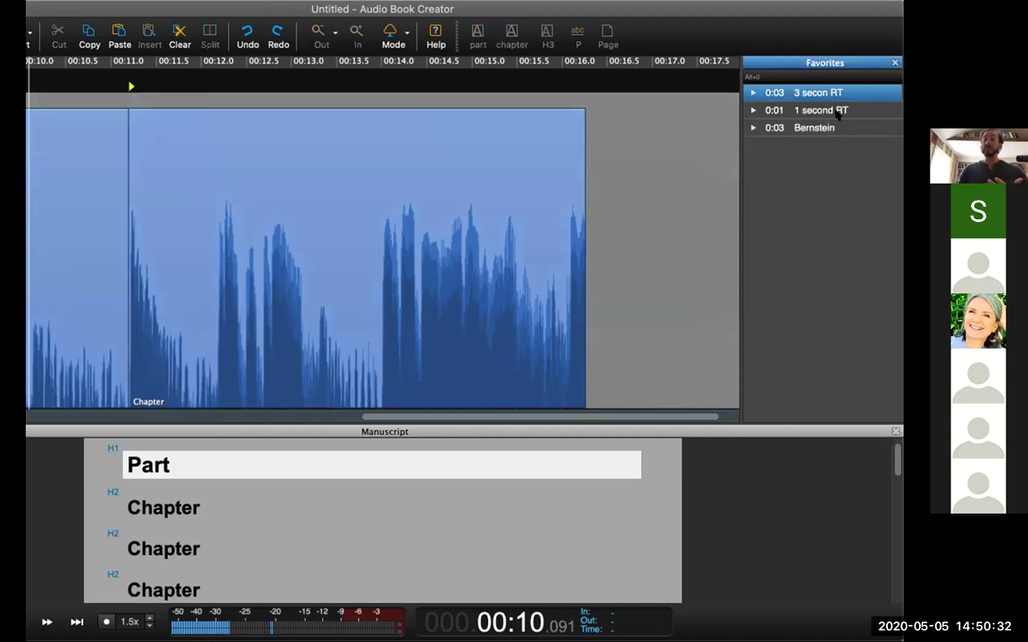
click(835, 109)
click(814, 93)
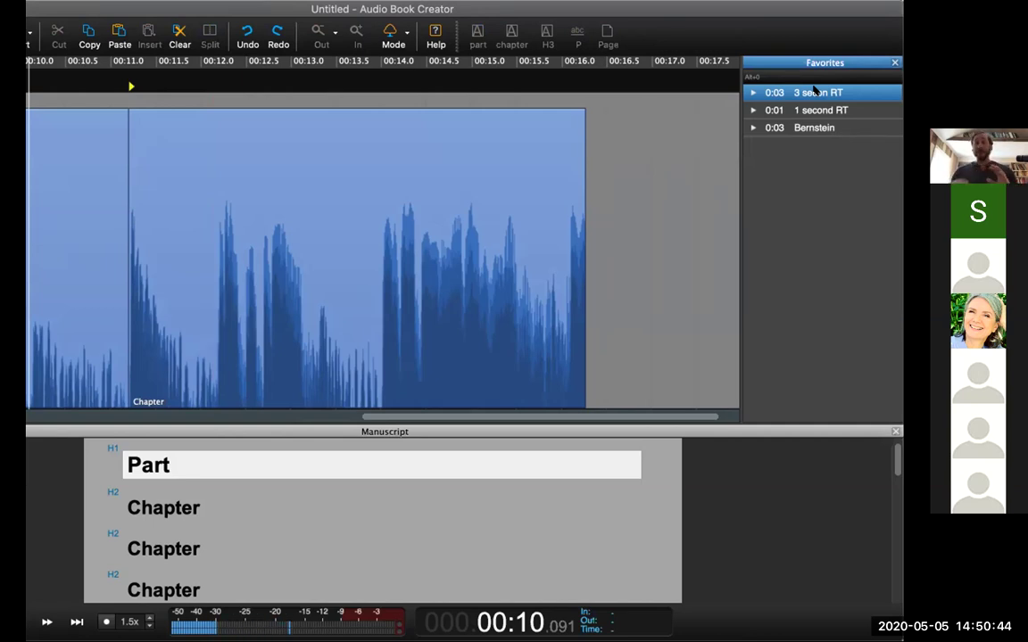
- Delete the pause in the Chapter narration between about 13.50 and 13.89 seconds, closing the gap
drag(370, 87, 336, 86)
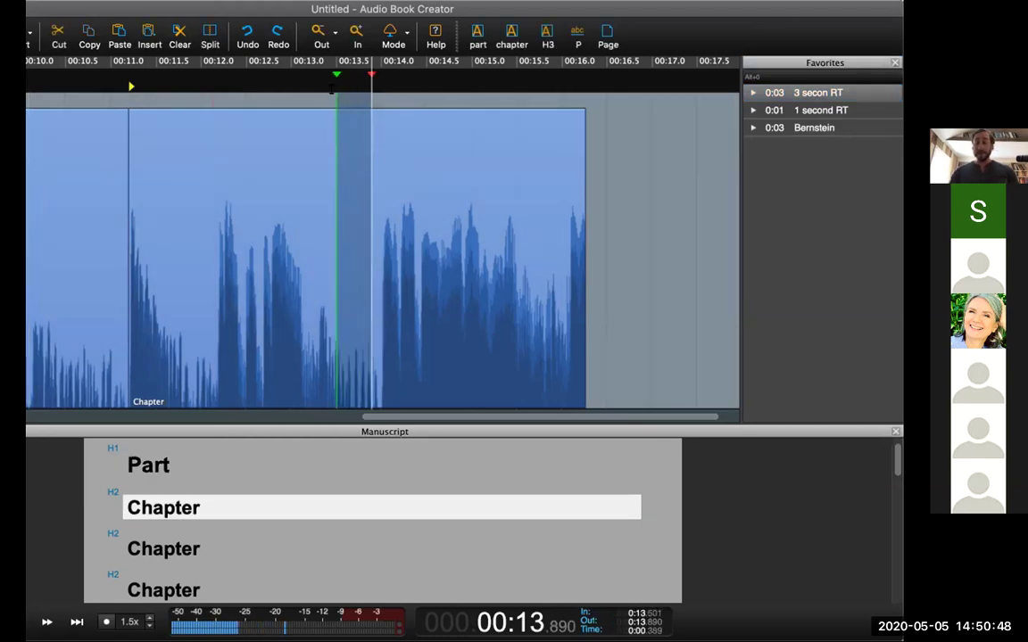
key(BackSpace)
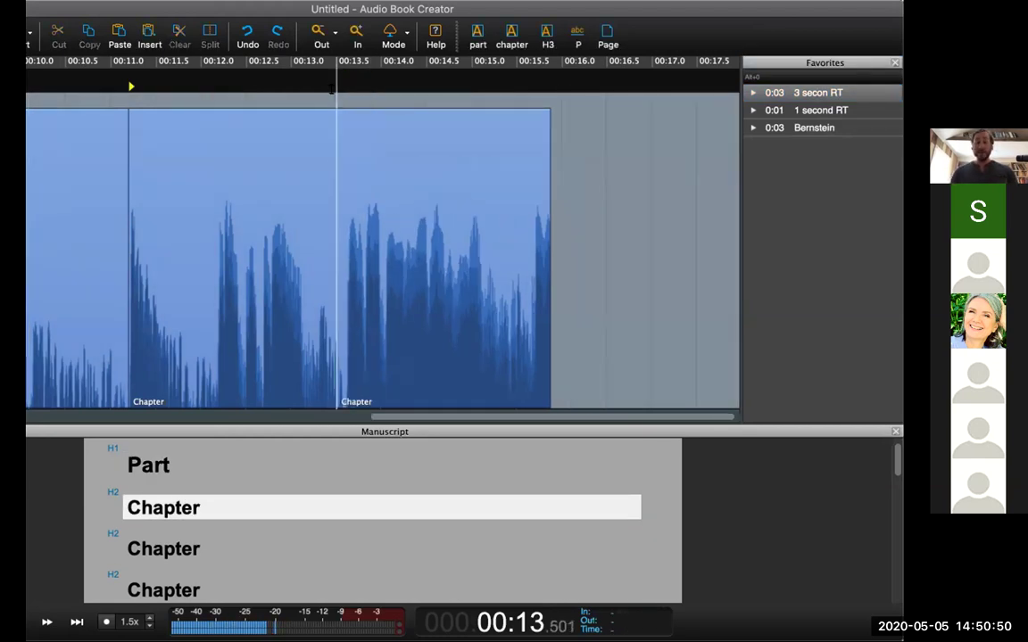
- Undo the last cut, and store the audio from about 00:13.50 to 00:13.89 as a favorite while keeping it in the timeline
key(super+z)
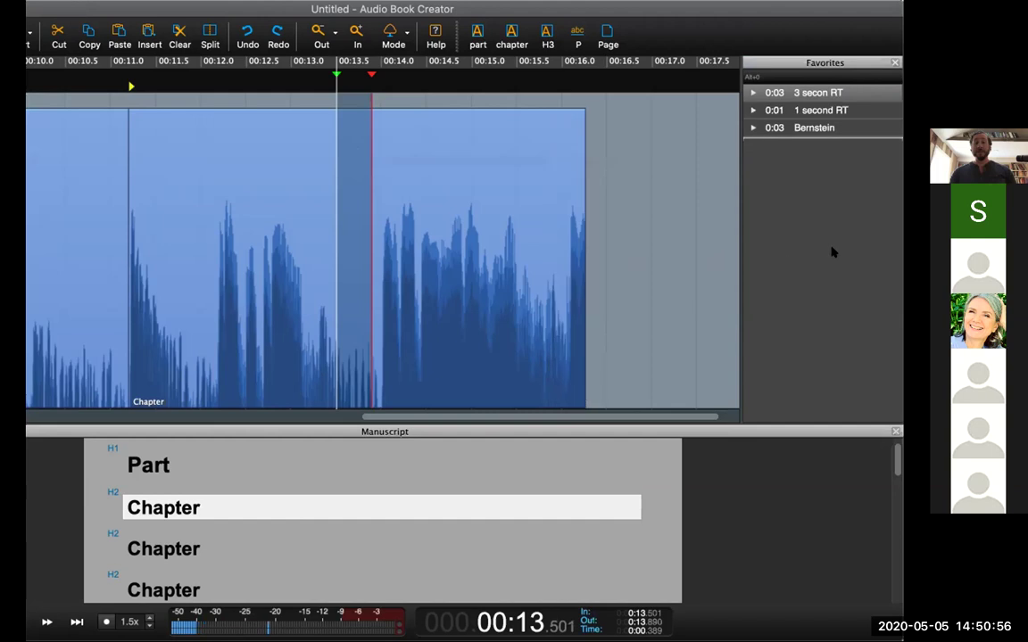
drag(832, 253, 832, 251)
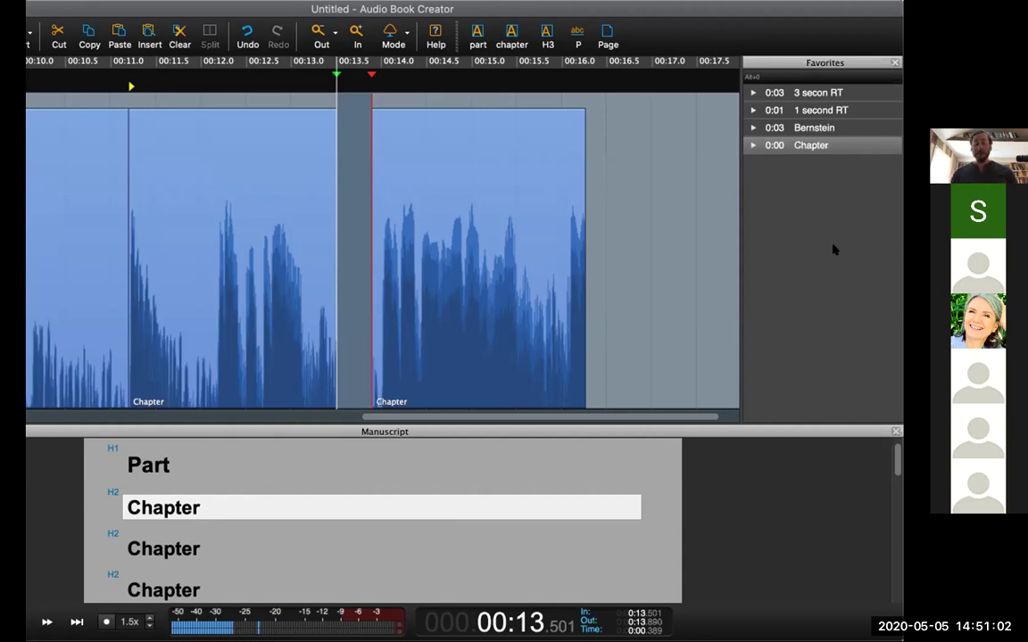
key(super+z)
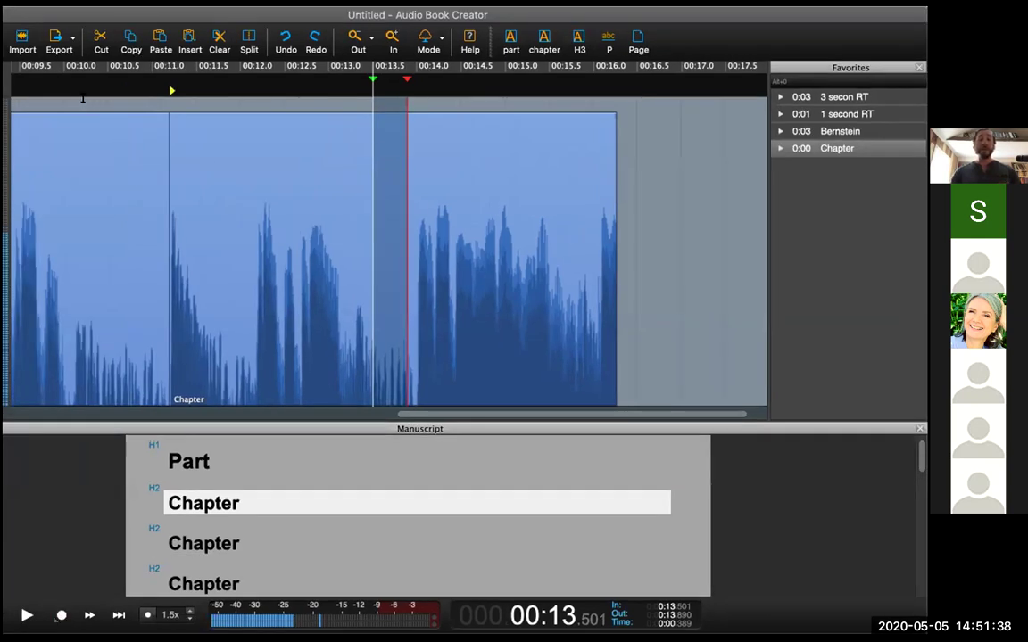
- Play the recording from about 00:10.0 through the start of the Chapter clip
click(64, 82)
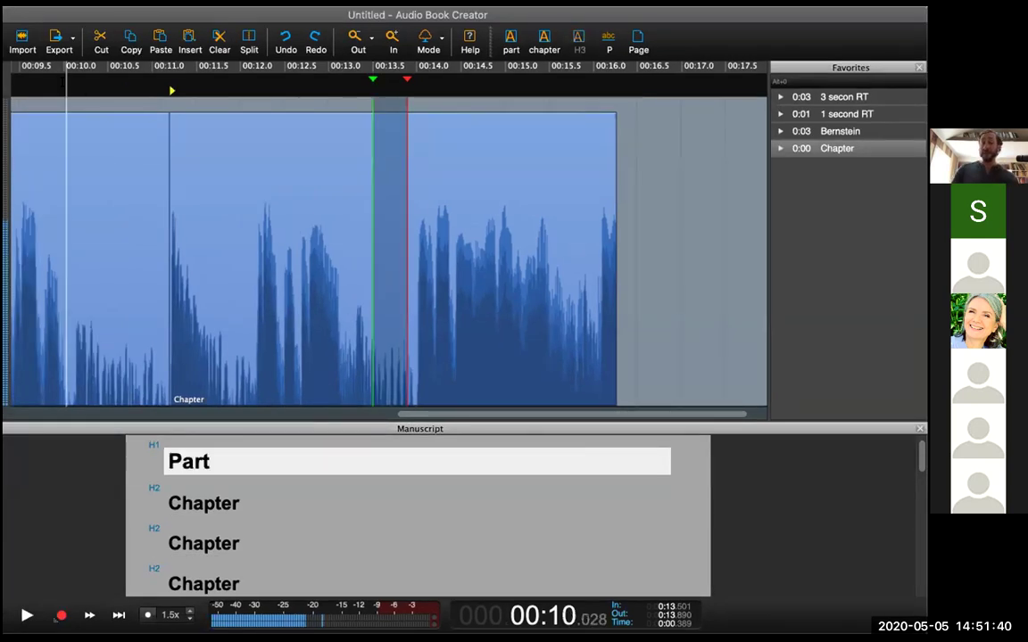
key(space)
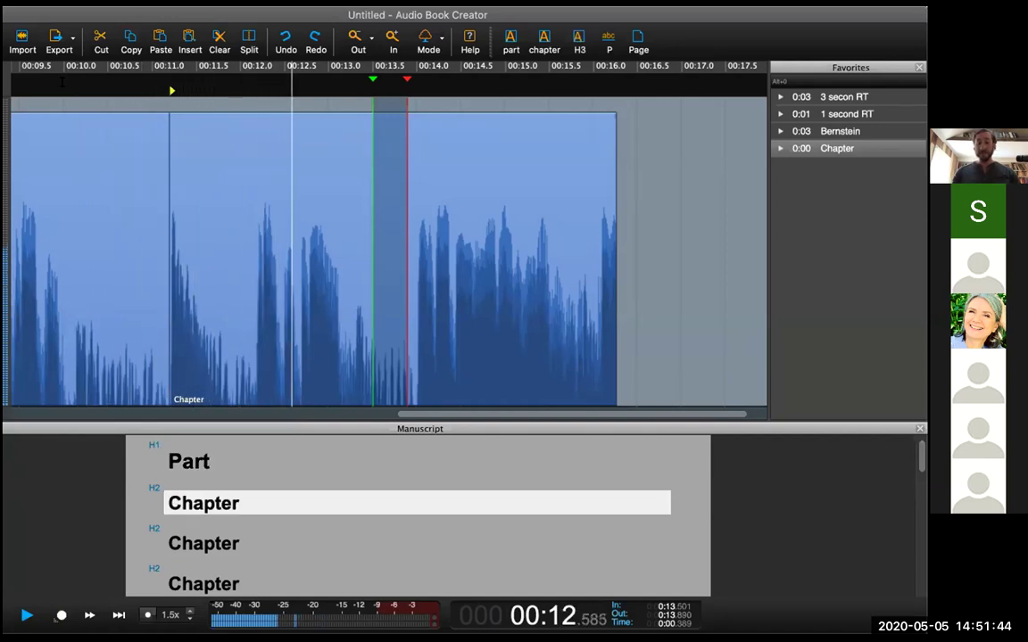
key(space)
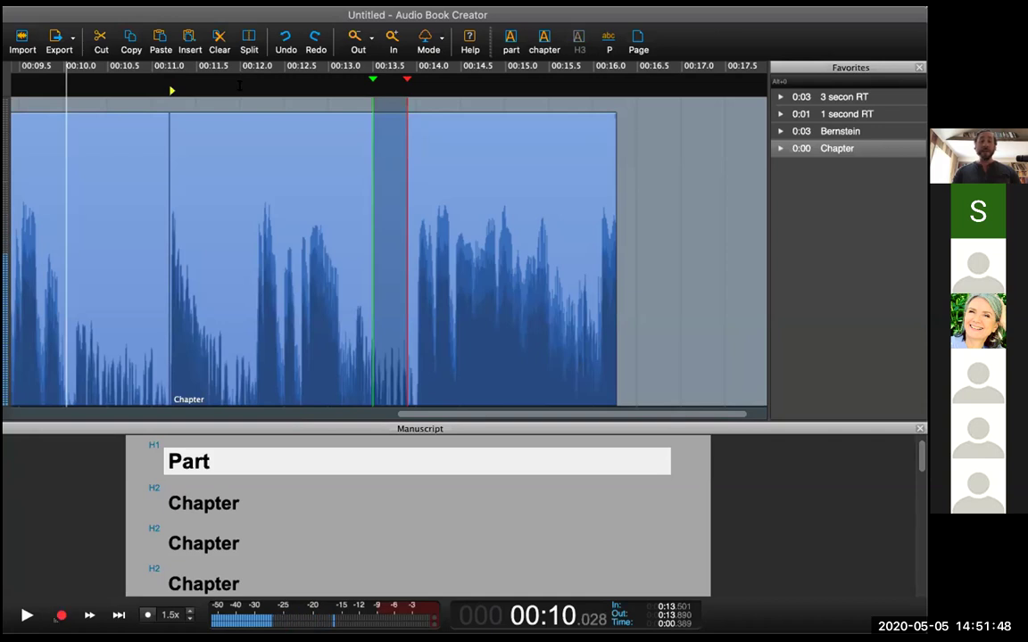
- Select the range from about 00:10.05 to 00:12.13 and paste the "3 secon RT" favorite clip over it
click(244, 82)
click(250, 80)
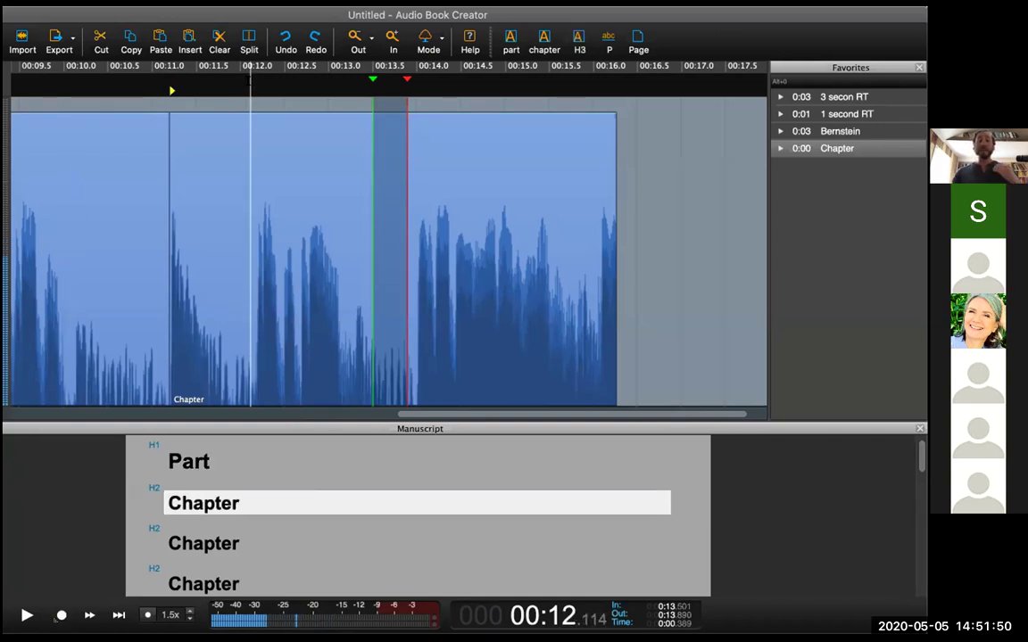
drag(251, 85, 64, 106)
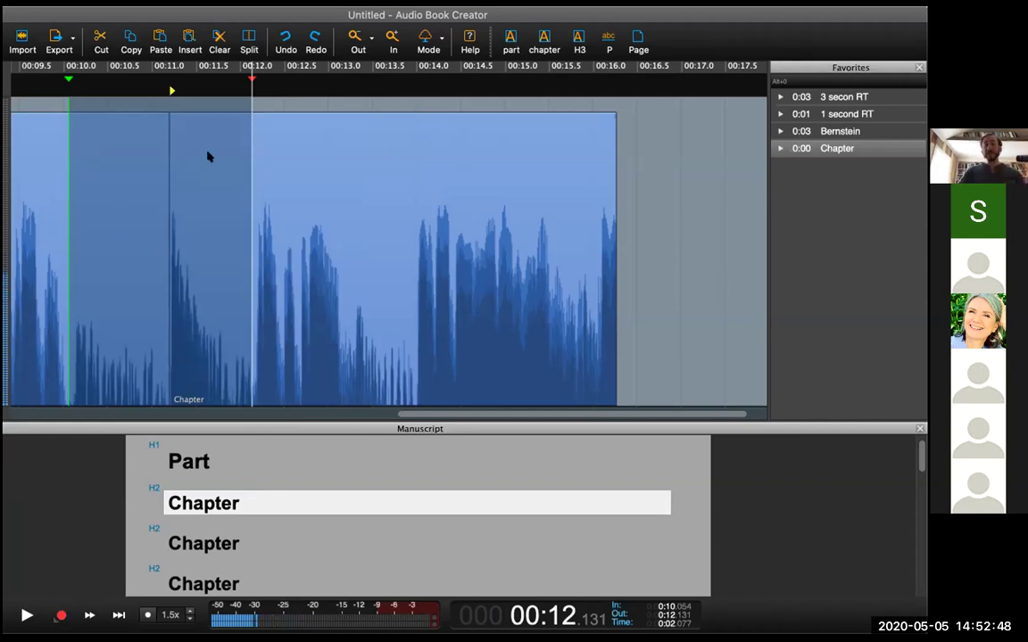
click(834, 99)
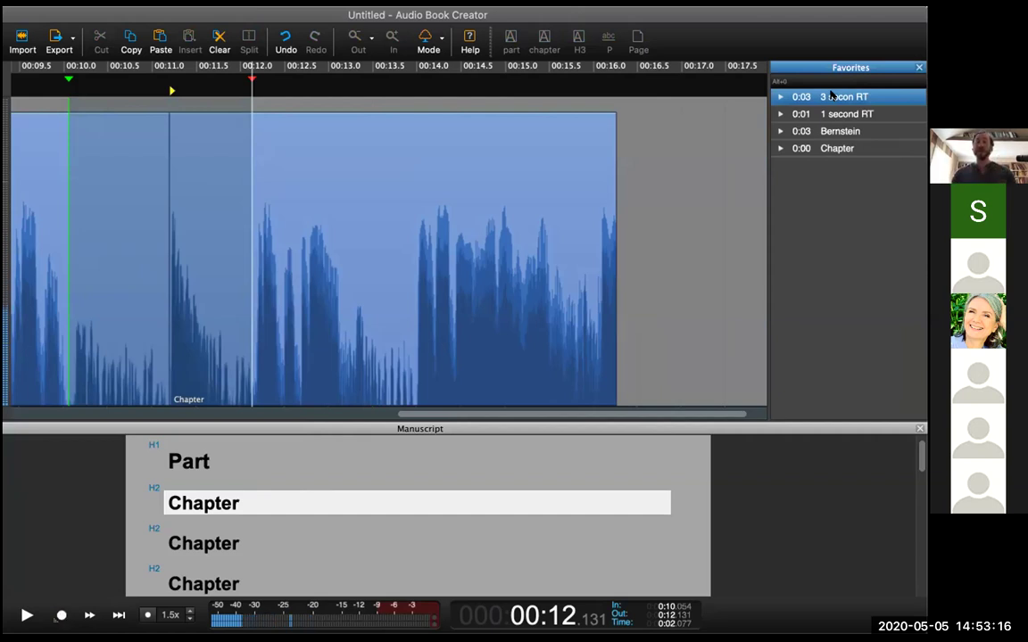
right_click(831, 95)
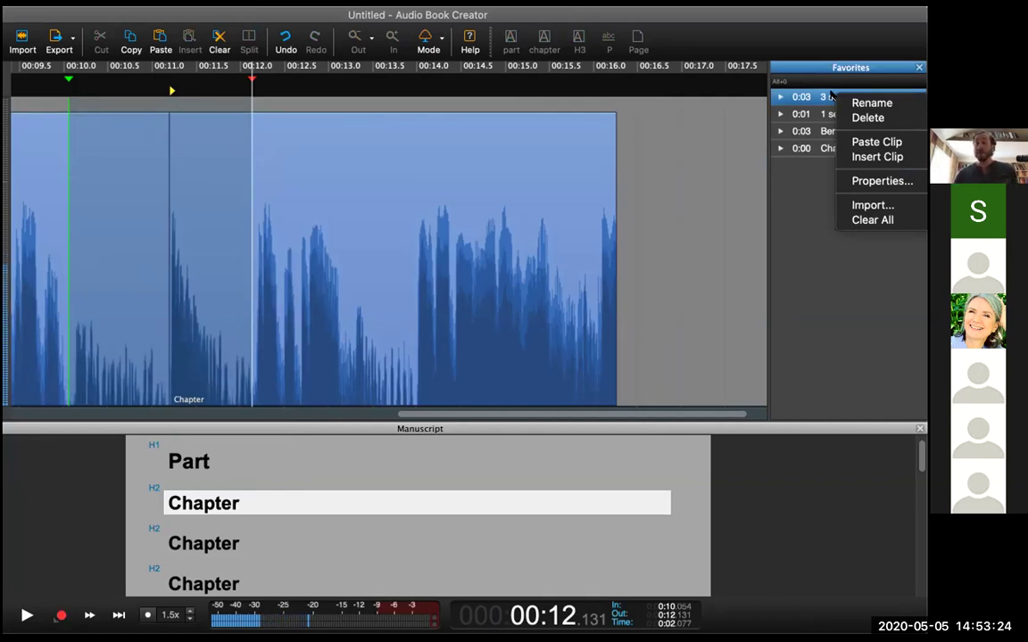
click(867, 141)
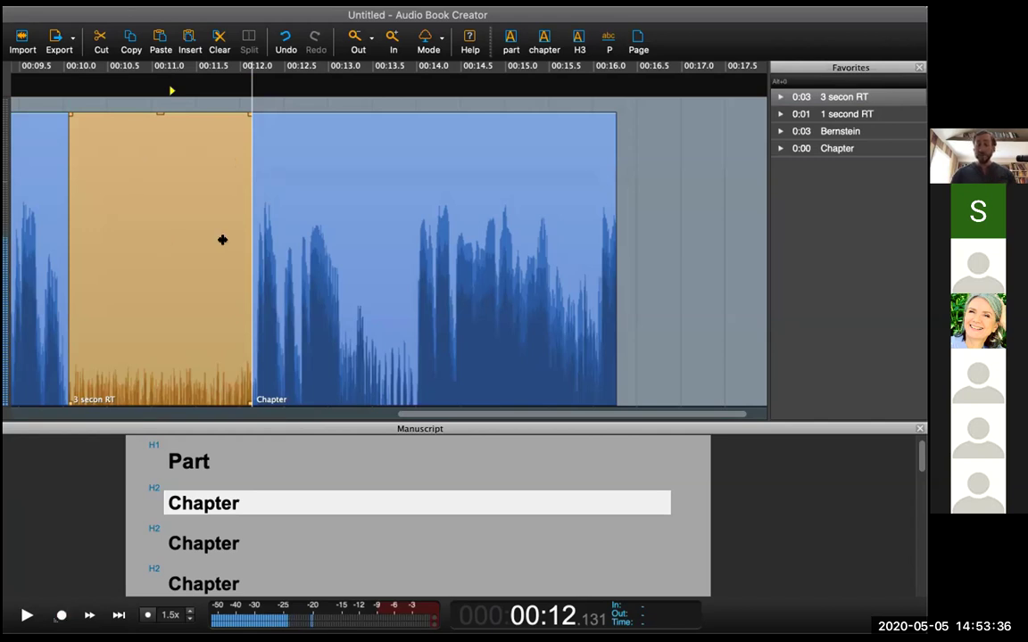
- Play the recording from about 00:08.45 across the pasted room-tone clip to check the transition
scroll(223, 239, down, 2)
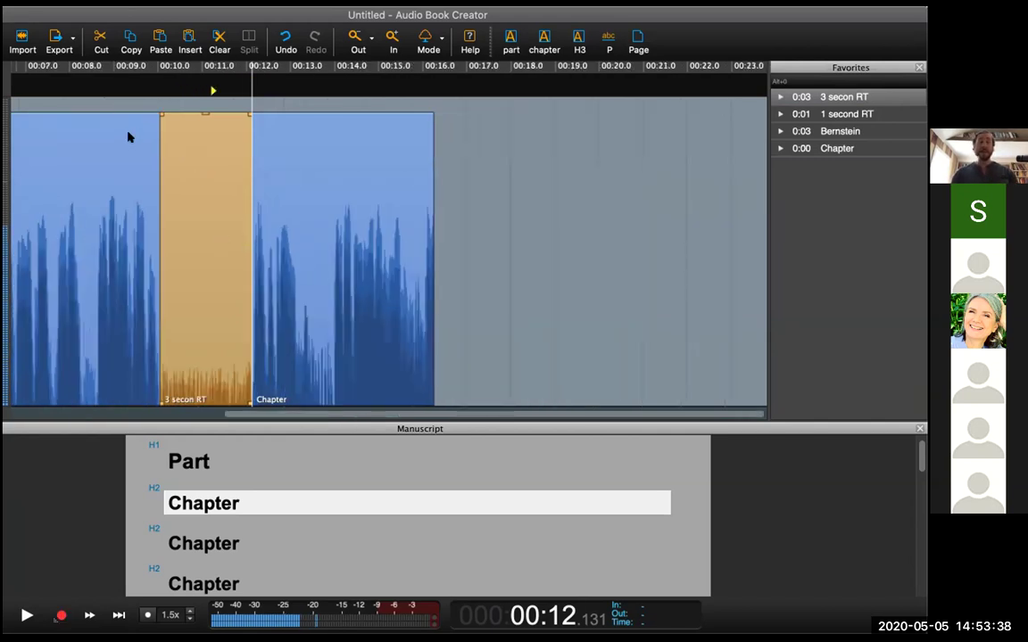
click(86, 90)
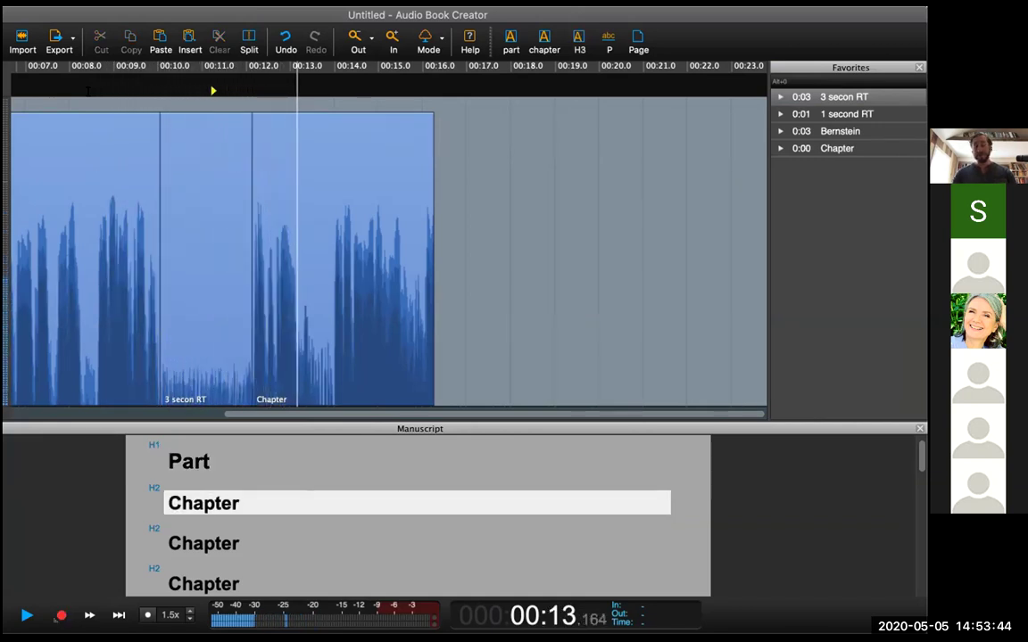
key(space)
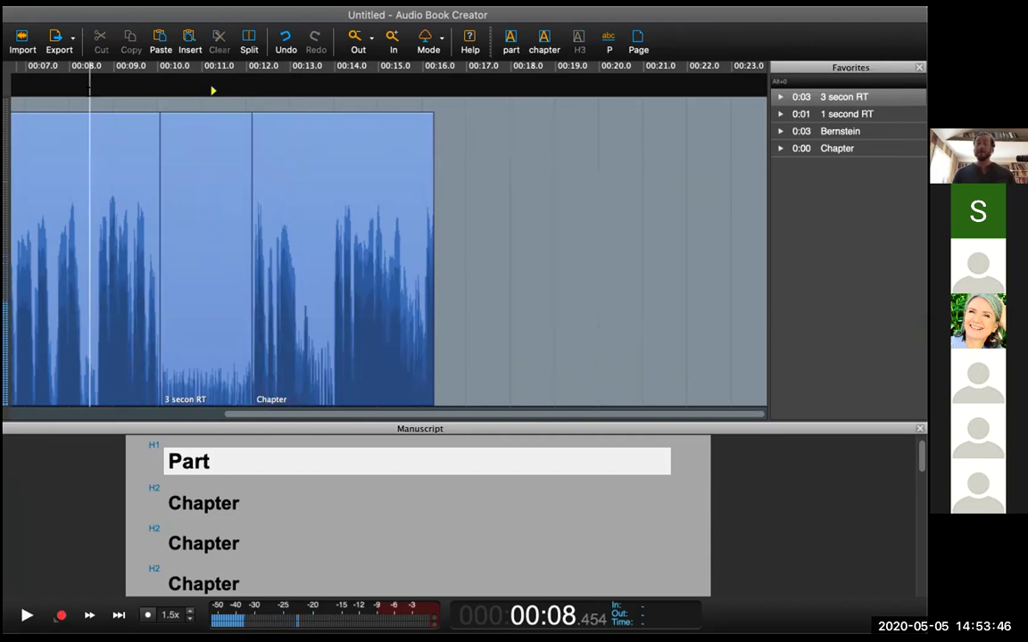
click(58, 617)
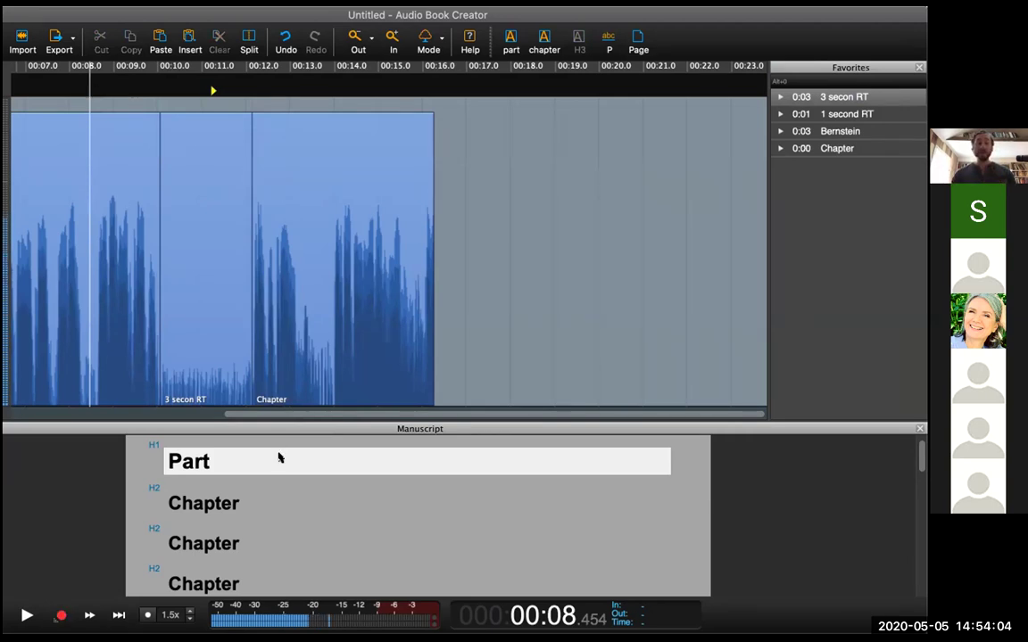
- Go through the Chapter and Part headings in the manuscript to locate their positions in the audio
click(201, 503)
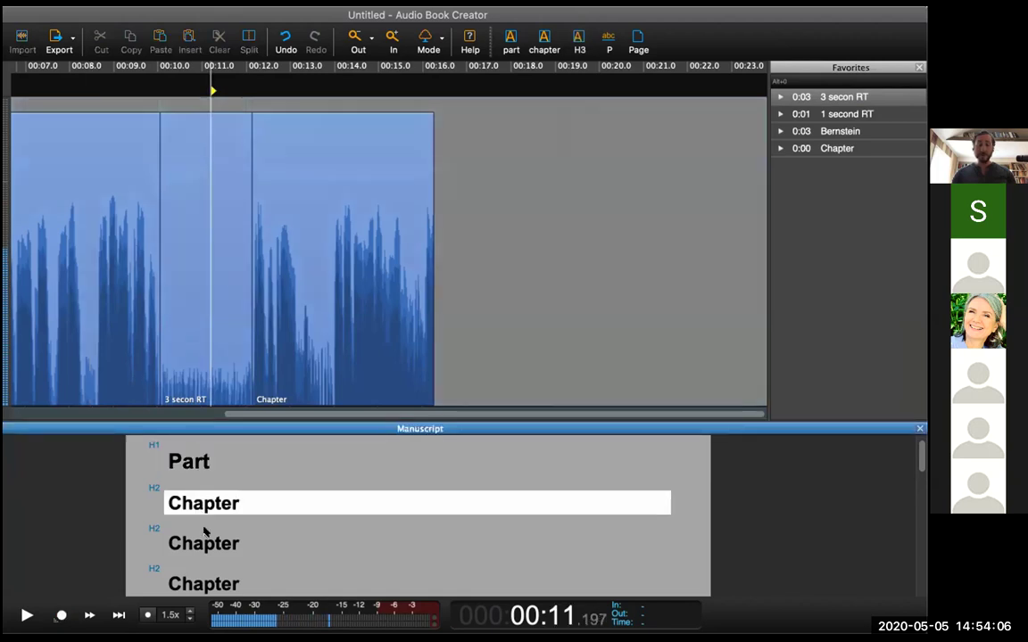
click(205, 542)
click(184, 451)
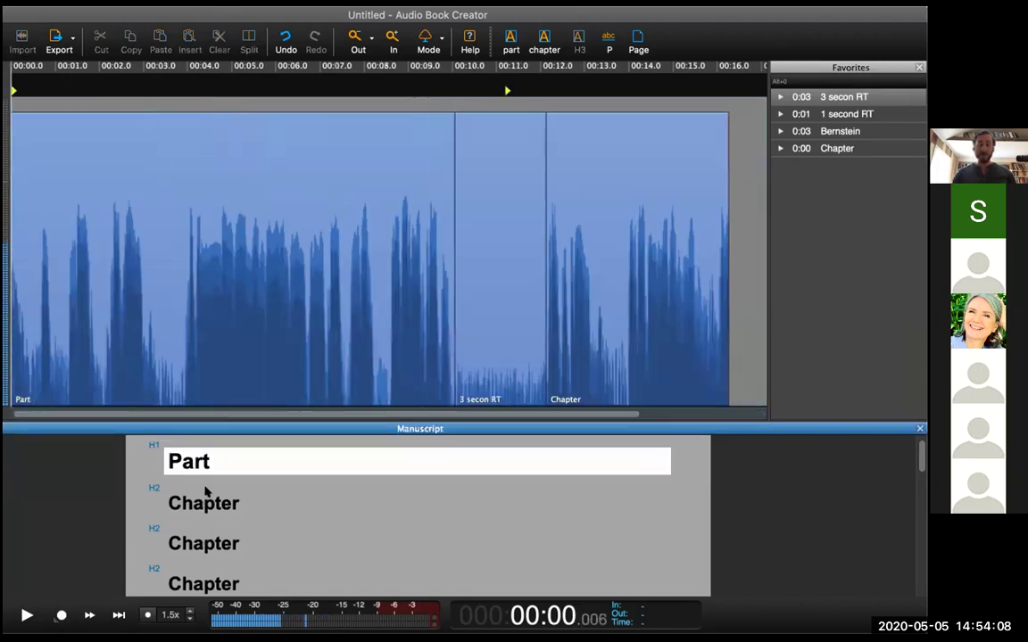
- Locate the first Chapter heading's marker and move it to the end of the room-tone clip, at about 00:12.1
click(203, 503)
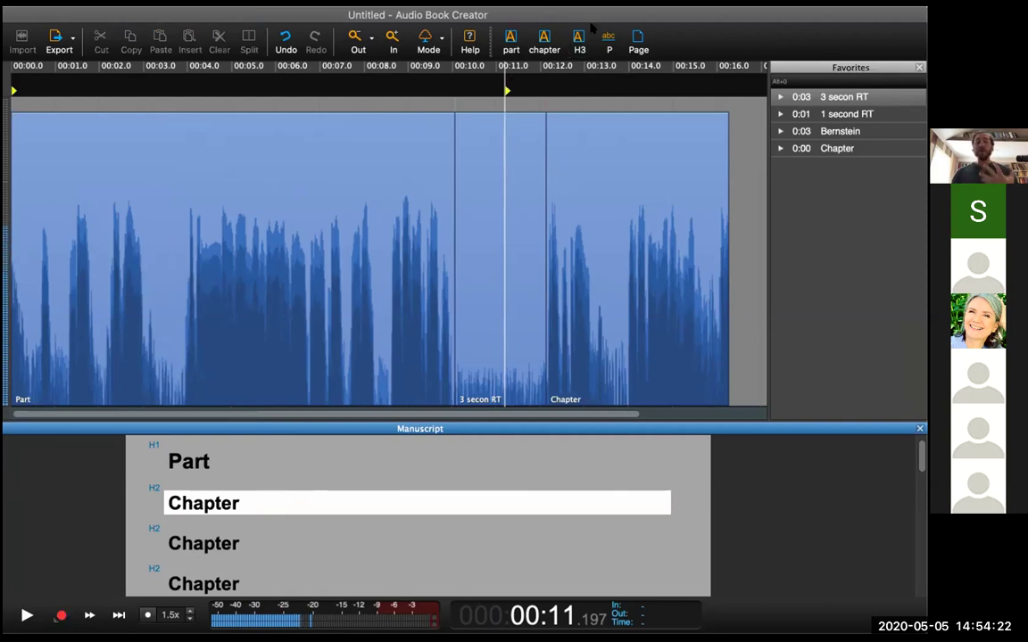
mouse_move(504, 91)
mouse_down()
mouse_move(474, 92)
mouse_move(541, 94)
mouse_up()
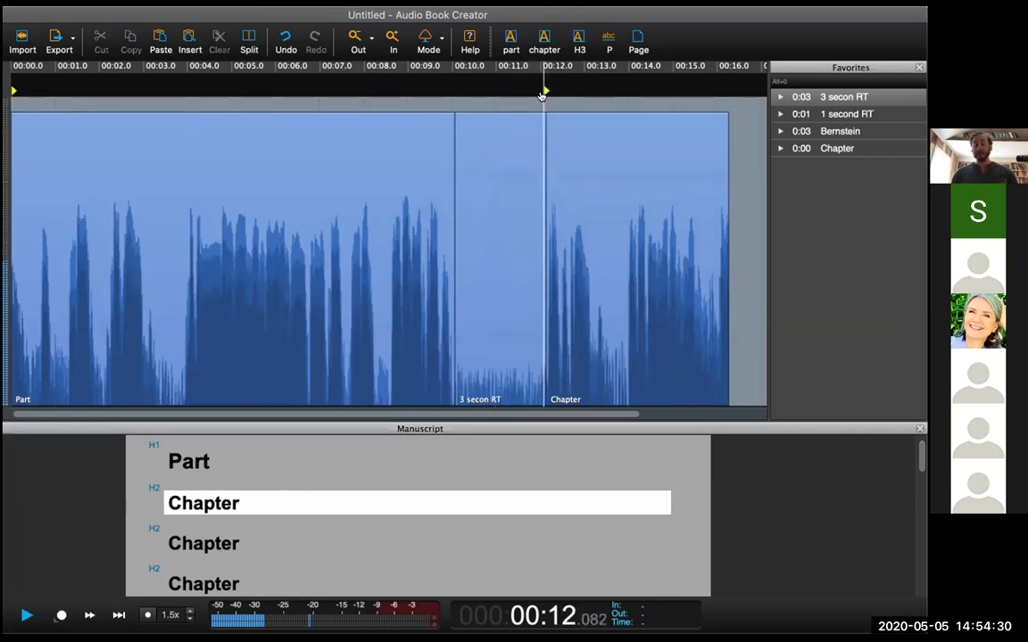
key(space)
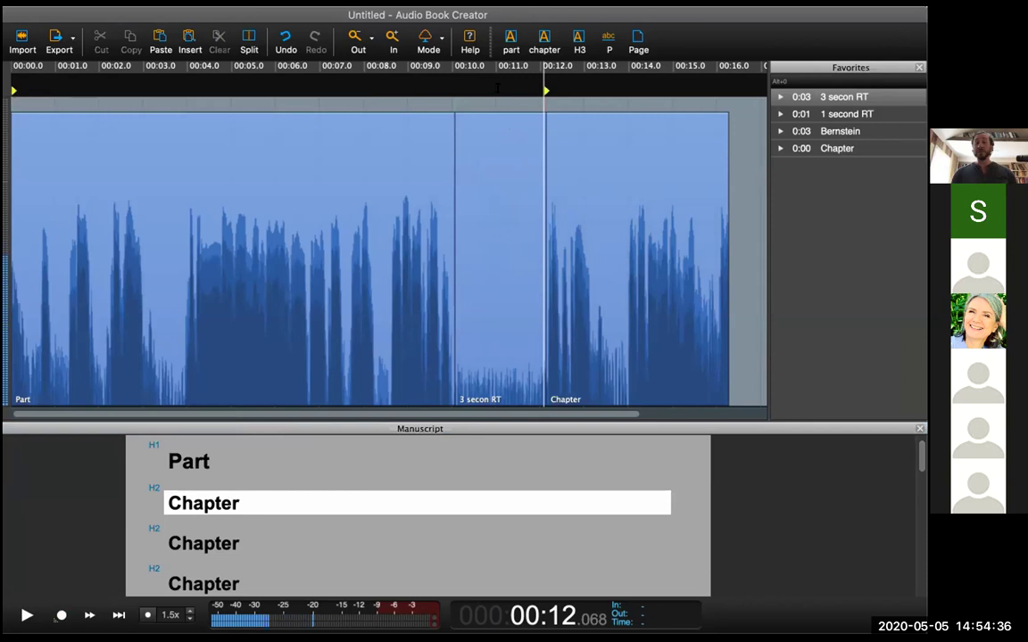
- Try selecting short ranges within the room-tone clip and in the speech before it, and clear the range
click(490, 169)
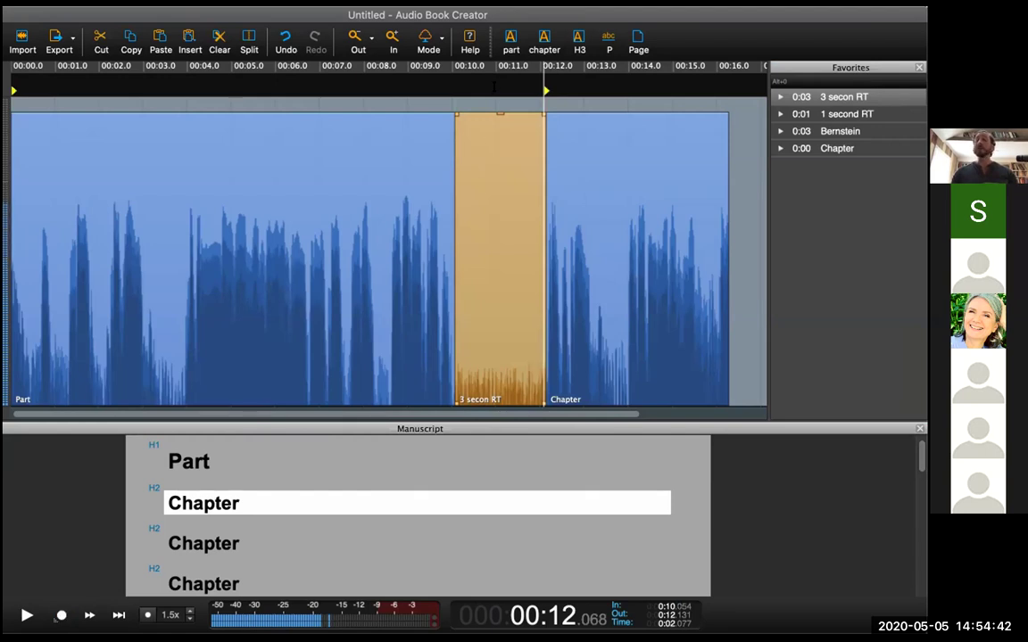
drag(505, 82, 482, 82)
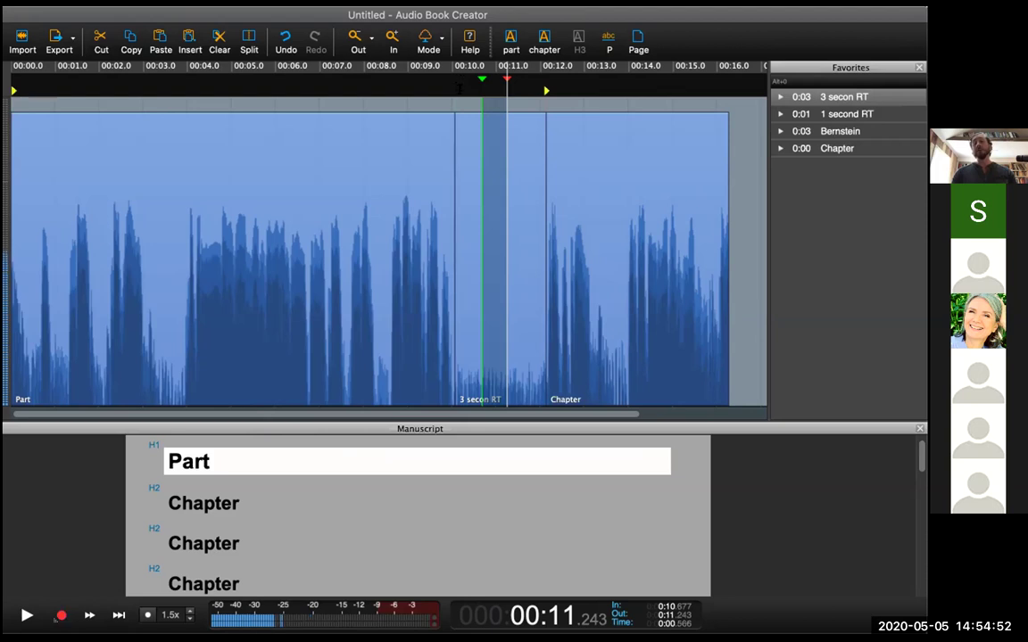
click(461, 84)
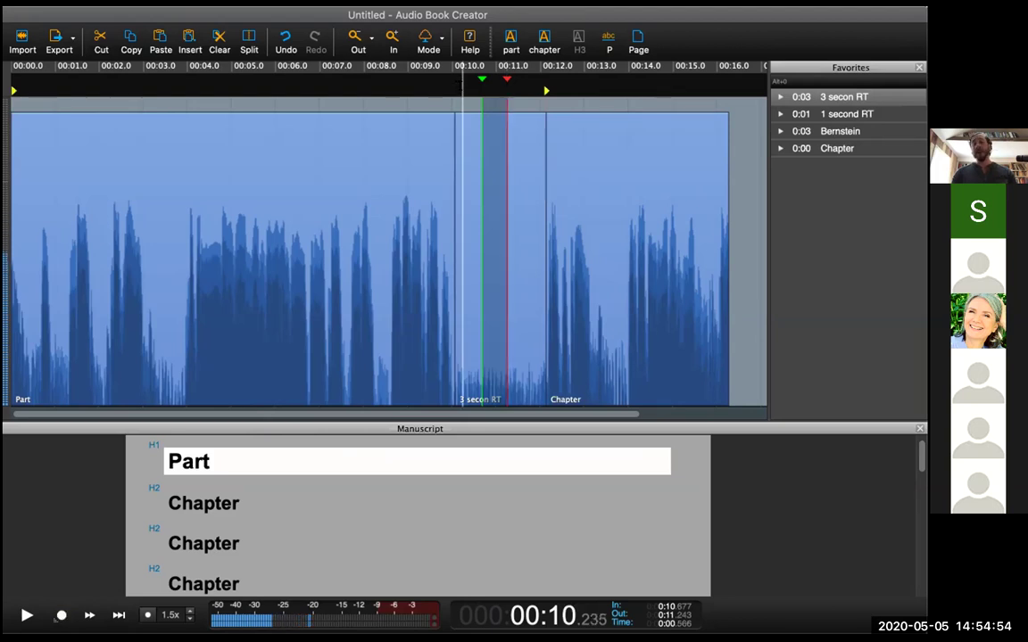
drag(462, 84, 498, 86)
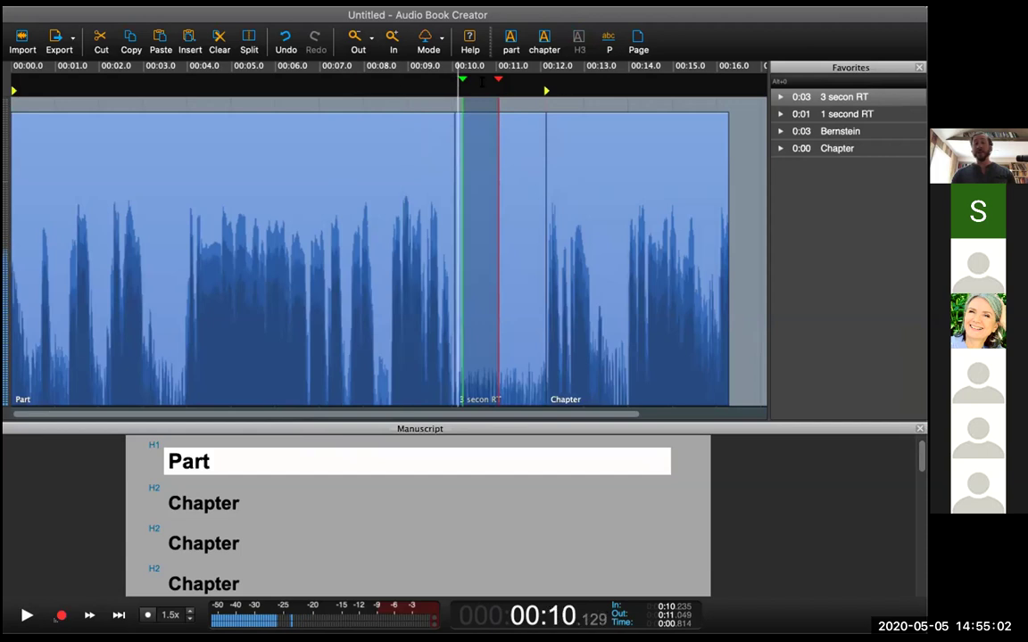
click(531, 79)
click(422, 86)
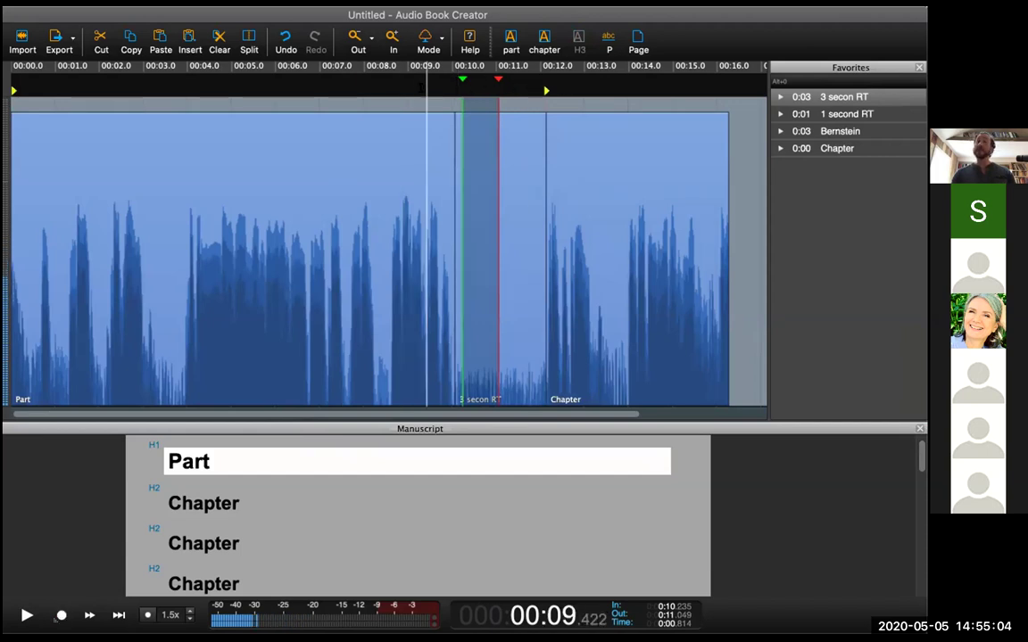
click(395, 92)
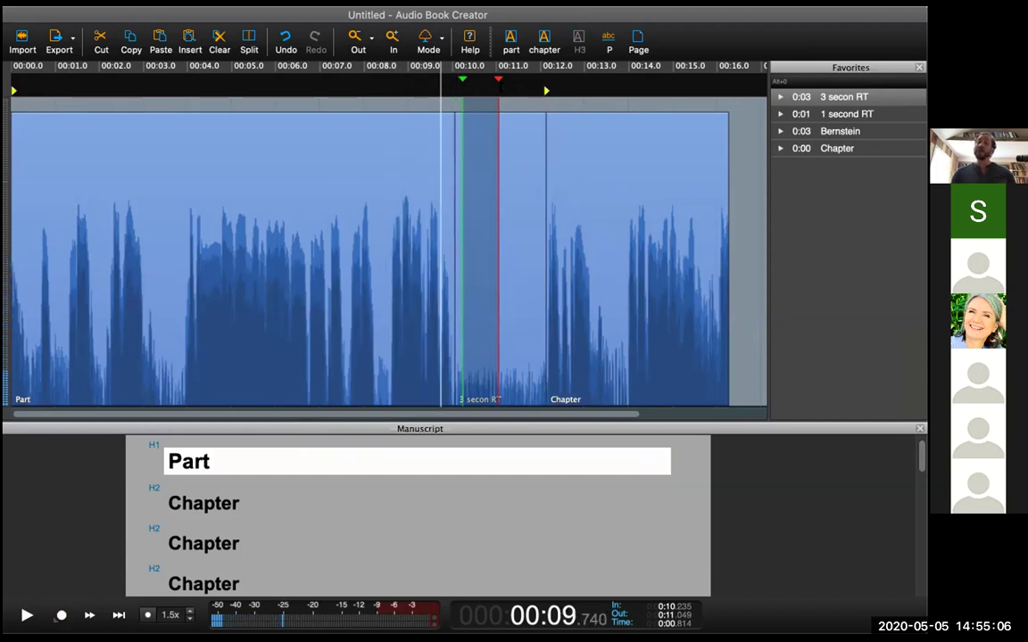
click(498, 86)
click(413, 87)
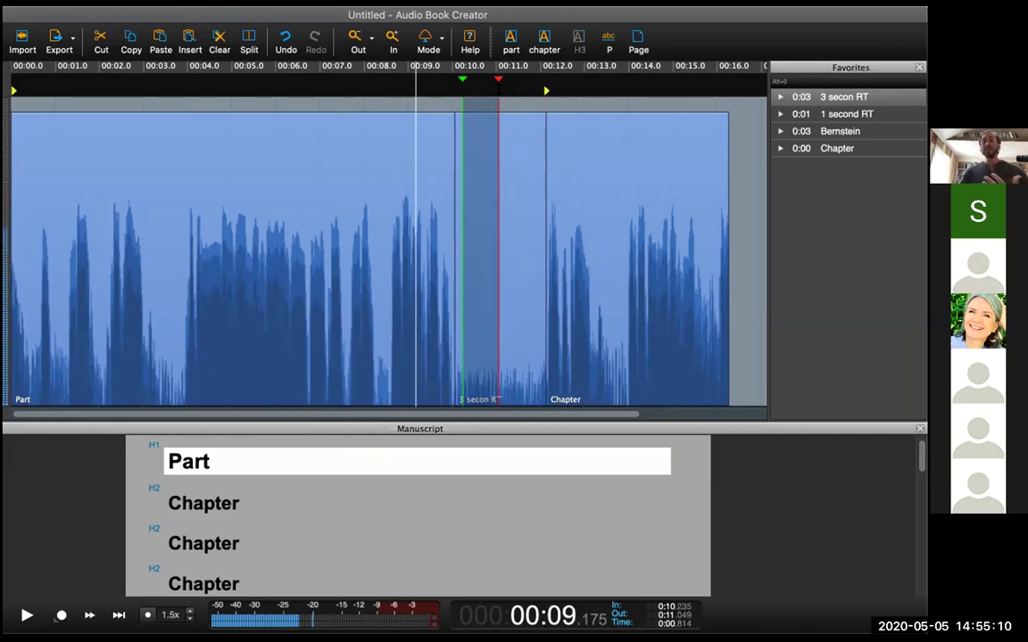
drag(373, 90, 446, 83)
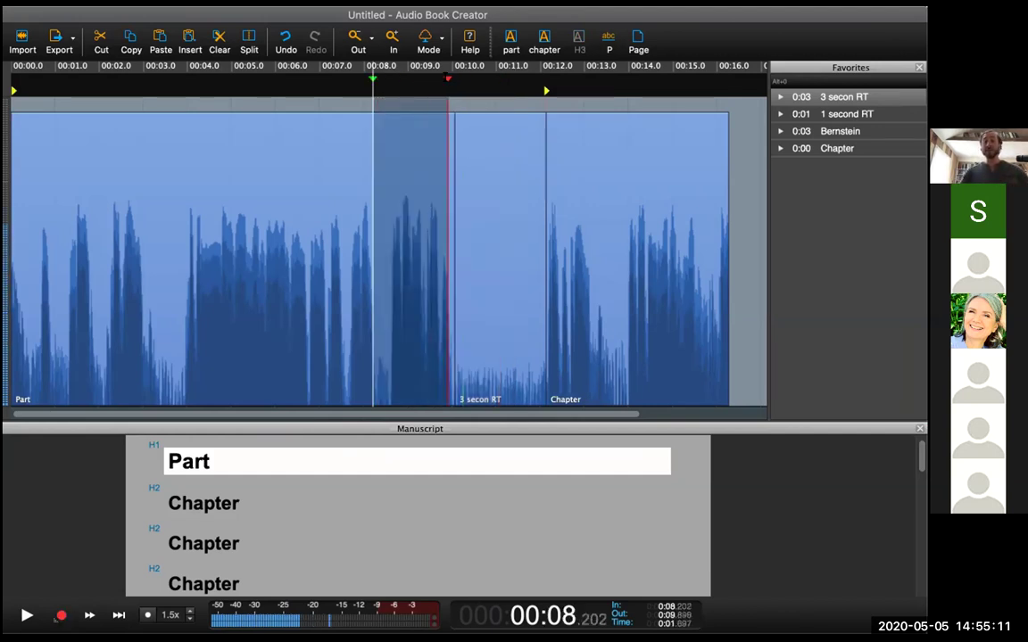
click(441, 81)
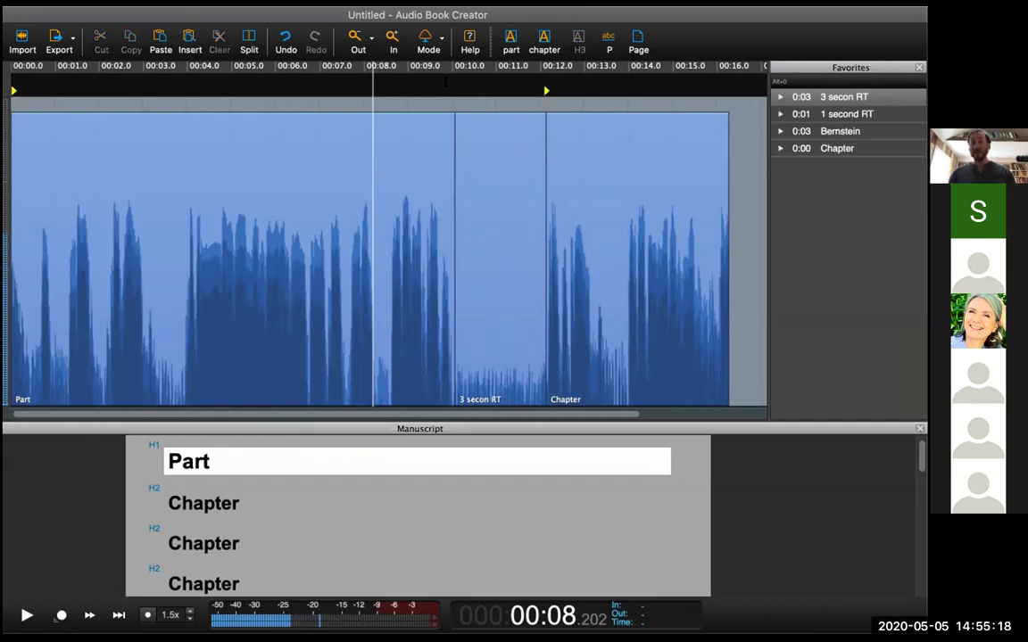
- Try cutting the range from about 00:10.76 to 00:11.35 out of the room-tone clip, and undo the cut
drag(510, 87, 487, 86)
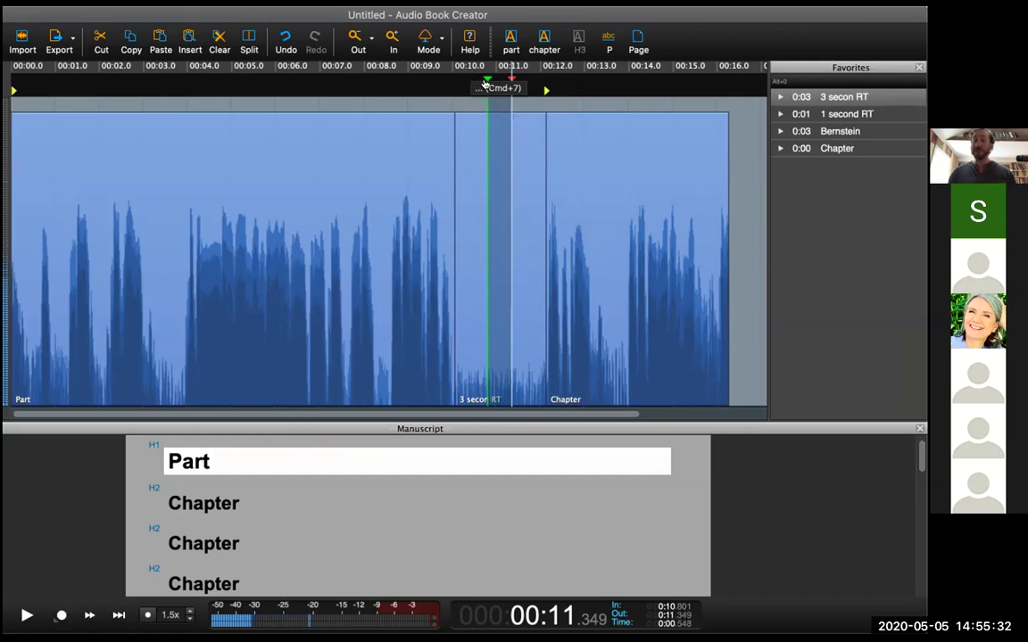
mouse_move(485, 79)
mouse_down()
mouse_move(416, 85)
mouse_move(480, 98)
mouse_up()
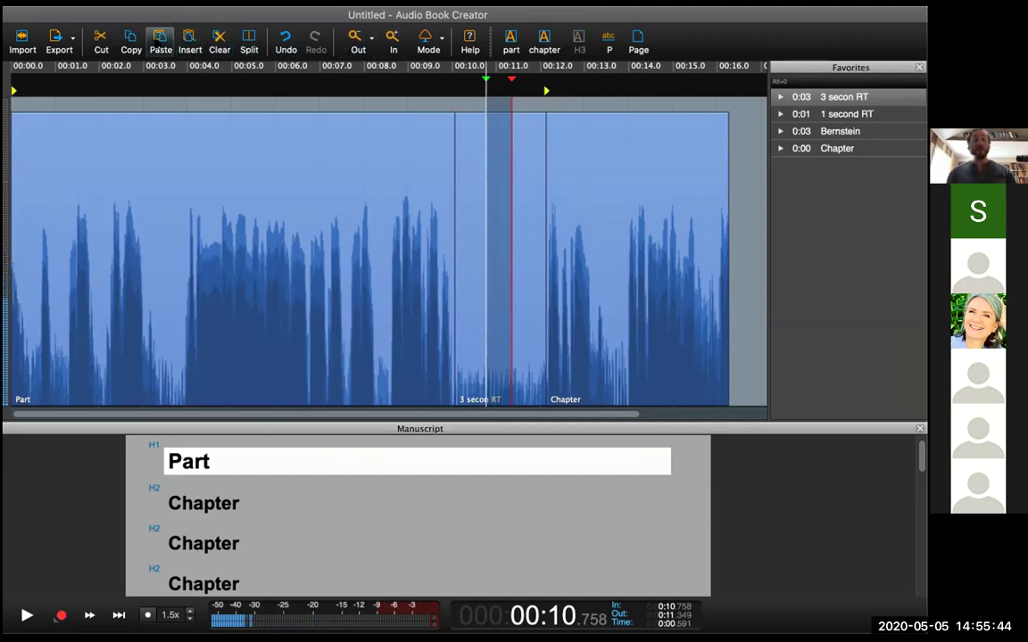
click(99, 43)
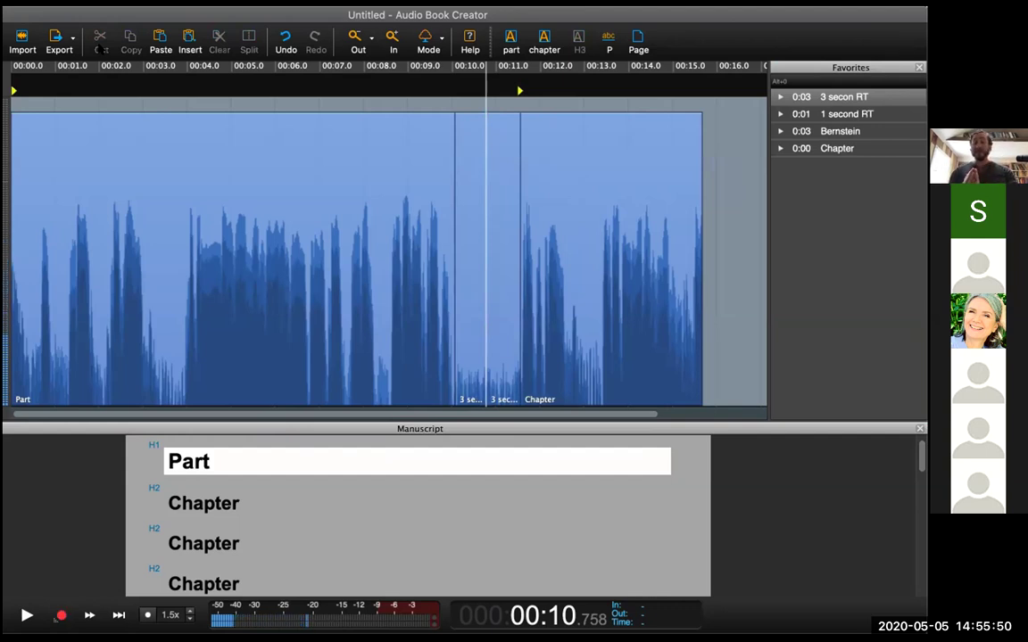
click(272, 39)
key(ctrl+z)
- Cut the range from about 00:10.22 to 00:11.79 out of the room-tone clip and play back the shortened pause
click(461, 100)
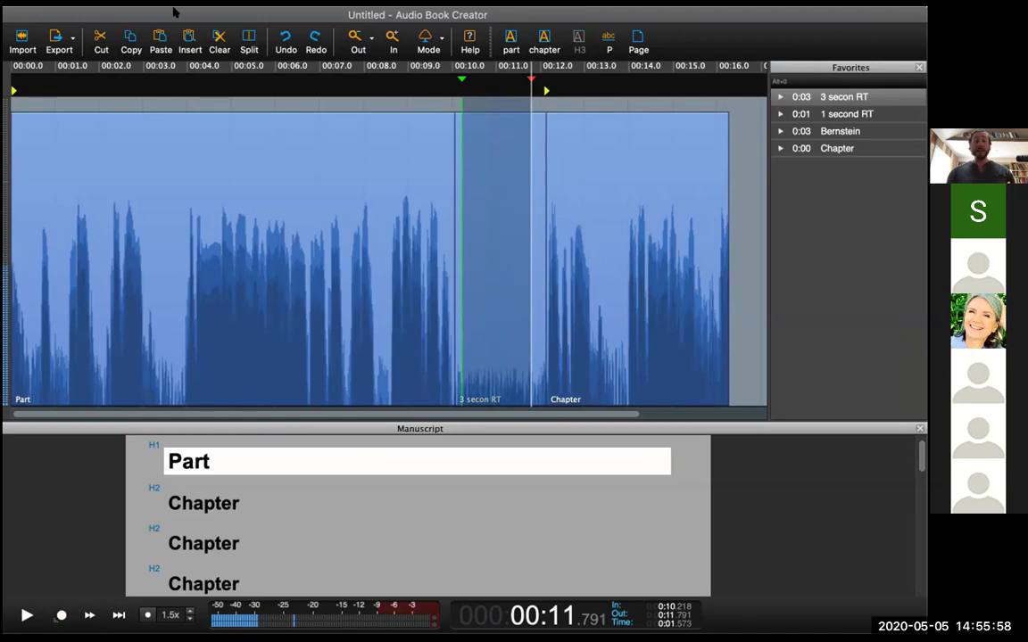
click(100, 43)
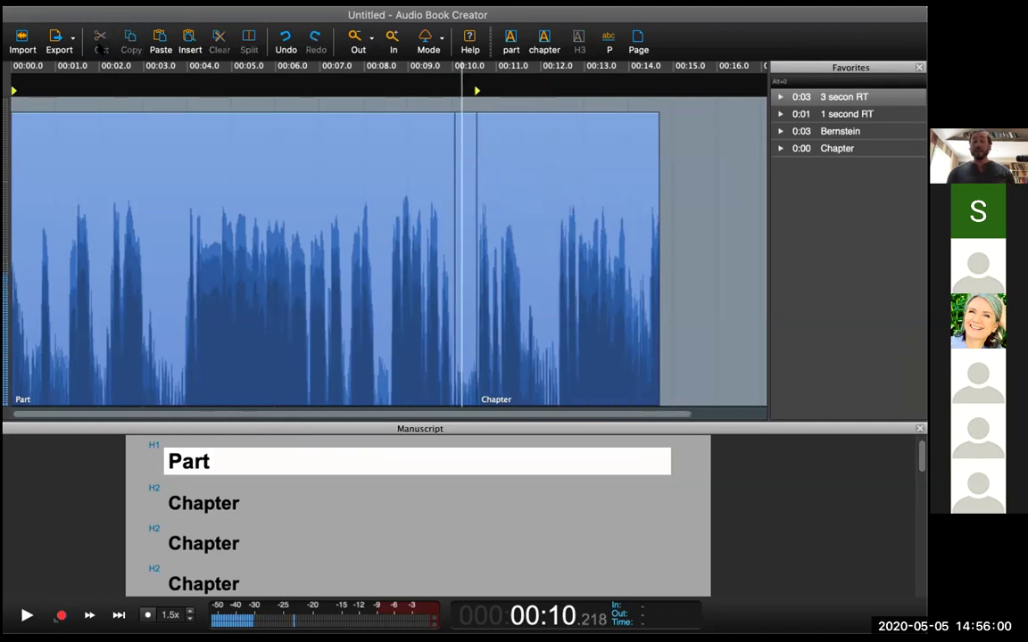
key(space)
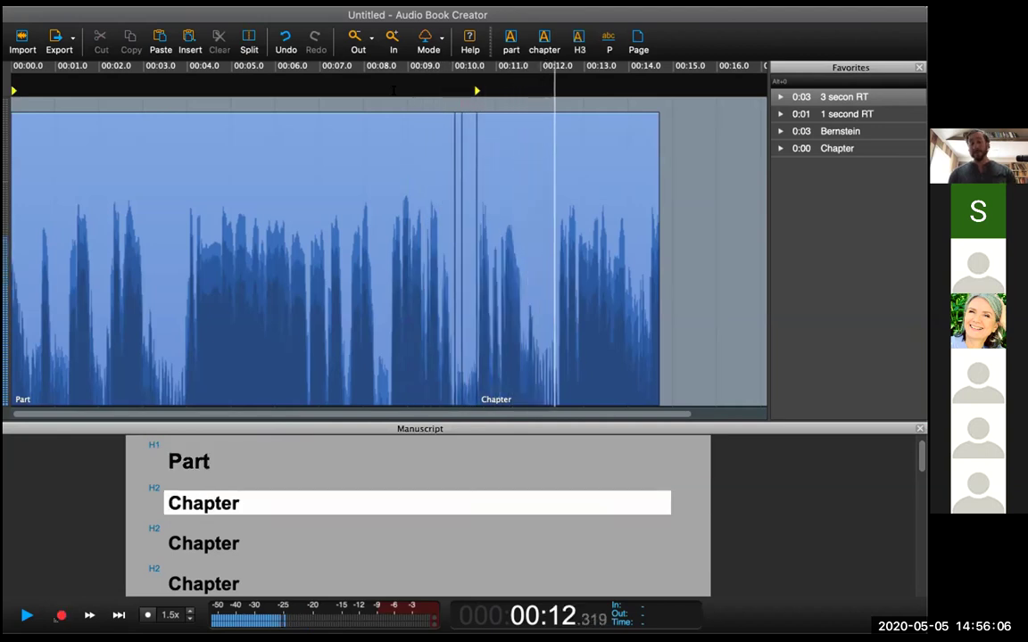
- Undo the last cut in the room-tone clip and clear the restored range
key(space)
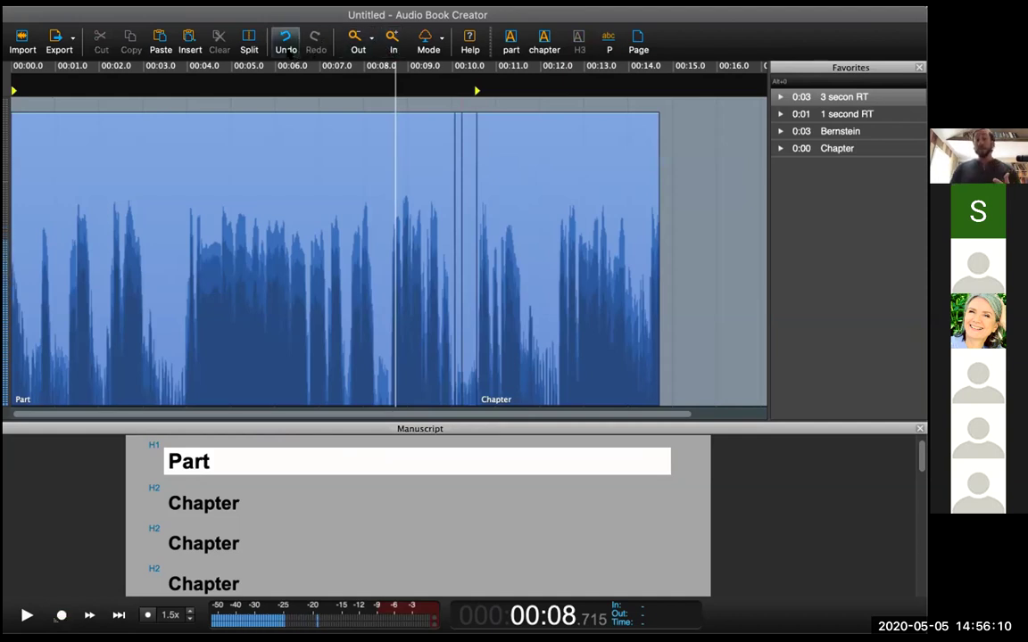
click(286, 43)
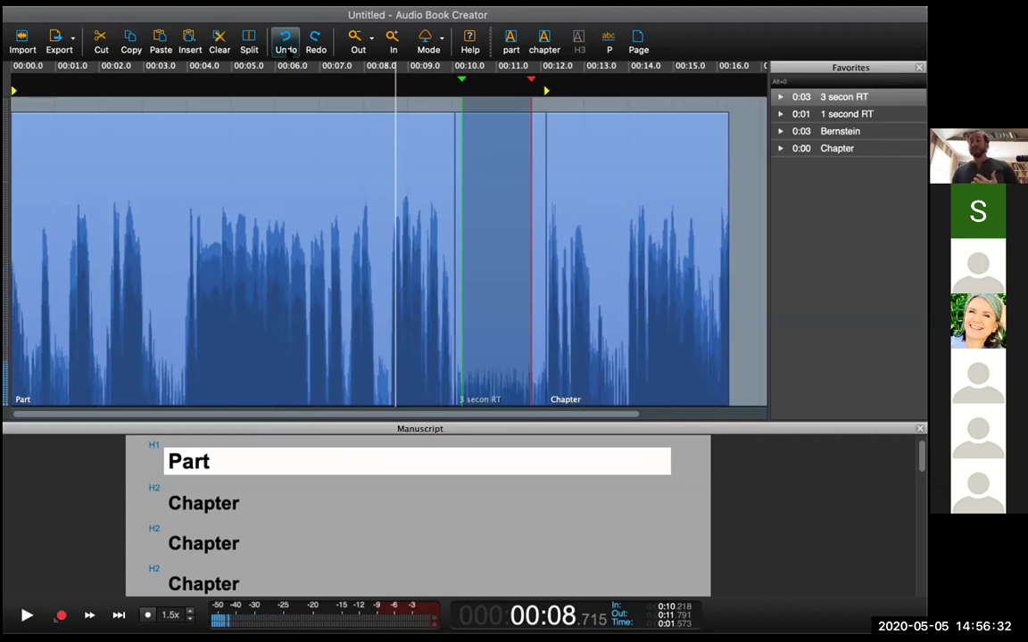
double_click(735, 15)
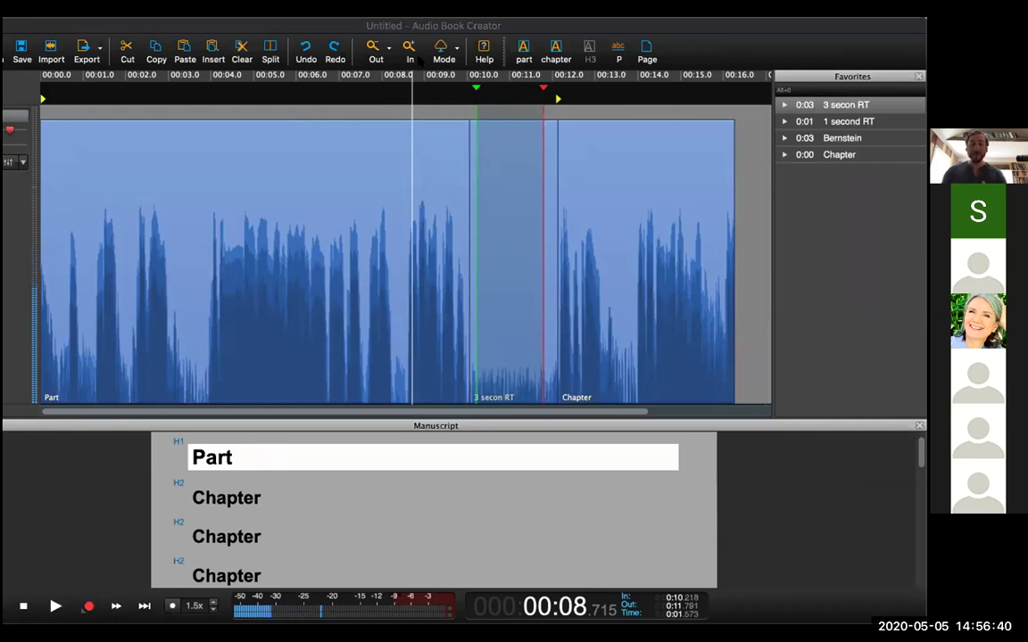
click(192, 25)
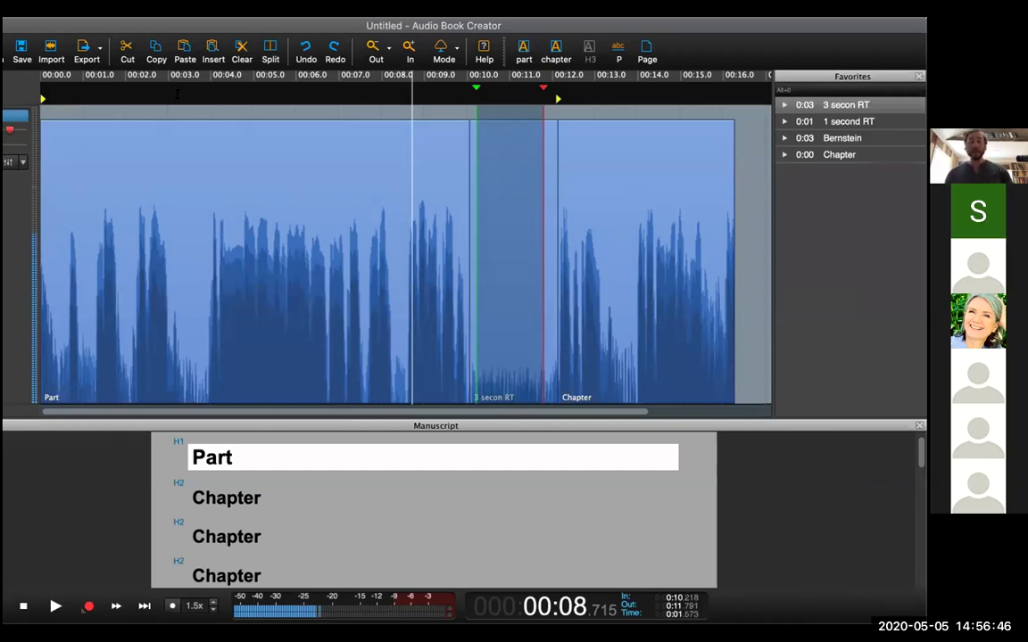
key(Escape)
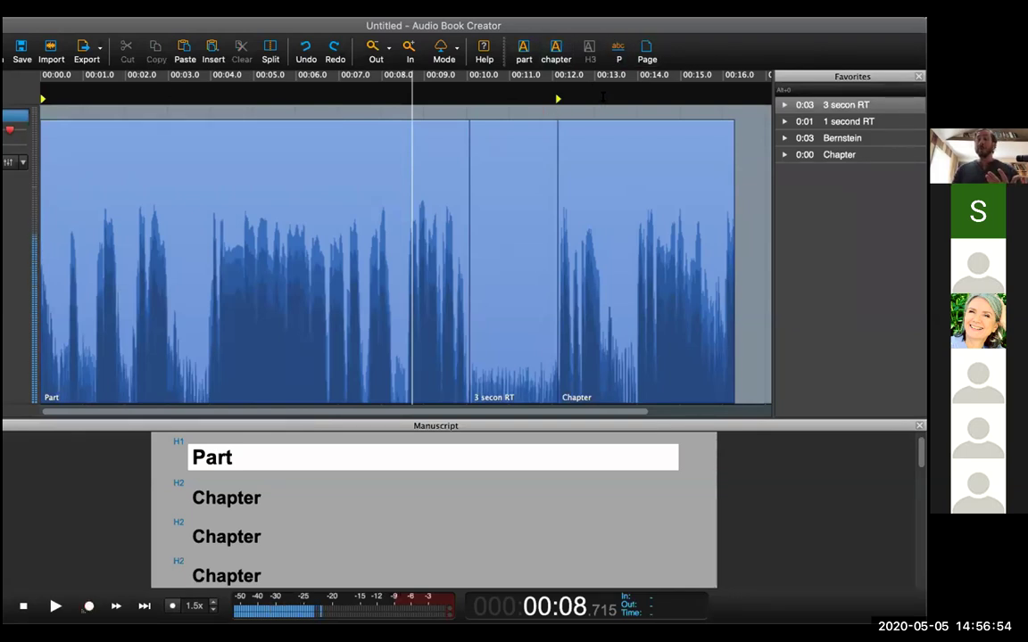
- Position the playhead at about 00:13.5, in the pause after the first phrase of the Chapter clip
click(604, 103)
click(383, 89)
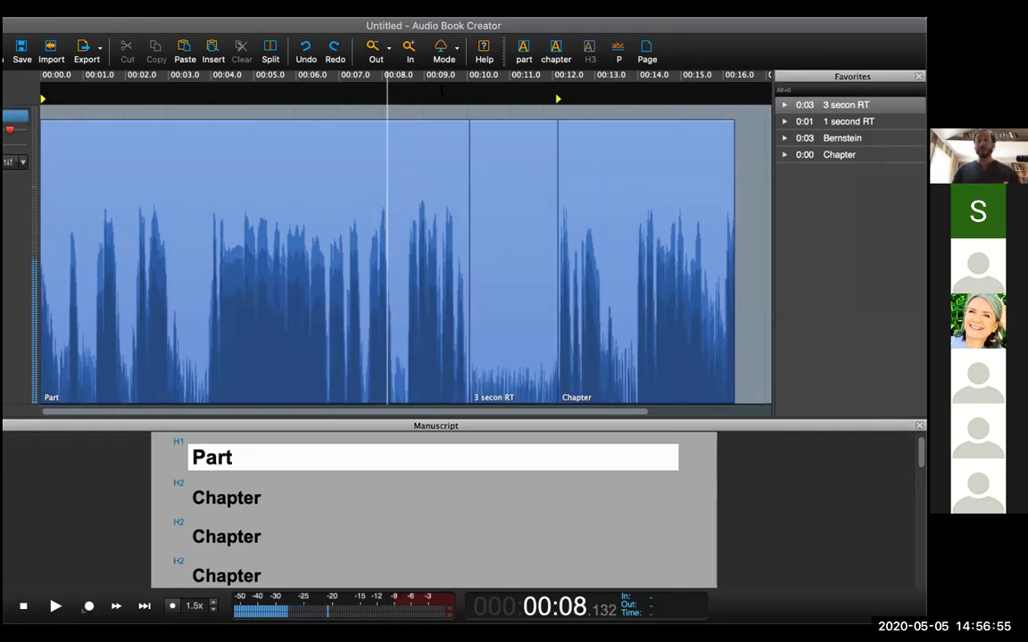
click(615, 89)
click(695, 90)
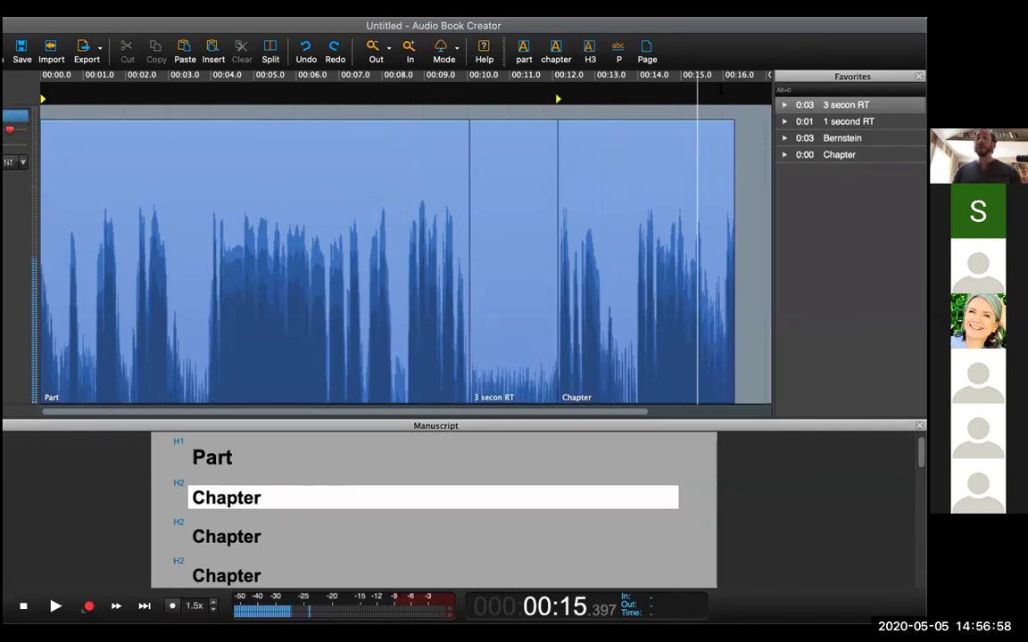
click(688, 90)
click(636, 90)
click(614, 92)
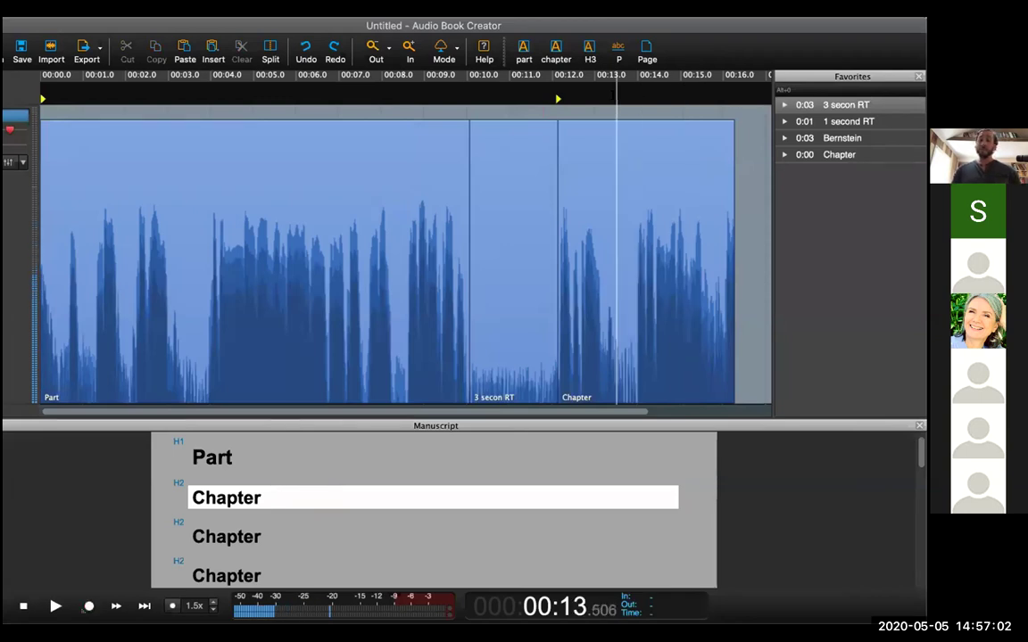
double_click(335, 27)
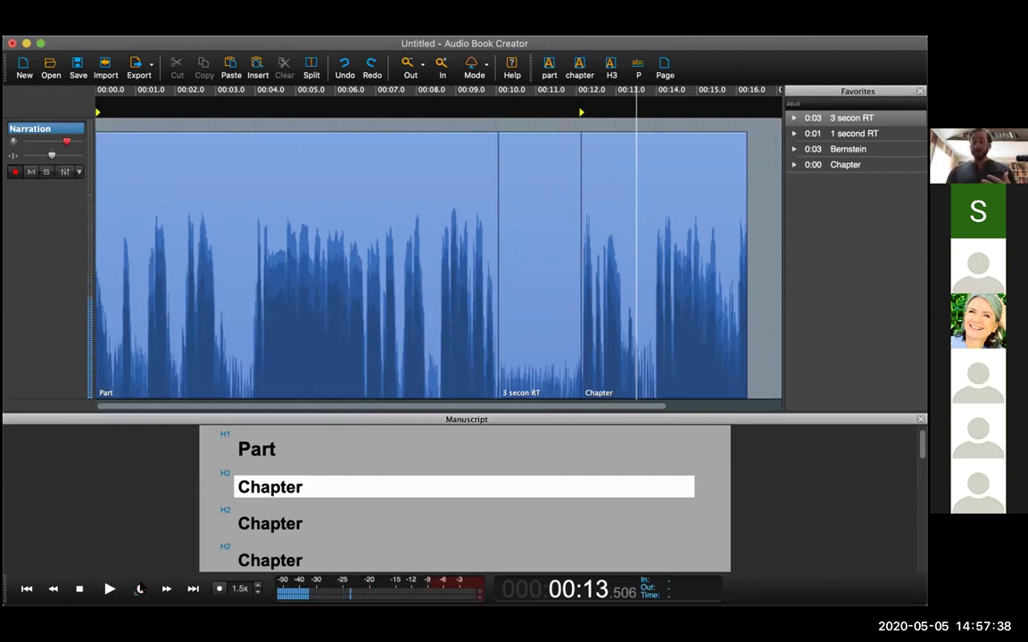
- Try recording new narration over the existing audio from about 00:13.5 to 00:20.75 and play back the transition
key(space)
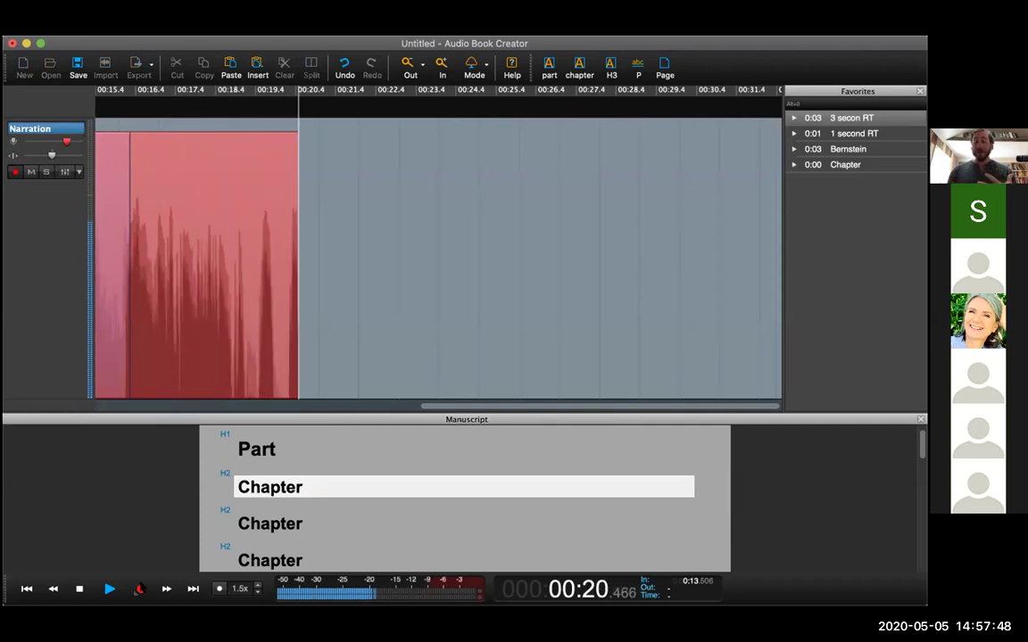
key(space)
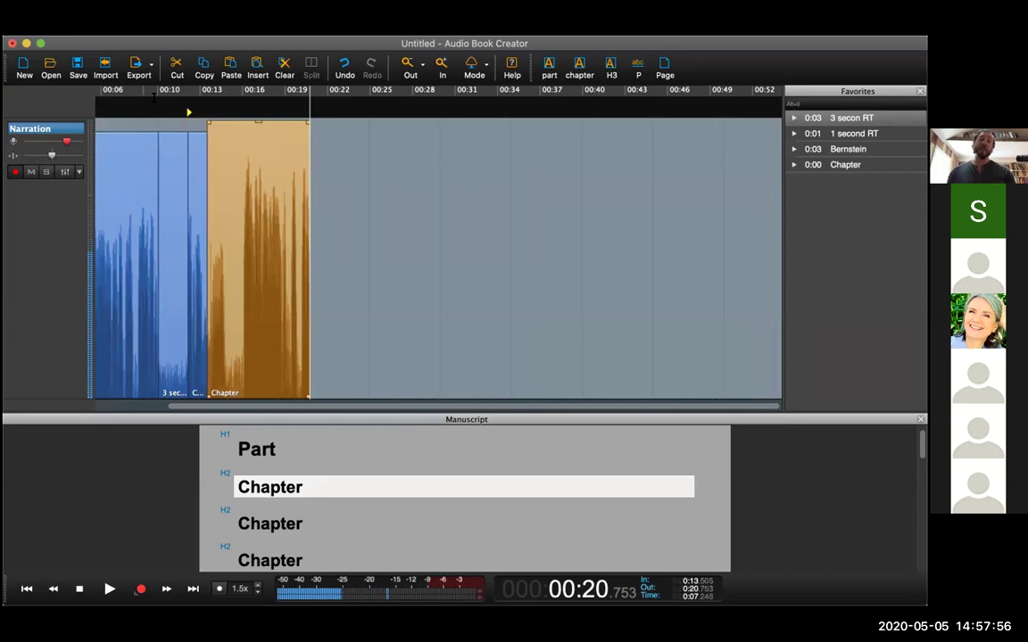
key(Up)
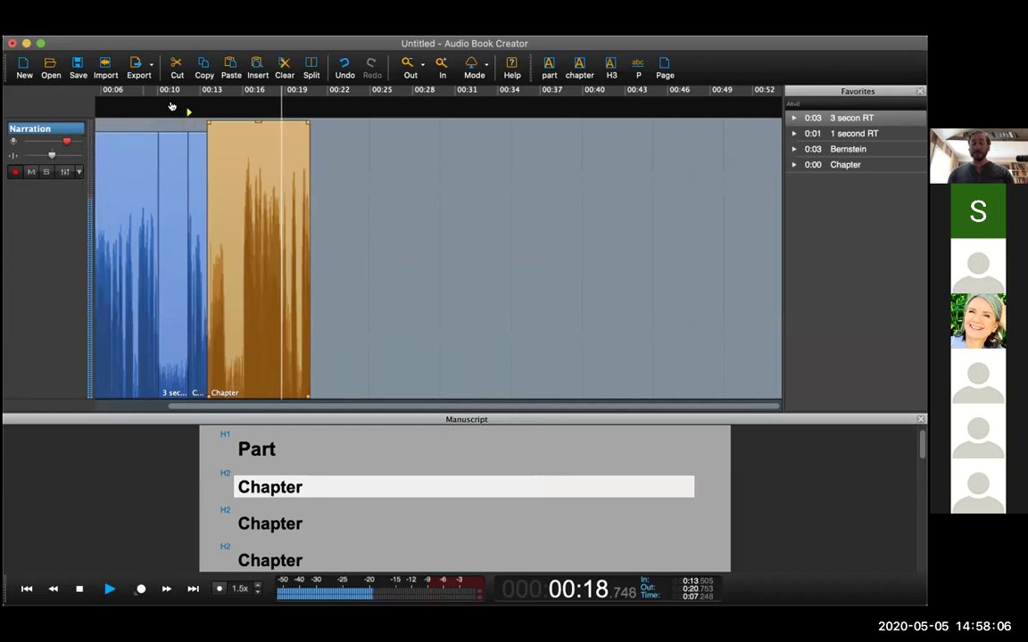
key(space)
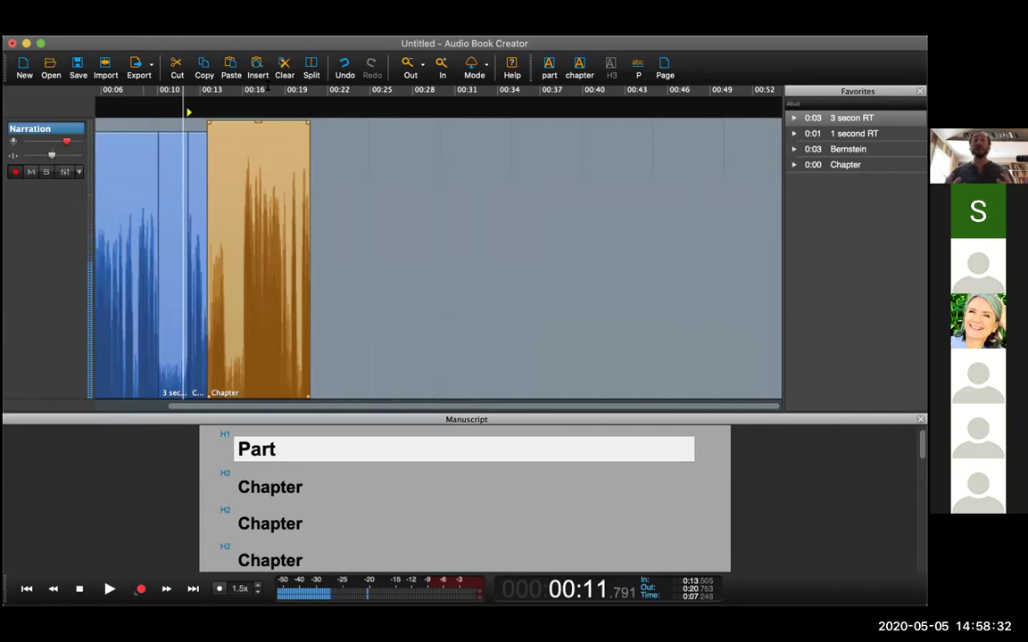
- Undo the new narration recording in the Chapter section
click(141, 589)
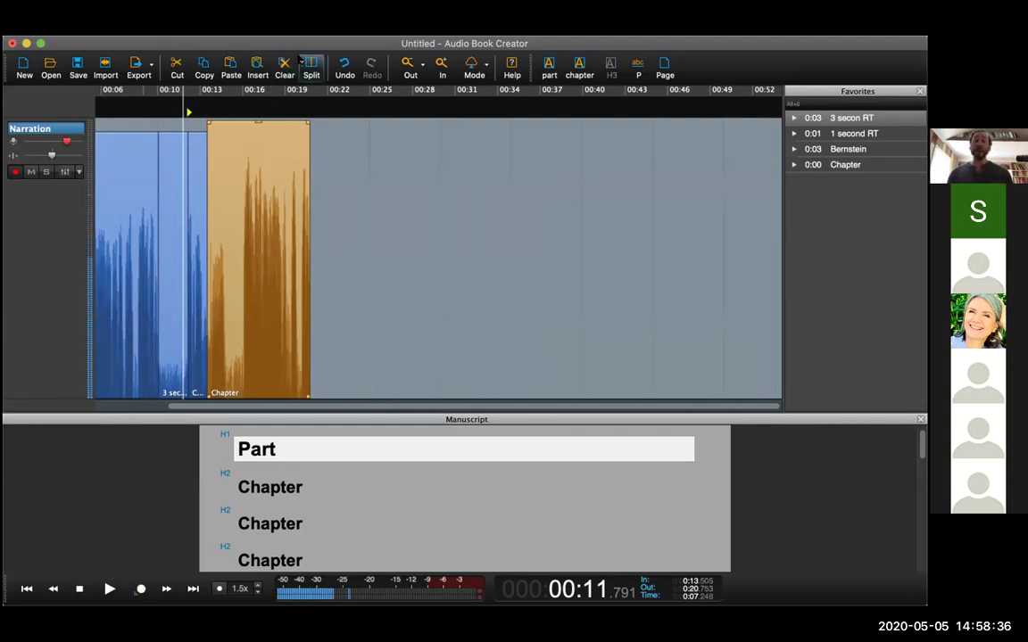
click(306, 63)
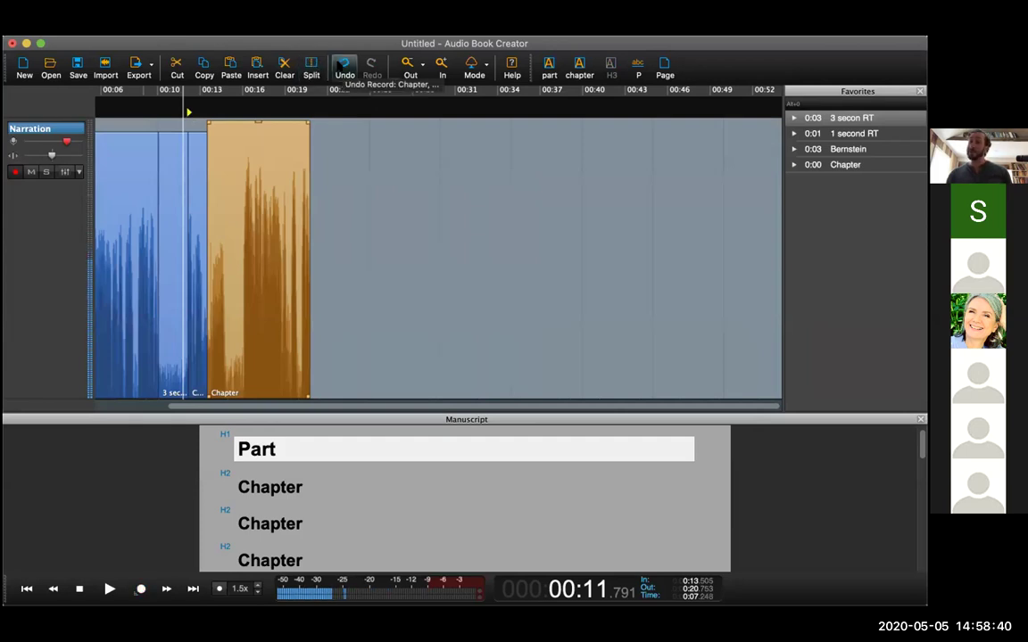
click(344, 65)
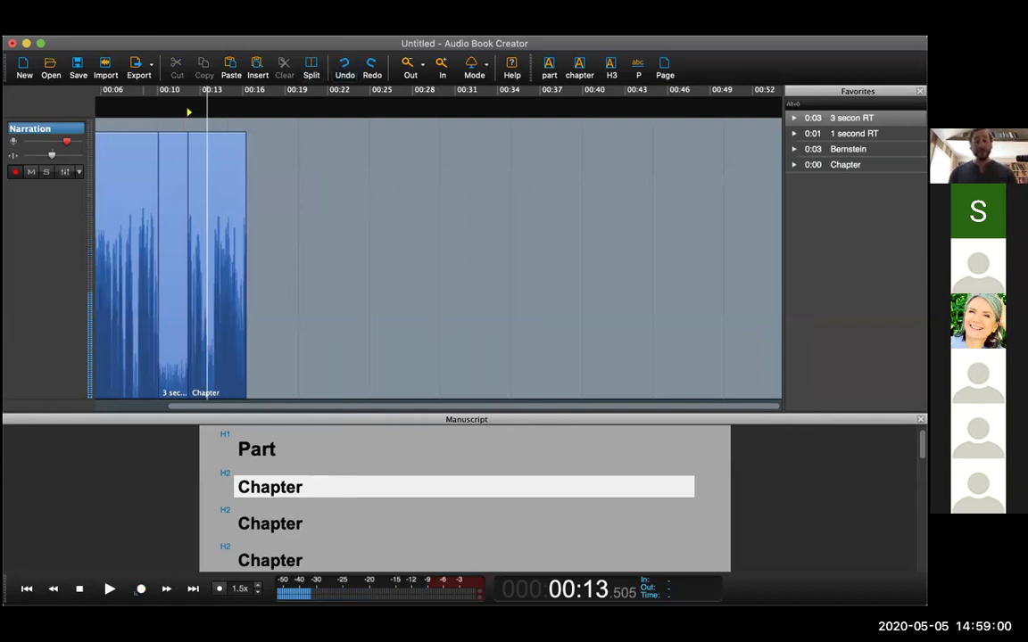
- Record replacement narration from about 00:13.5 to 00:22.0 and play it back from the end of the room-tone clip
click(140, 590)
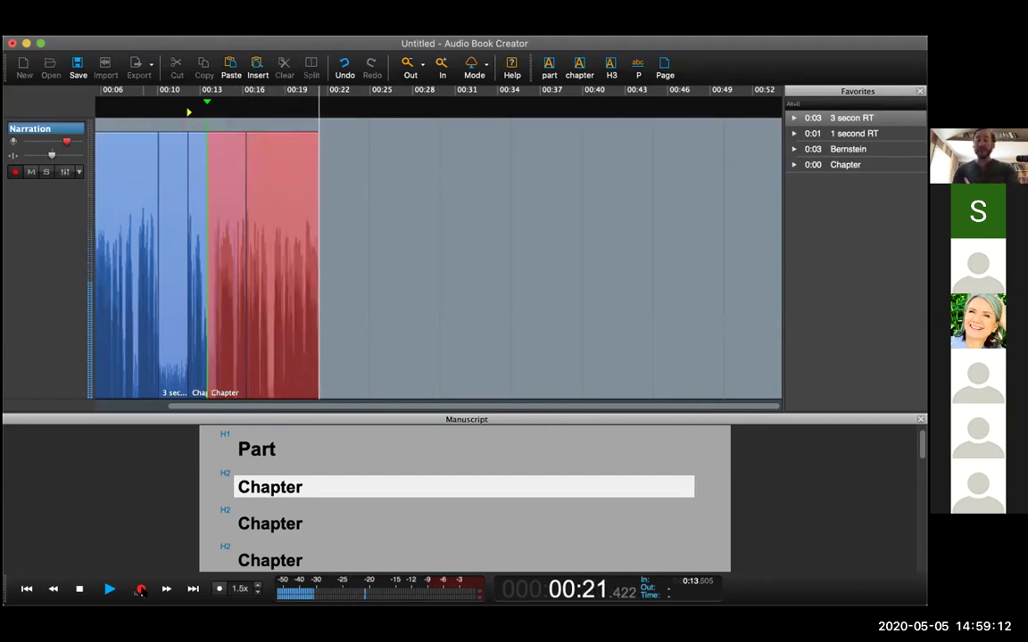
click(140, 589)
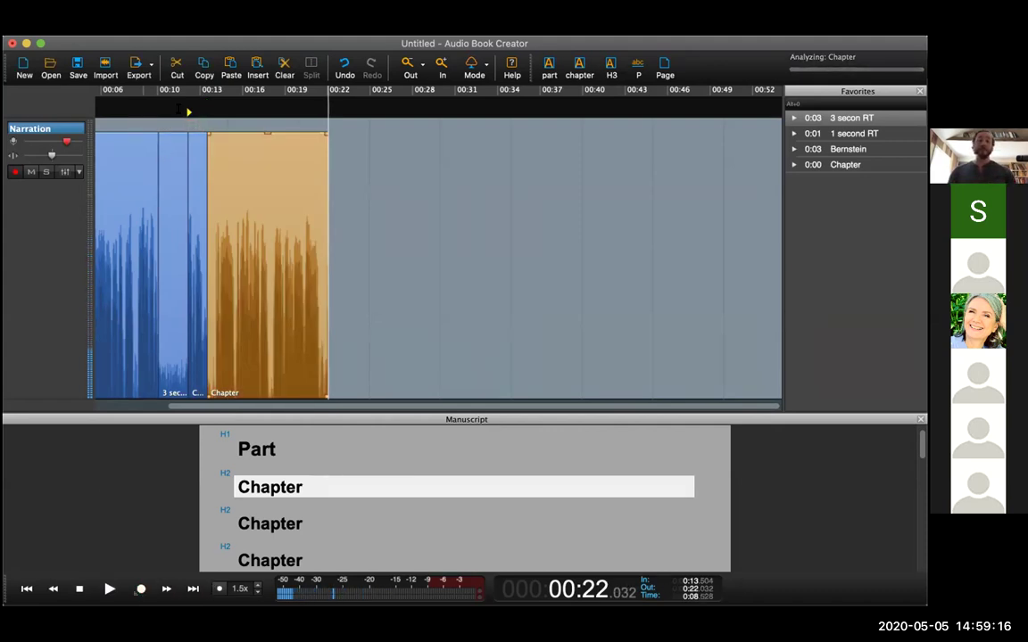
click(174, 125)
key(space)
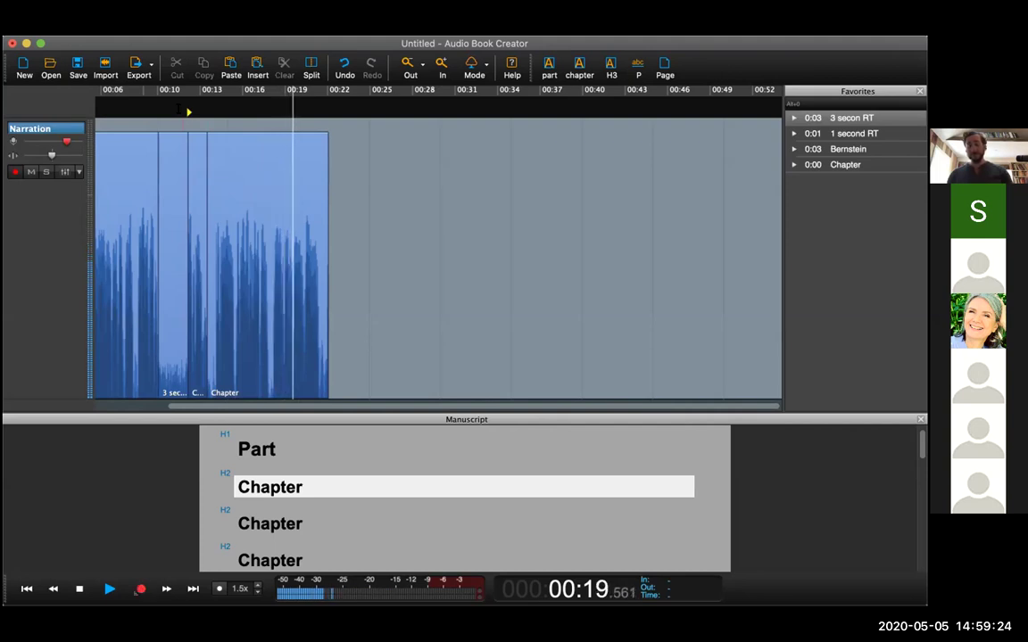
key(space)
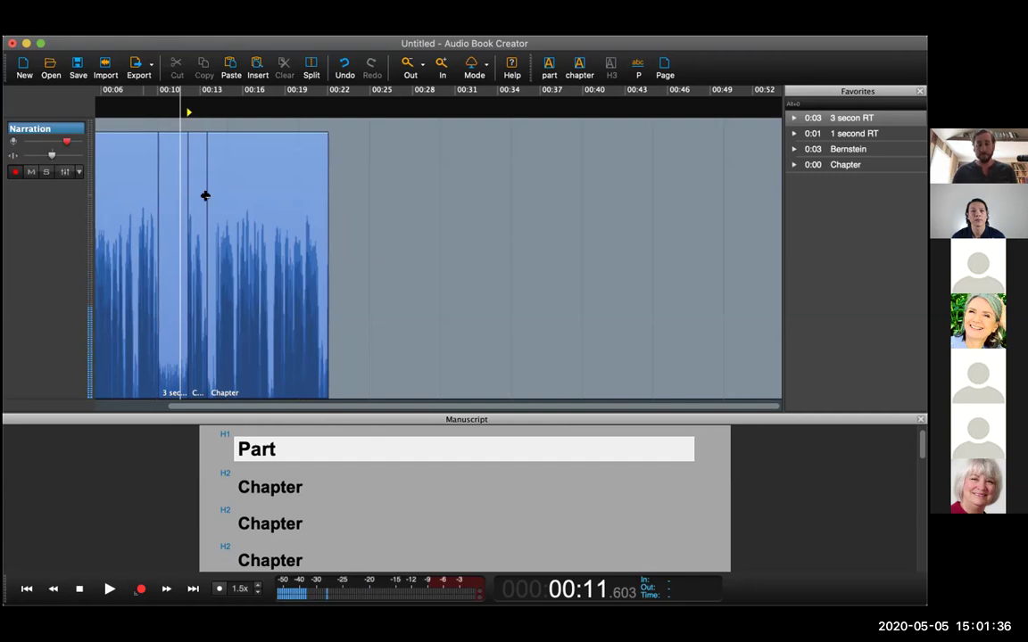
- Locate the audio positions of the first two Chapter headings and the Part heading through the manuscript
click(268, 487)
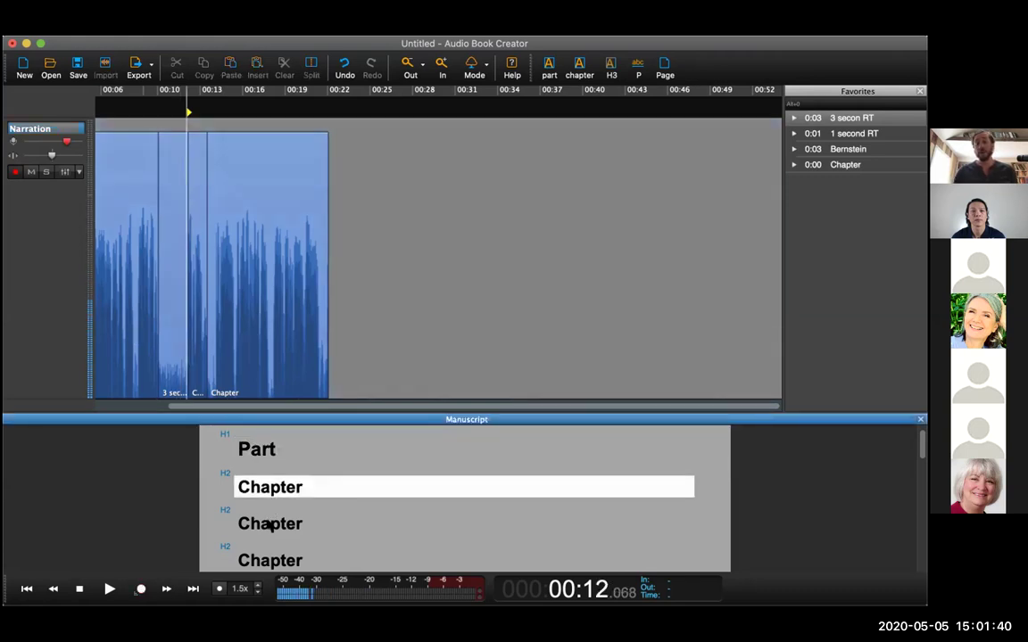
click(270, 527)
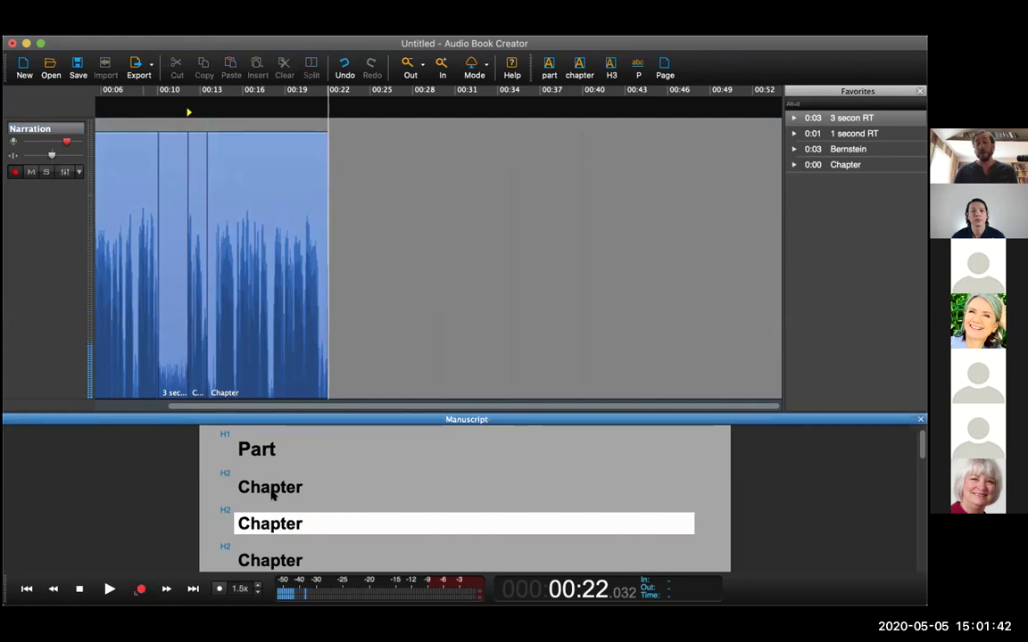
click(272, 493)
click(249, 453)
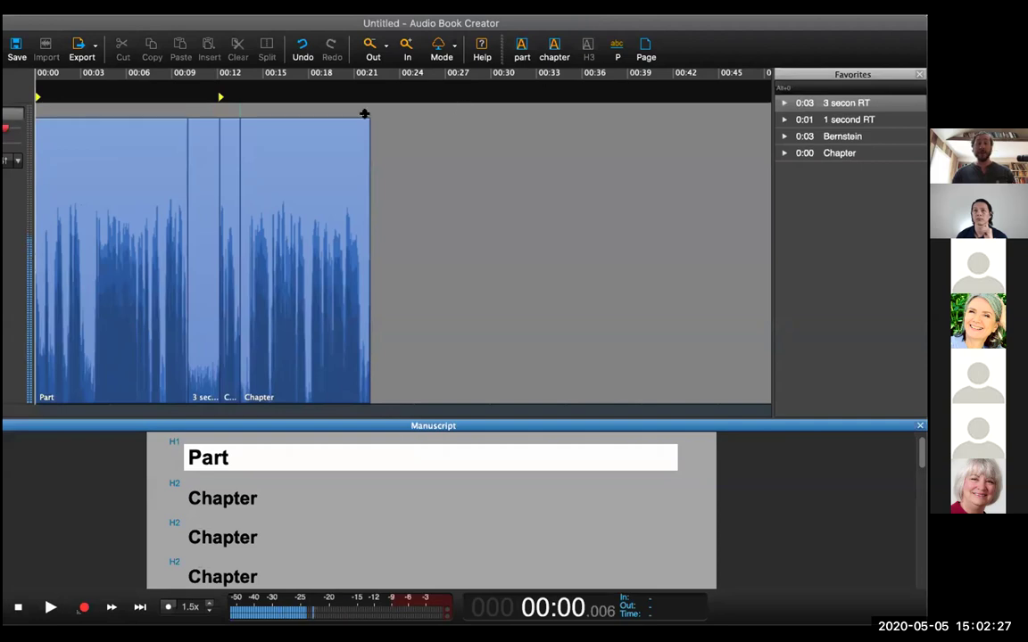
- Select the 3 secon RT clip before the Chapter marker and listen to its transition into the chapter speech
click(205, 125)
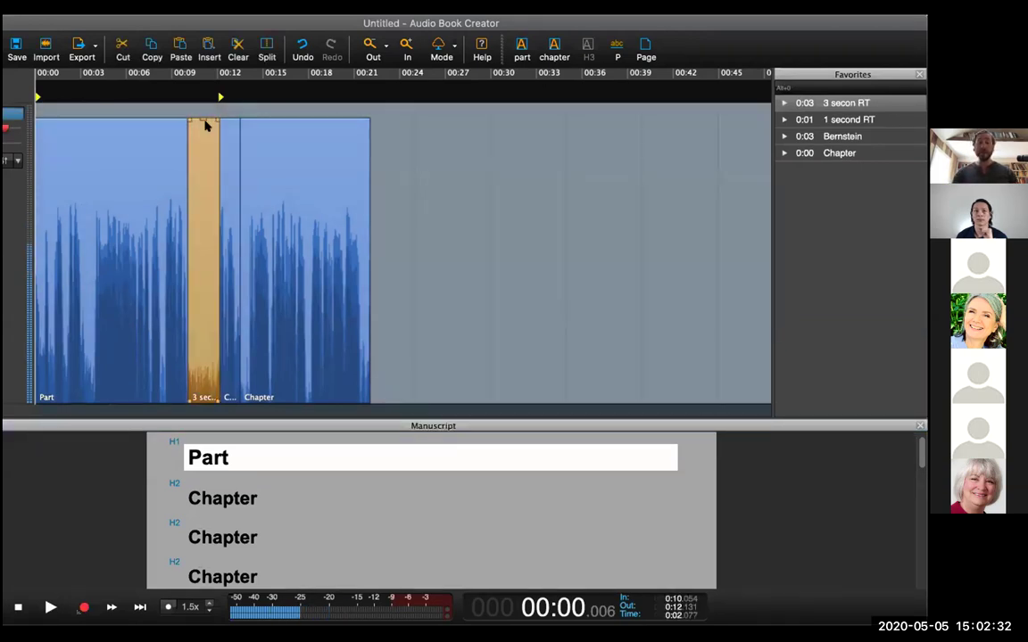
key(super+equal)
key(super+equal)
key(super+equal)
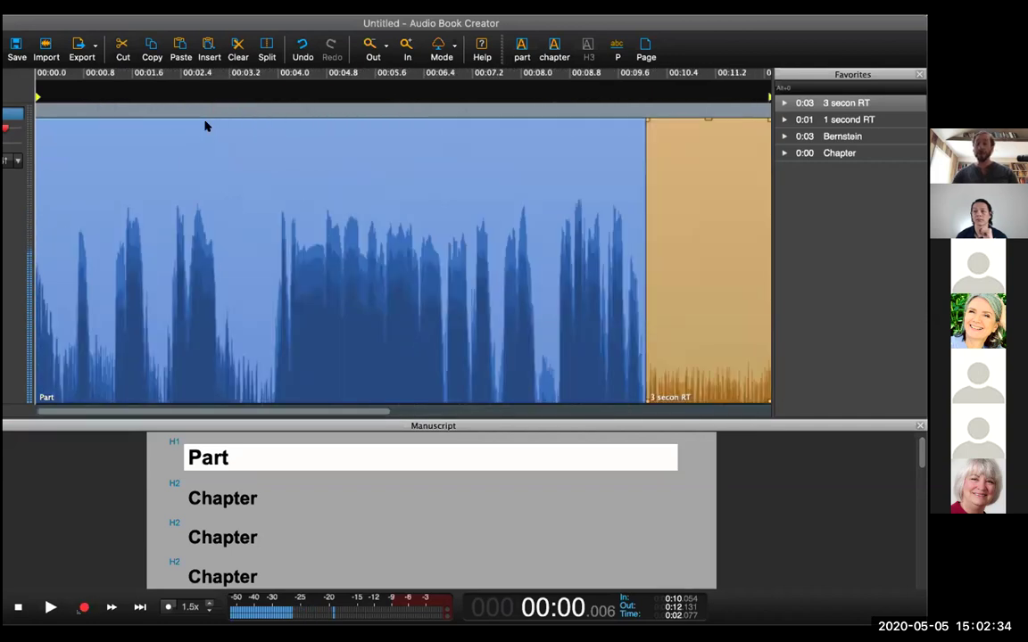
key(super+minus)
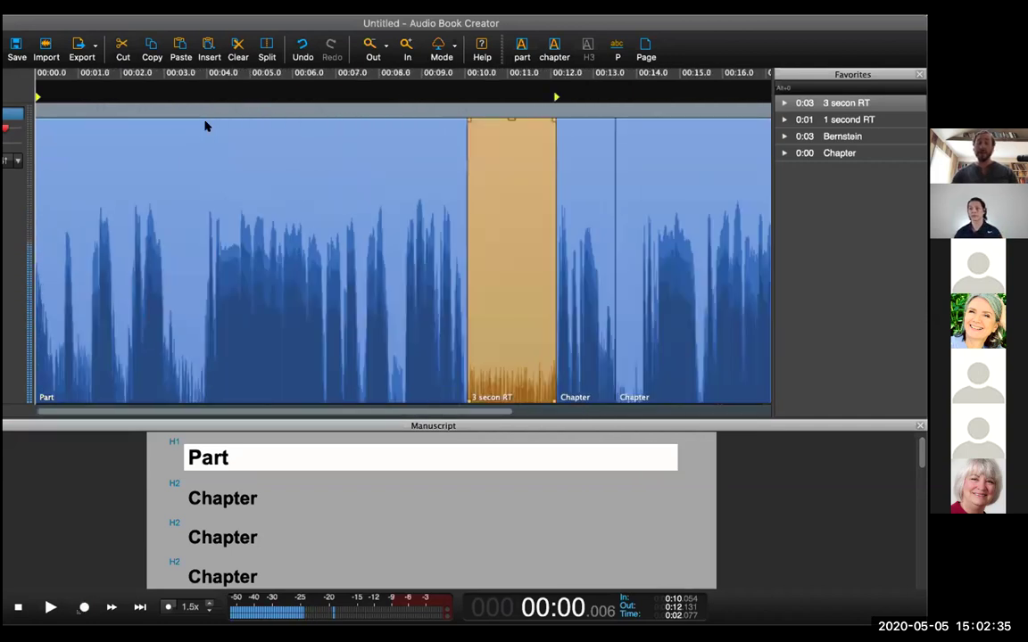
click(535, 88)
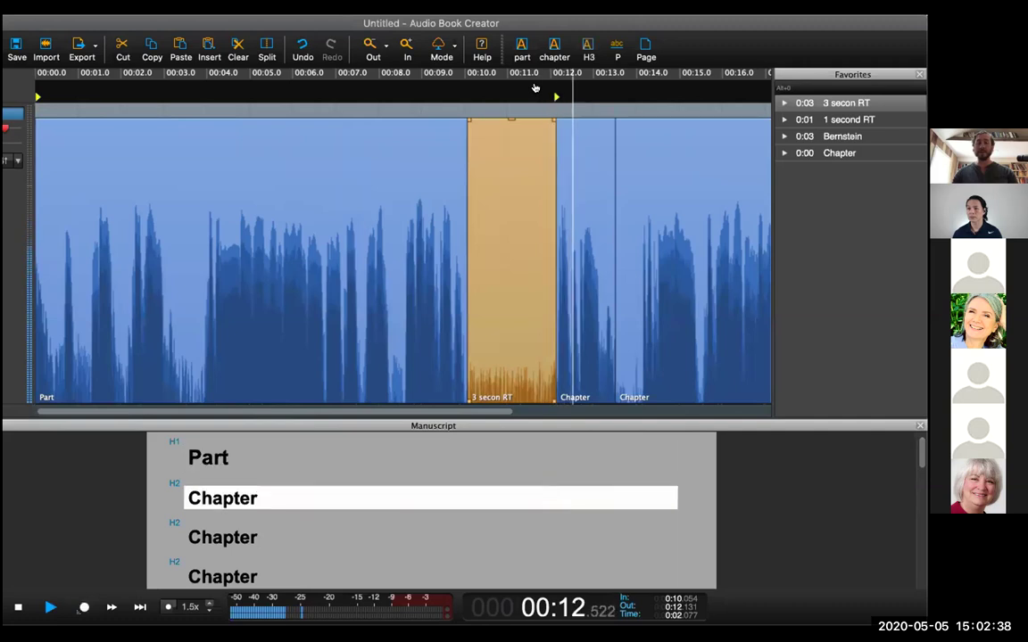
key(space)
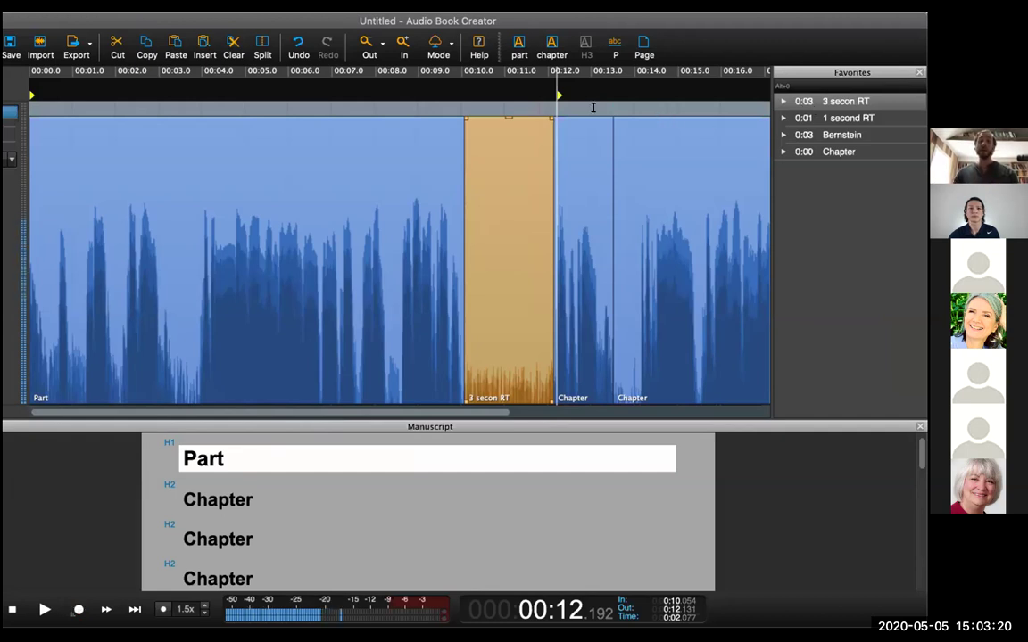
- Cut out the shortened 3 secon RT clip and insert the full 3 secon RT favorite at about 00:10.05
click(462, 136)
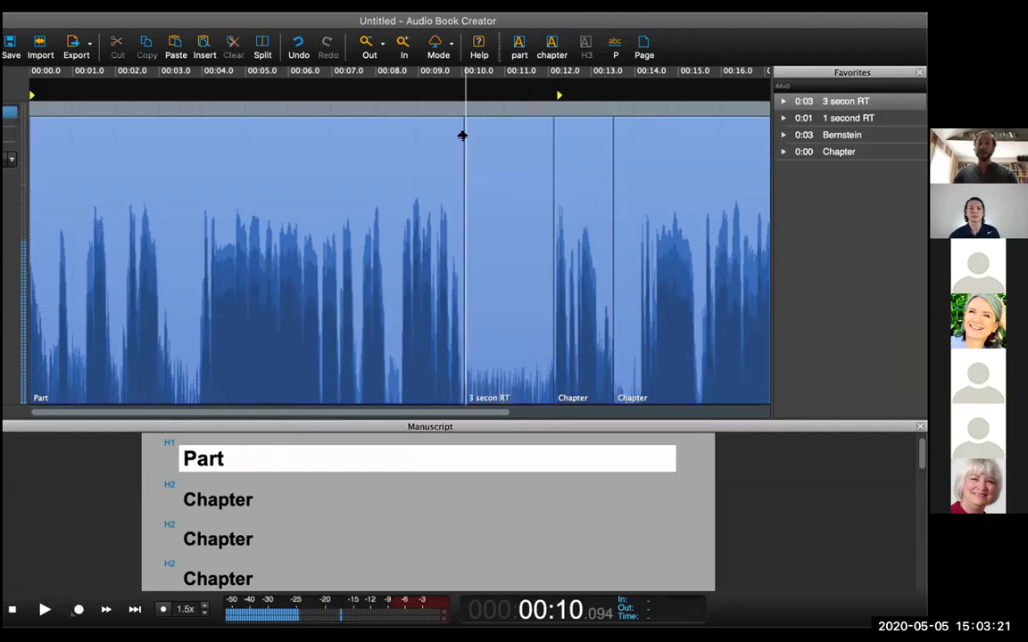
click(533, 121)
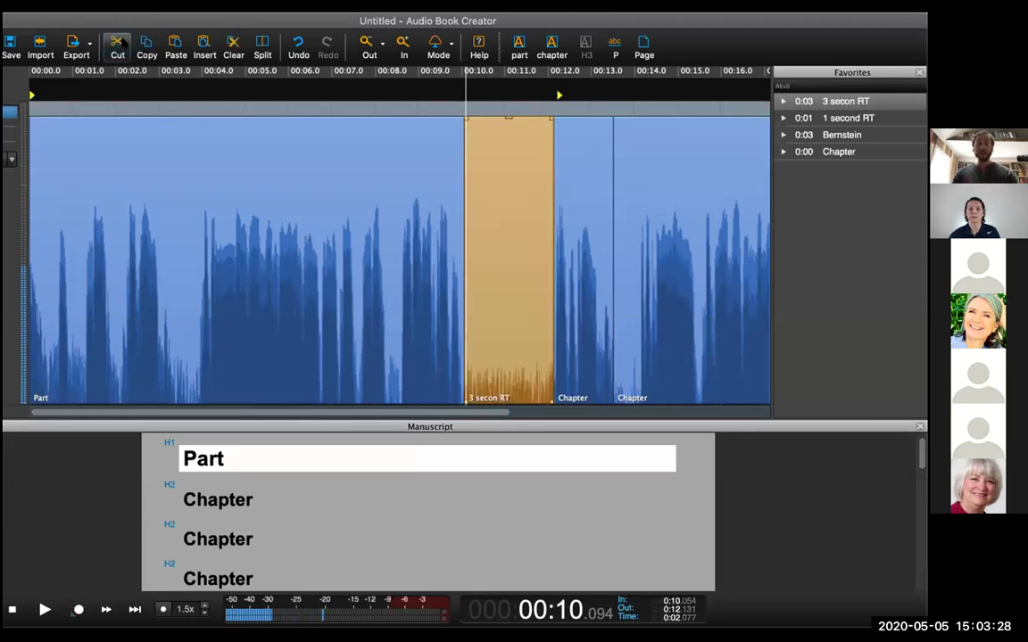
click(117, 44)
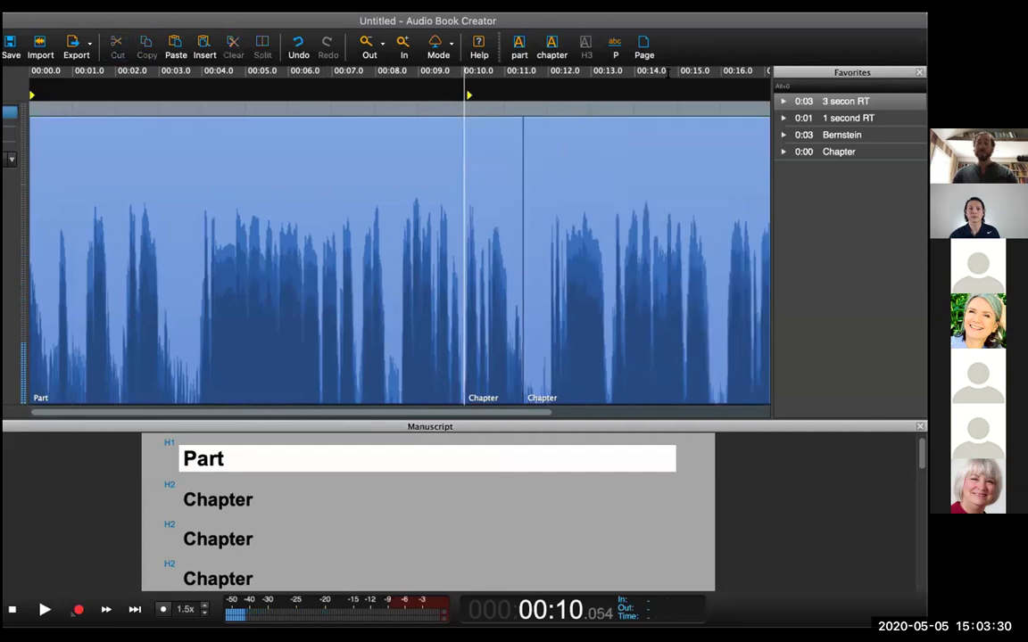
right_click(826, 100)
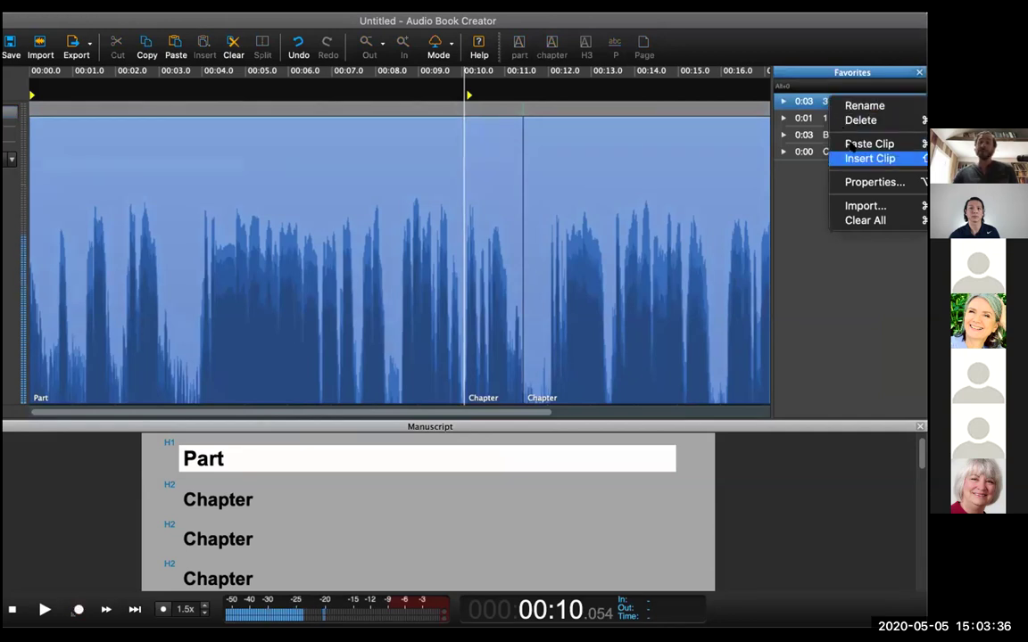
click(852, 159)
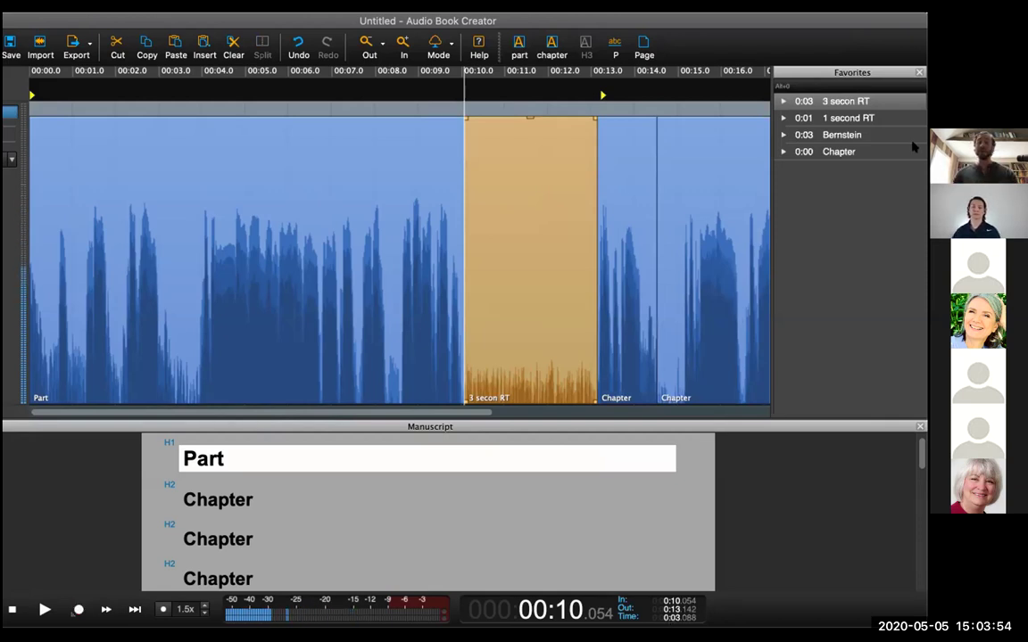
- Cut the pause from about 00:14.5 to 00:15.1 after the first Chapter speech, closing the gap
click(575, 96)
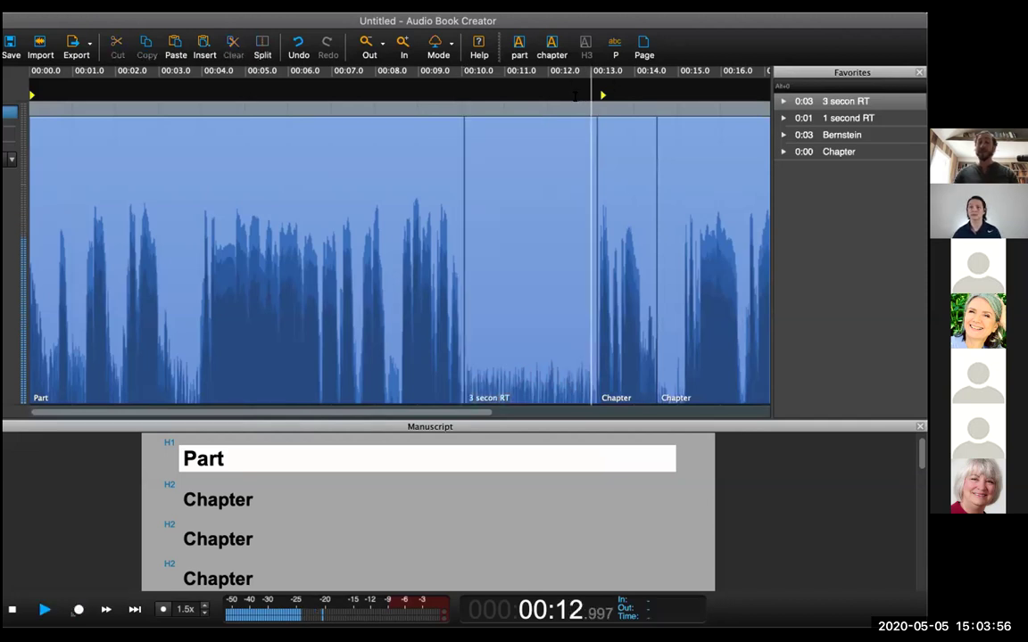
click(683, 96)
drag(682, 99, 656, 103)
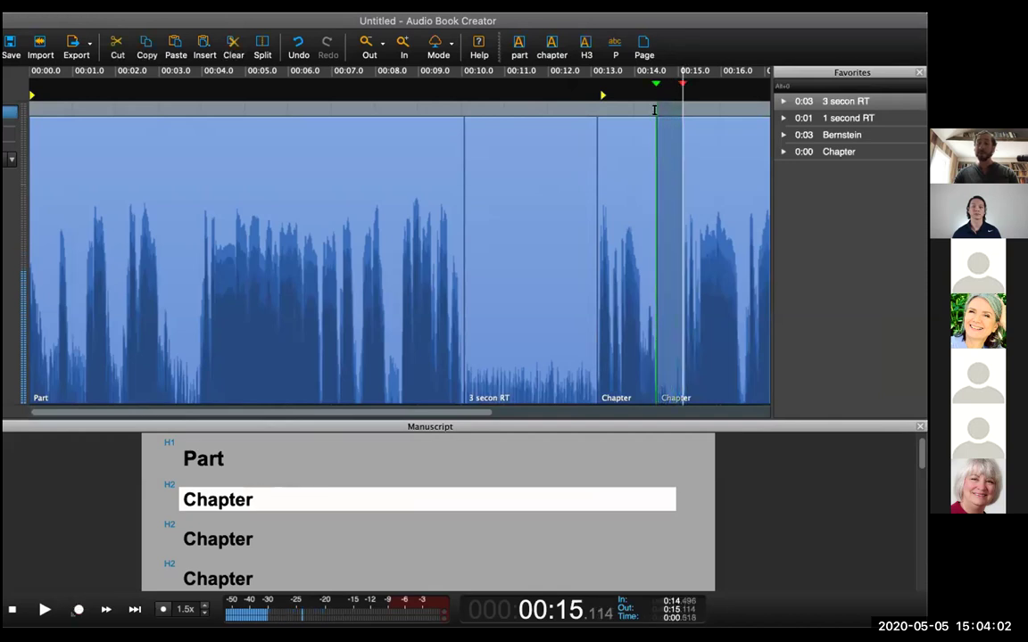
click(654, 110)
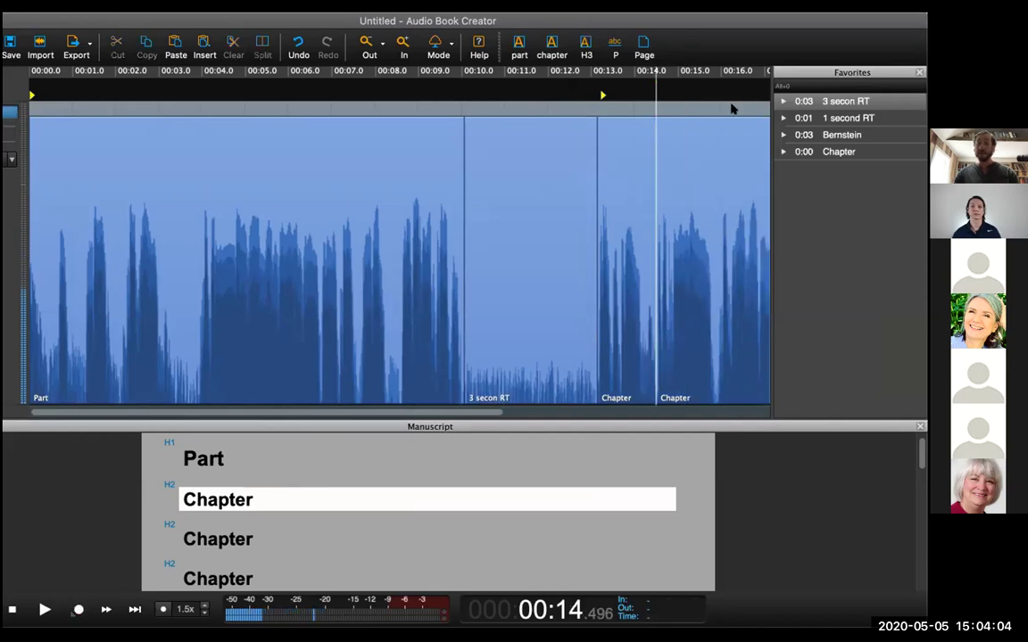
- Insert the 1 second RT favorite at about 00:14.5 and listen to the transition out of the chapter heading
right_click(841, 118)
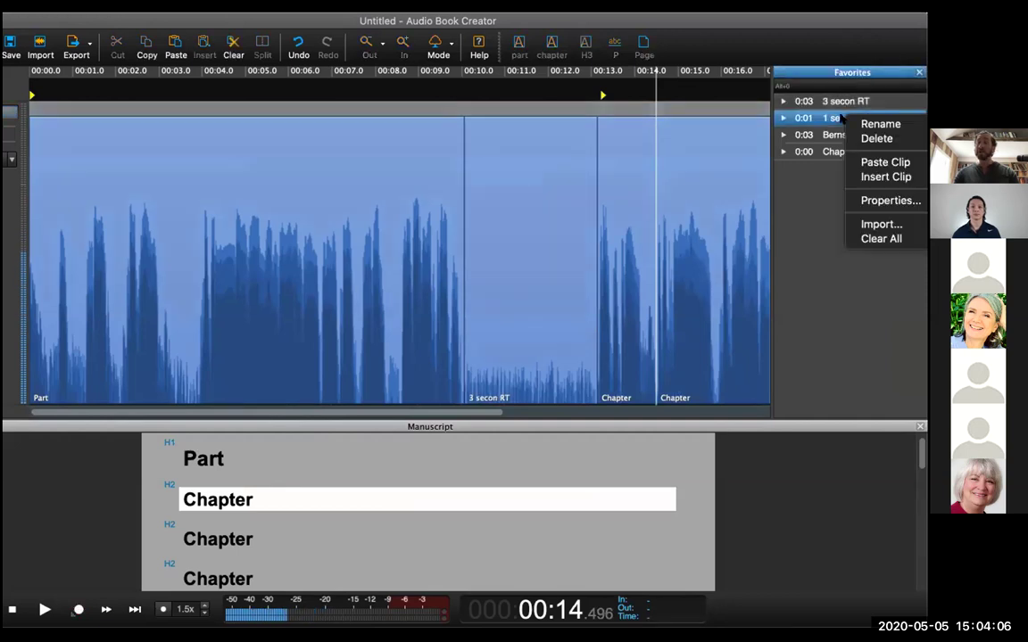
click(864, 176)
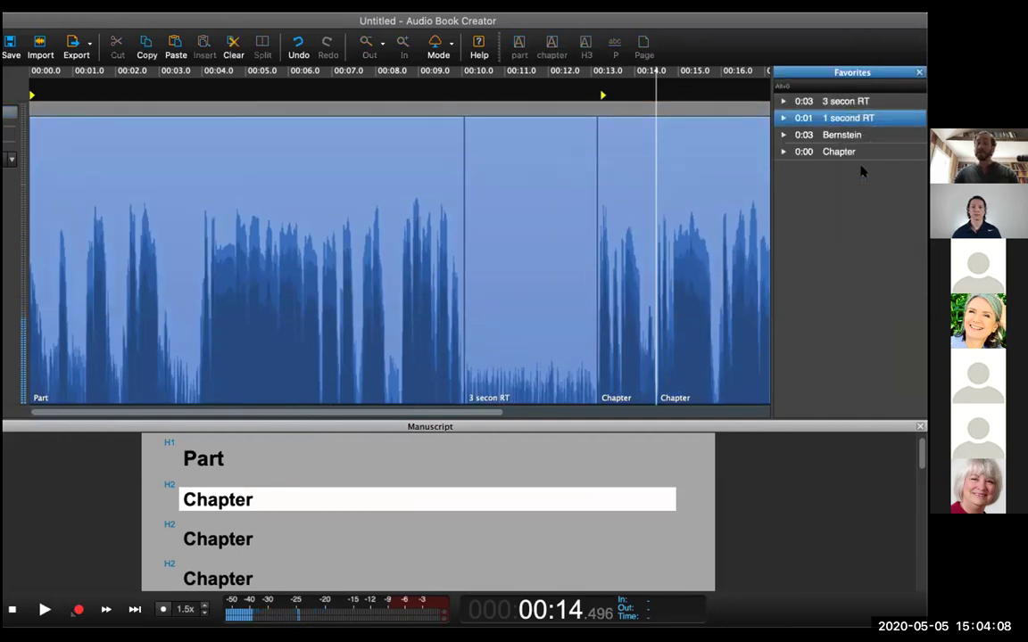
click(598, 96)
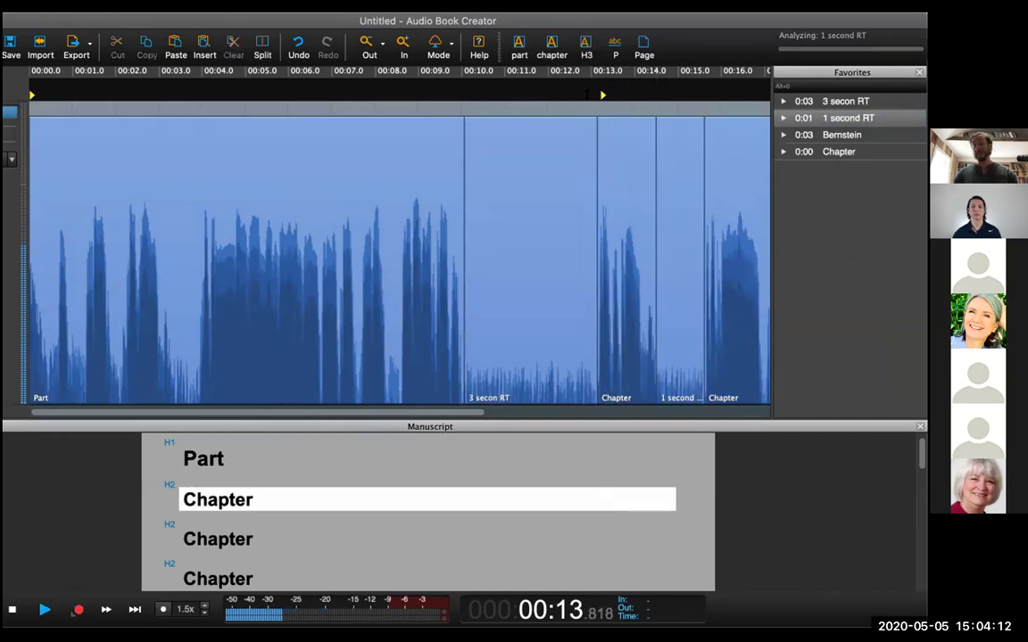
key(space)
key(Return)
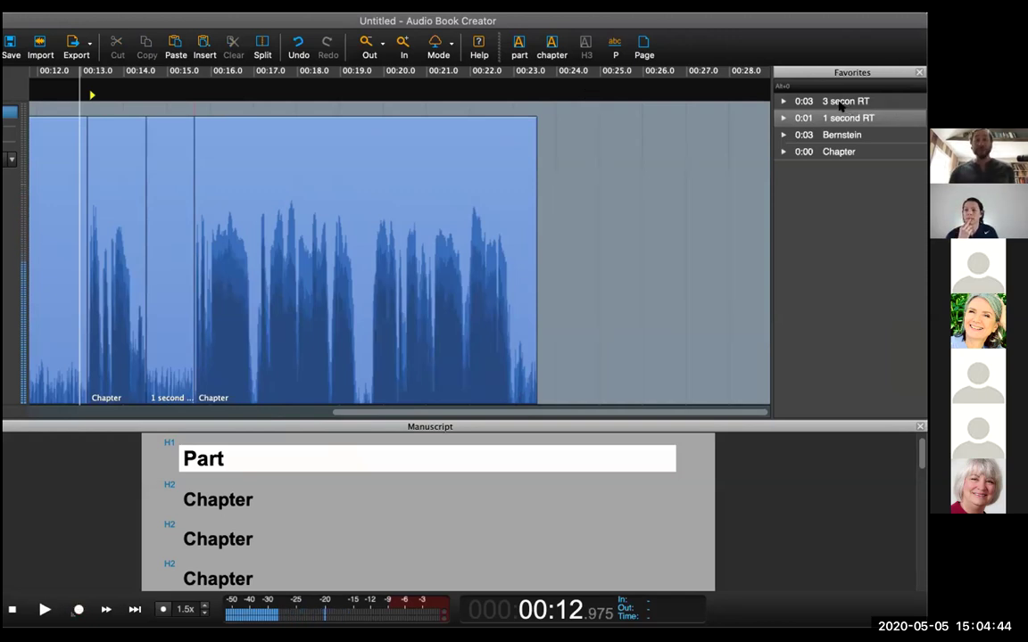
- Move the chapter marker earlier into the room tone before the Chapter speech, to about 00:12.7
mouse_move(89, 96)
mouse_down()
mouse_move(49, 98)
mouse_move(85, 97)
mouse_up()
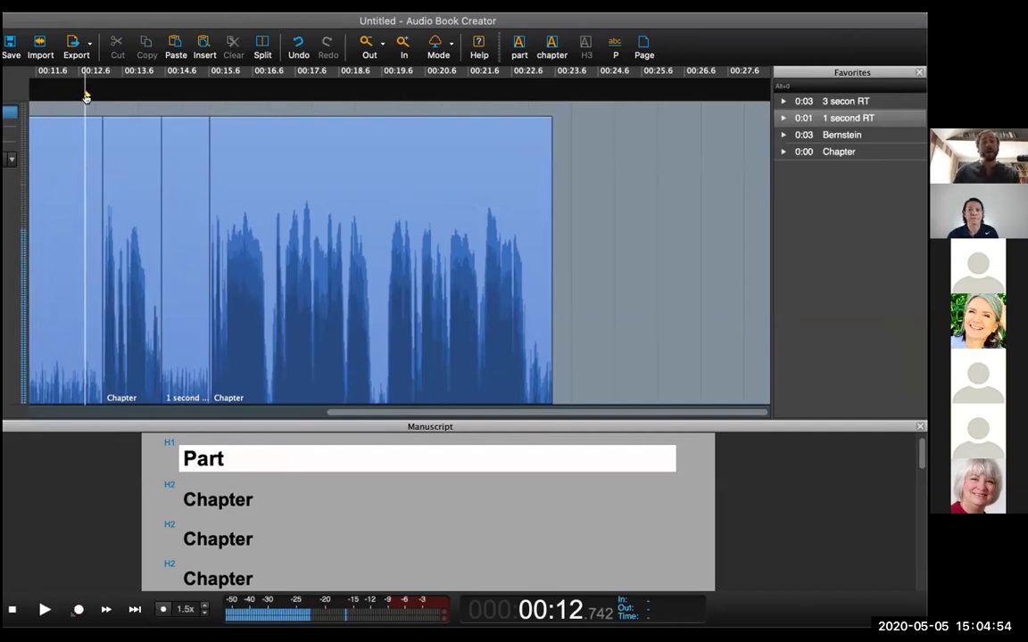
mouse_move(87, 95)
mouse_down()
mouse_move(108, 90)
mouse_move(85, 95)
mouse_up()
click(84, 95)
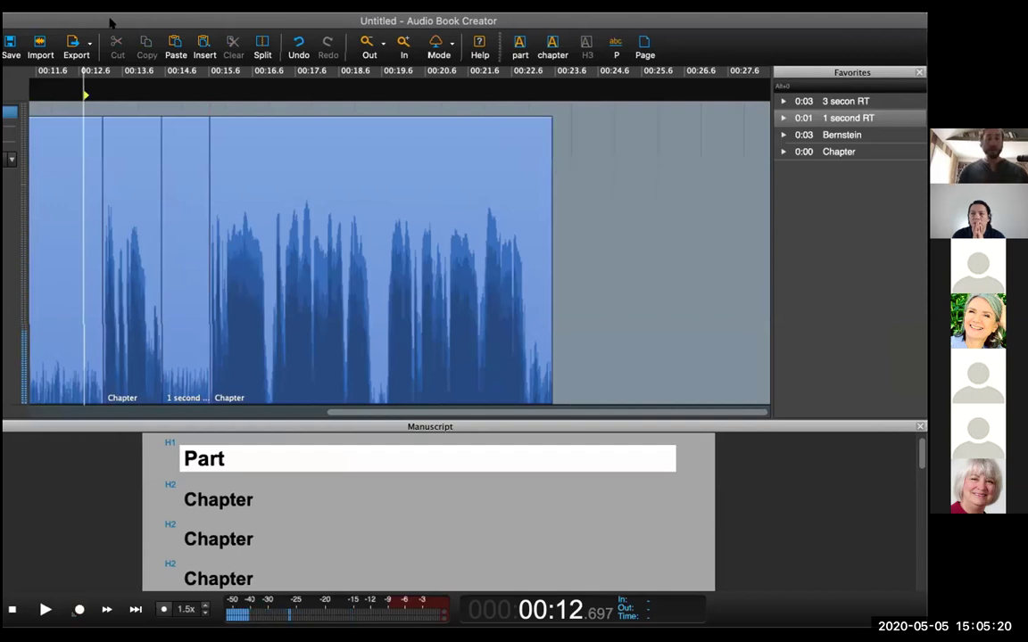
- Start a new session without saving the changes to the Untitled session
drag(108, 24, 161, 37)
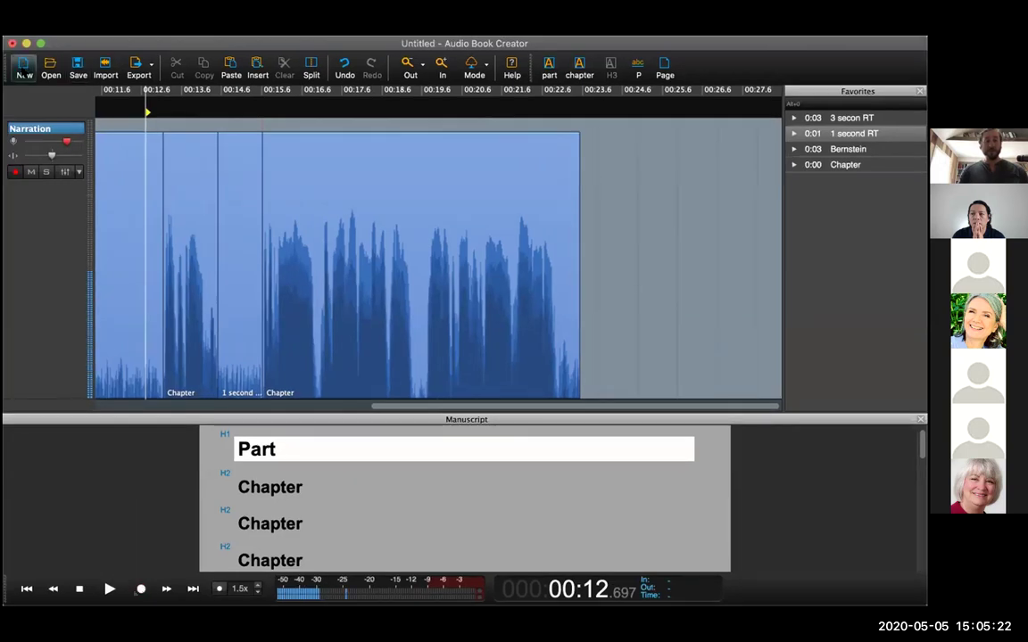
click(24, 73)
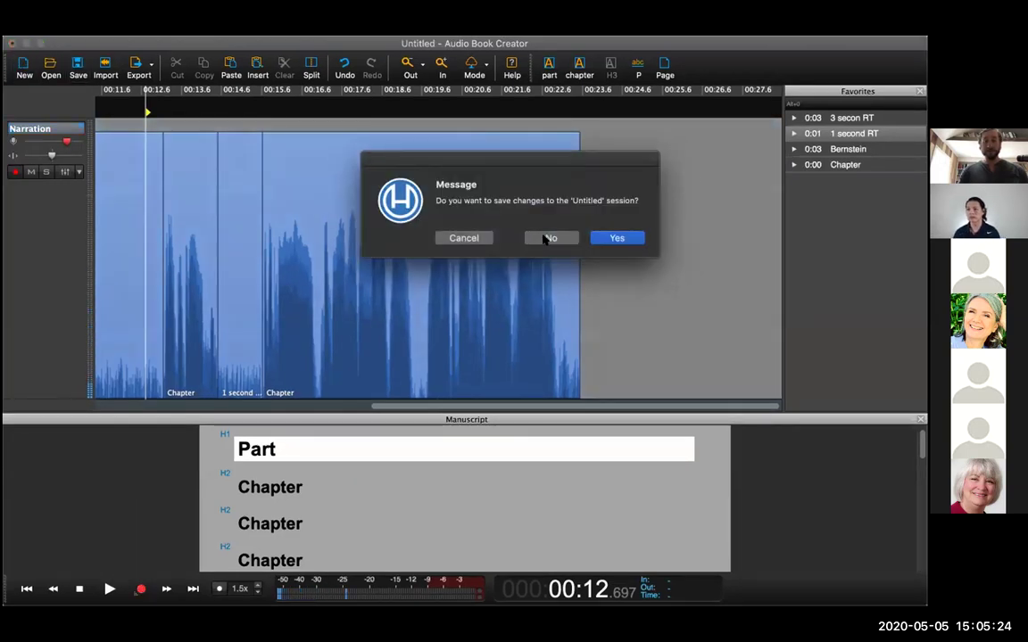
click(544, 235)
- Open BridgetJonesDiary.epub from the Books folder as the session's manuscript
click(51, 68)
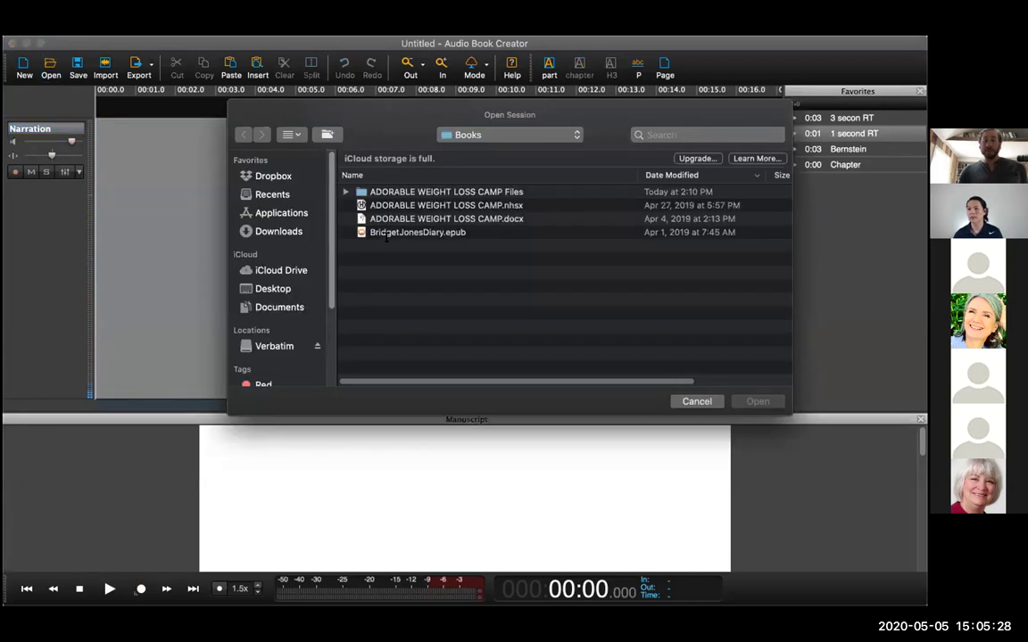
click(396, 232)
click(758, 401)
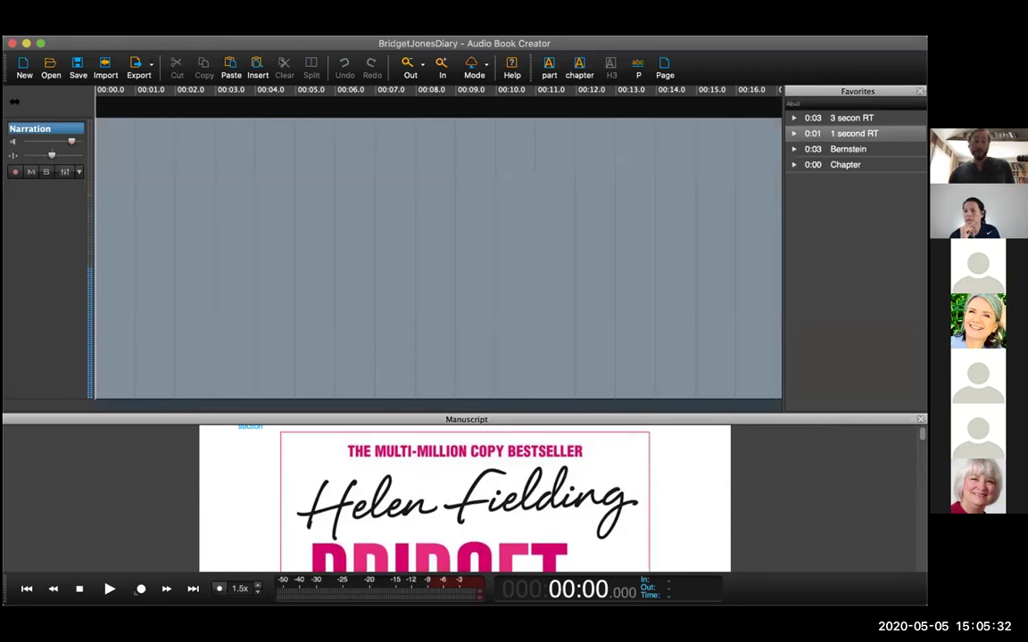
- Arm the Narration track for recording and float the Manuscript over the timeline at the 11.45 p.m. passage
click(15, 171)
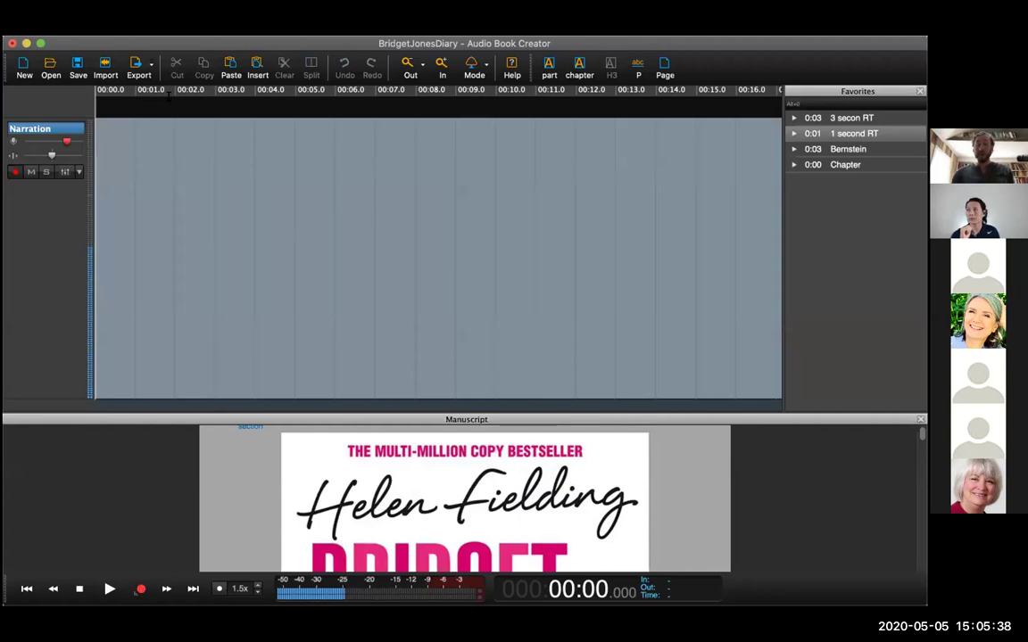
drag(465, 420, 770, 497)
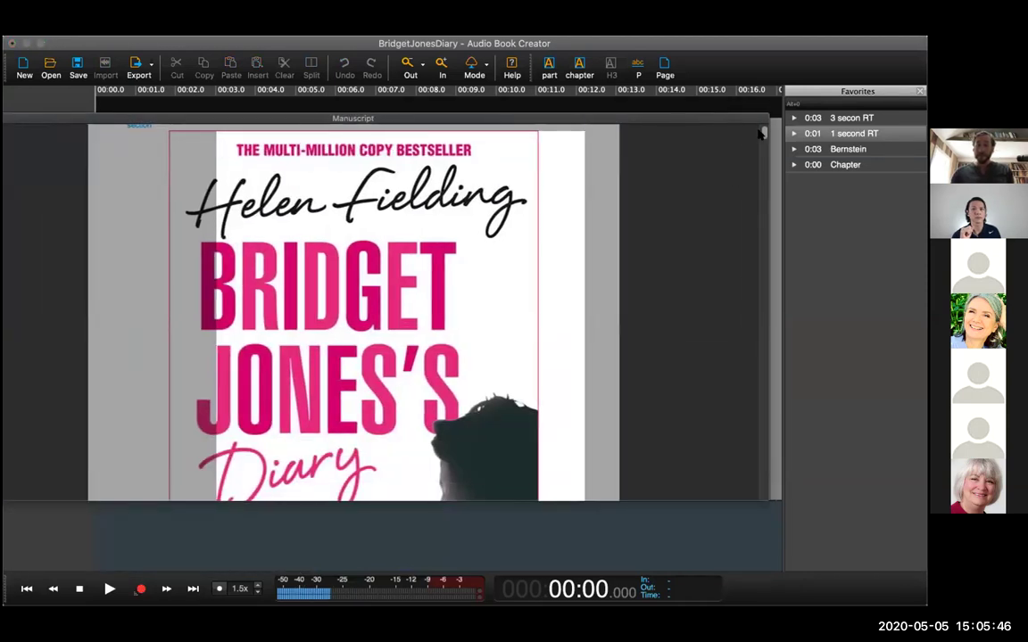
drag(763, 132, 763, 148)
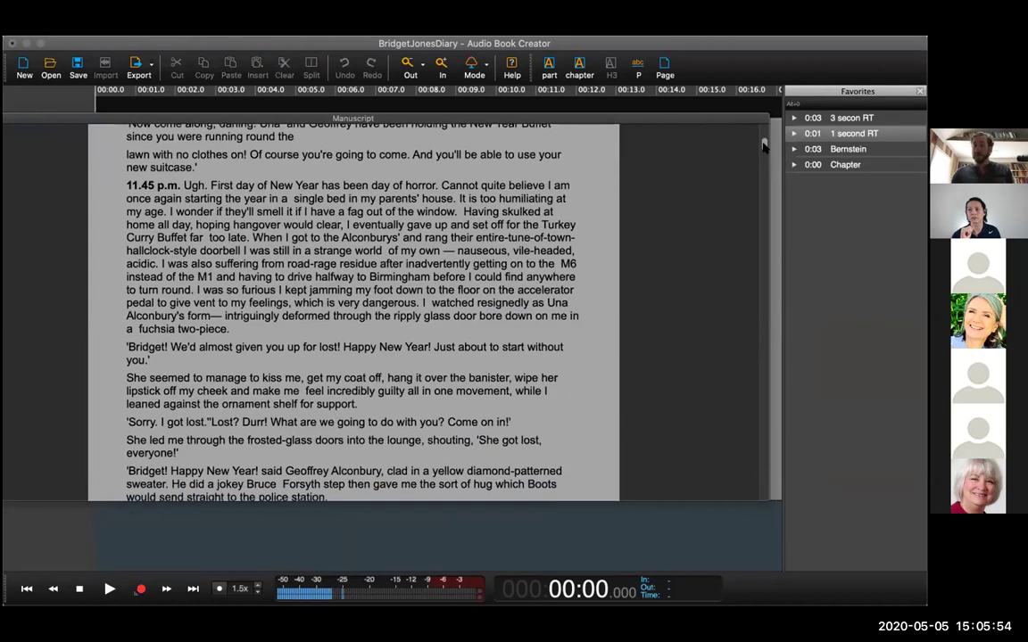
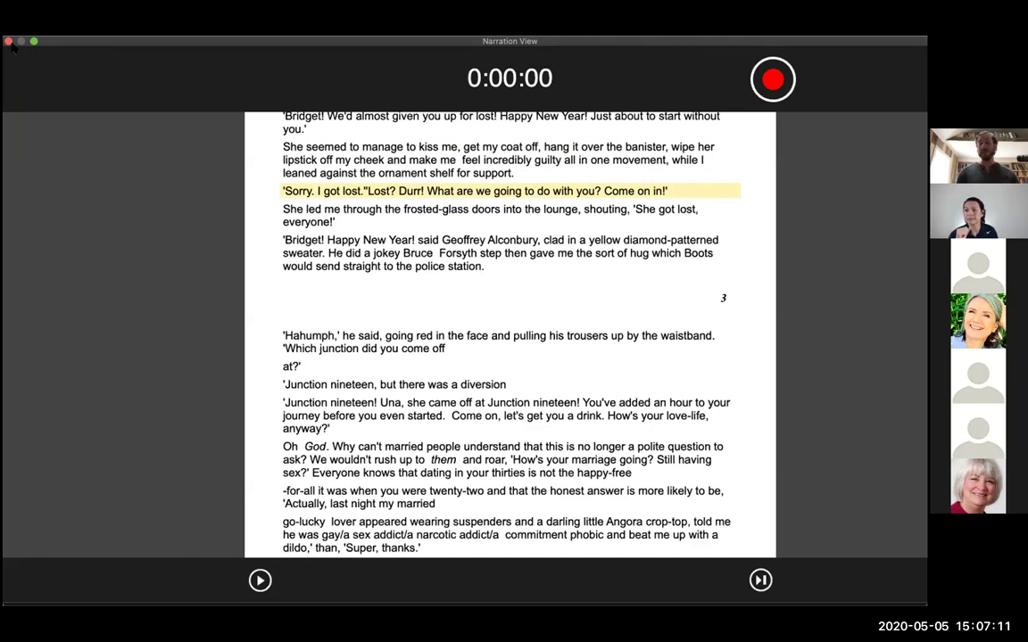
- Step the Narration View highlight paragraph by paragraph from 'Sorry. I got lost.' to 'Mark, this is Colin and Pam's daughter'
key(Down)
key(Down)
key(Down)
key(Down)
key(Down)
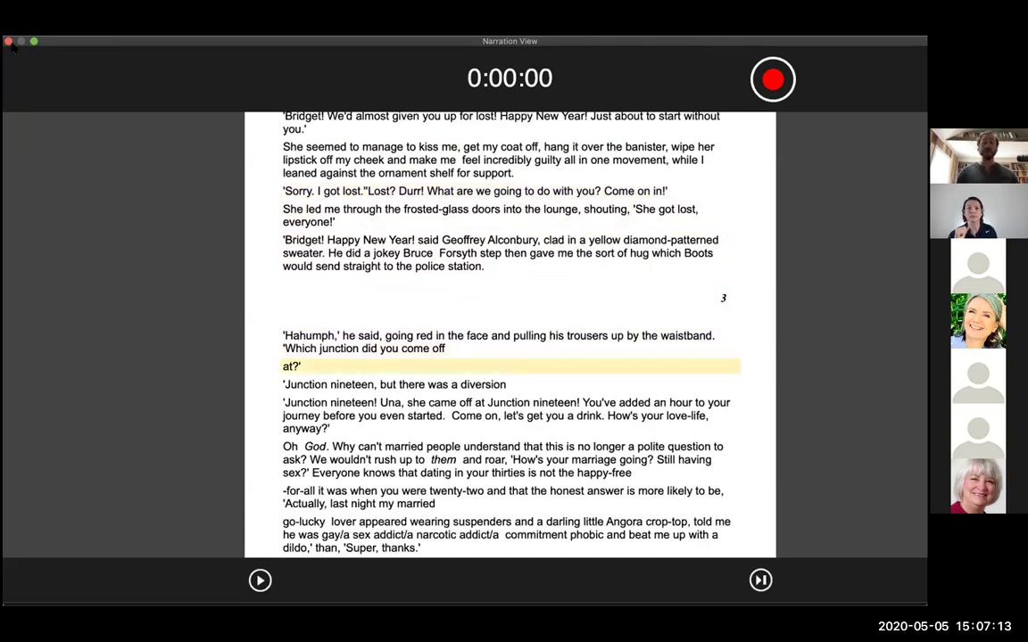
key(Down)
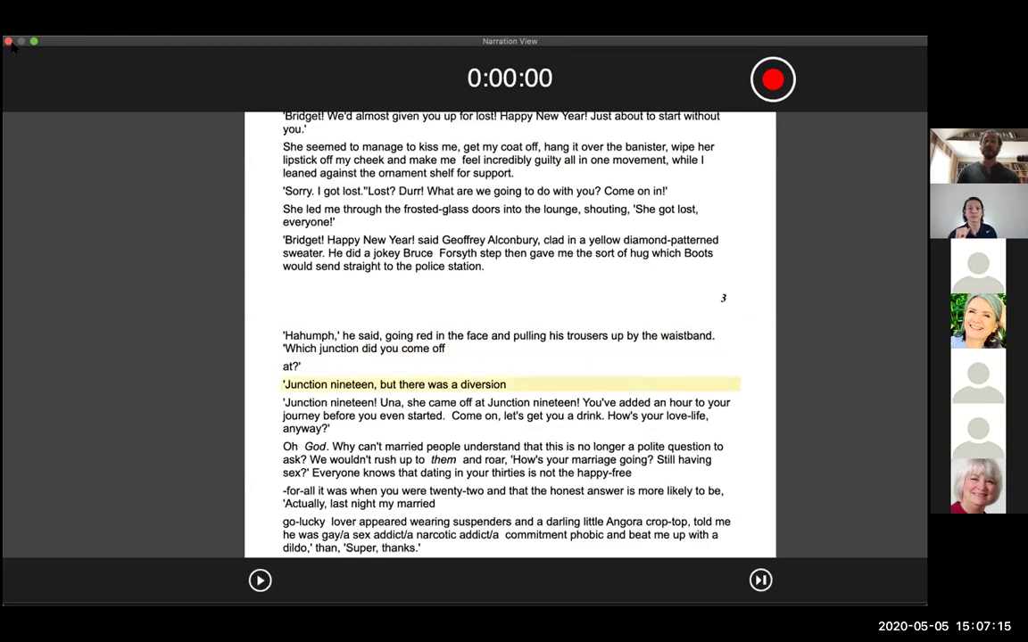
key(Down)
key(Down)
key(Down)
key(Down)
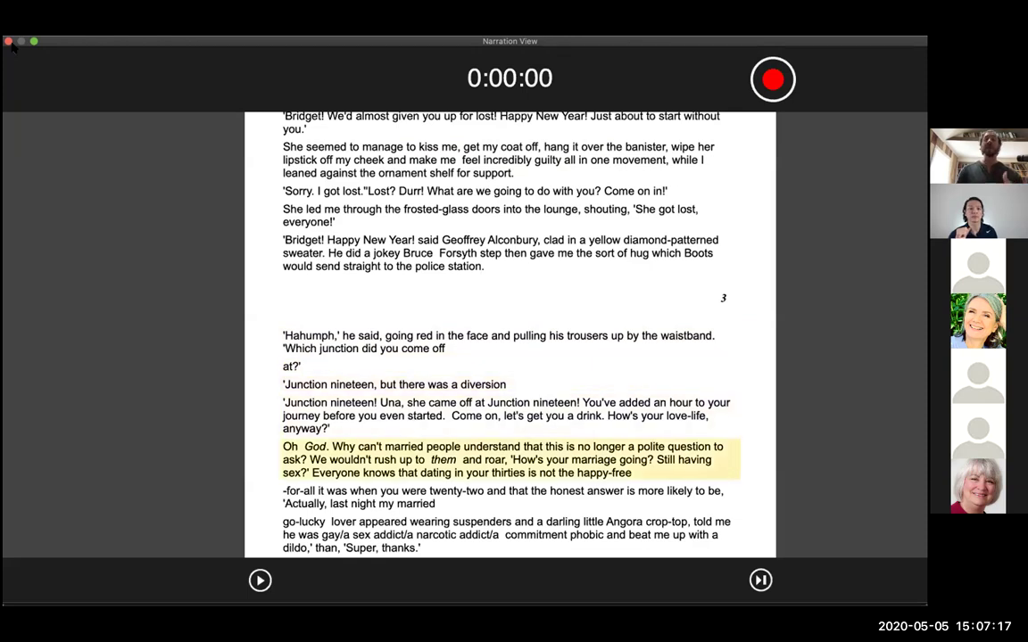
key(Down)
key(Down)
key(Down)
key(Down)
key(Down)
key(Down)
key(Down)
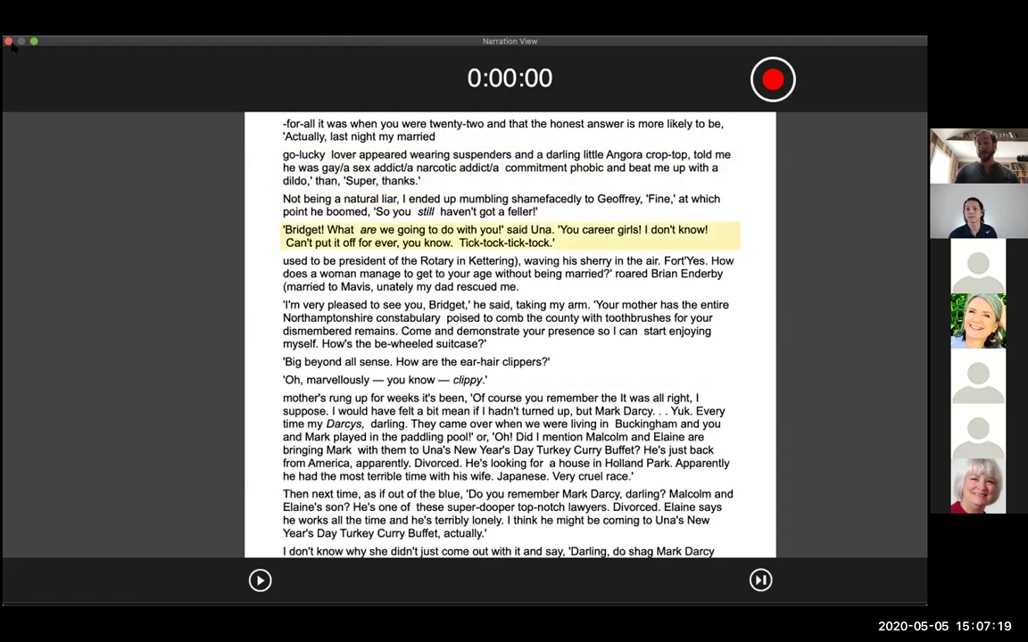
key(Down)
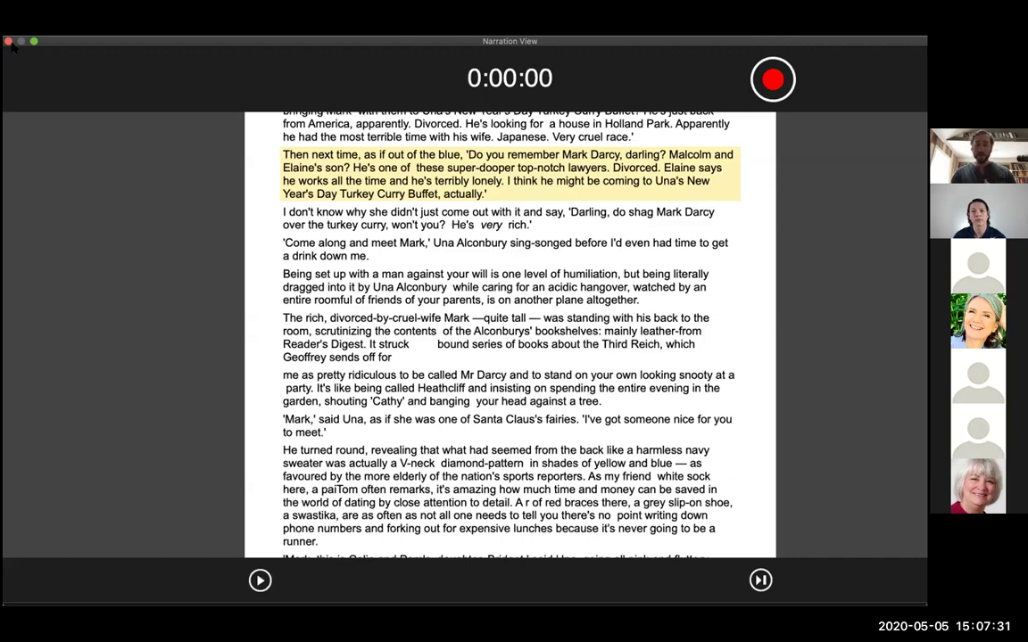
key(Down)
key(Down)
key(Down)
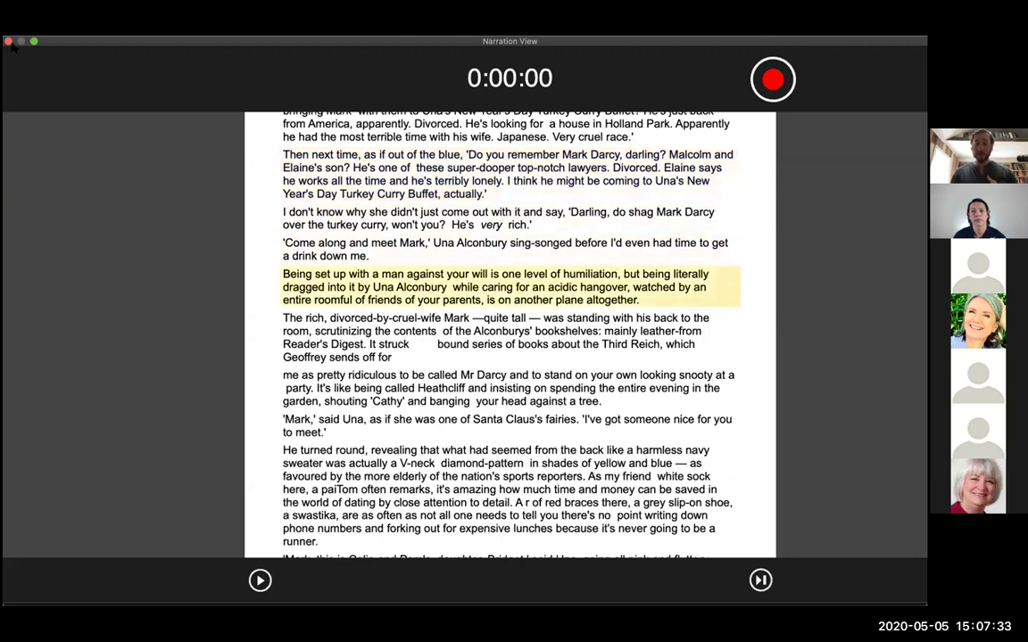
key(Down)
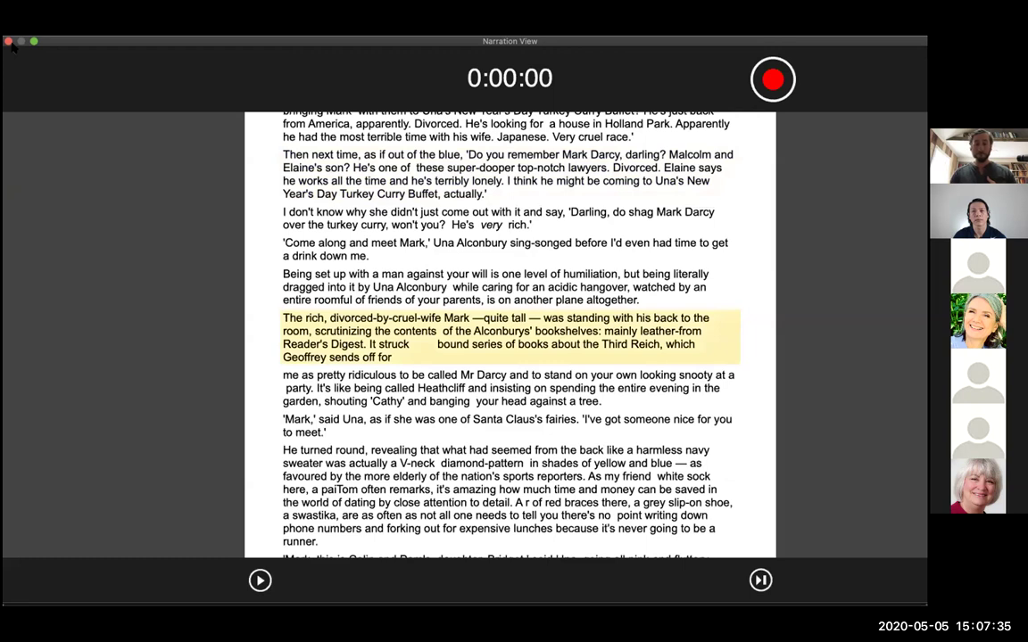
key(Down)
key(Down)
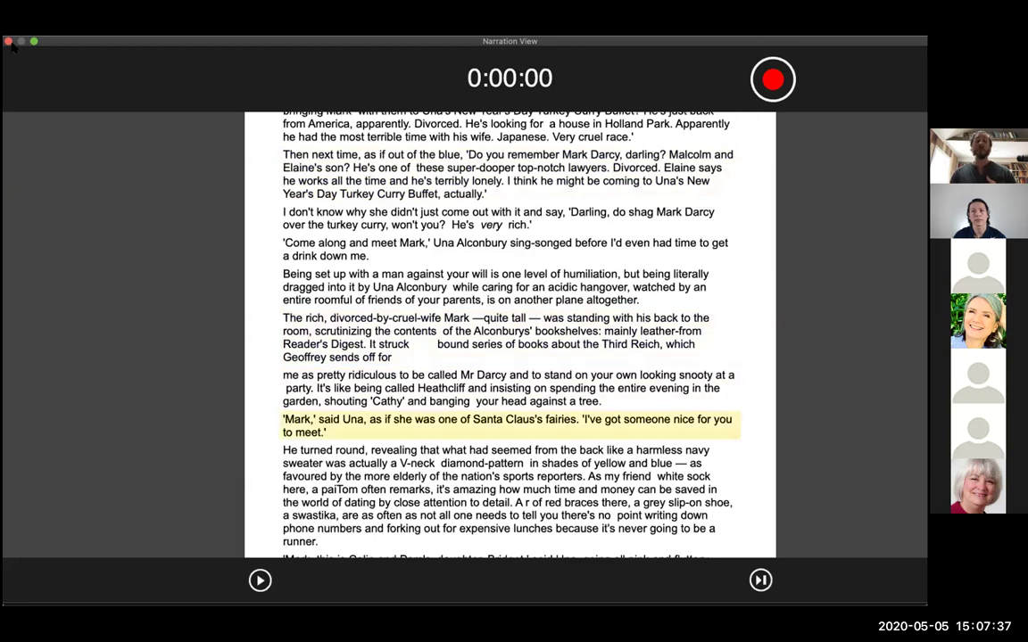
key(Down)
key(Down)
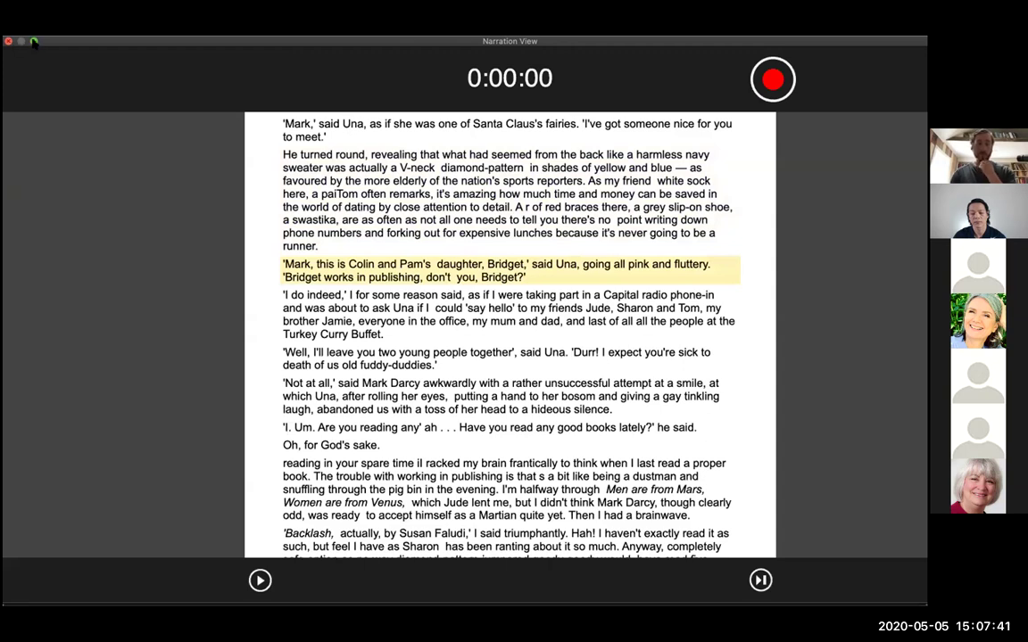
- Take the Narration View out of full screen, highlight 'Well, I'll leave you two young people together', and uncover the Narration track controls
click(33, 42)
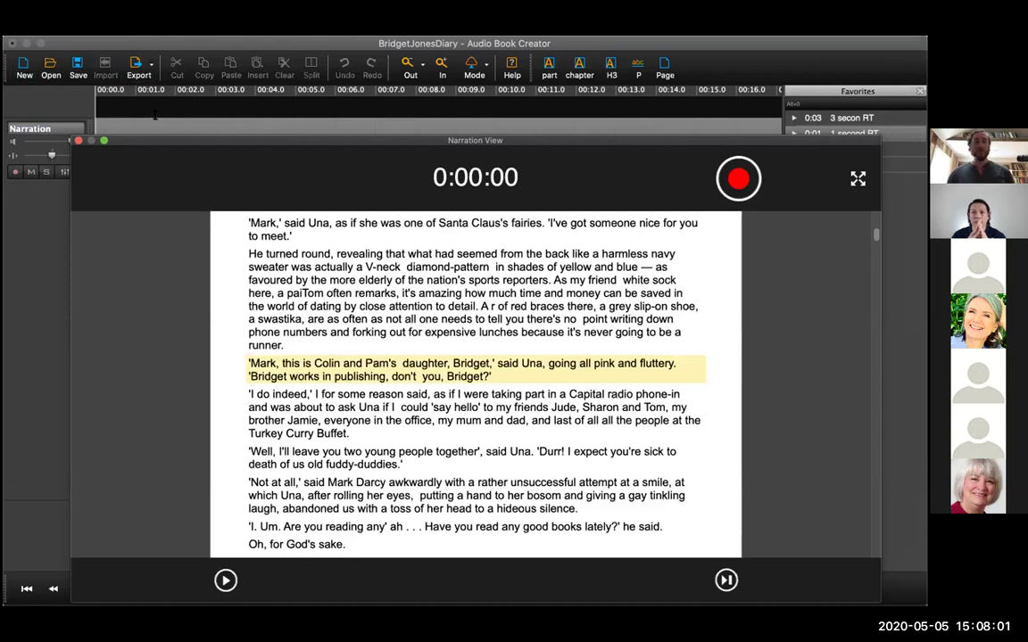
drag(144, 140, 100, 207)
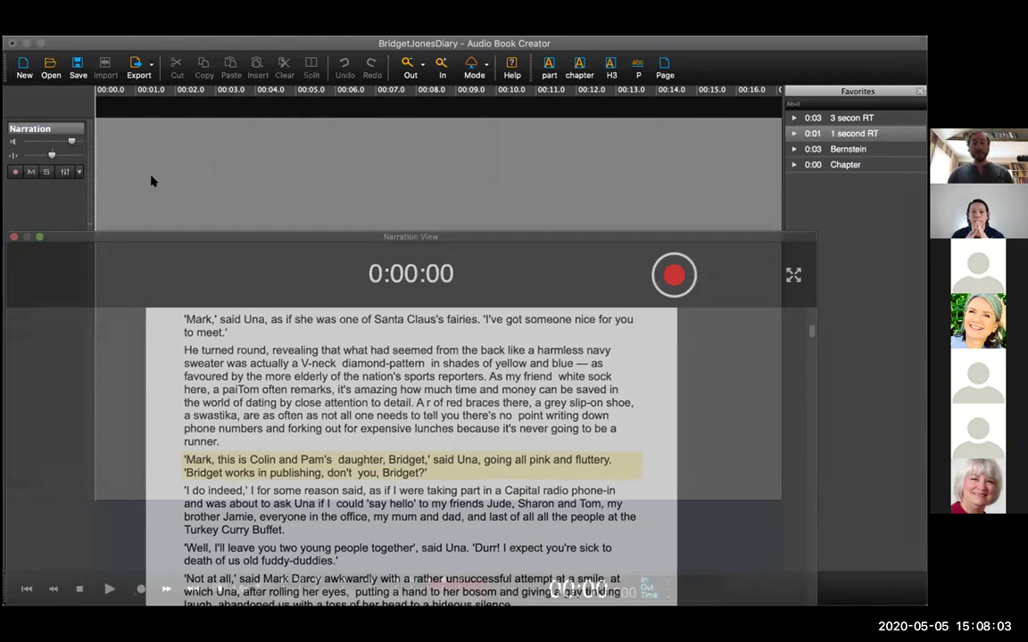
key(Down)
key(Down)
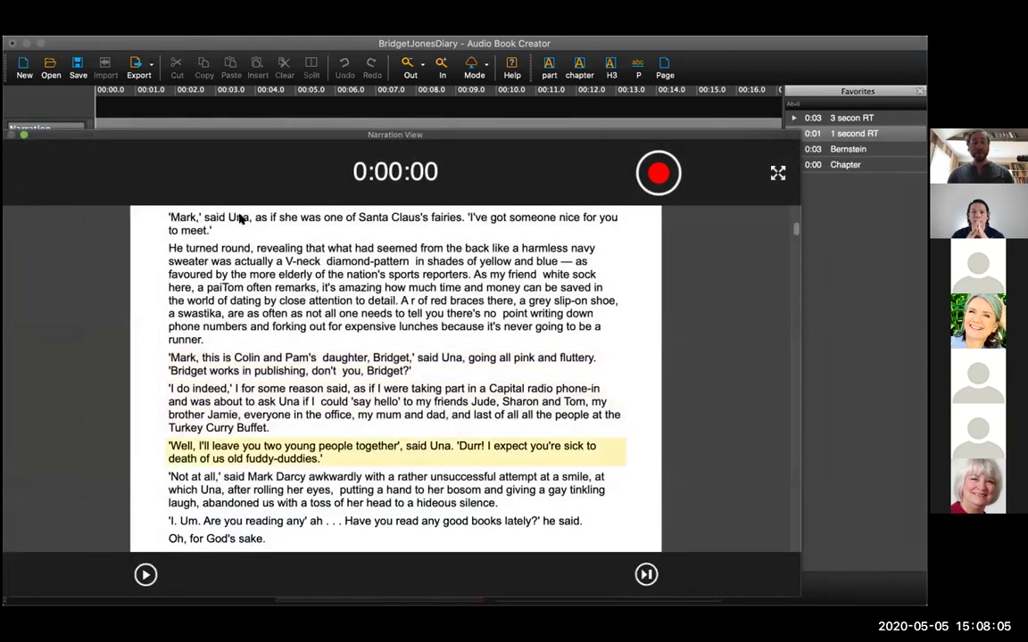
drag(286, 132, 287, 256)
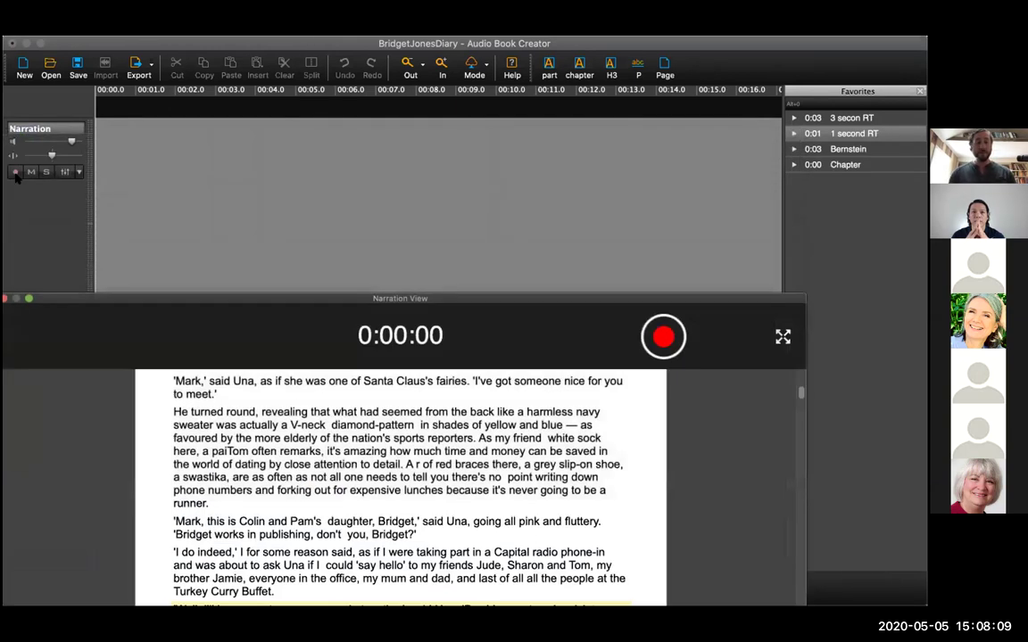
- Arm the Narration track, start recording from the beginning, and place the Narration View just below the recording's upper part
click(15, 171)
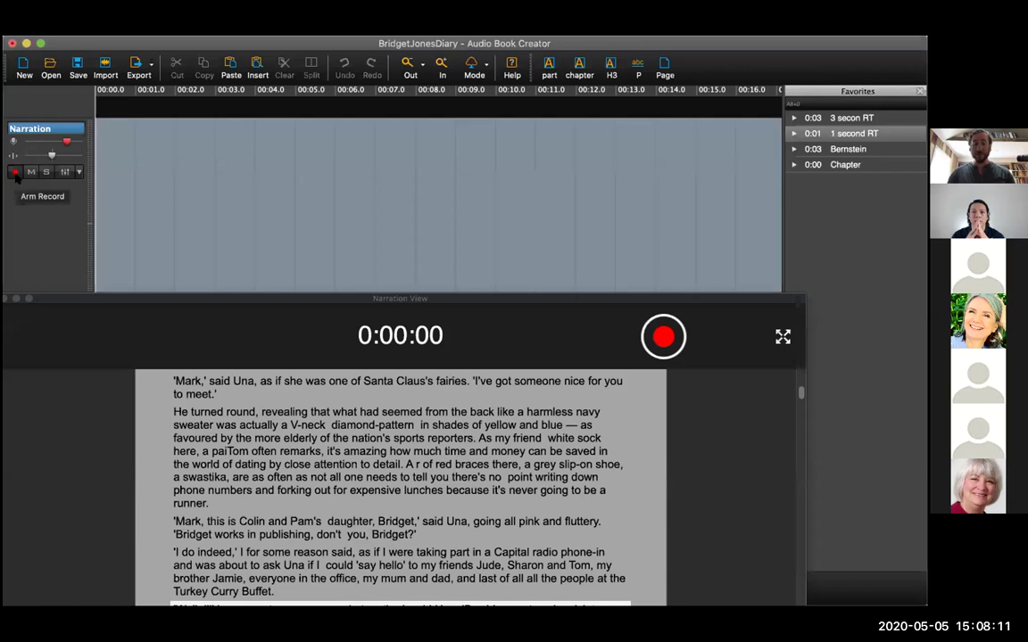
key(r)
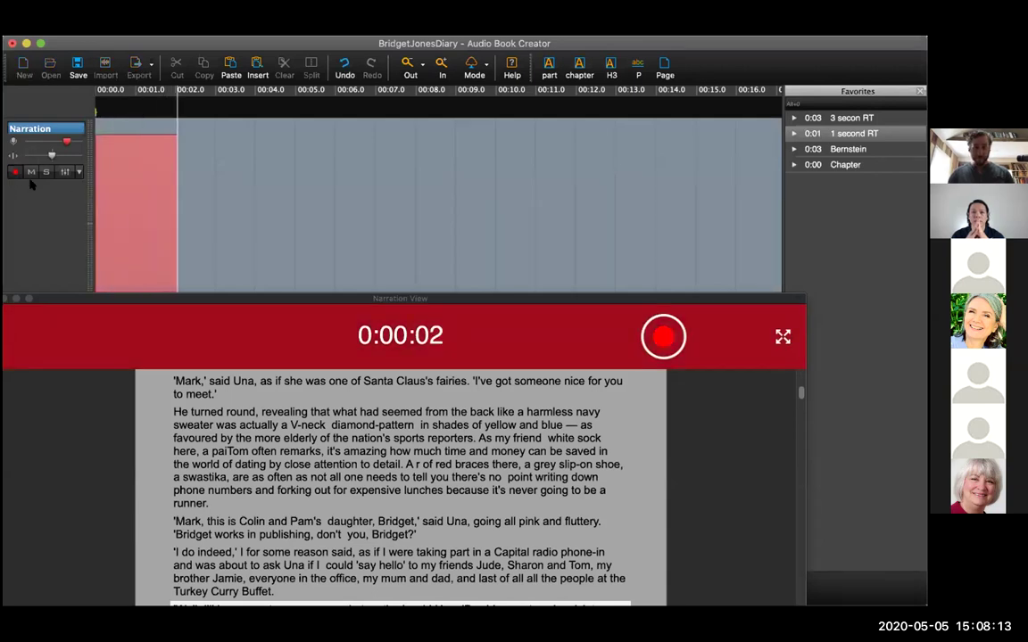
drag(181, 299, 195, 196)
- Advance the manuscript highlight three paragraphs to 'Oh, for God's sake.' while recording, adding a paragraph marker at each one
drag(417, 464, 418, 460)
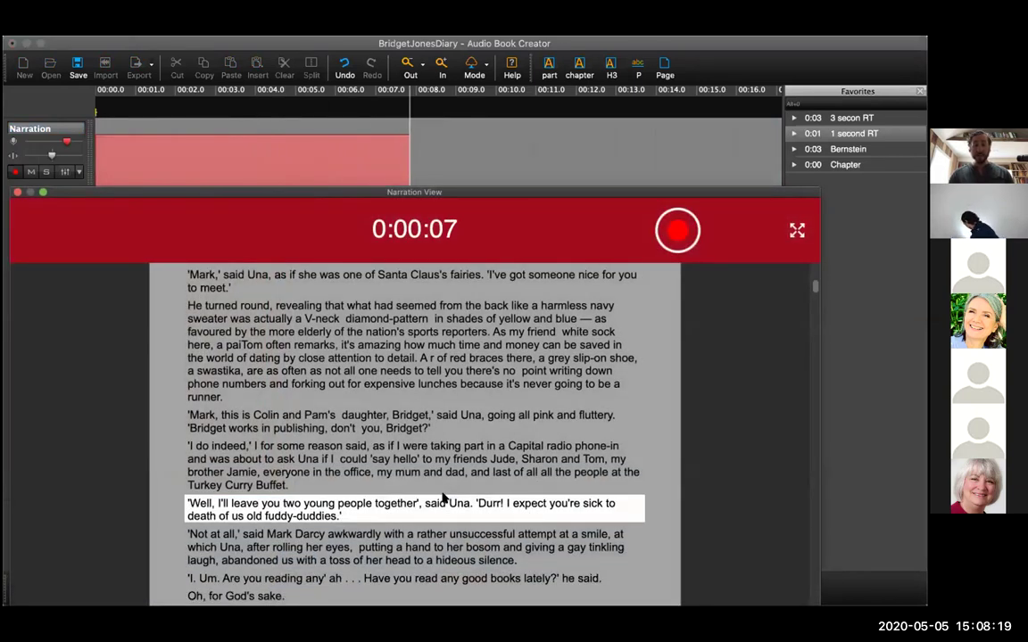
key(Down)
key(Down)
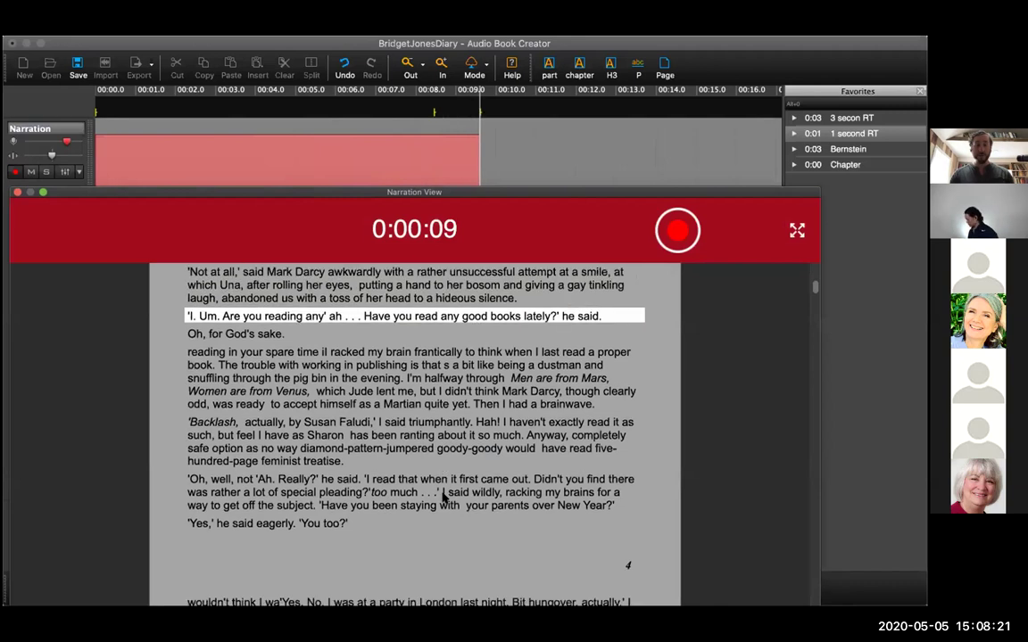
key(Down)
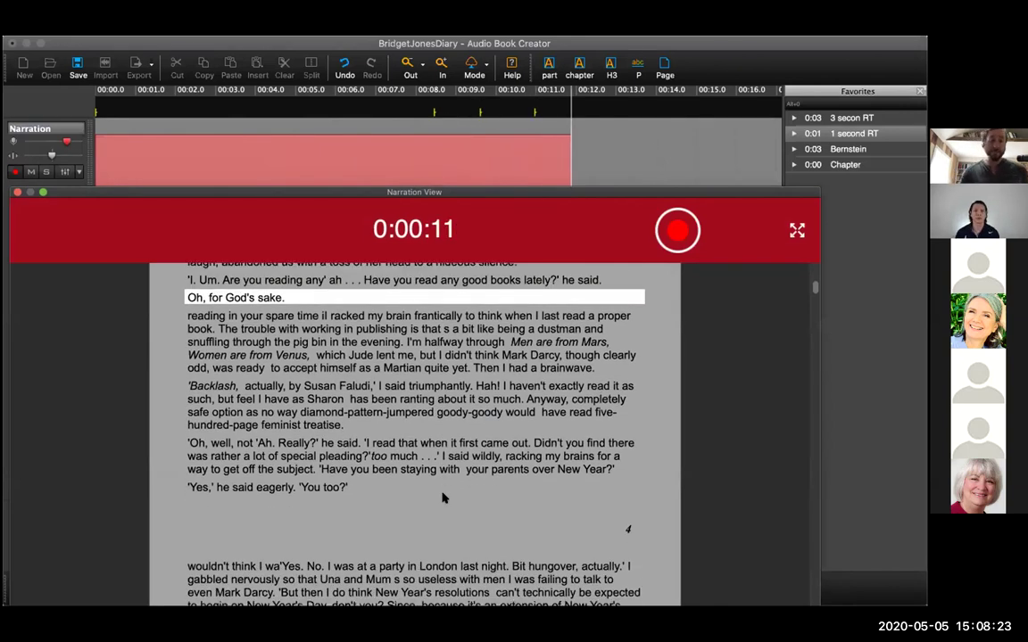
- Advance the manuscript highlight past 'Yes,' he said eagerly' to page 4 while recording, marking each paragraph and the page
key(Down)
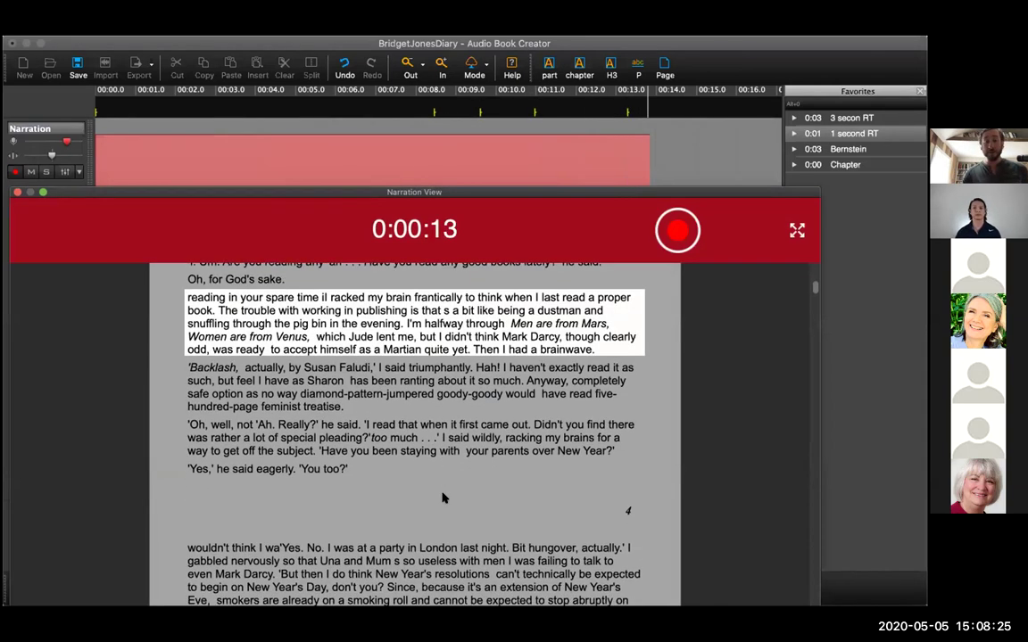
key(Down)
key(Down)
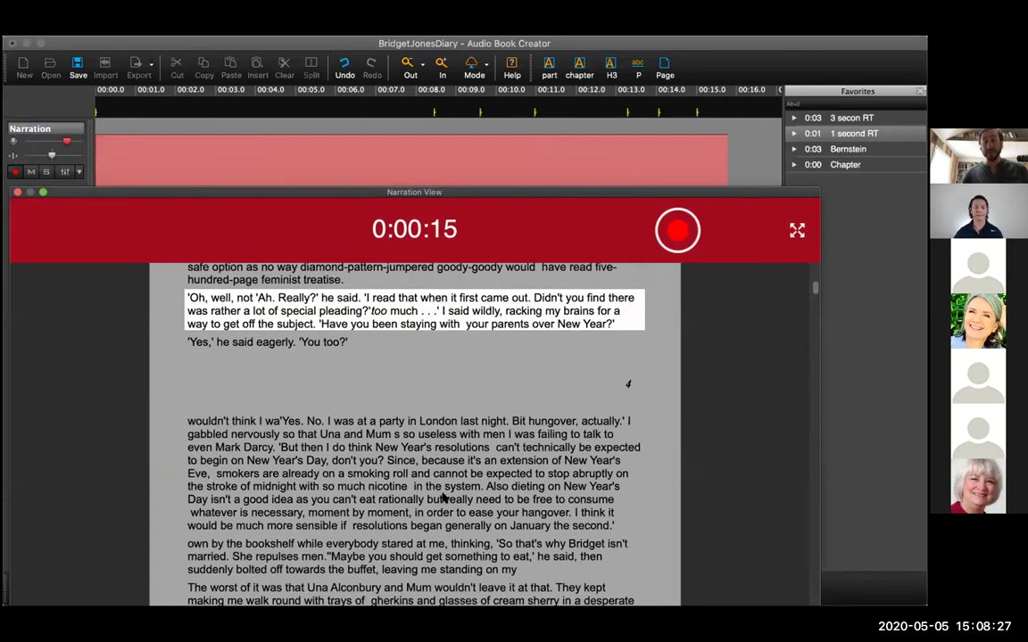
key(Down)
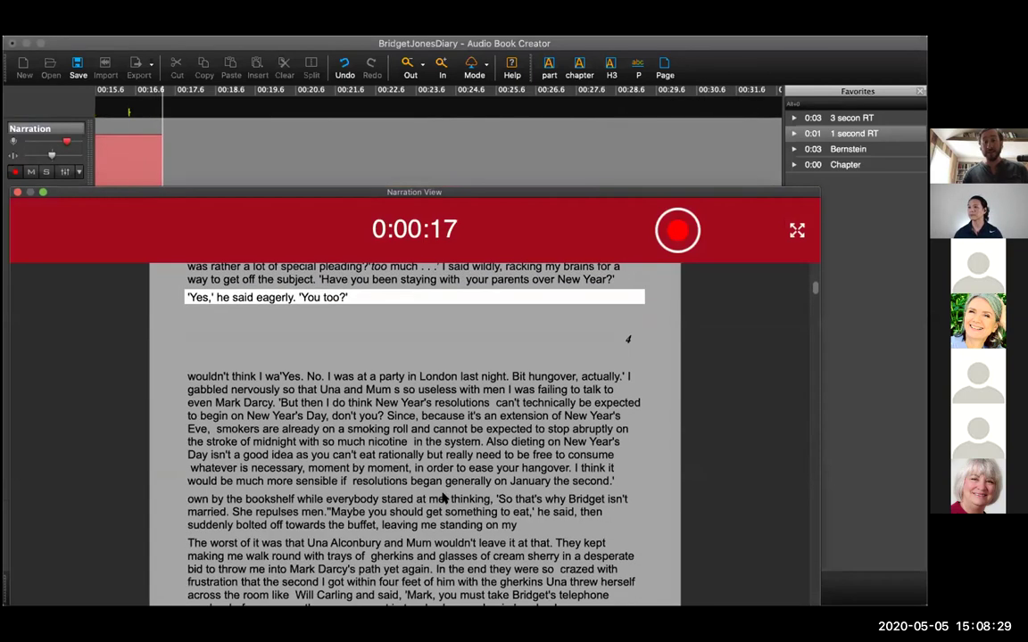
key(Down)
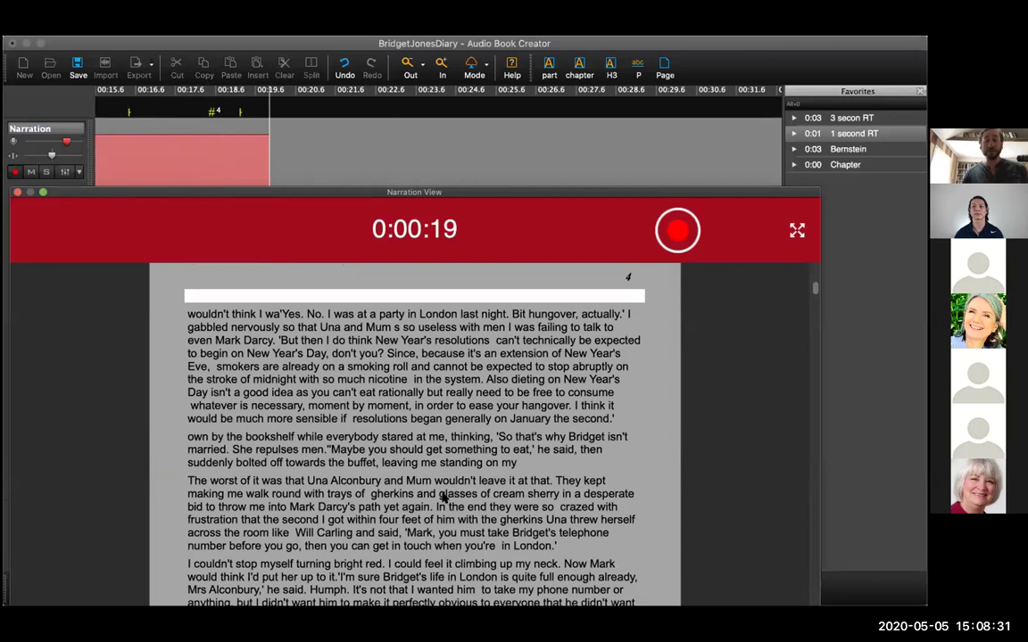
- Advance the manuscript highlight with paragraph markers to 'No, really.''Sure? Stuffed olive?' and stop recording
key(Down)
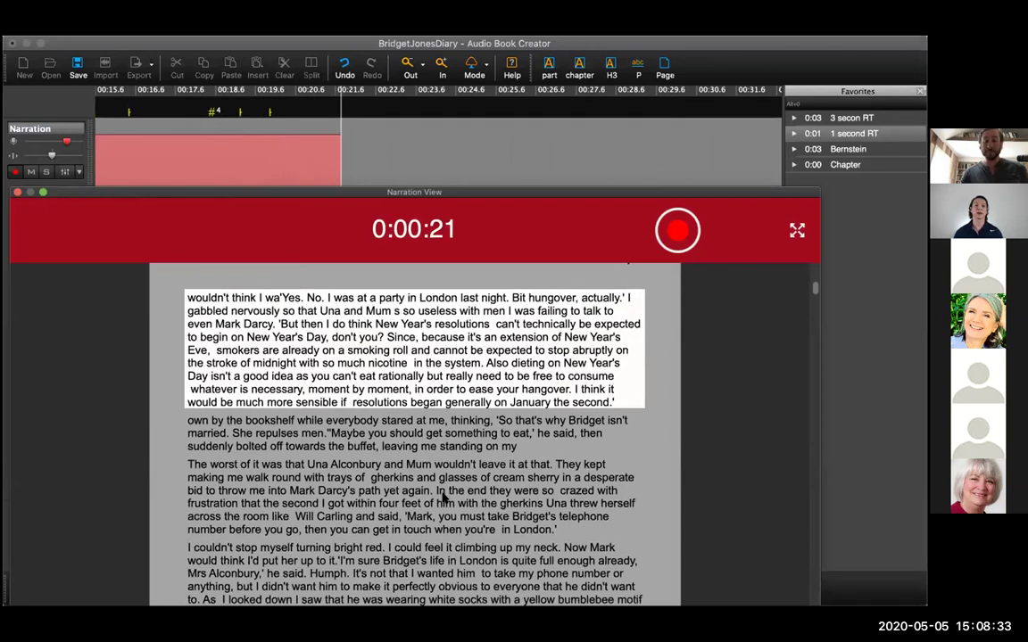
key(Down)
key(Down)
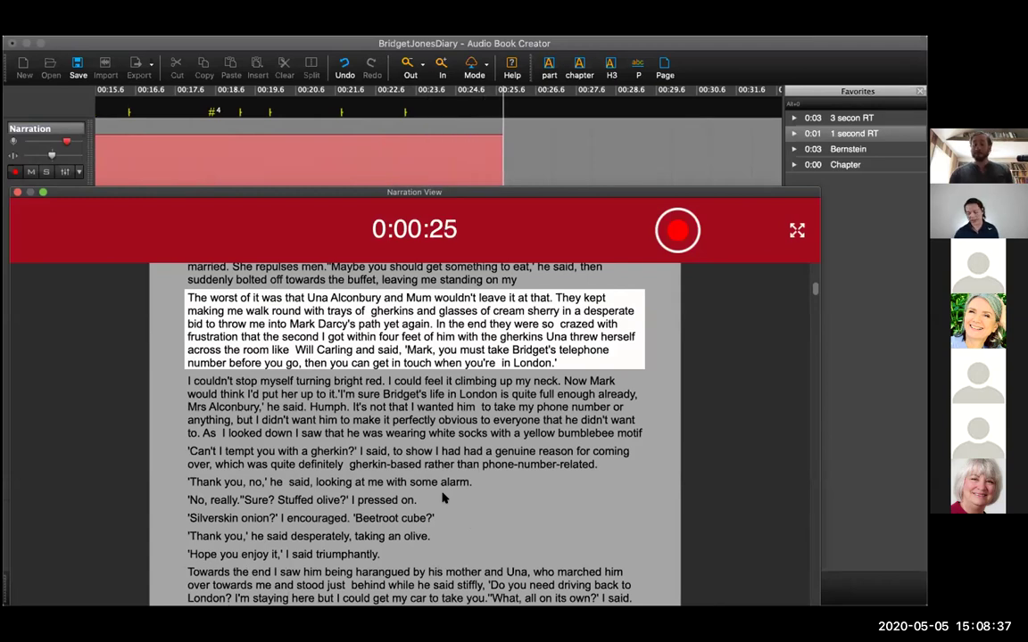
key(Down)
key(Down)
key(Down)
key(Down)
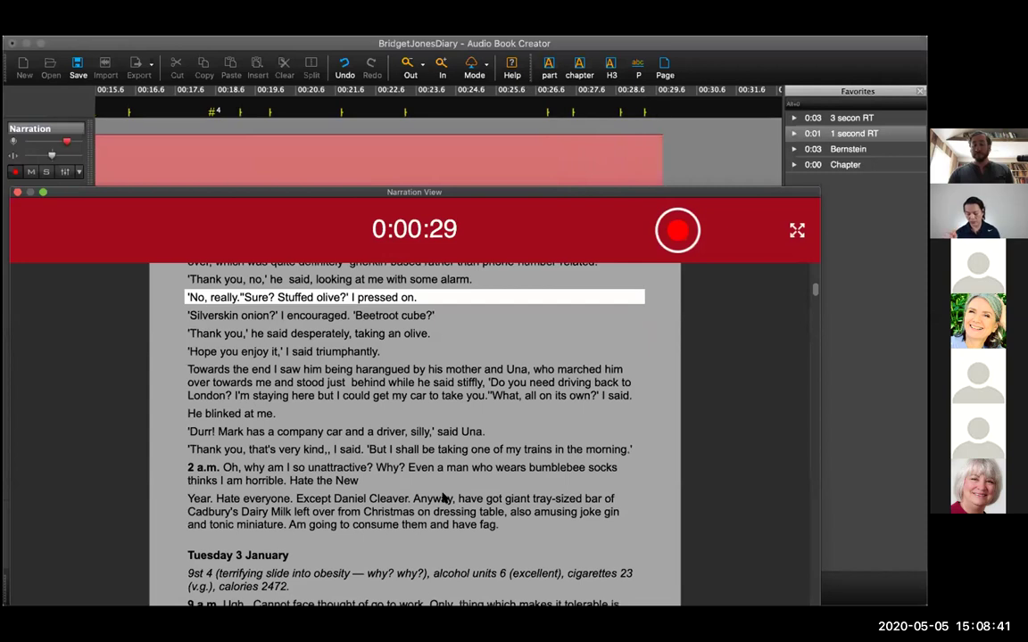
key(space)
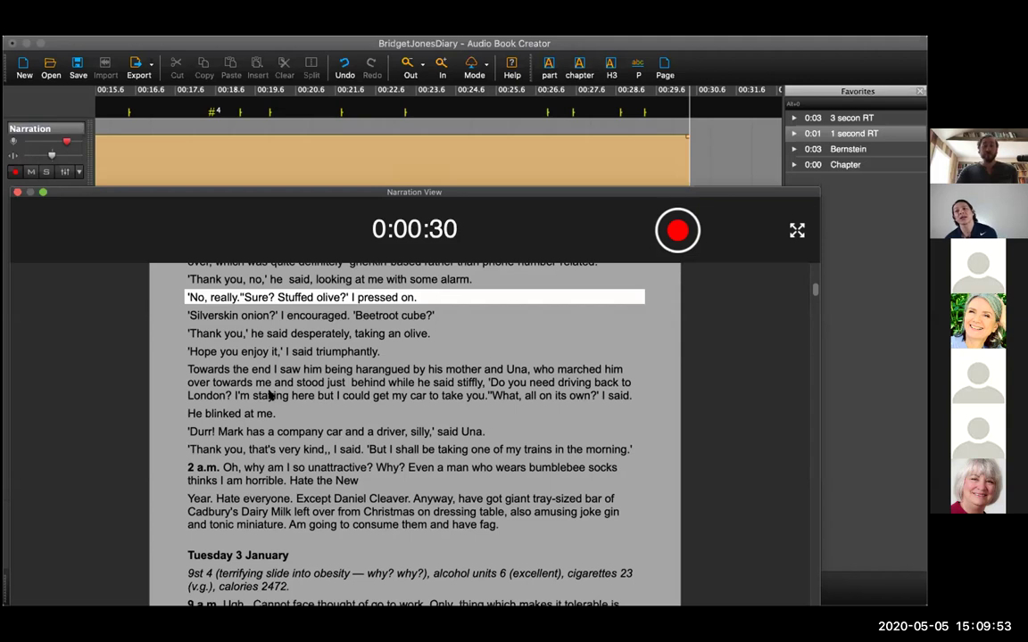
- Close the Narration View and place the playback cursor at 00:22.530 in the Narration recording
click(17, 192)
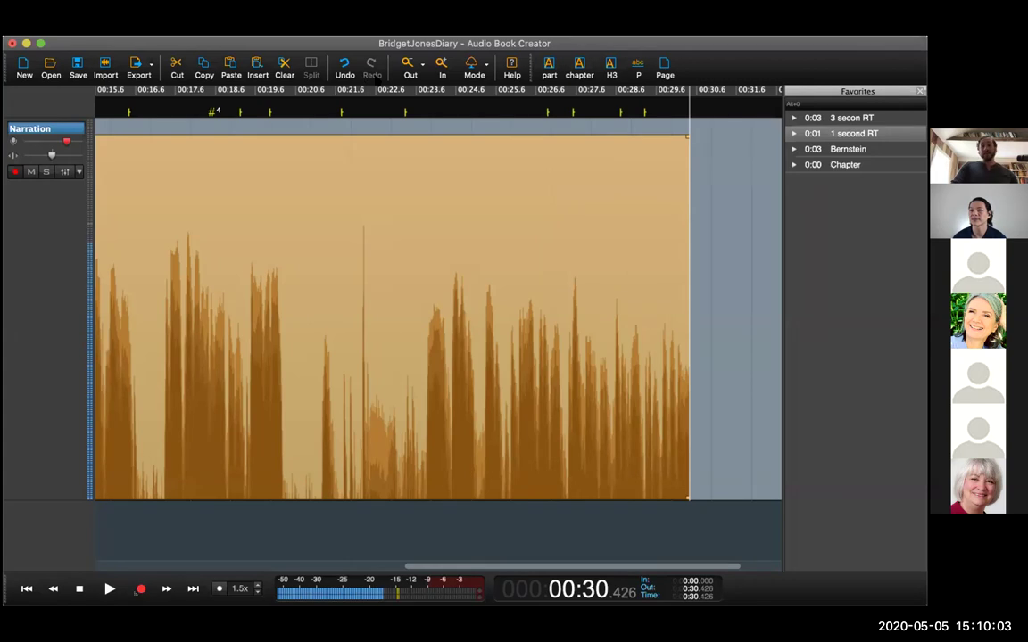
click(389, 152)
scroll(443, 225, down, 2)
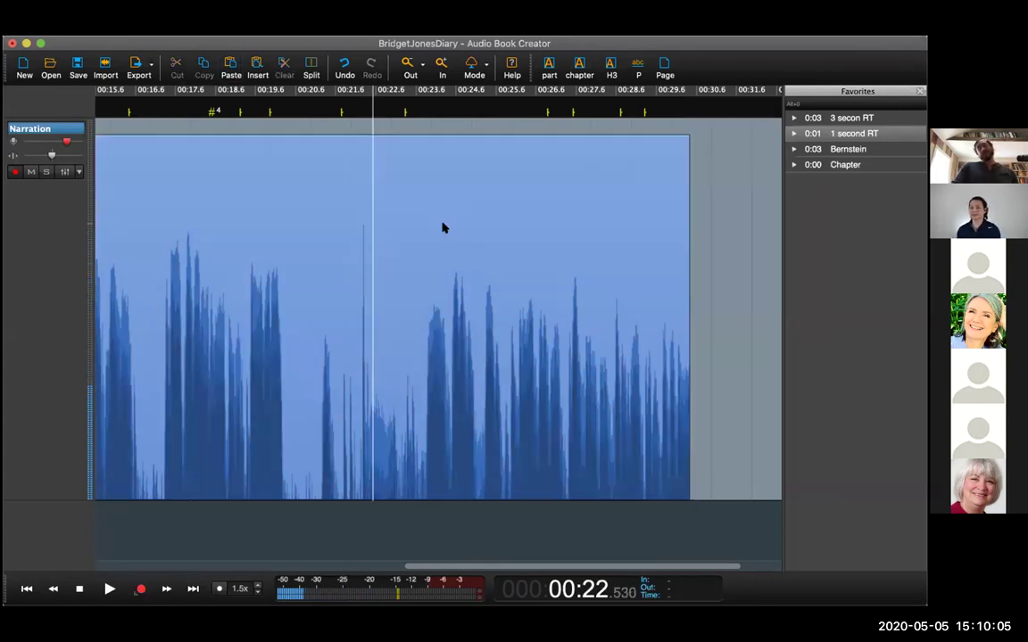
scroll(445, 226, up, 1)
scroll(445, 225, up, 1)
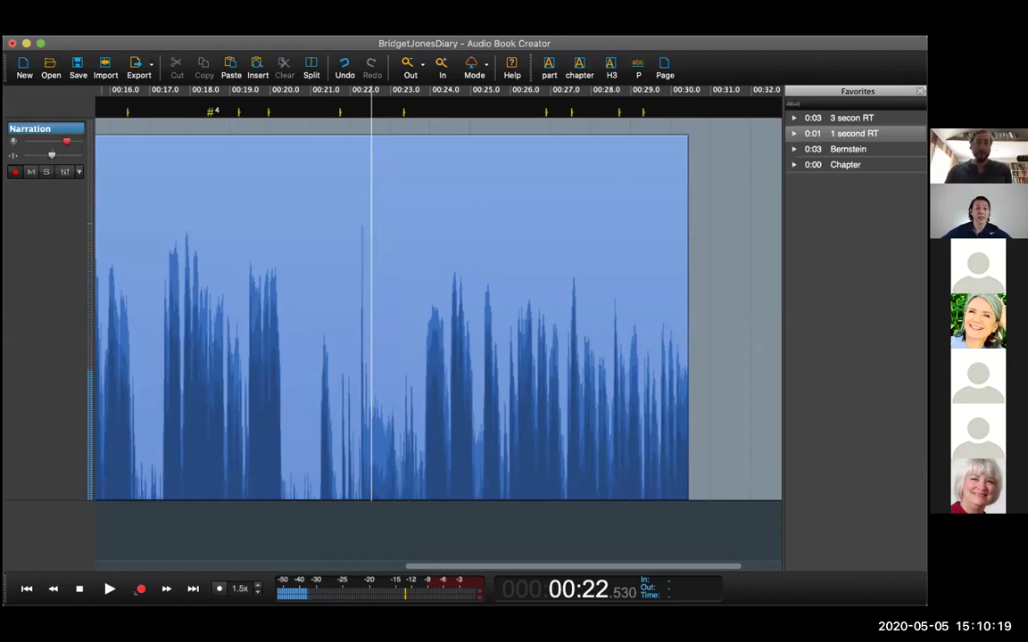
- Examine the Audio, Interface and Advanced preferences, including automatic leveling, and leave them without changes
click(81, 23)
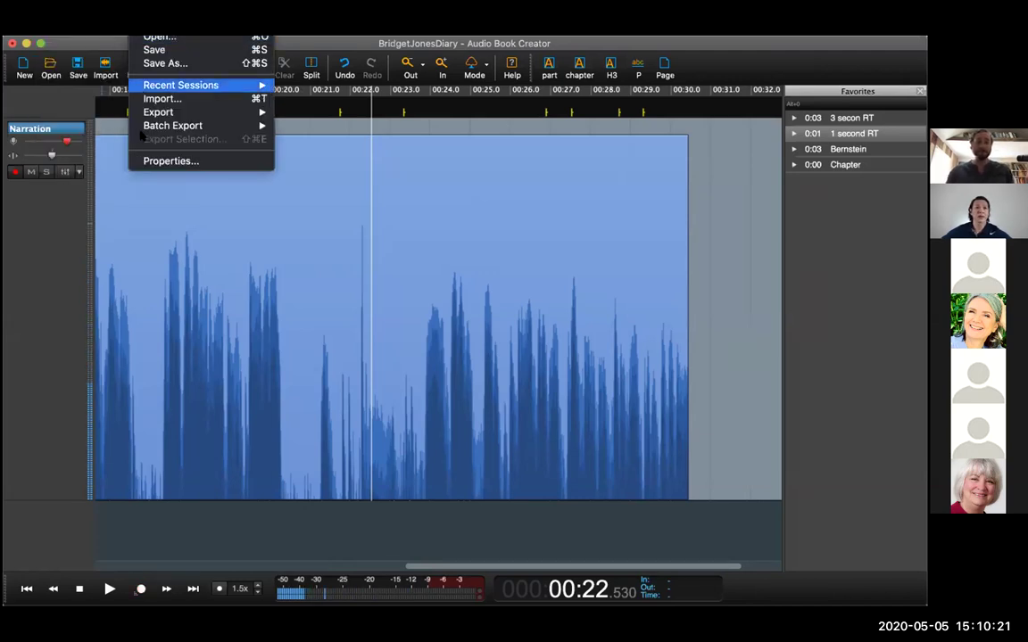
key(Escape)
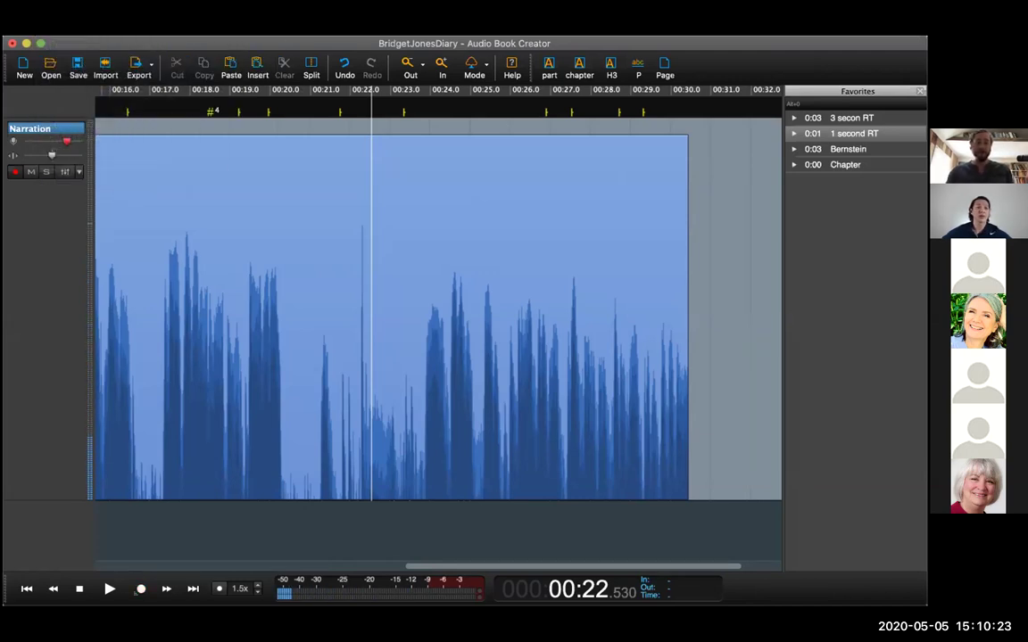
click(71, 12)
click(72, 12)
click(71, 12)
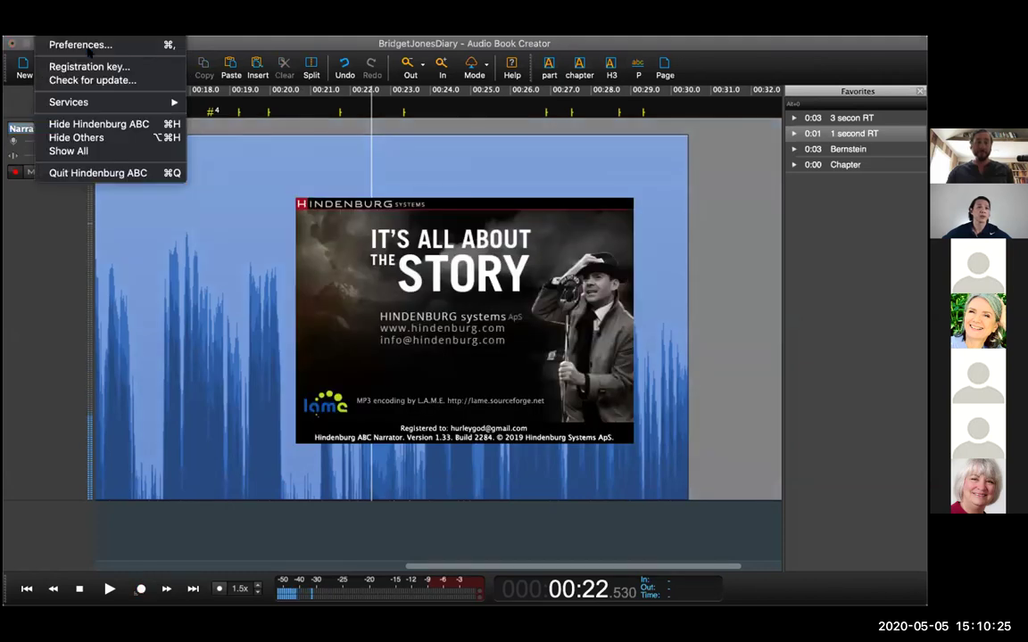
click(80, 44)
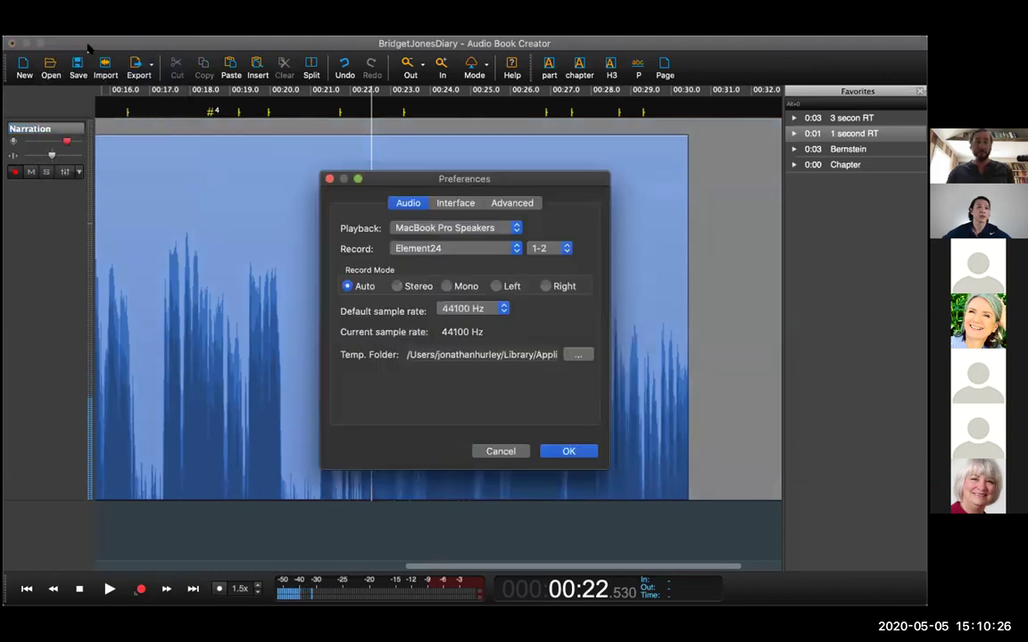
click(455, 204)
click(522, 203)
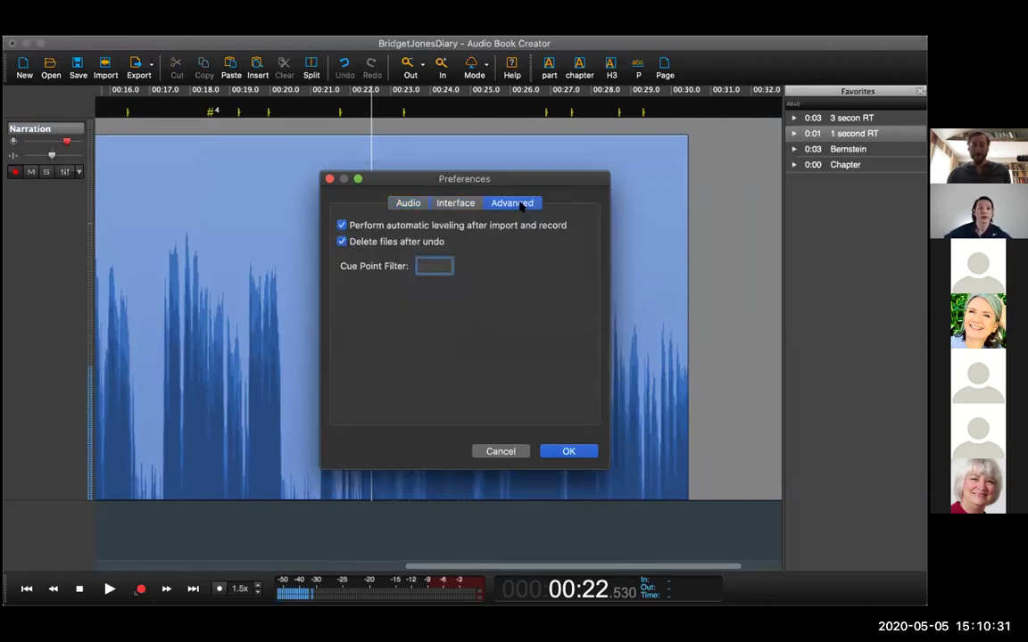
click(478, 452)
- Review the session properties for the book's info, export, tracks and marker styles
click(134, 33)
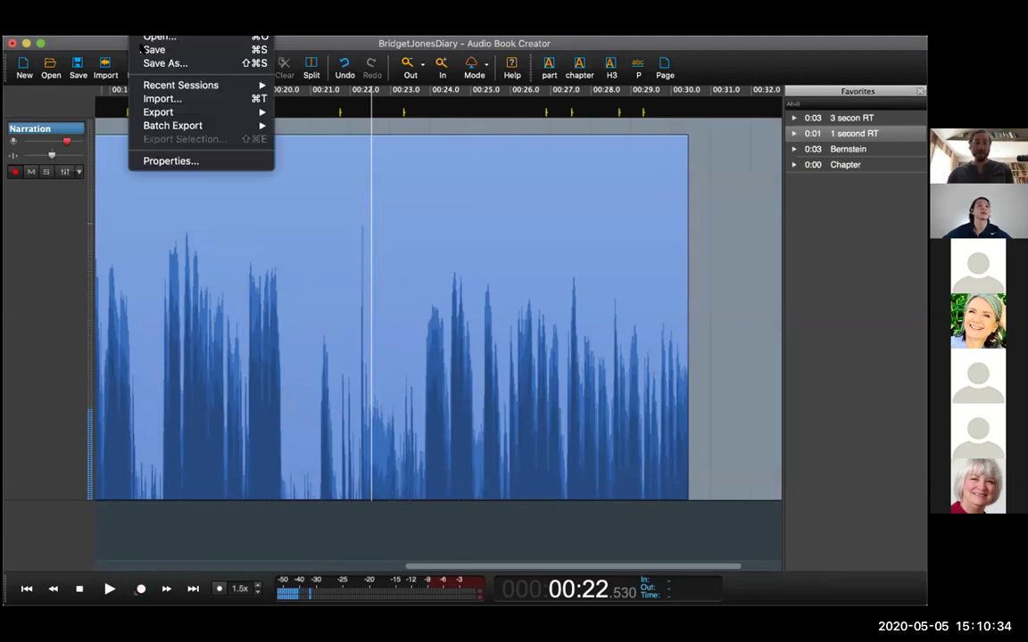
click(172, 161)
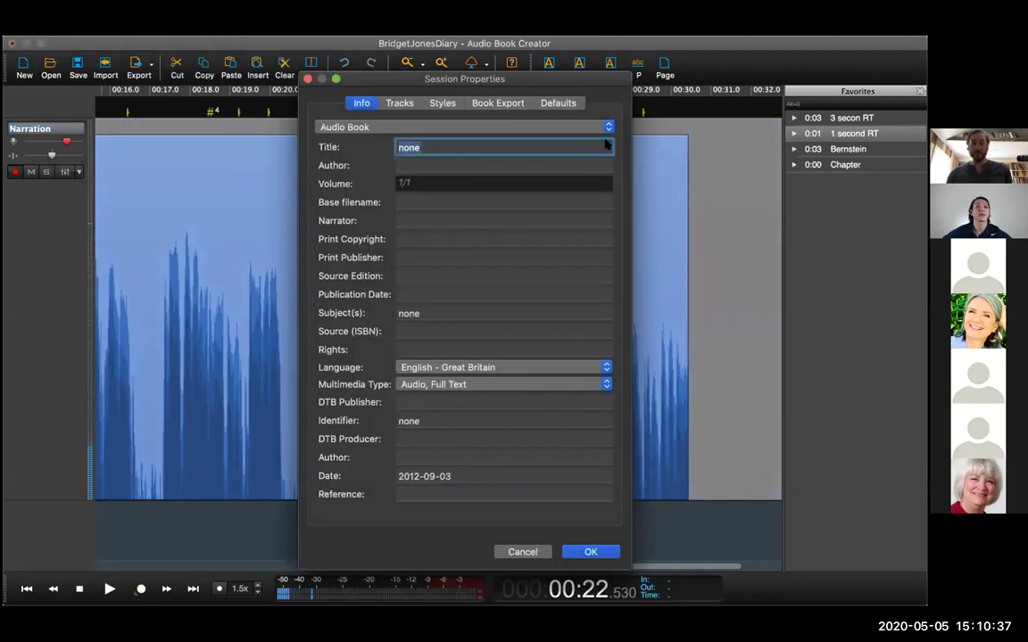
click(486, 104)
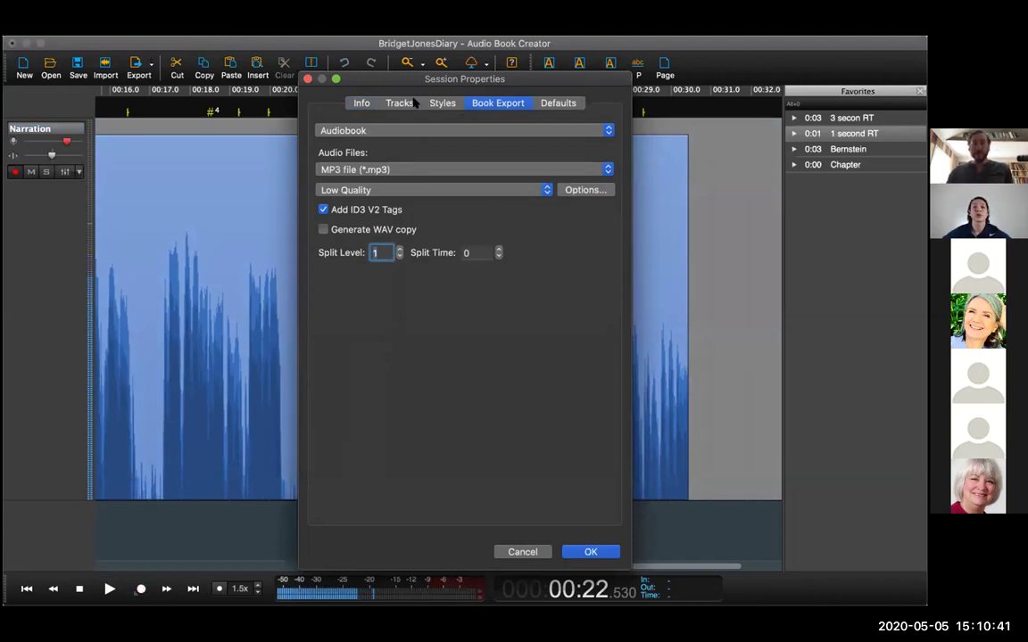
click(367, 105)
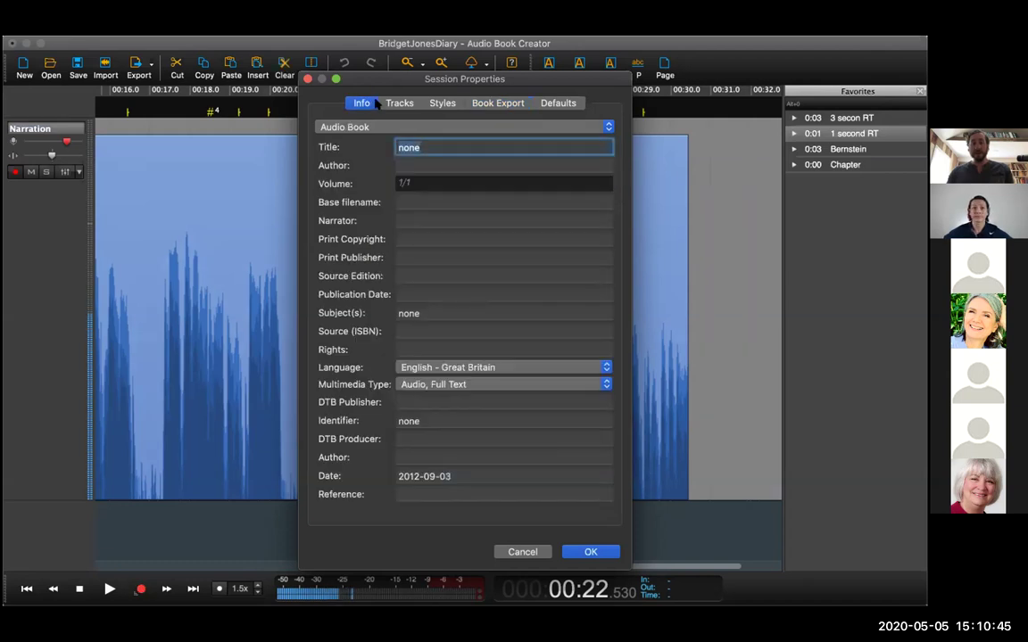
click(397, 104)
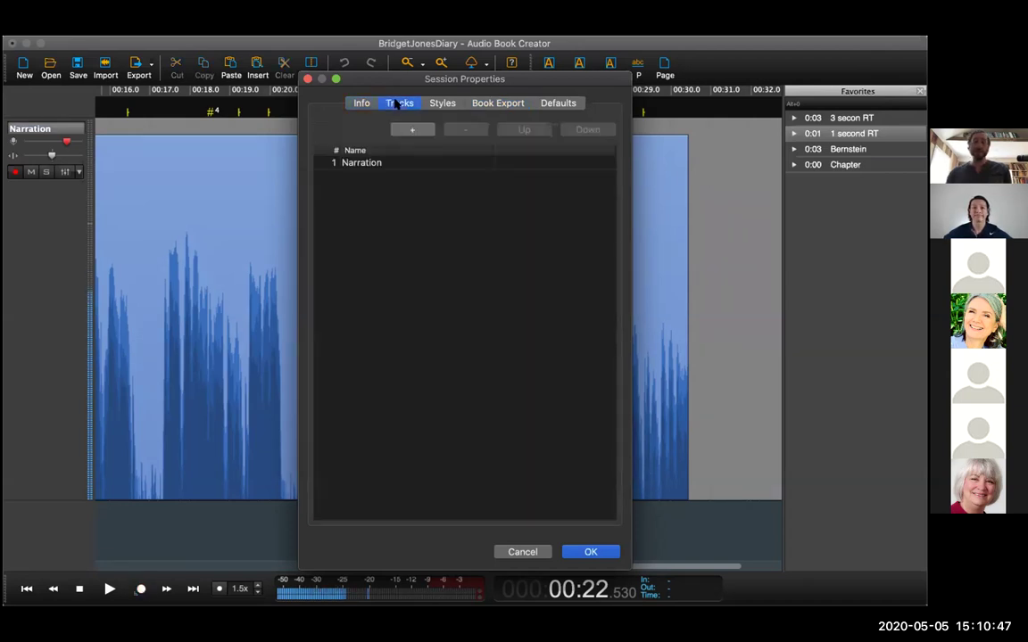
click(443, 104)
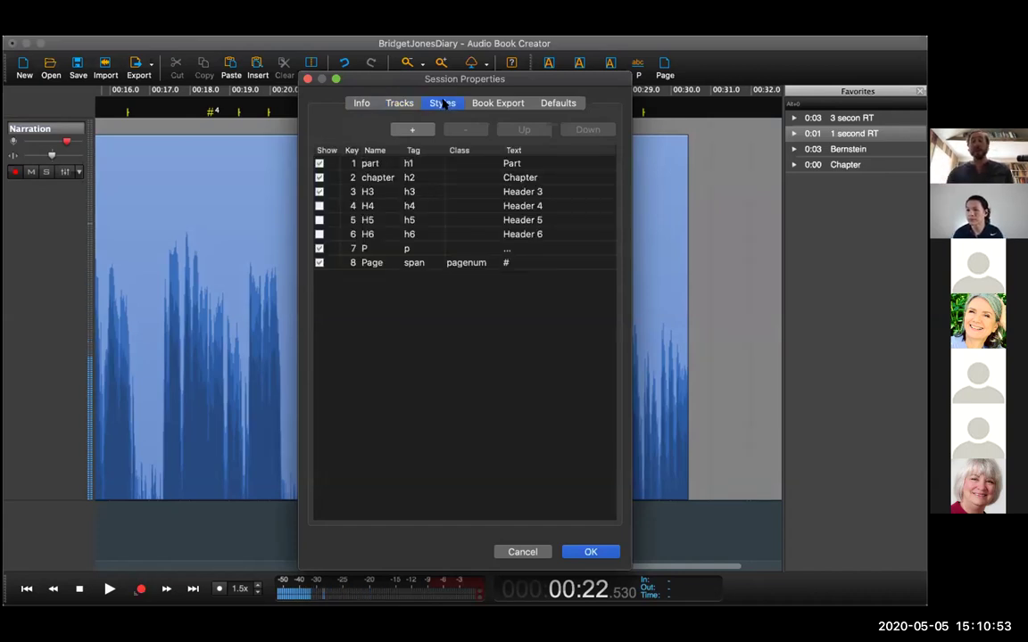
- Examine the Book Export file formats and the MP3 encoding options, then close the session properties unchanged
click(495, 103)
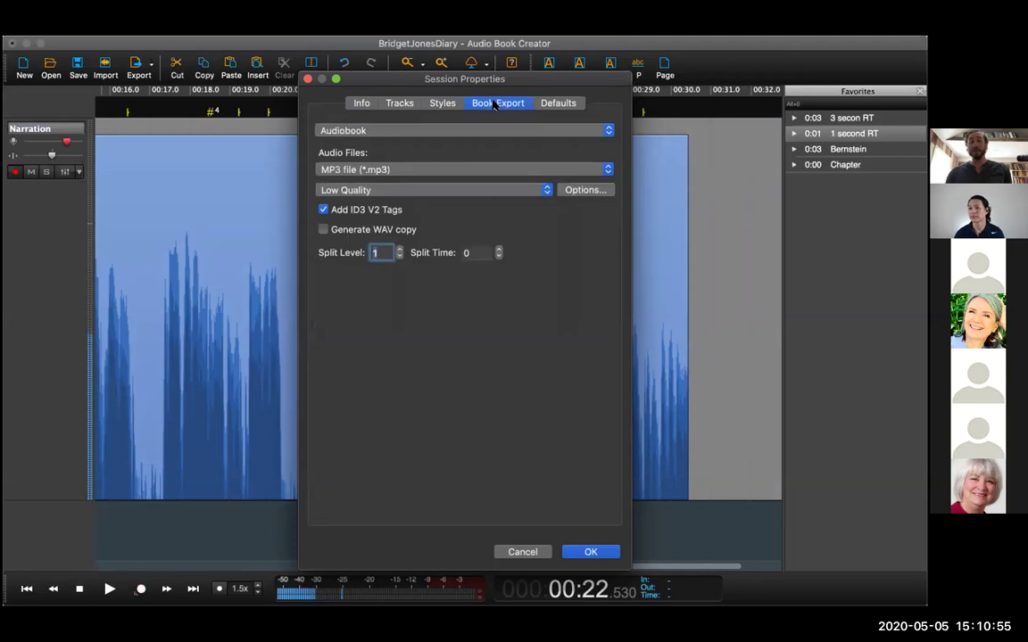
click(606, 169)
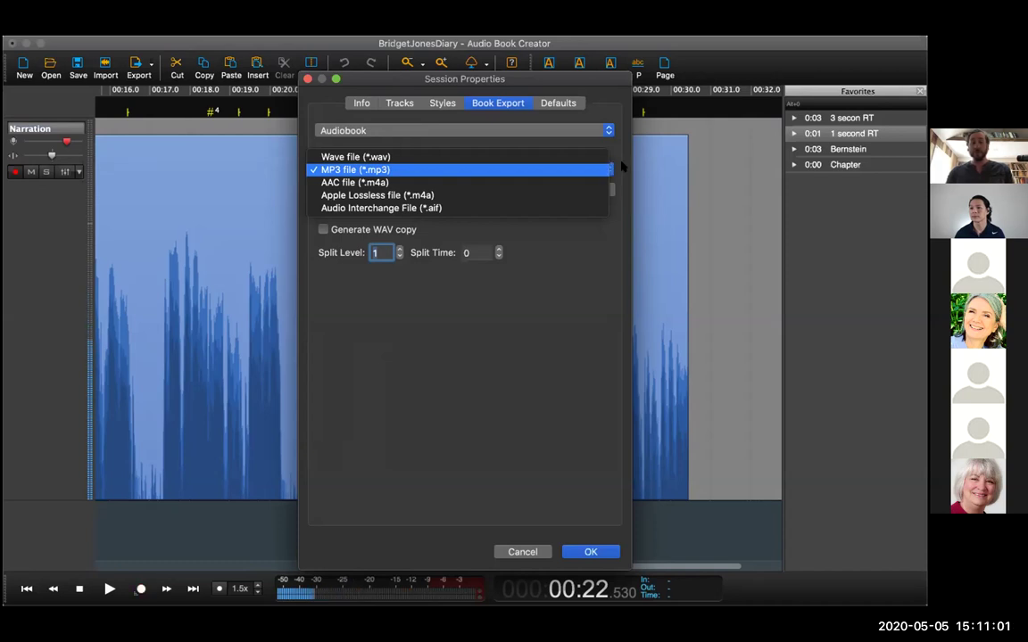
click(531, 284)
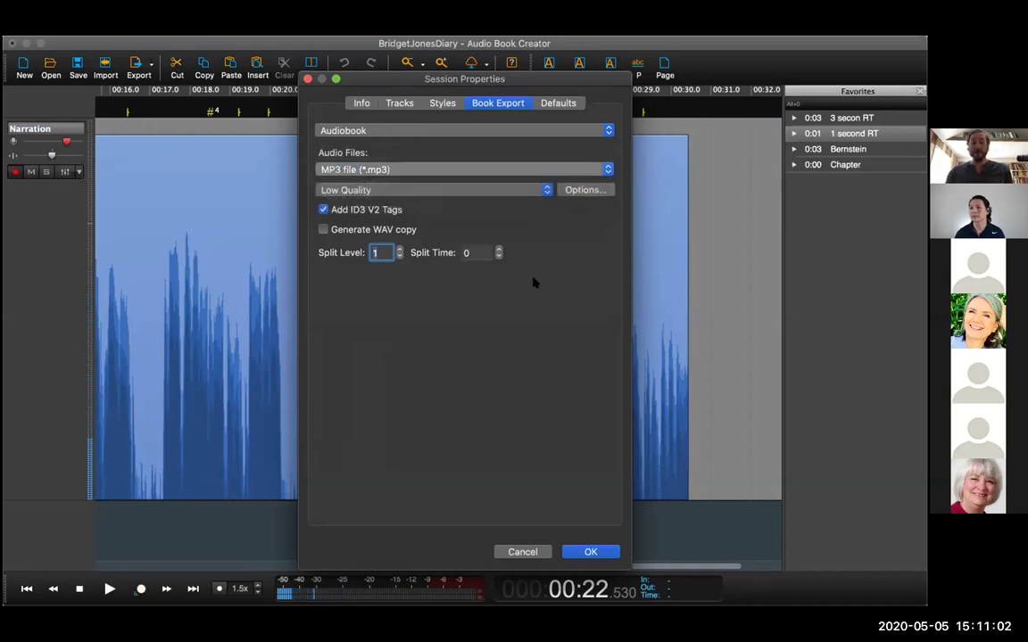
click(584, 190)
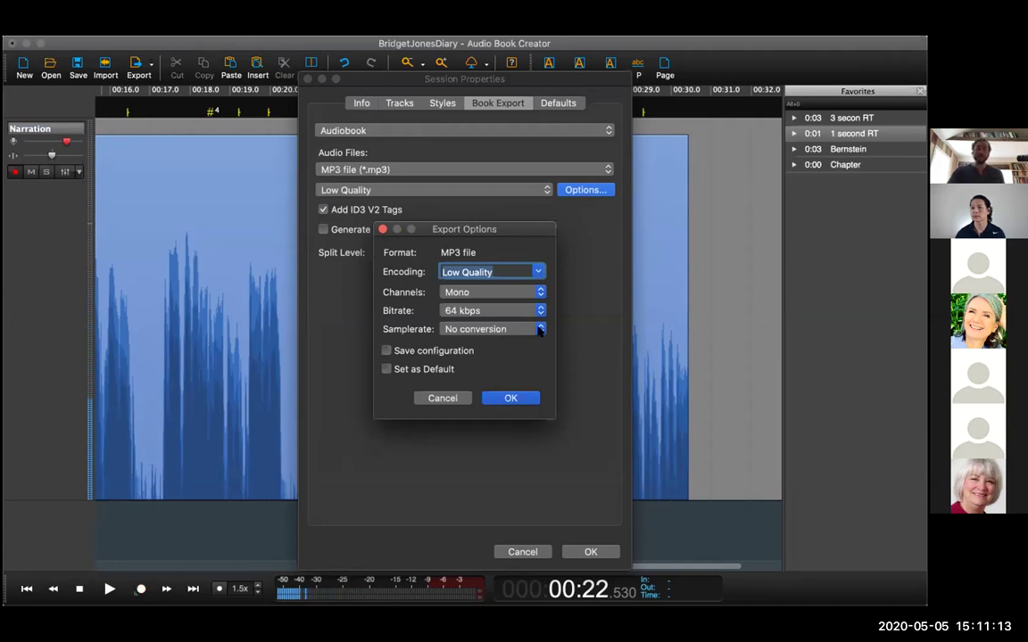
click(383, 229)
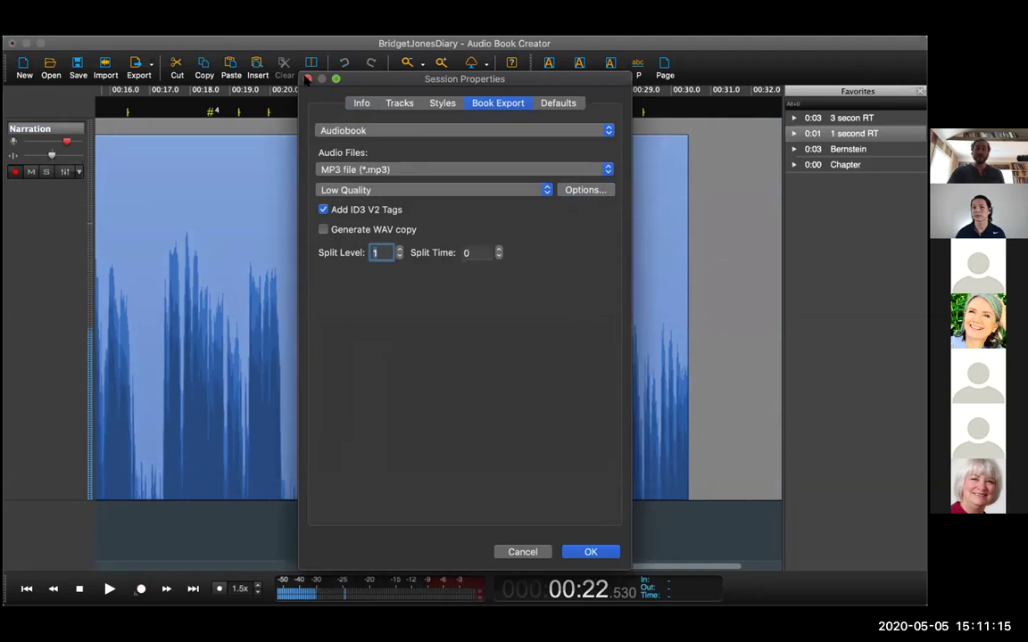
click(307, 79)
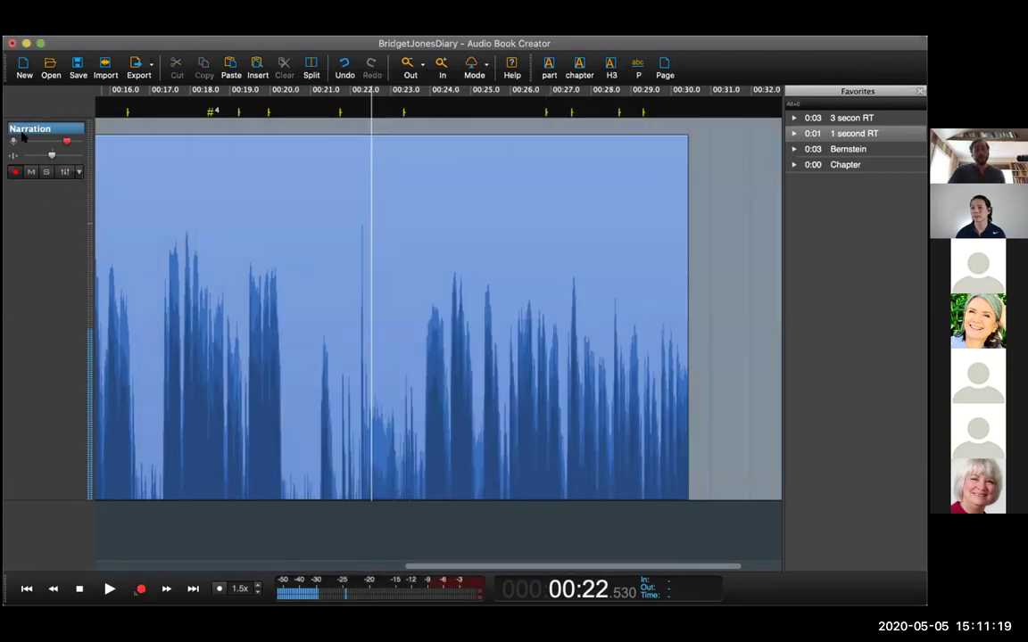
- Add a Compressor effect to the Narration track, adjust its compression amount, and close its window
click(65, 172)
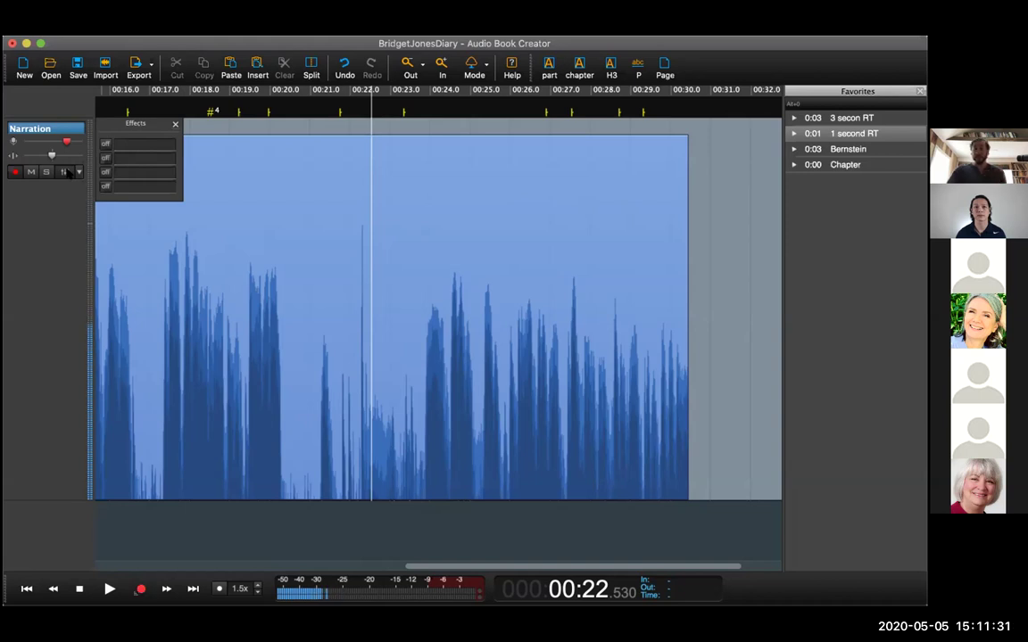
click(172, 147)
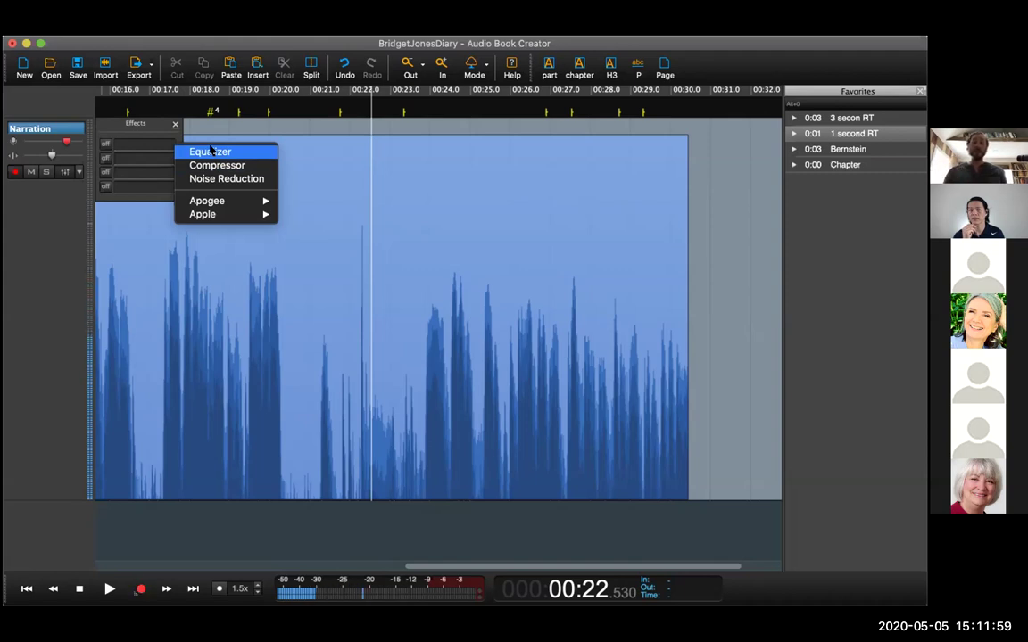
click(215, 164)
drag(336, 285, 305, 247)
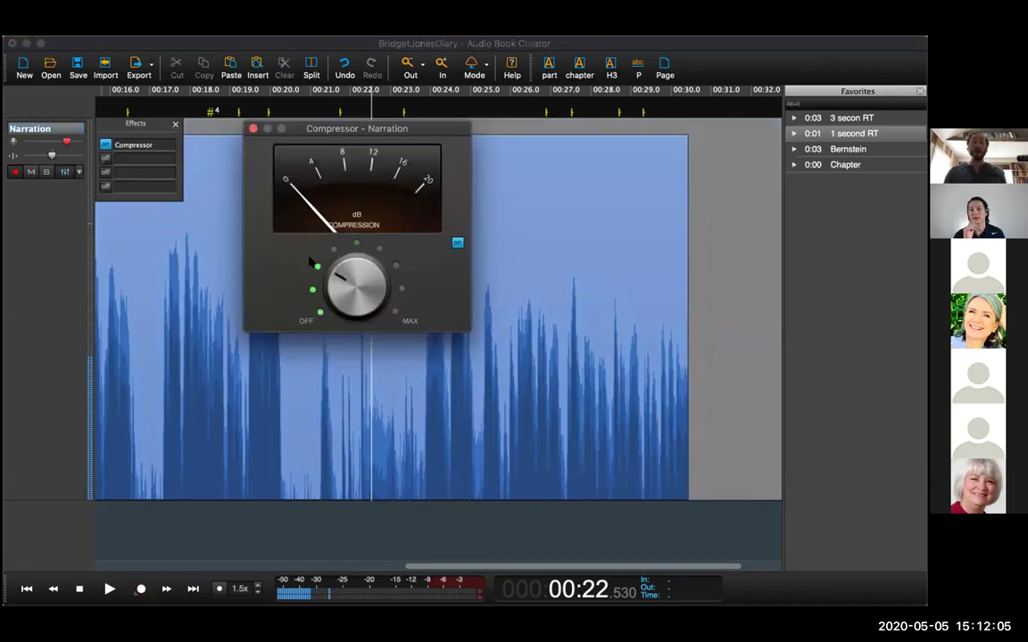
click(253, 128)
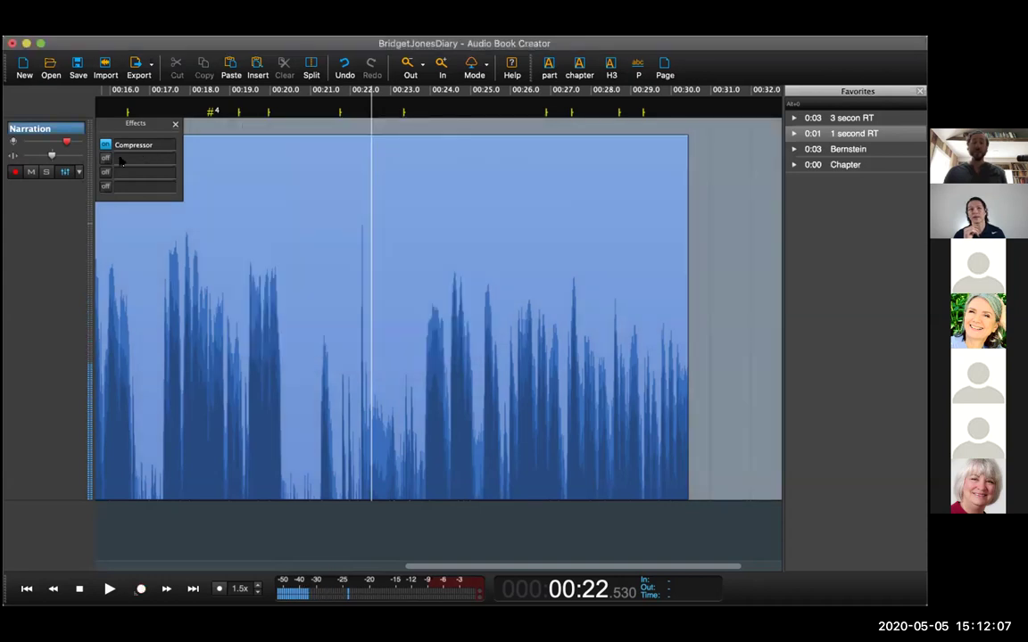
- Add a Noise Reduction effect to the Narration track and play the recording through it
click(123, 158)
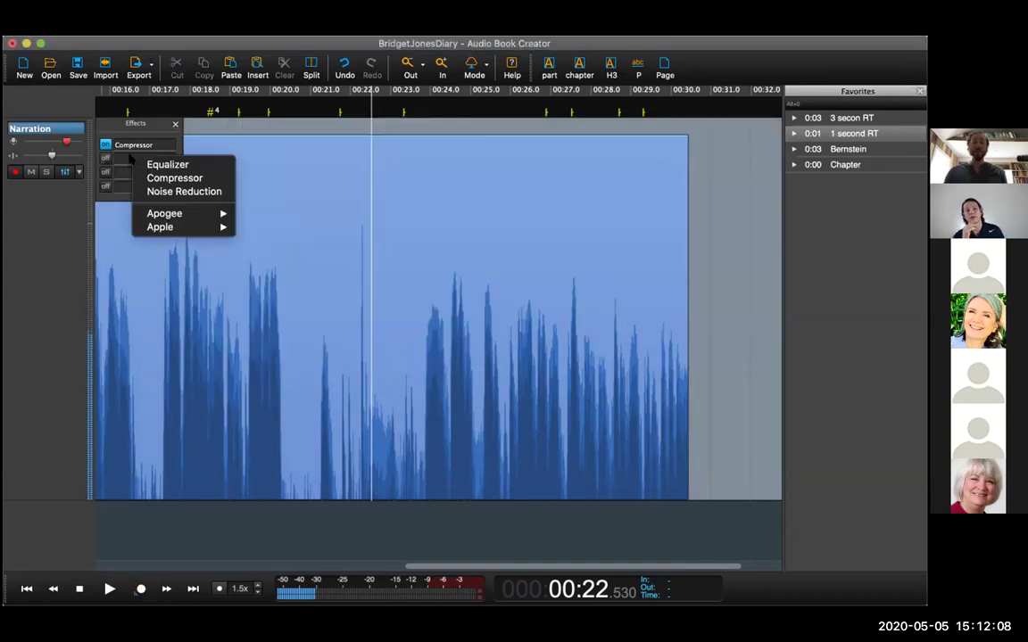
click(156, 193)
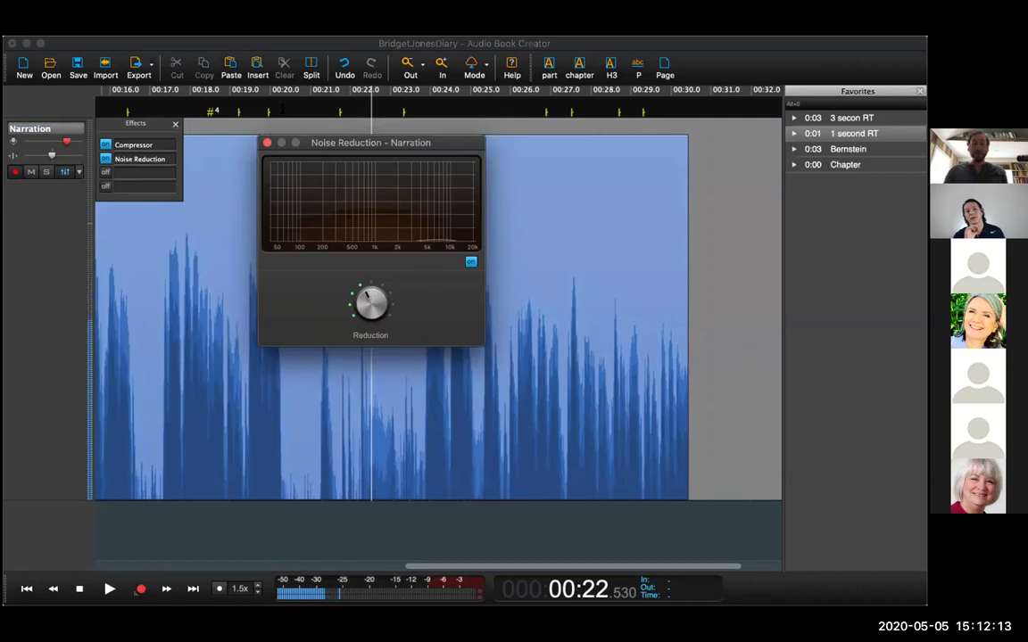
click(283, 107)
key(space)
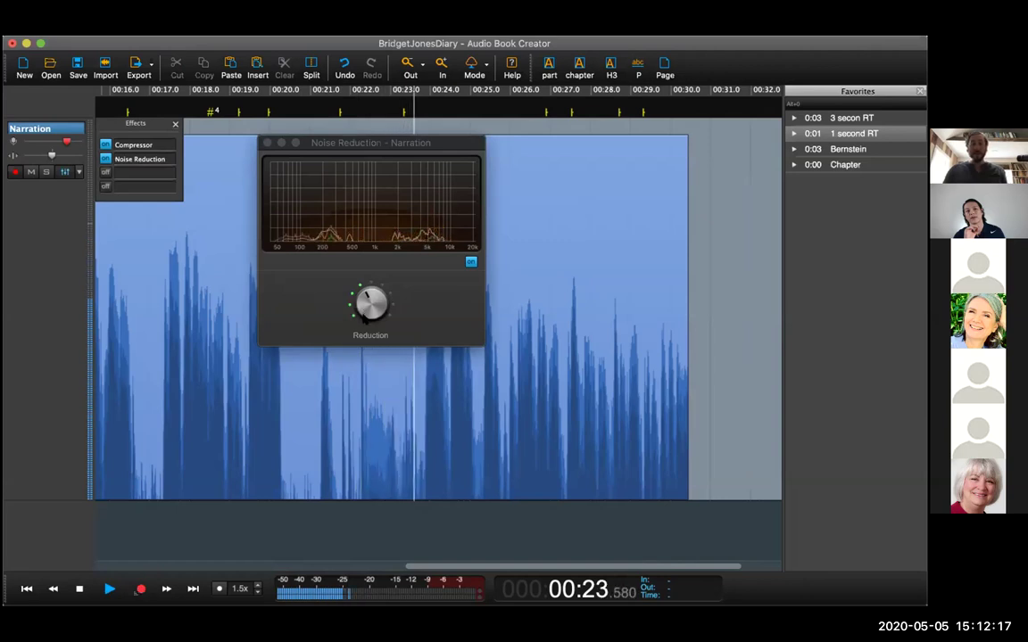
- Raise the Noise Reduction amount on the Narration track during playback, and close the effect's window
click(361, 288)
drag(362, 287, 326, 190)
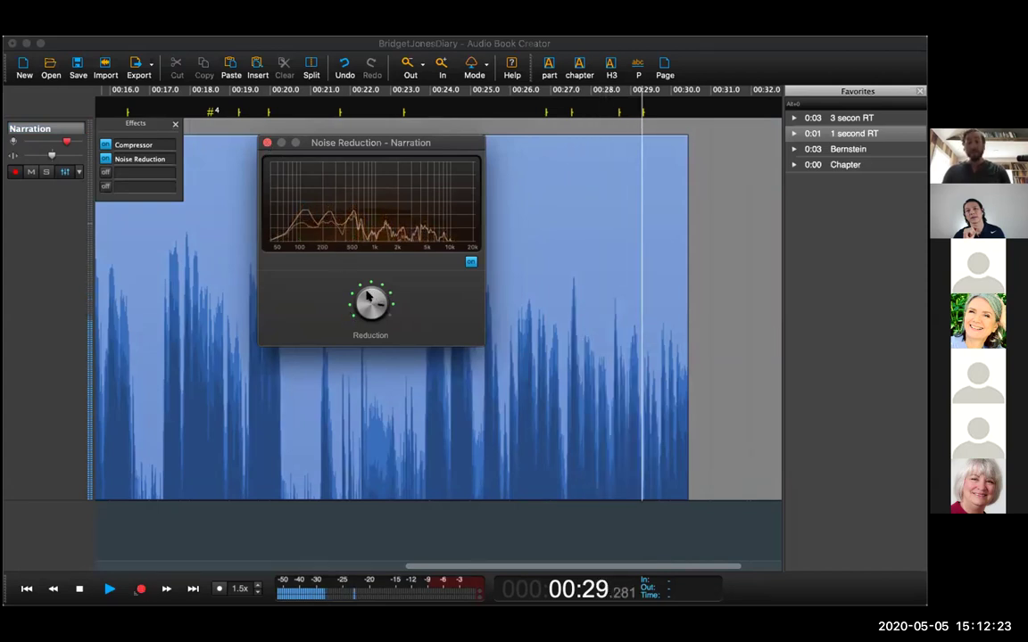
click(267, 144)
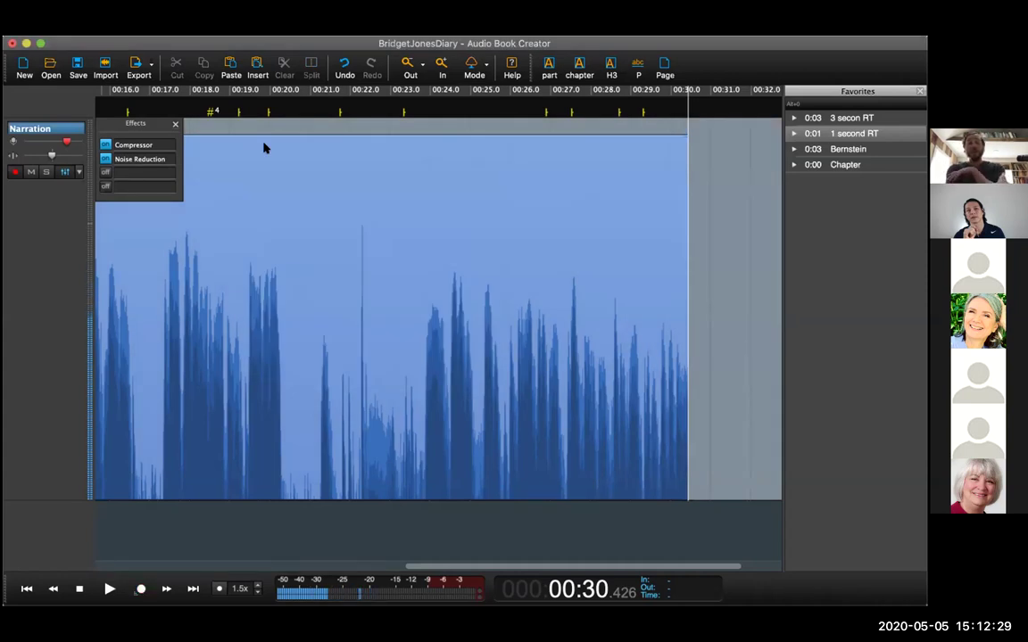
- Add an Equalizer effect to the Narration track, boost its high band above 2 kHz, and close its window
click(141, 171)
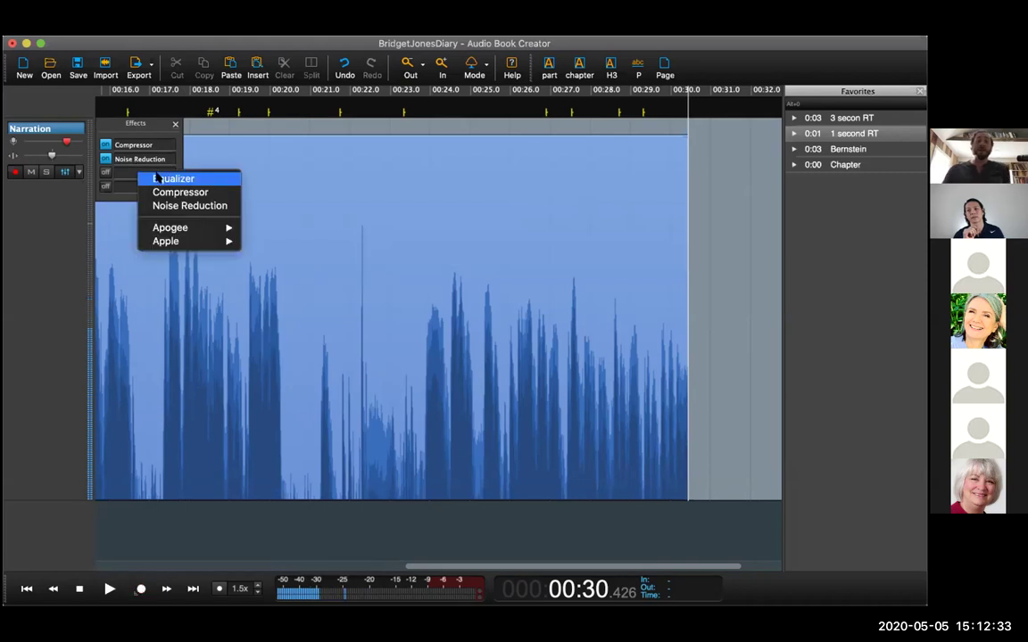
click(158, 178)
drag(448, 214, 413, 206)
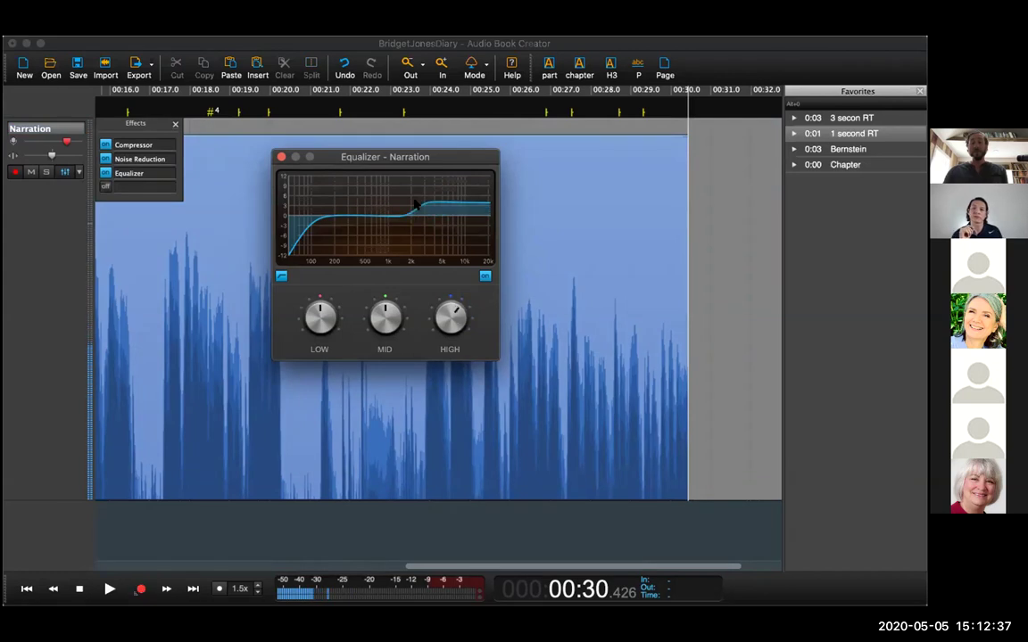
click(281, 157)
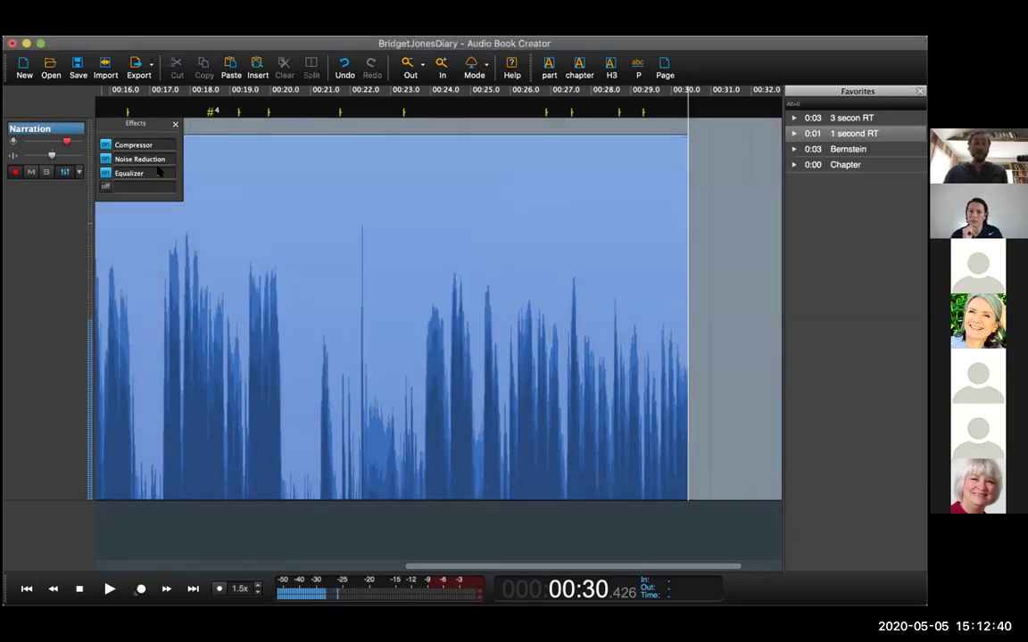
- Add Apple's AULowShelfFilter to the Narration track's last free effect slot, and close the filter and the effects rack
click(130, 188)
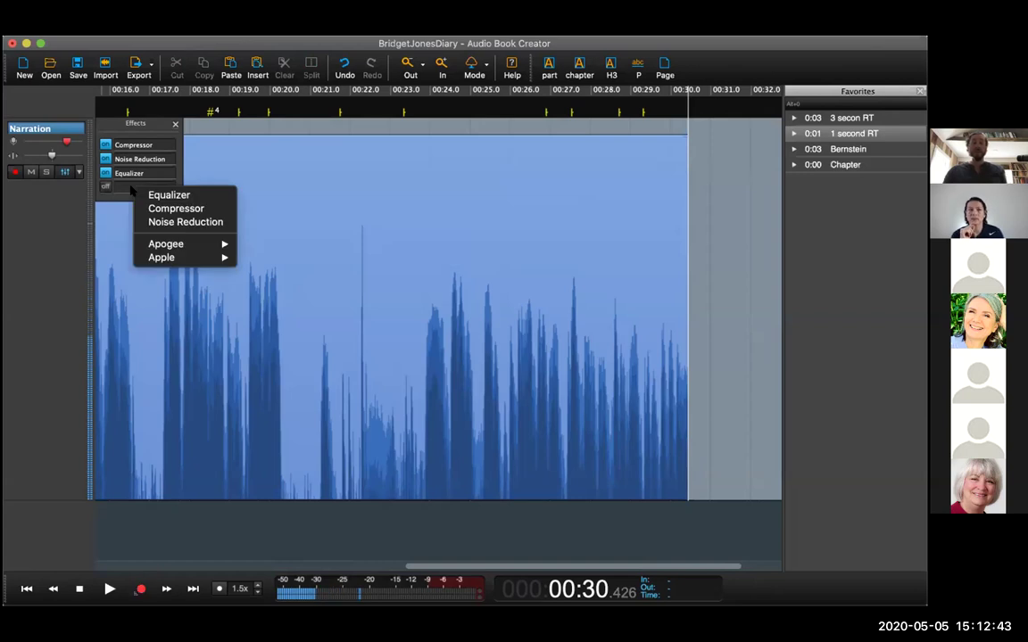
mouse_move(174, 242)
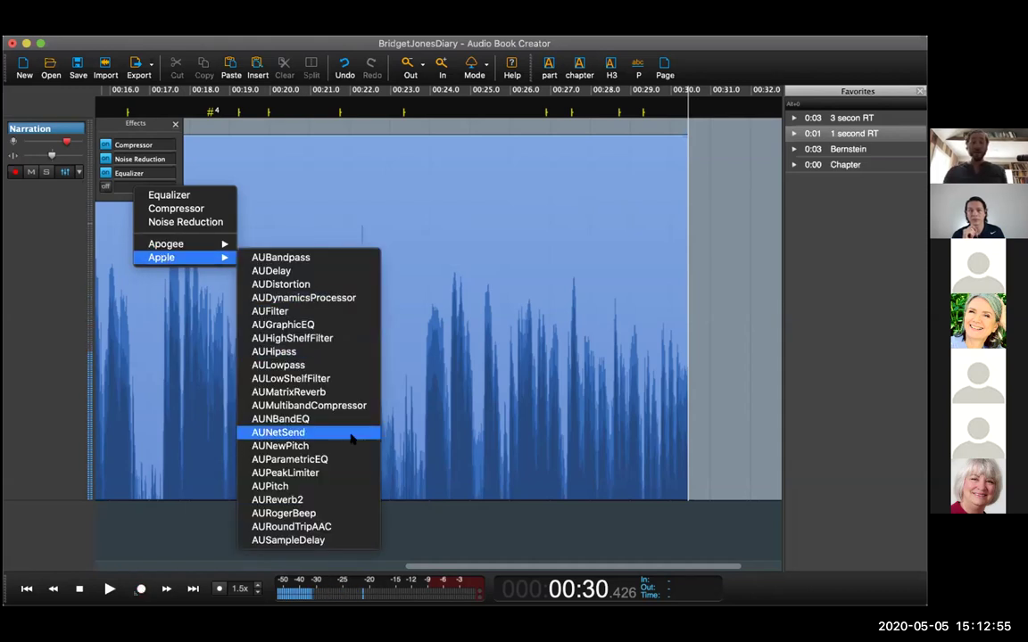
click(295, 374)
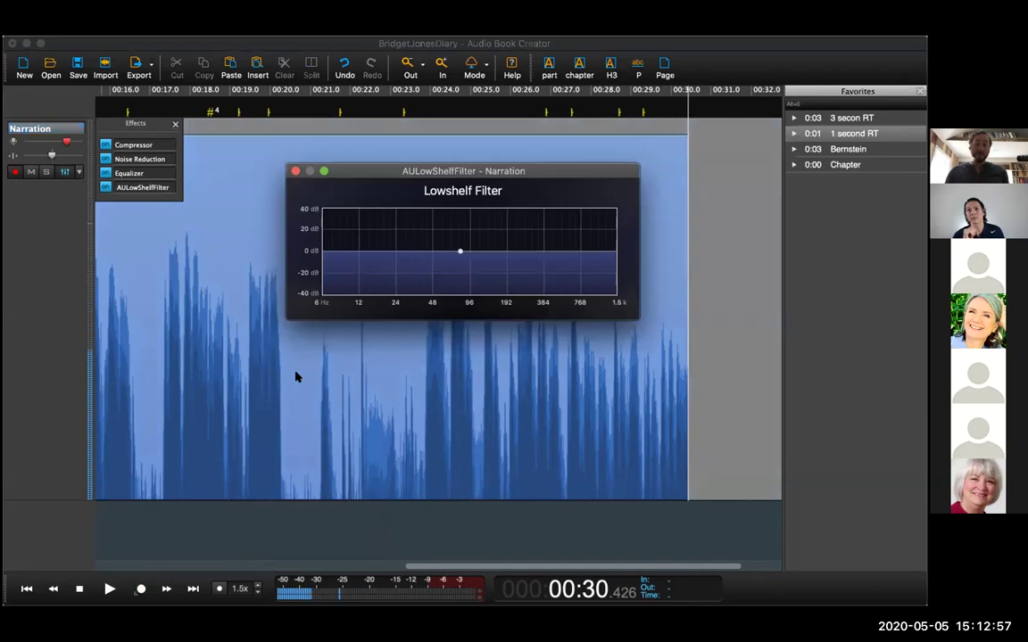
click(295, 171)
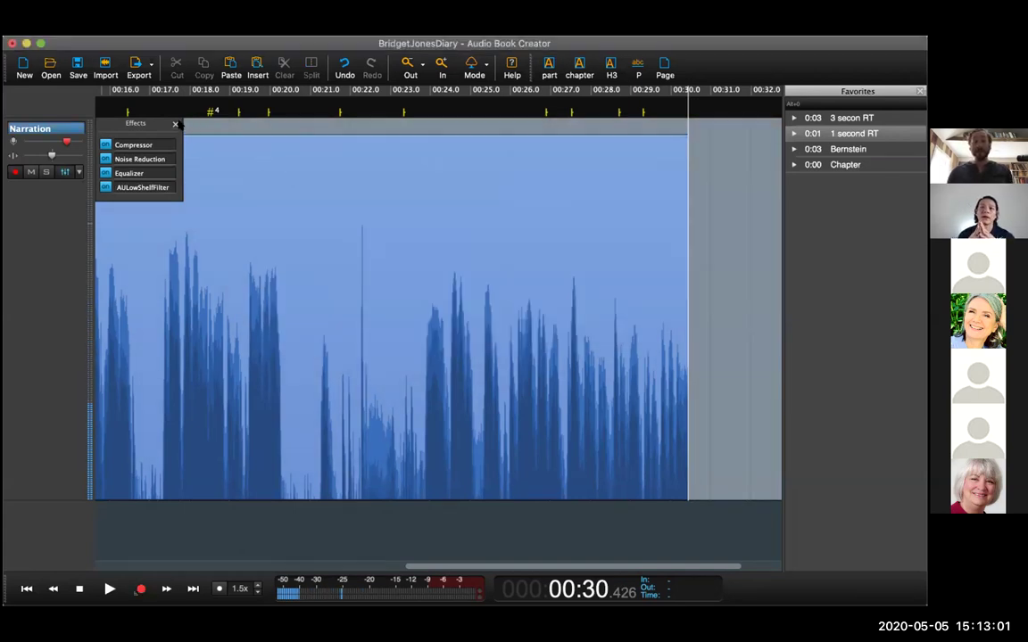
click(175, 125)
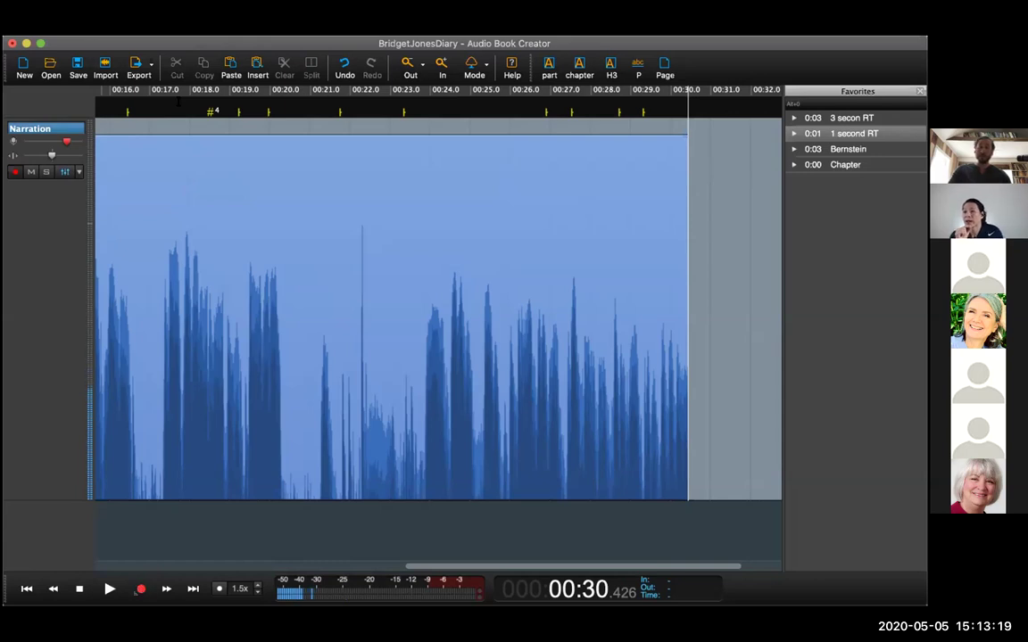
click(138, 592)
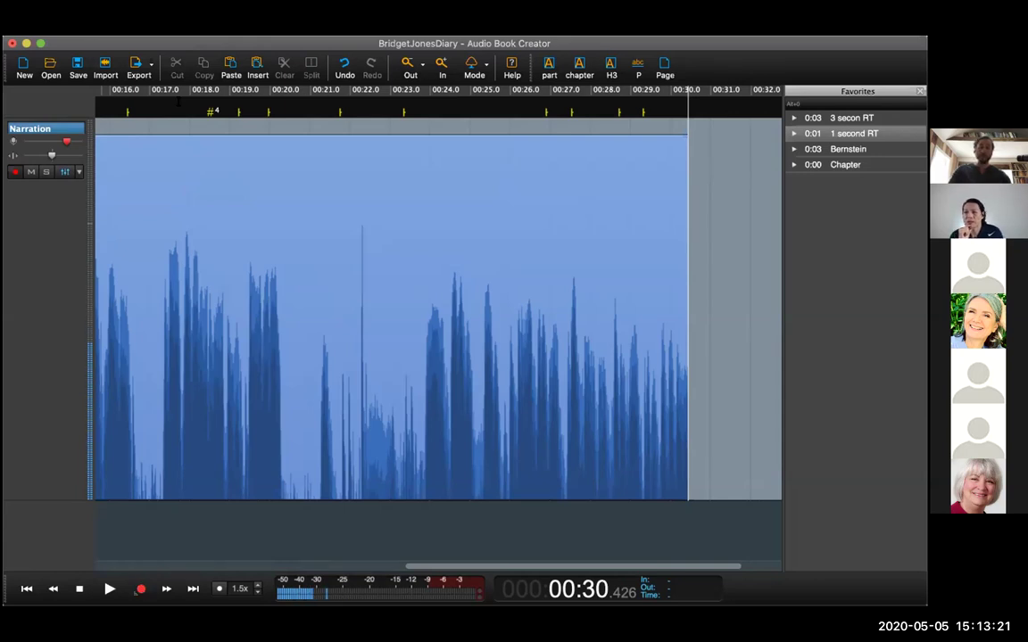
click(138, 591)
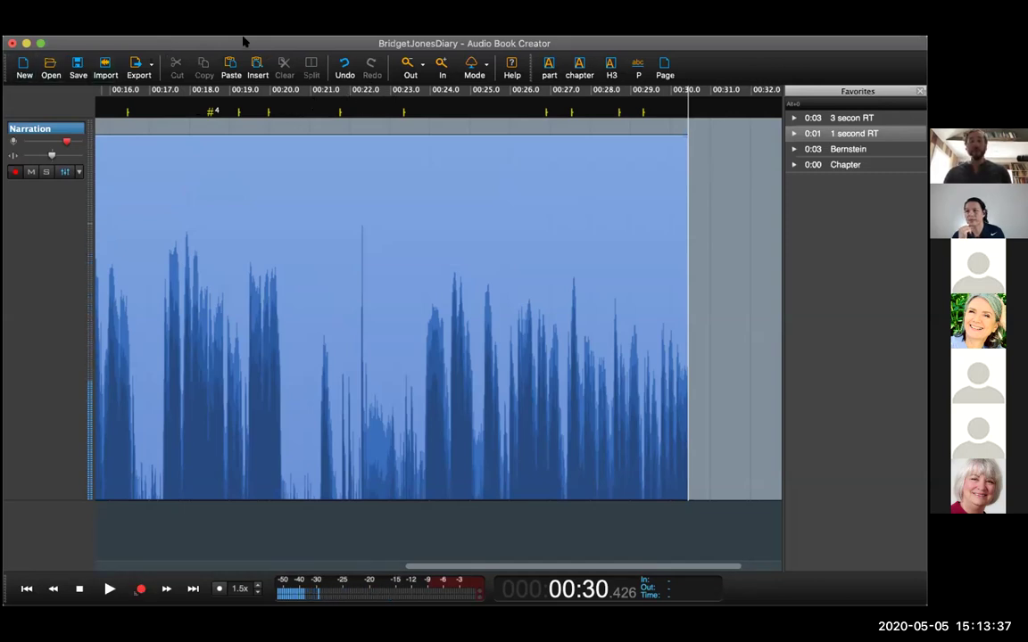
drag(307, 48, 304, 101)
drag(70, 102, 96, 42)
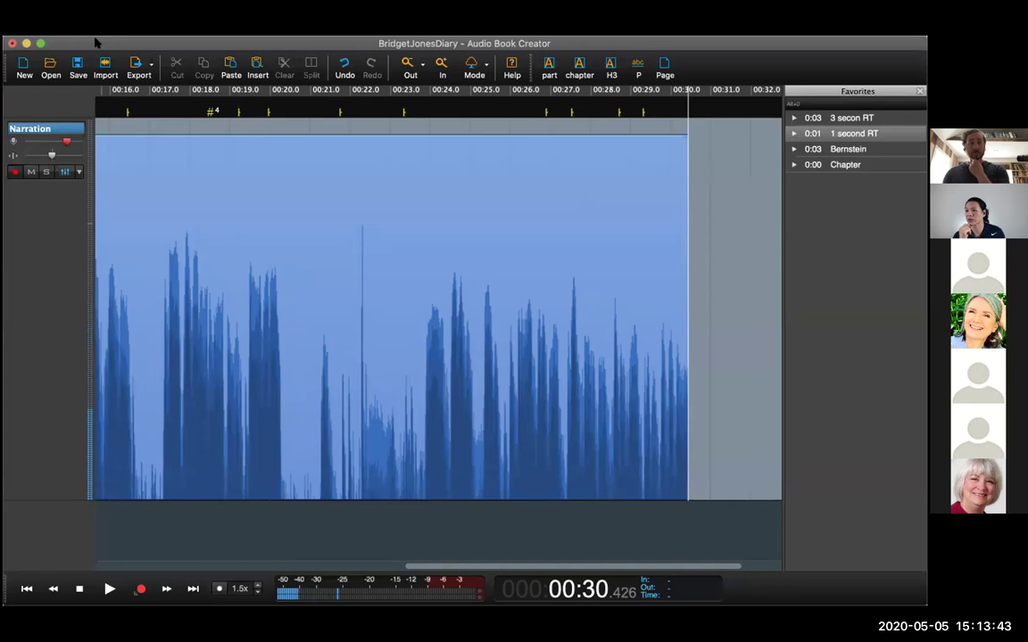
- Start a new session without saving the changes to BridgetJonesDiary, and show the manuscript in place of the favorites
click(19, 72)
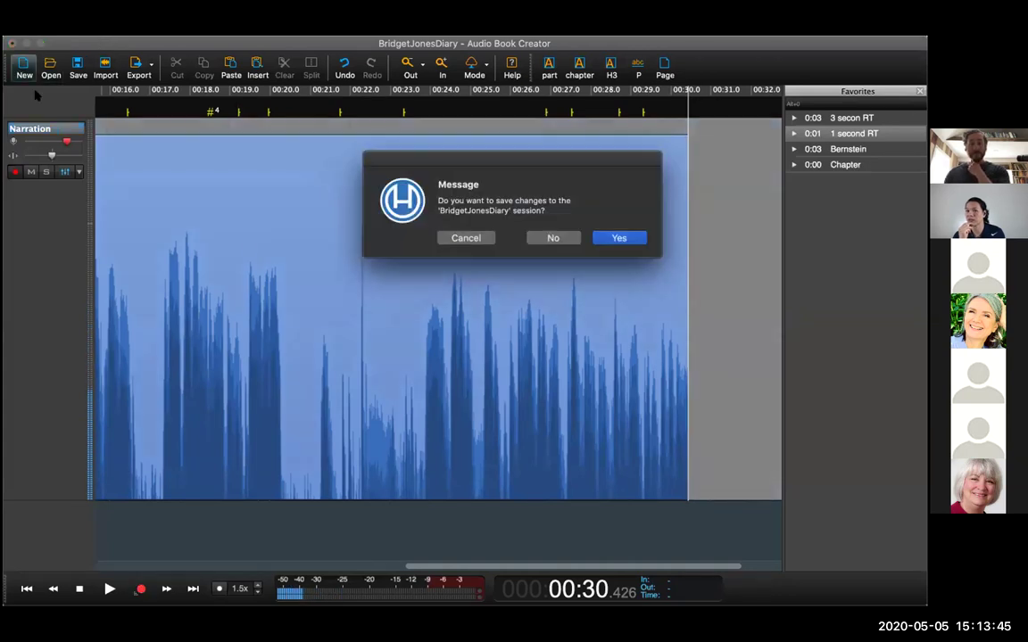
click(536, 238)
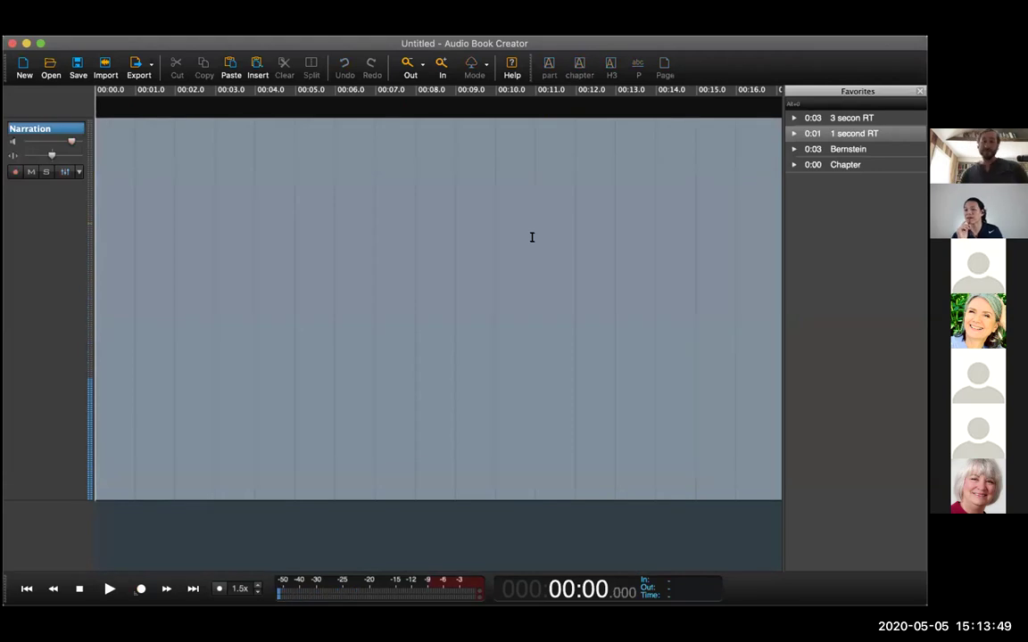
click(278, 25)
click(268, 181)
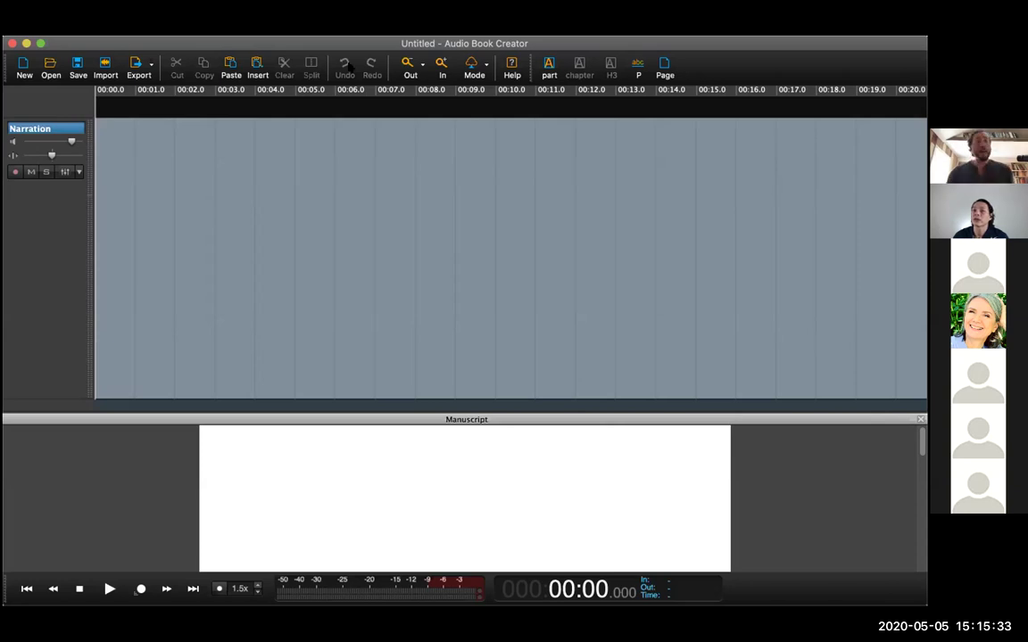
- Open the preferences and review the Interface and Audio settings
click(80, 27)
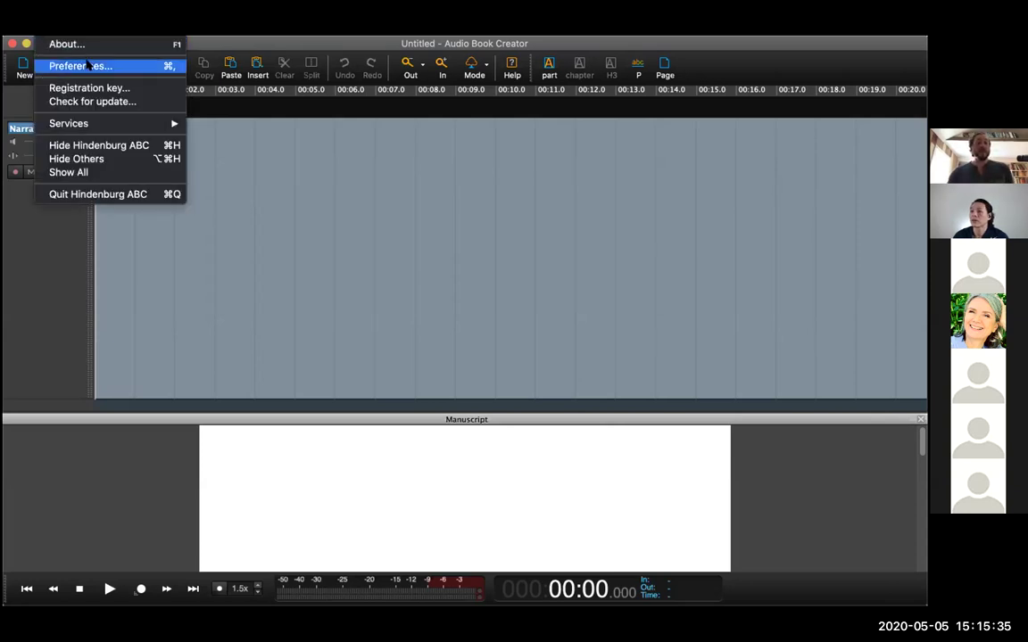
click(88, 65)
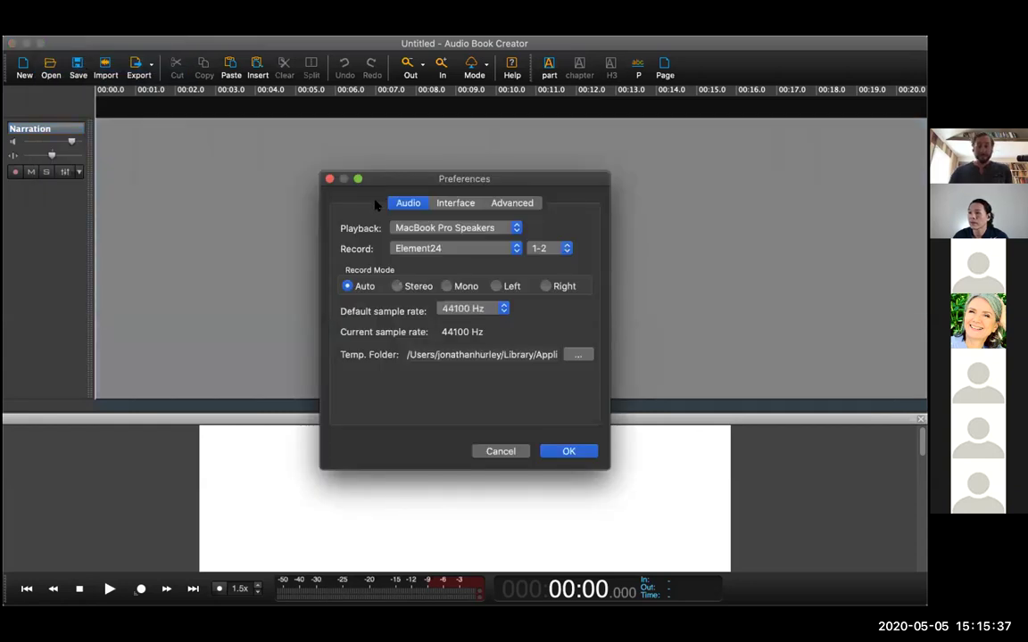
click(455, 203)
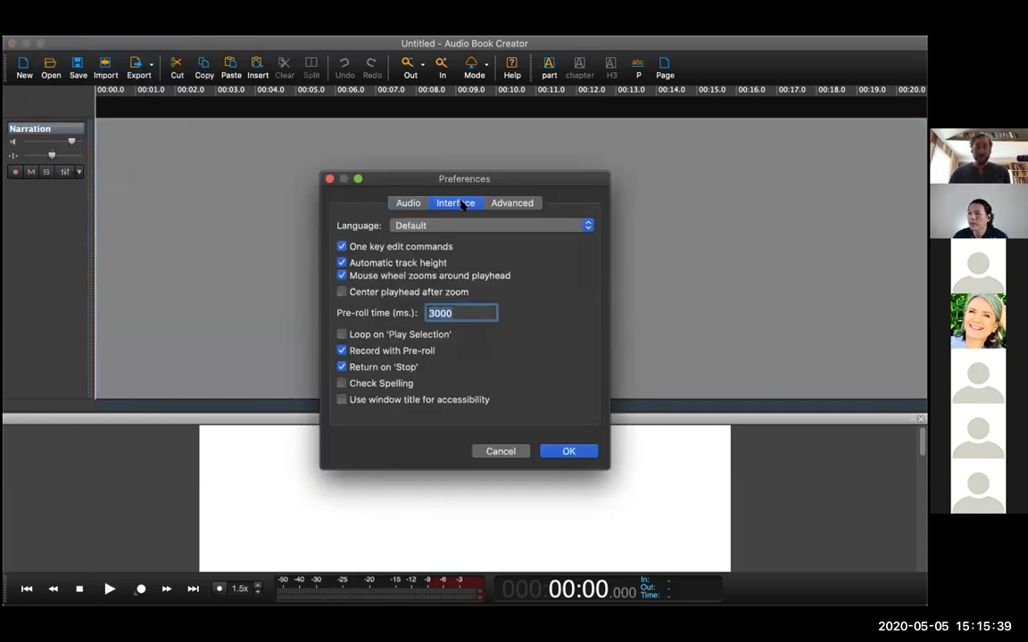
click(415, 204)
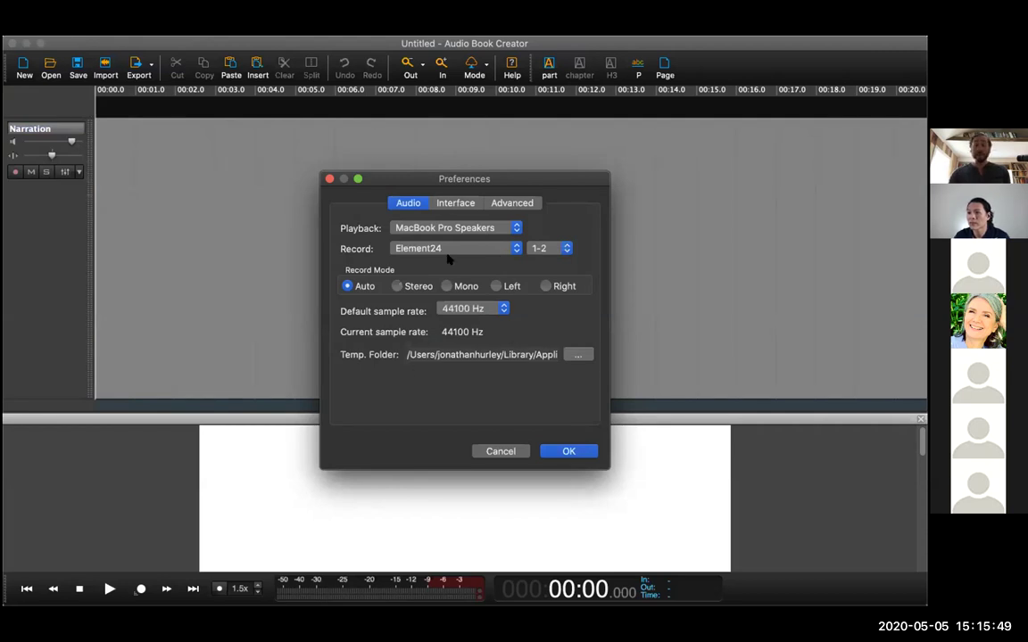
- Enable centering the playhead after zoom, set the pre-roll time to 2000 ms, and apply the preferences
click(444, 204)
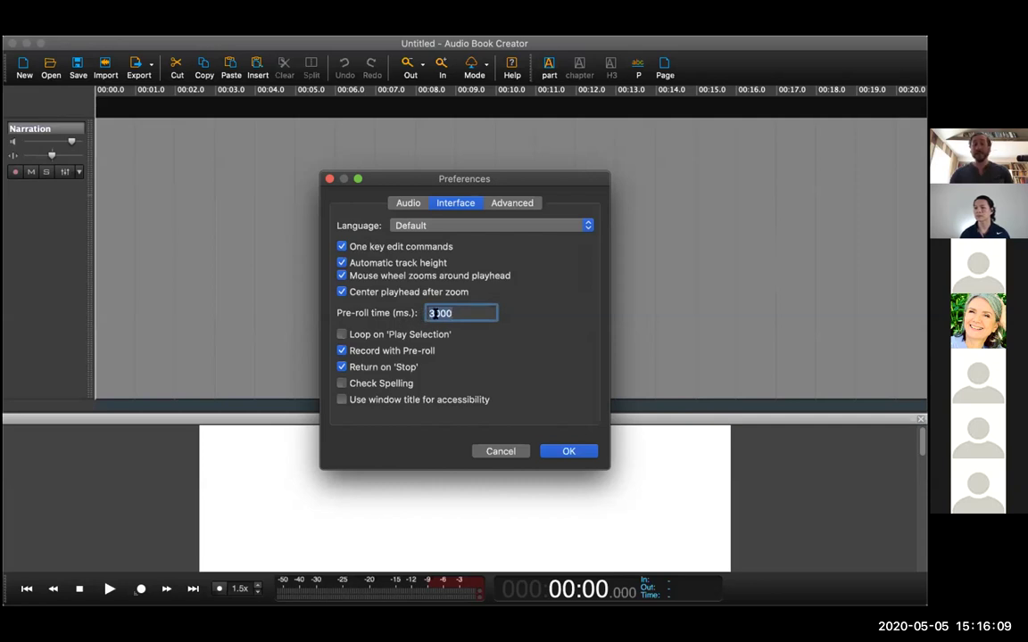
click(433, 314)
key(BackSpace)
text(2)
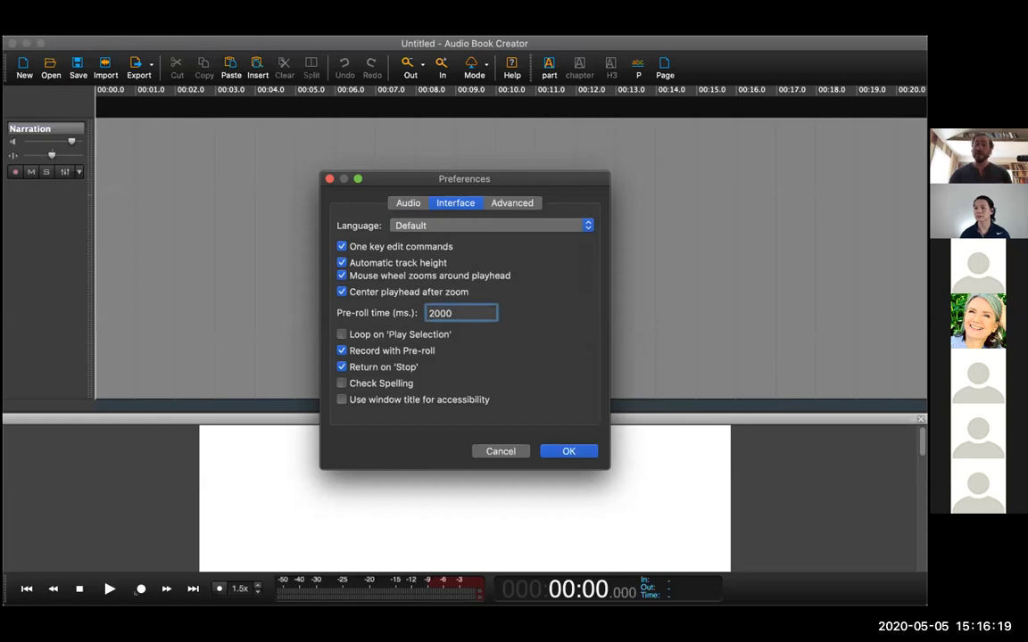
click(423, 203)
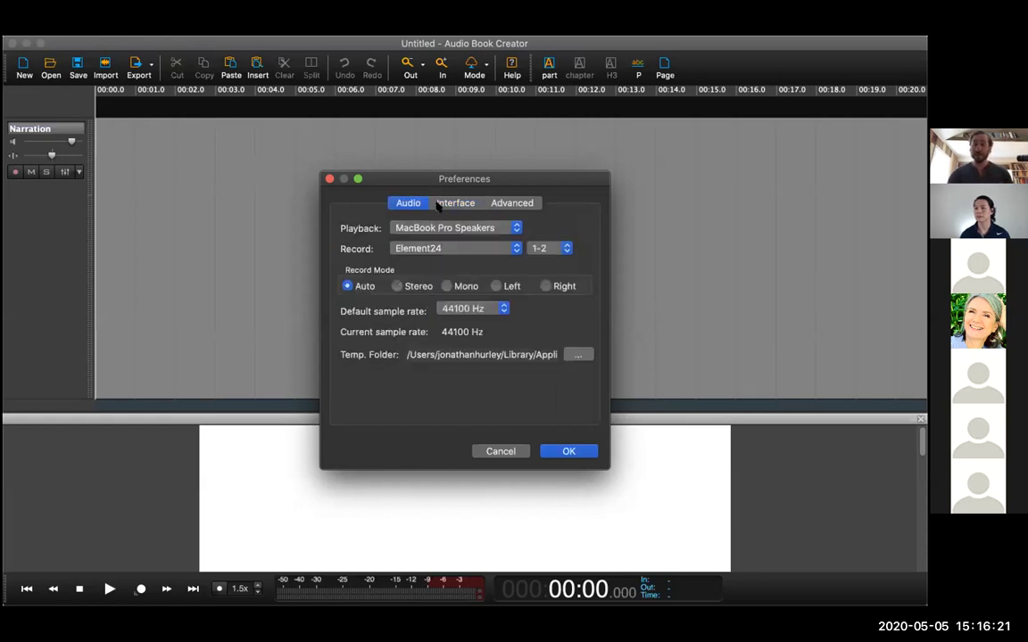
click(452, 202)
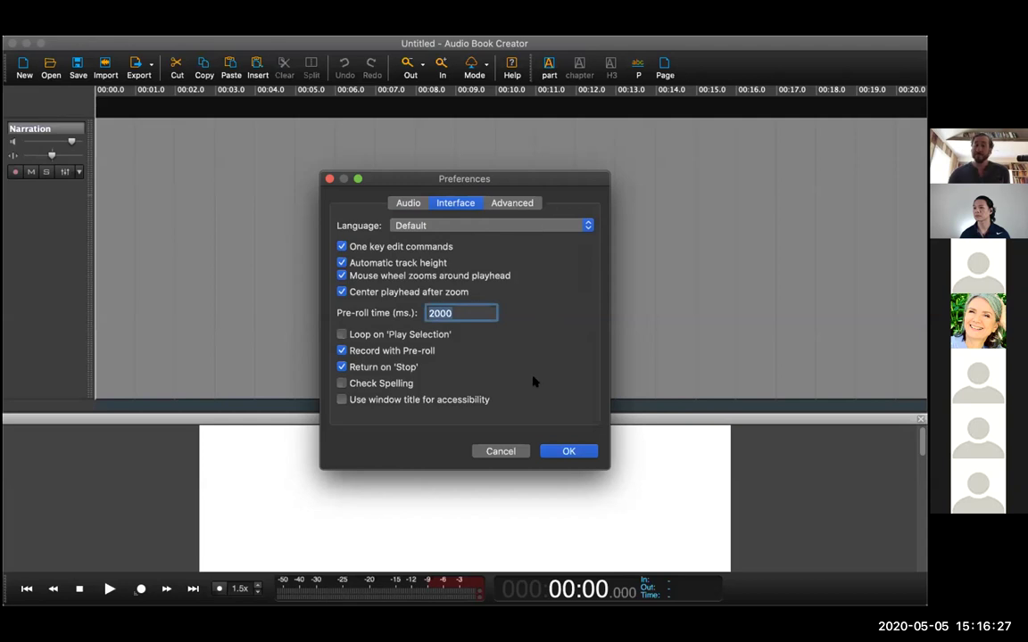
click(569, 451)
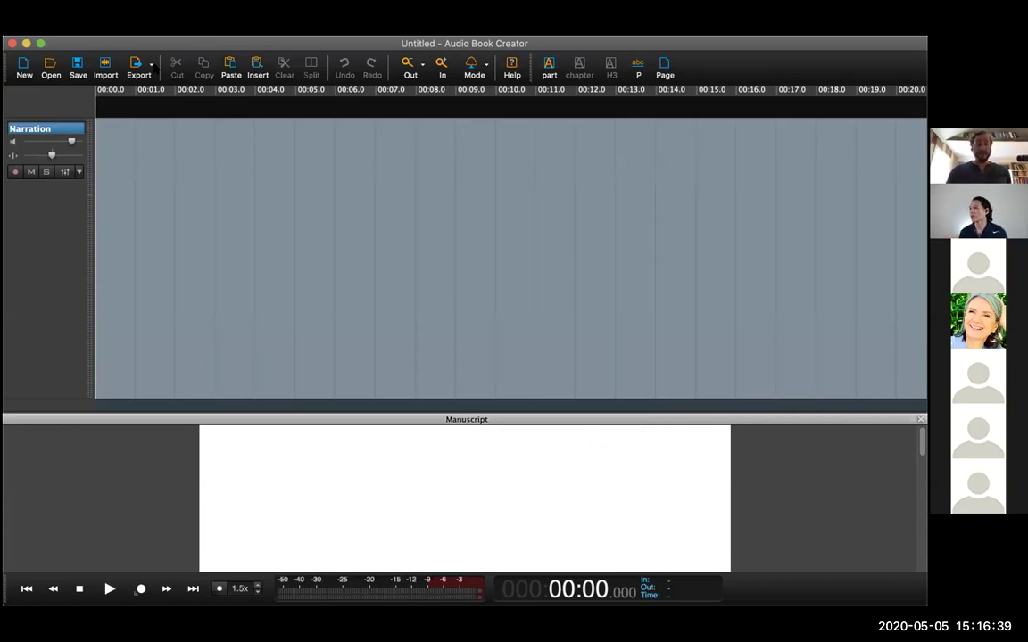
click(138, 64)
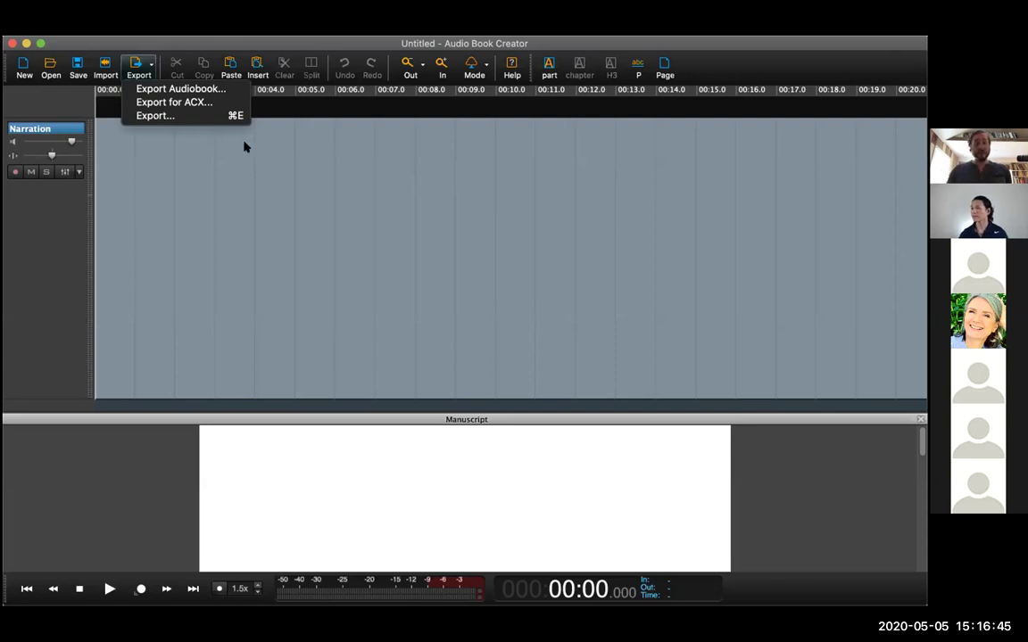
click(215, 203)
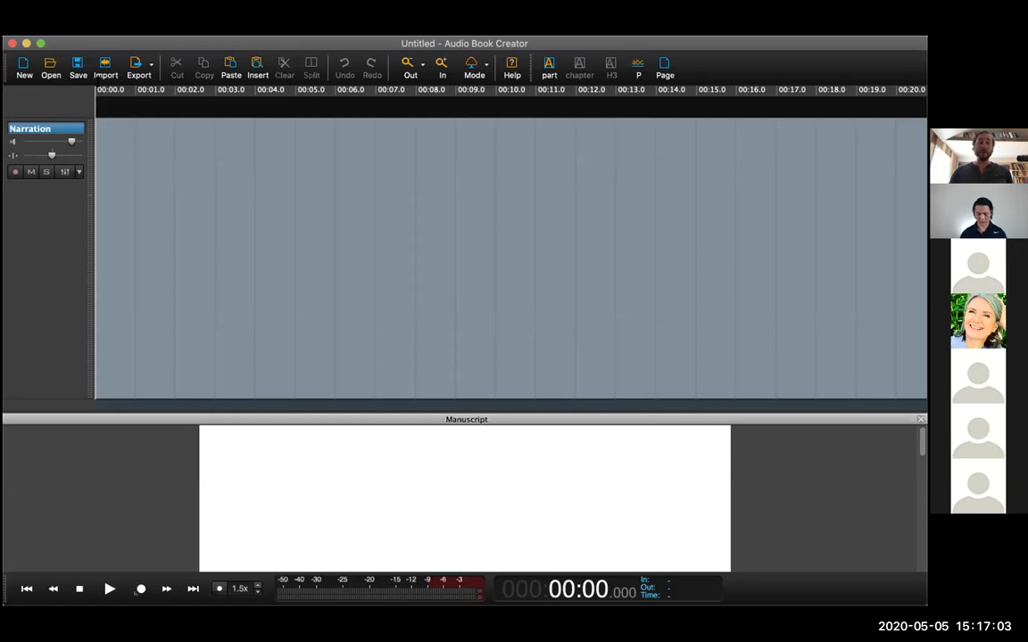
- Import Clip 3.wav from the clips folder on the Verbatim drive into the Narration track and play its opening
click(106, 68)
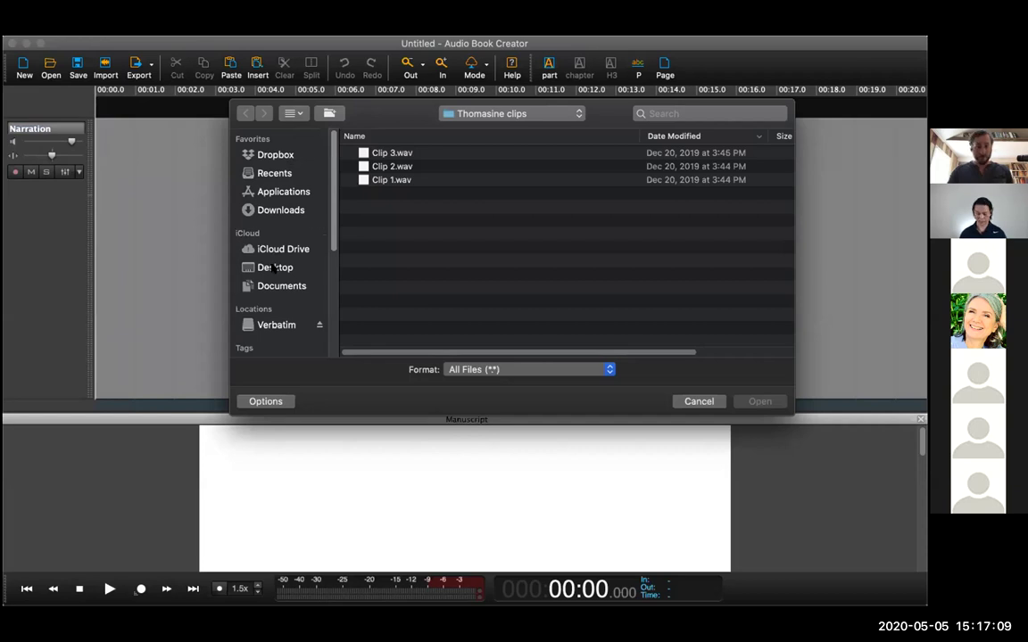
click(272, 268)
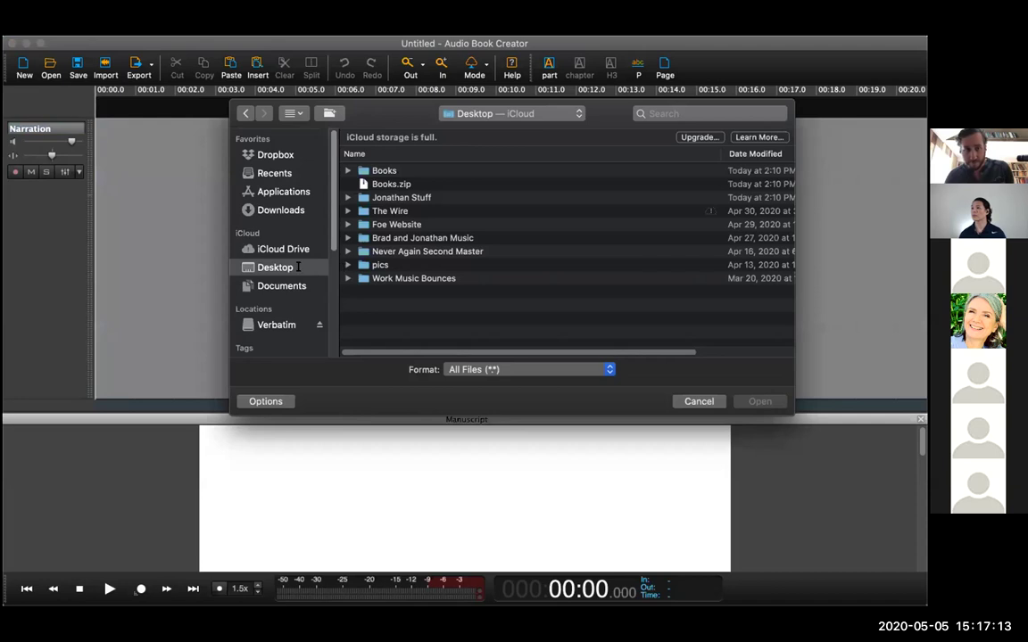
click(268, 325)
click(348, 153)
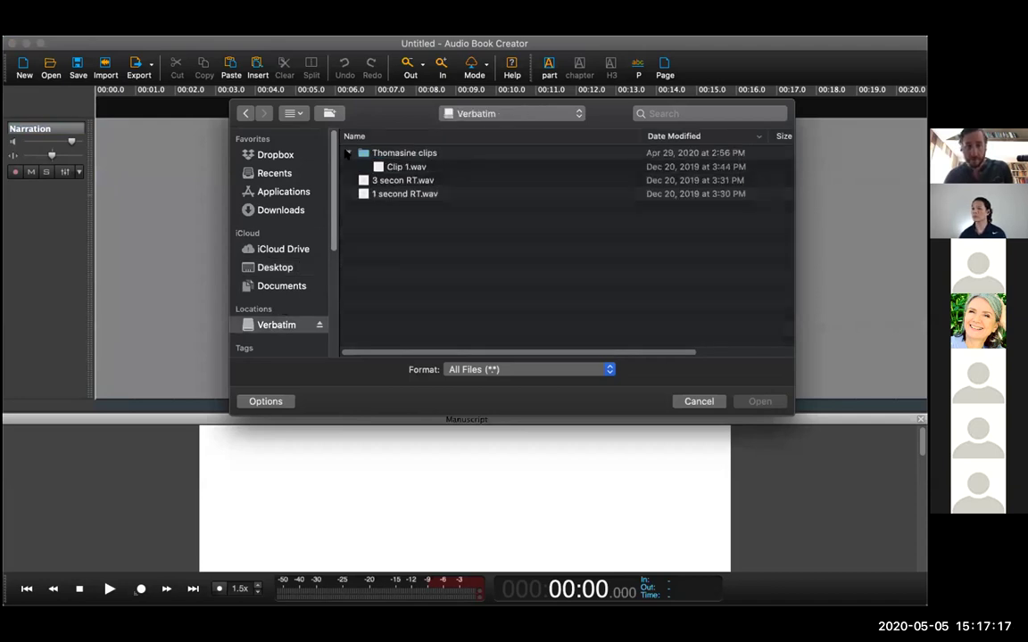
click(370, 166)
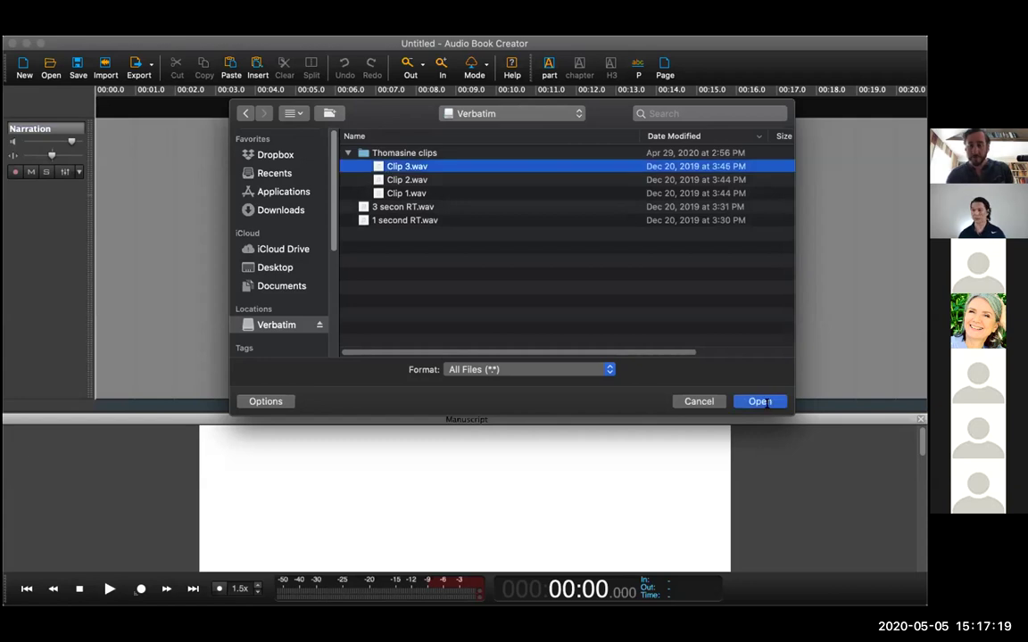
click(759, 402)
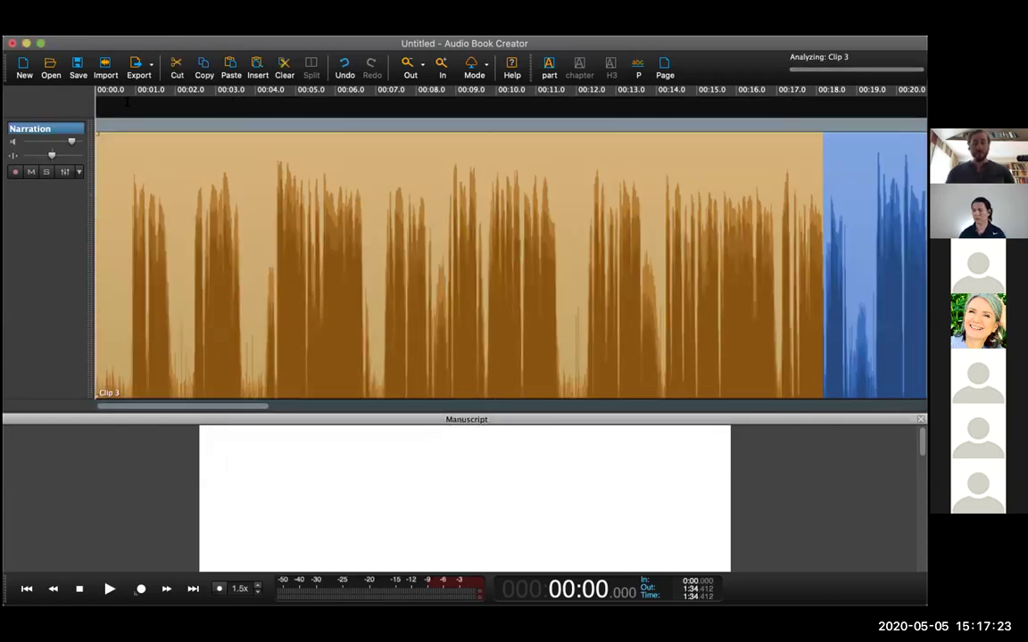
key(space)
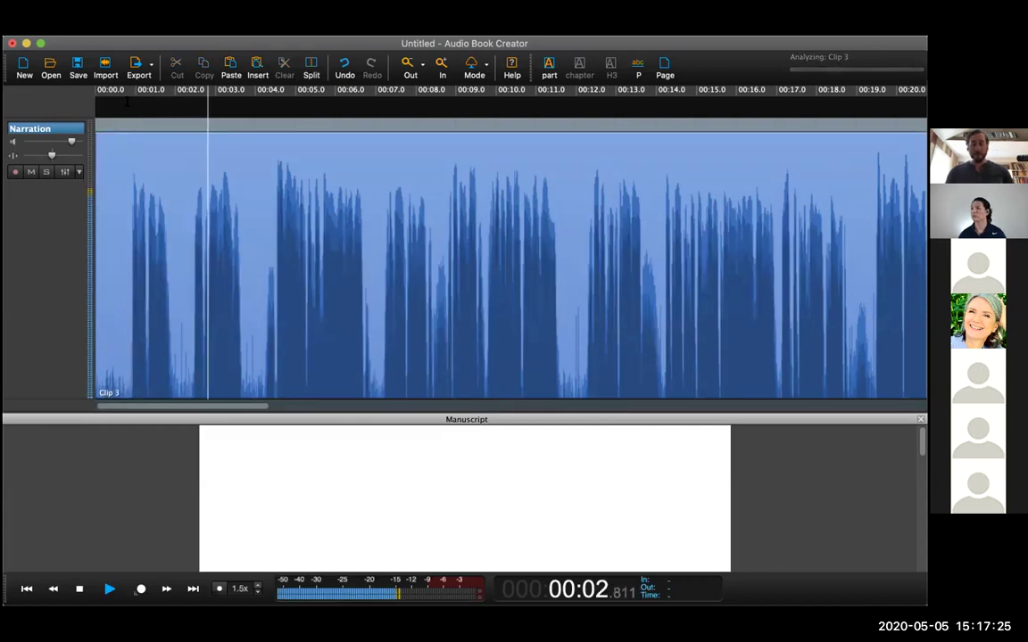
key(space)
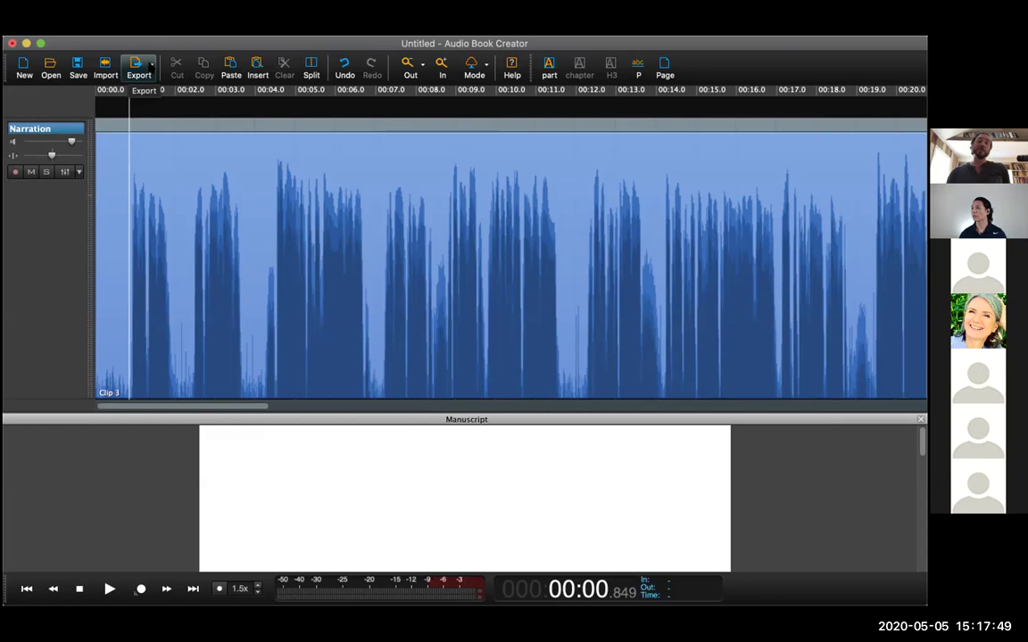
- Export the session to the Desktop as an MP3 file named mhgfk with Med Quality encoding
click(152, 65)
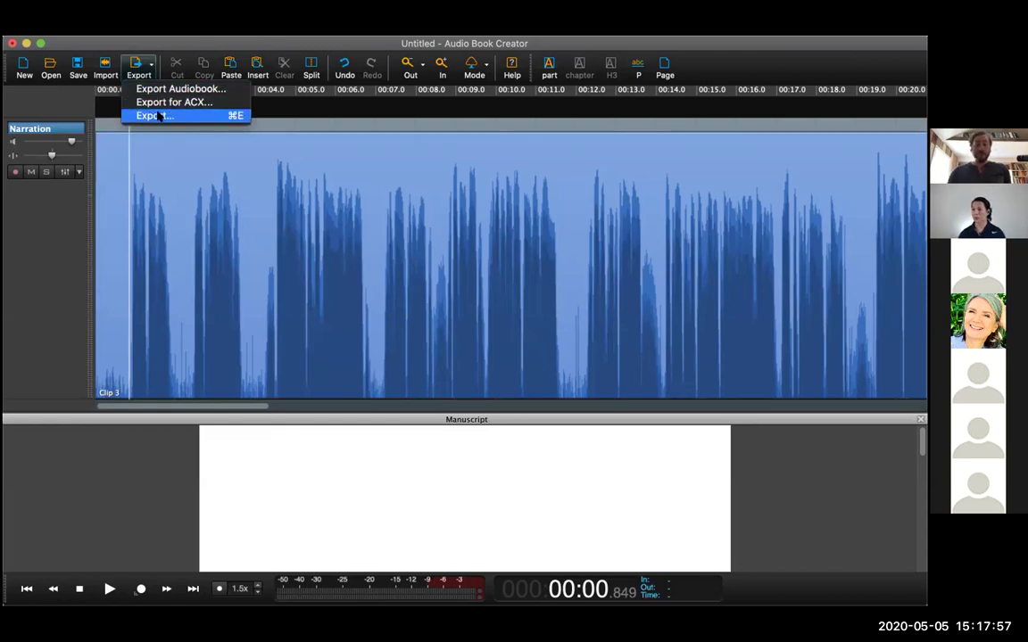
click(159, 116)
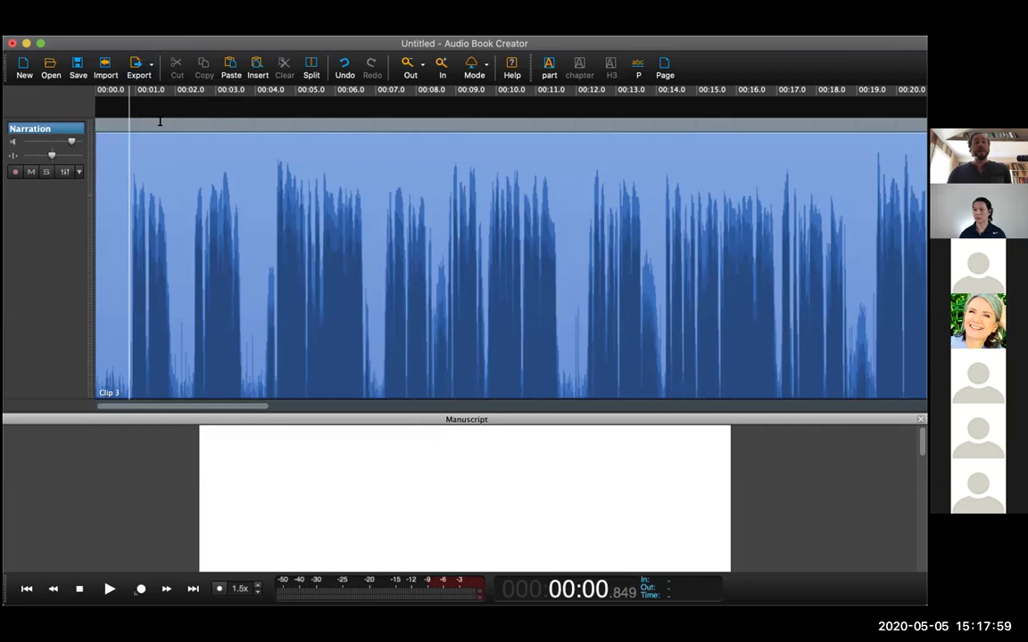
click(135, 68)
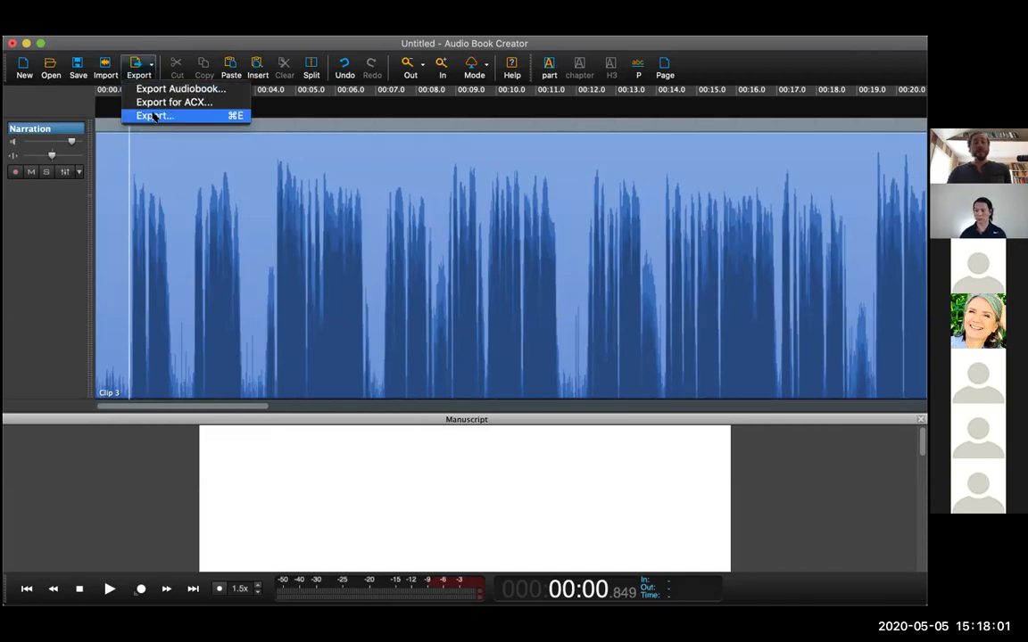
click(155, 117)
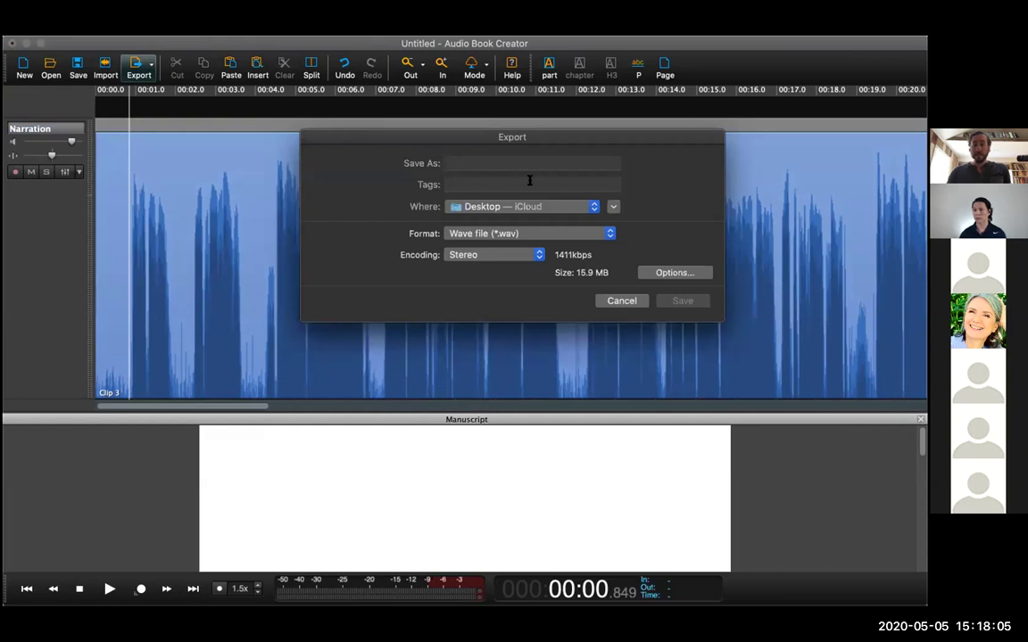
text(mhgfk)
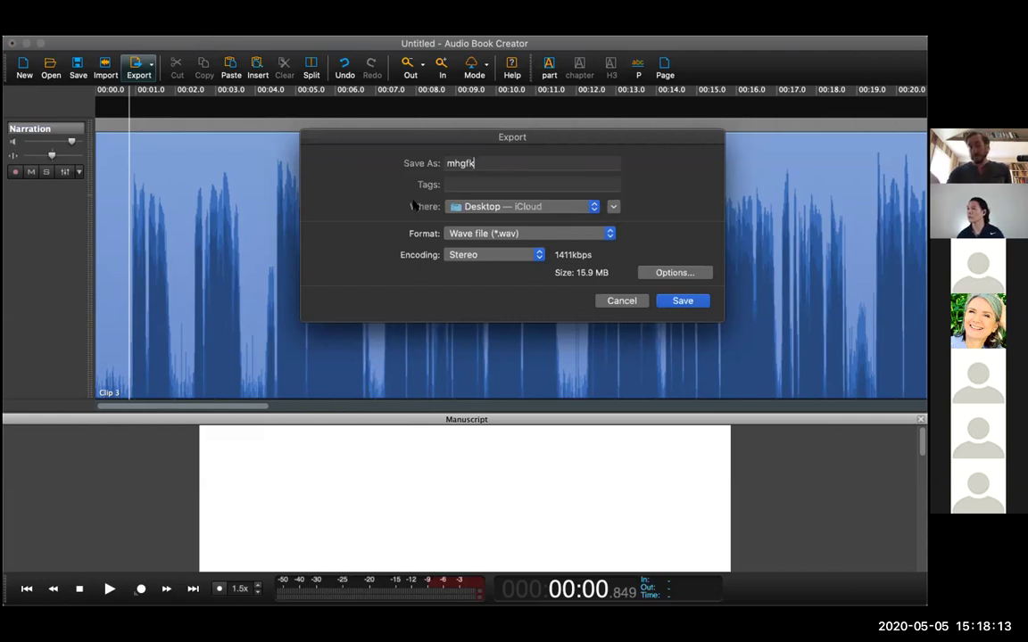
click(611, 233)
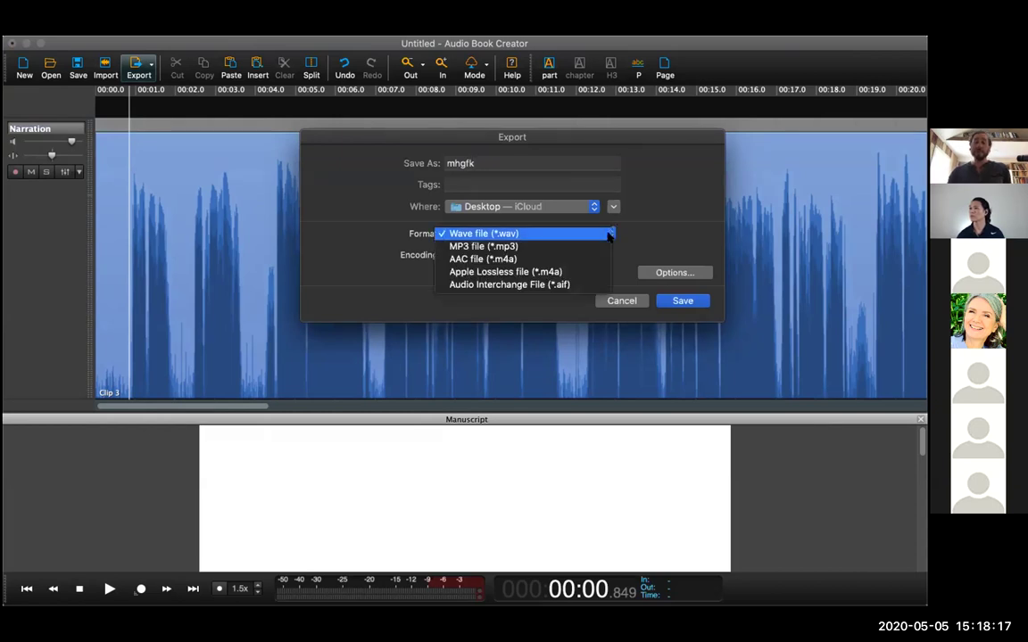
click(598, 245)
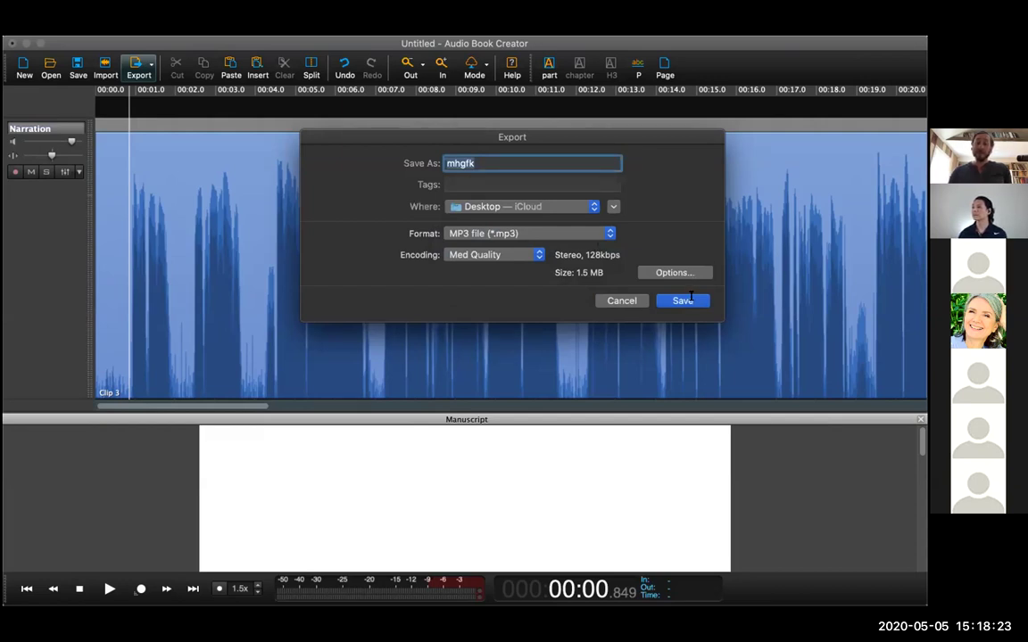
click(685, 300)
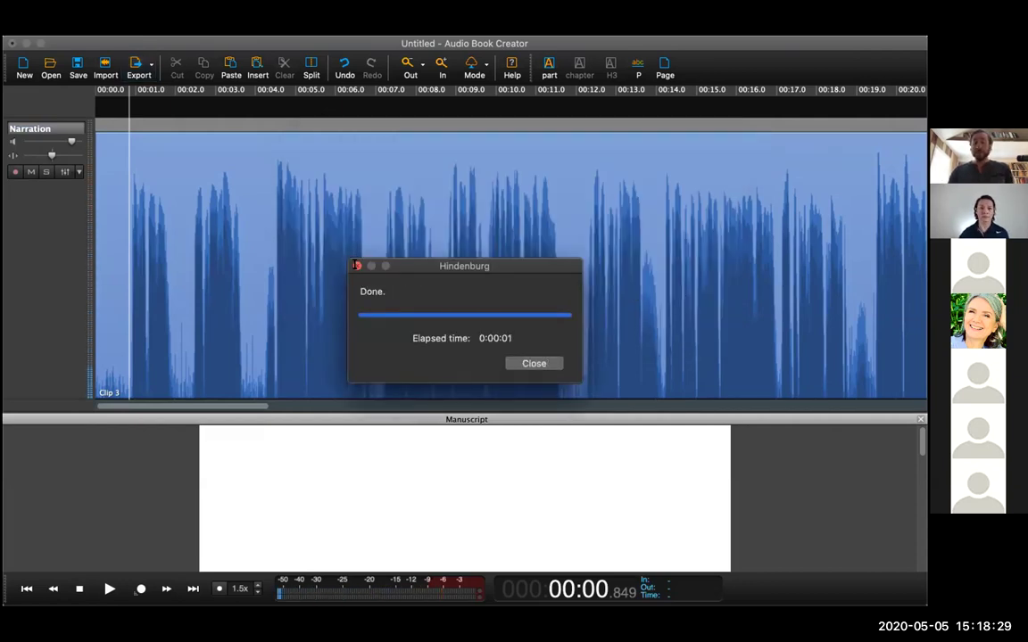
click(355, 264)
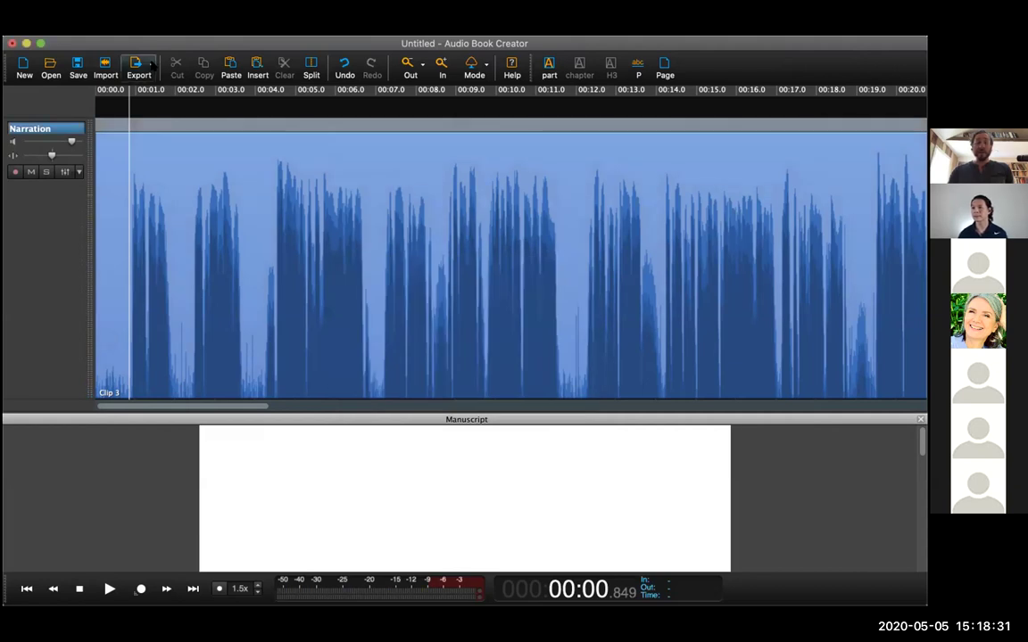
- Try to export the session as an audiobook while the manuscript is empty
click(153, 66)
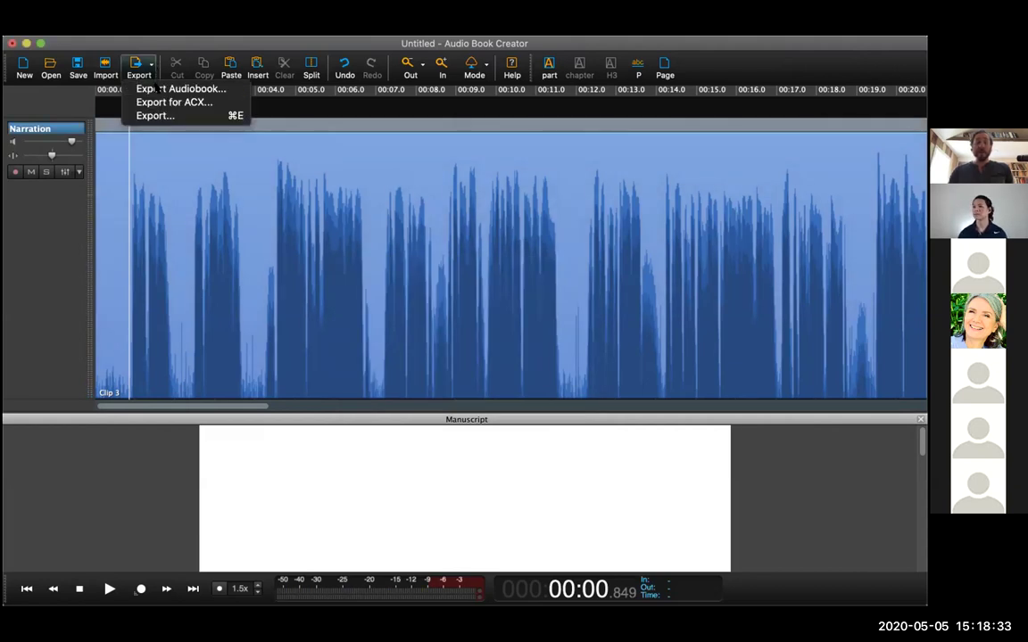
click(156, 89)
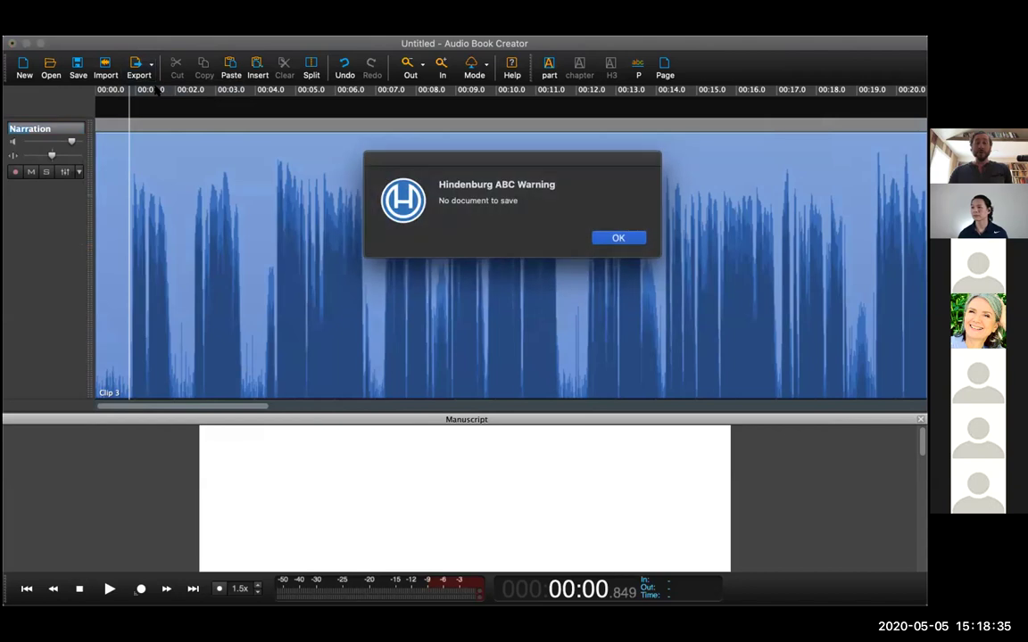
click(618, 238)
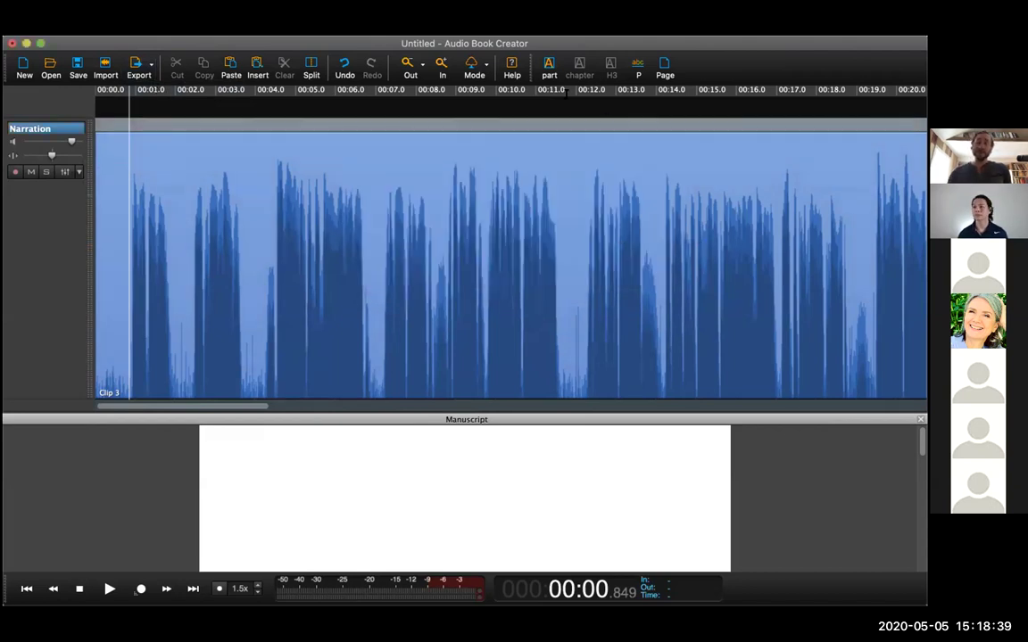
- Add a Part heading and a Chapter heading to the manuscript
click(549, 67)
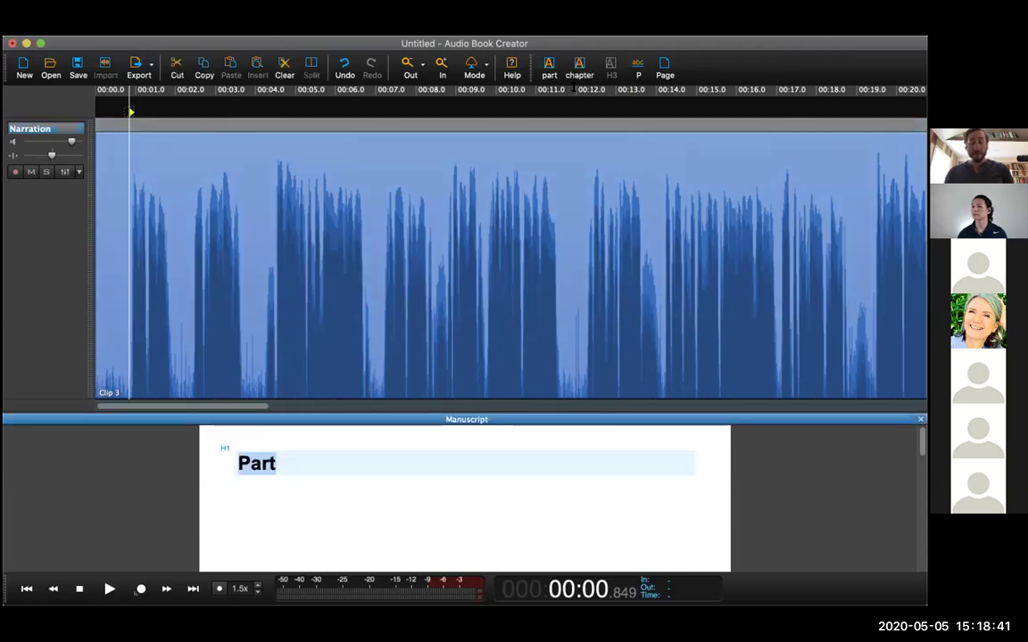
click(579, 67)
click(579, 67)
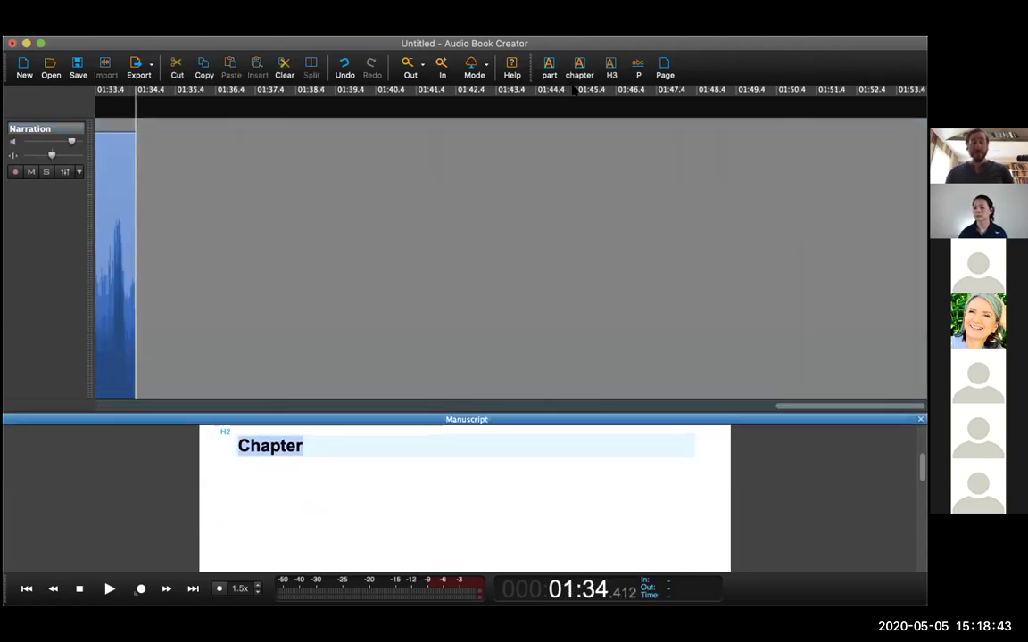
- Open the audiobook export's destination dialog, and dismiss it without exporting
click(154, 66)
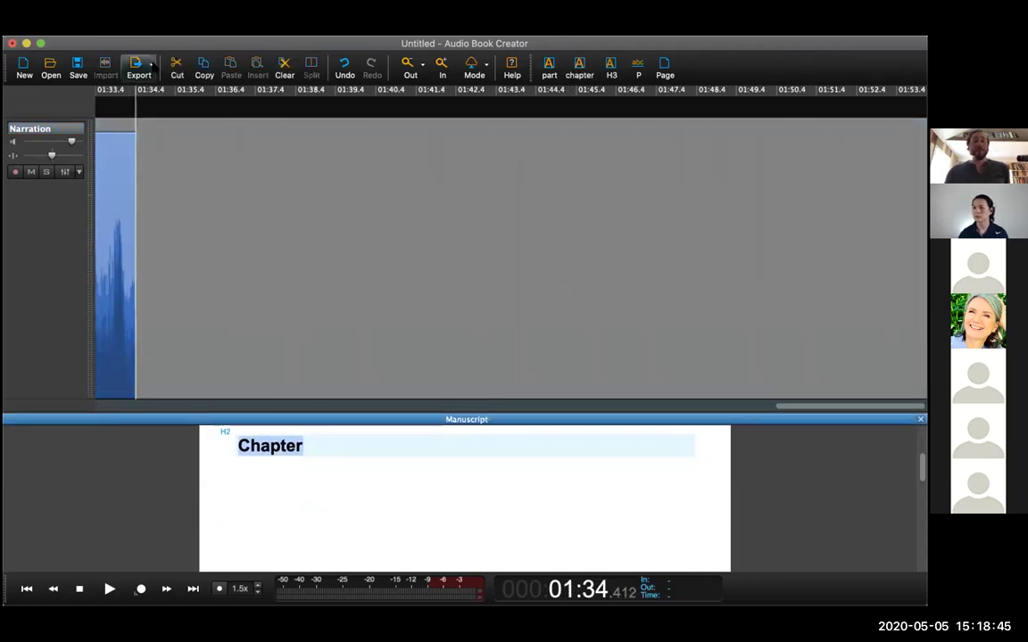
click(162, 89)
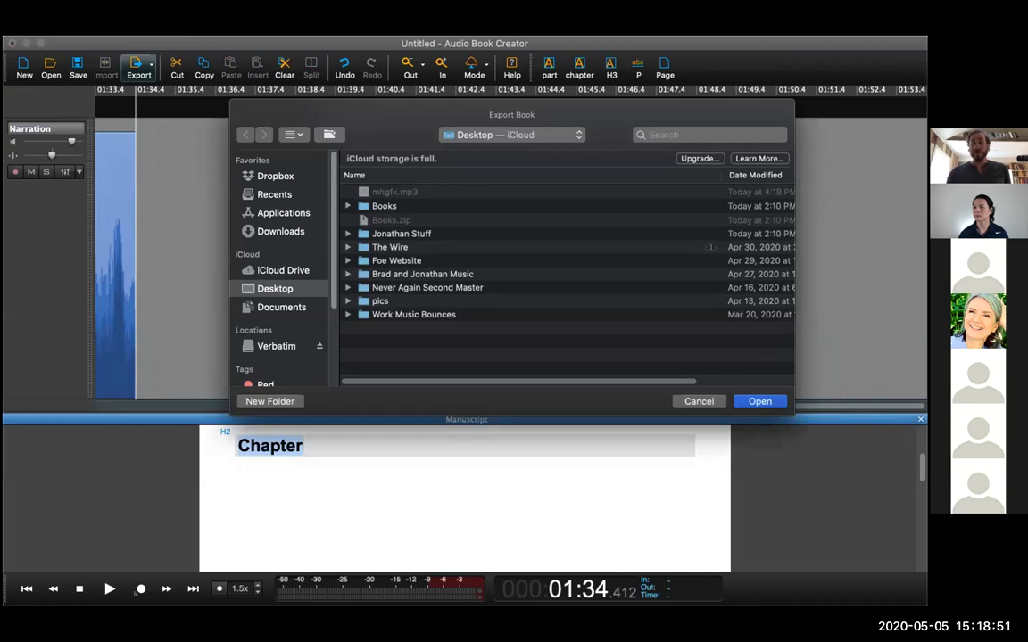
click(690, 403)
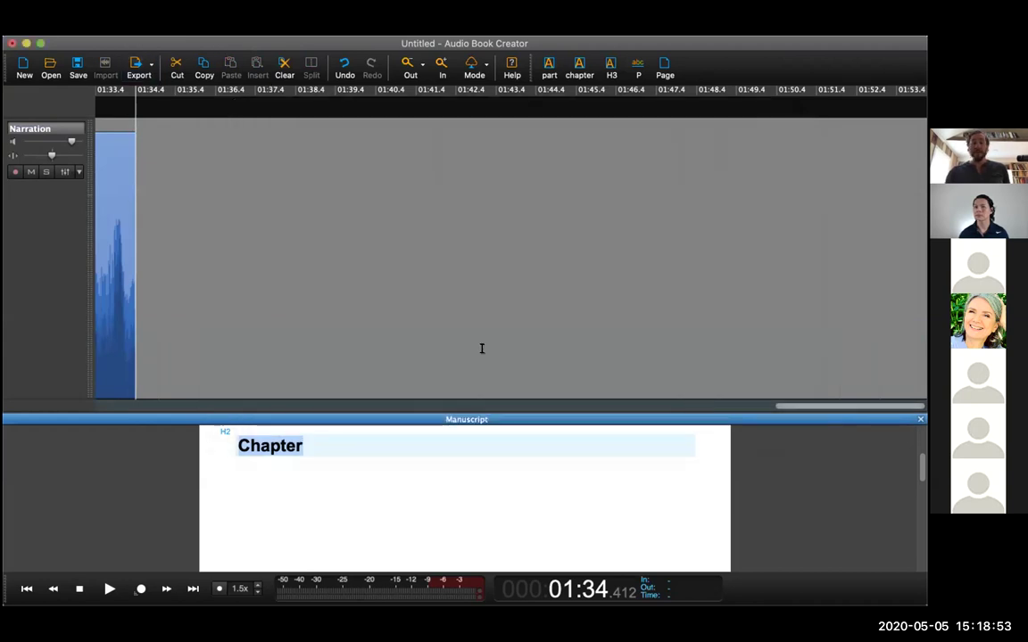
drag(809, 409, 55, 332)
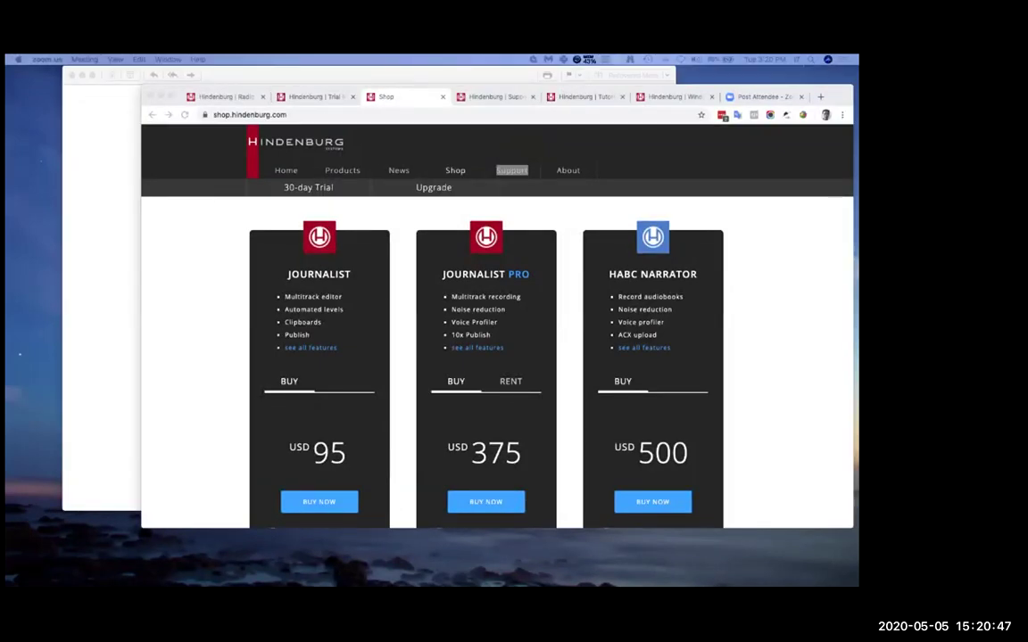
- Switch to Mail and review the topics listed in the live training invitation
drag(366, 75, 479, 86)
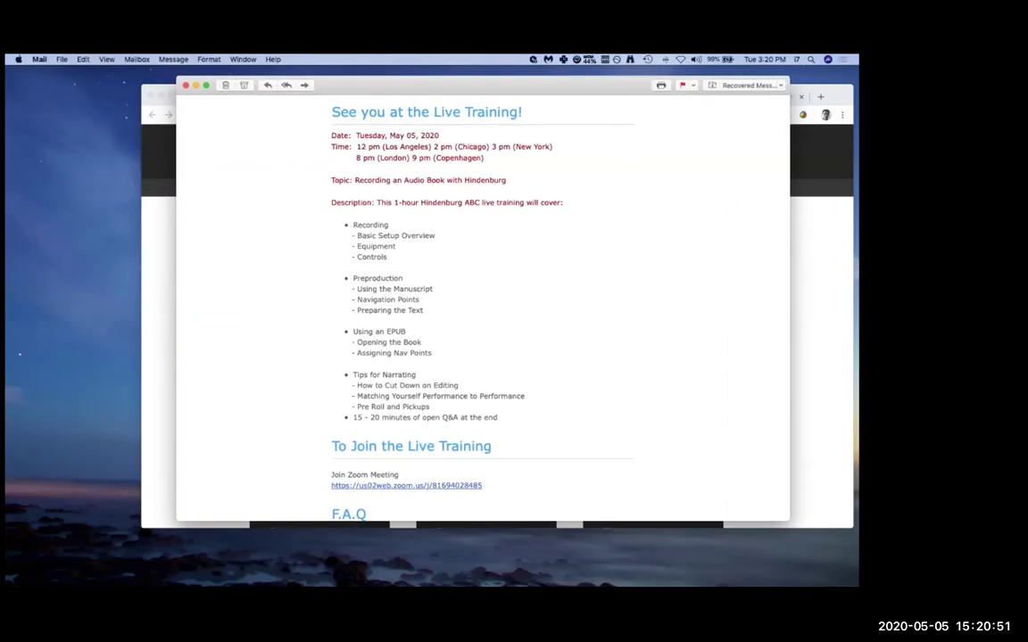
scroll(482, 303, up, 1)
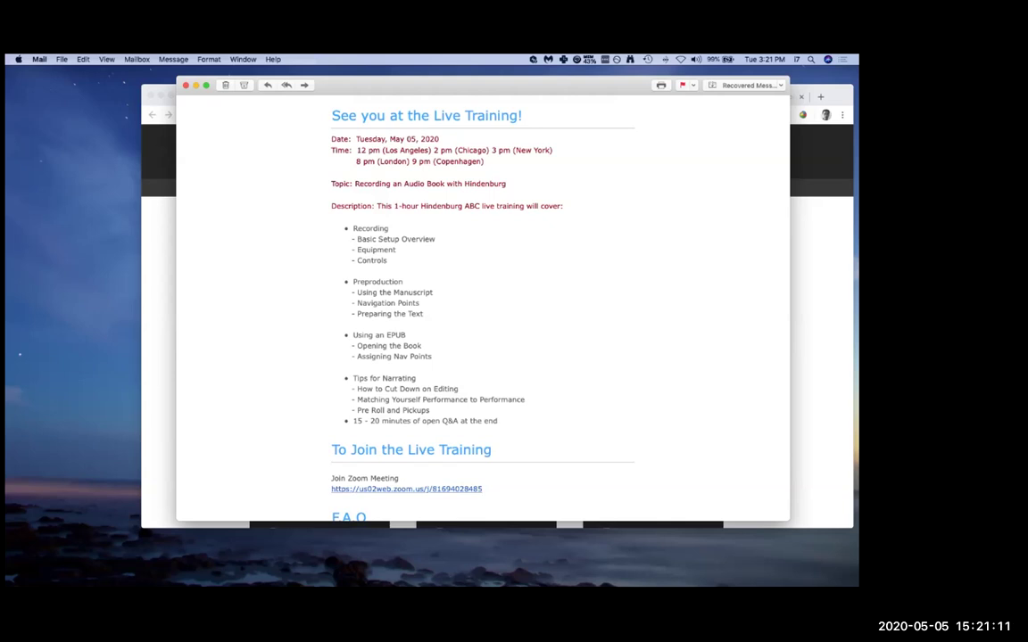
mouse_move(482, 86)
mouse_down()
mouse_move(456, 121)
mouse_move(466, 83)
mouse_up()
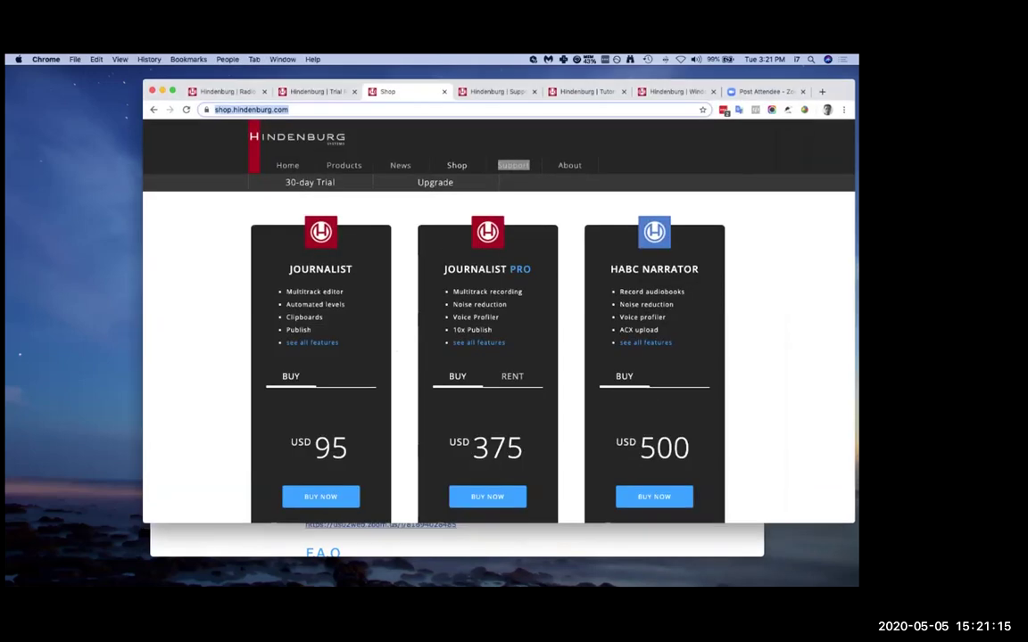
- Switch to Chrome and view Hindenburg's home page, the 30-day trial form and the shop's product offers
key(super+1)
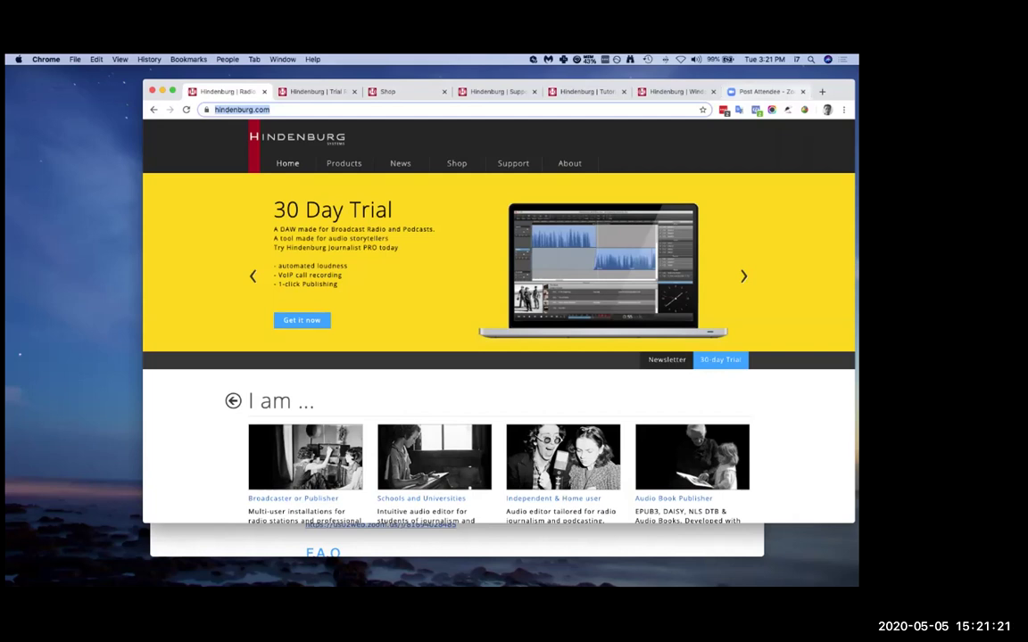
drag(225, 83, 226, 78)
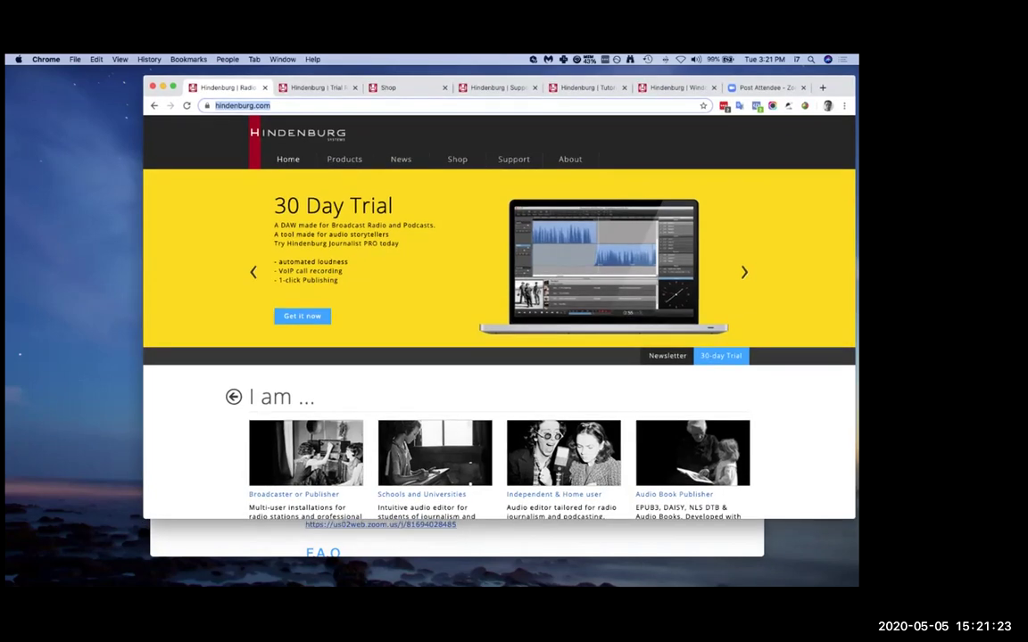
click(312, 88)
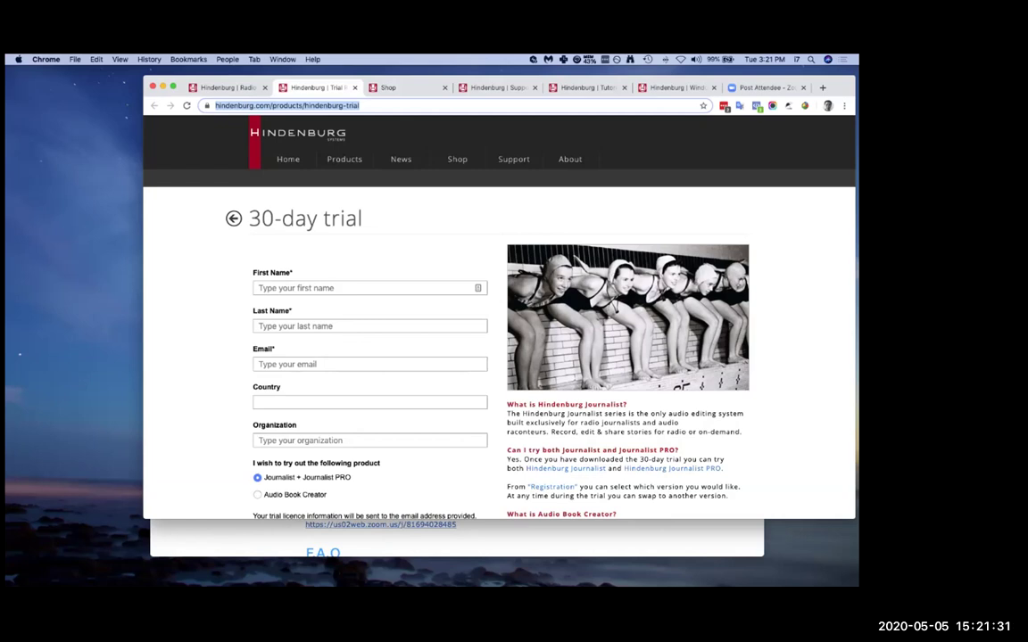
key(ctrl+Tab)
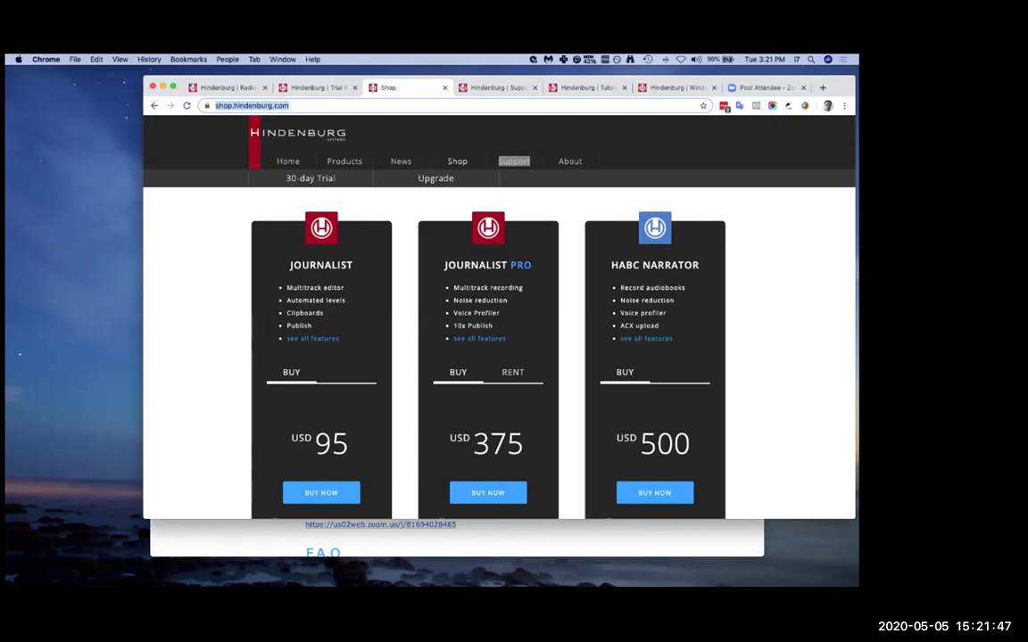
drag(839, 88, 817, 118)
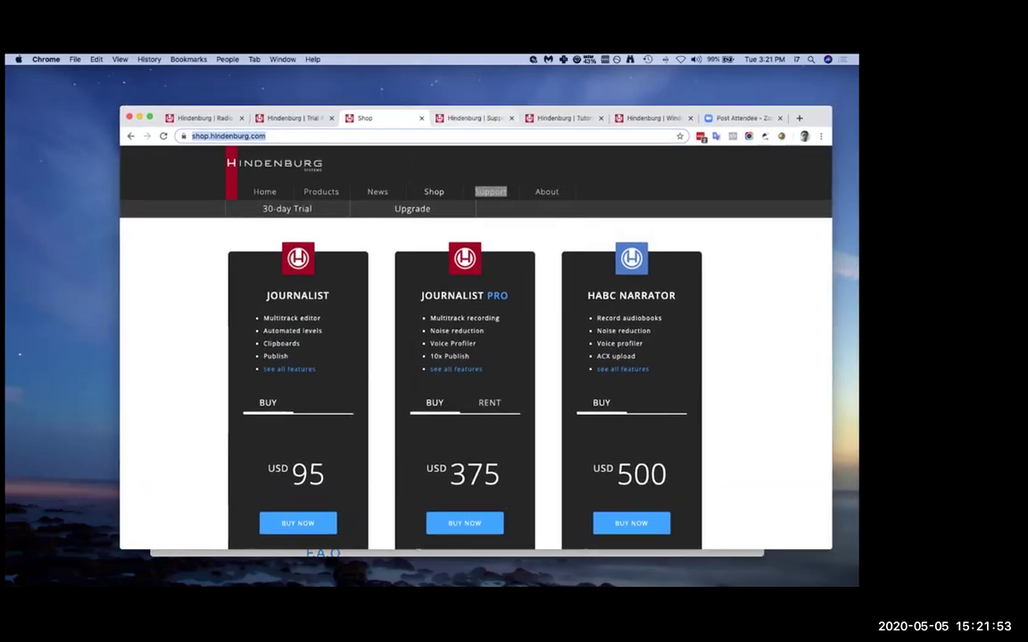
- Look through Hindenburg's online support page, the Journalist PRO tutorials and the Windows shortcuts list
click(473, 117)
drag(816, 117, 822, 87)
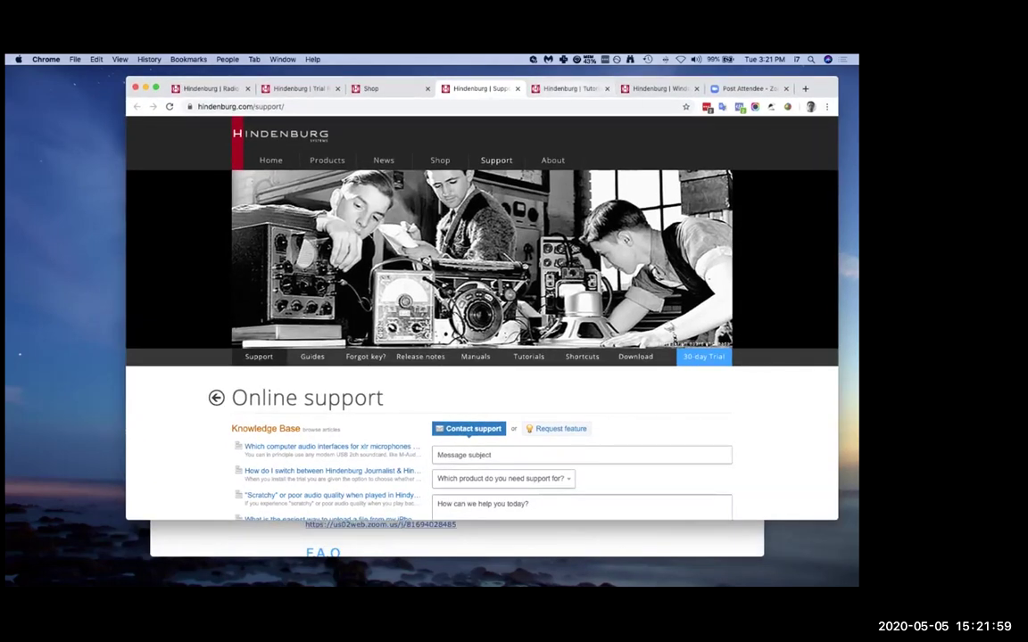
key(ctrl+Tab)
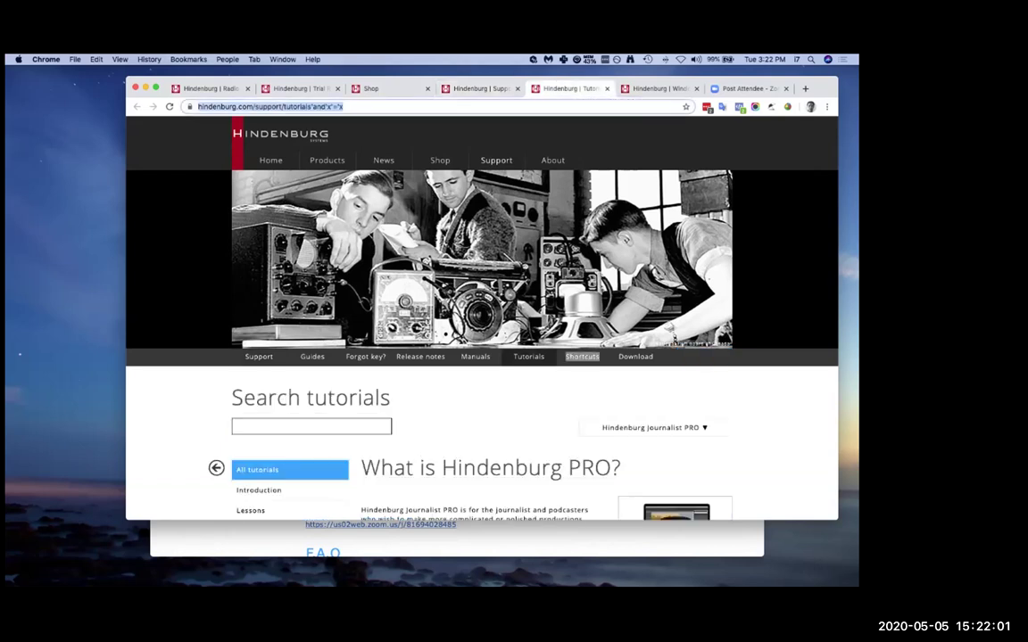
scroll(482, 312, down, 2)
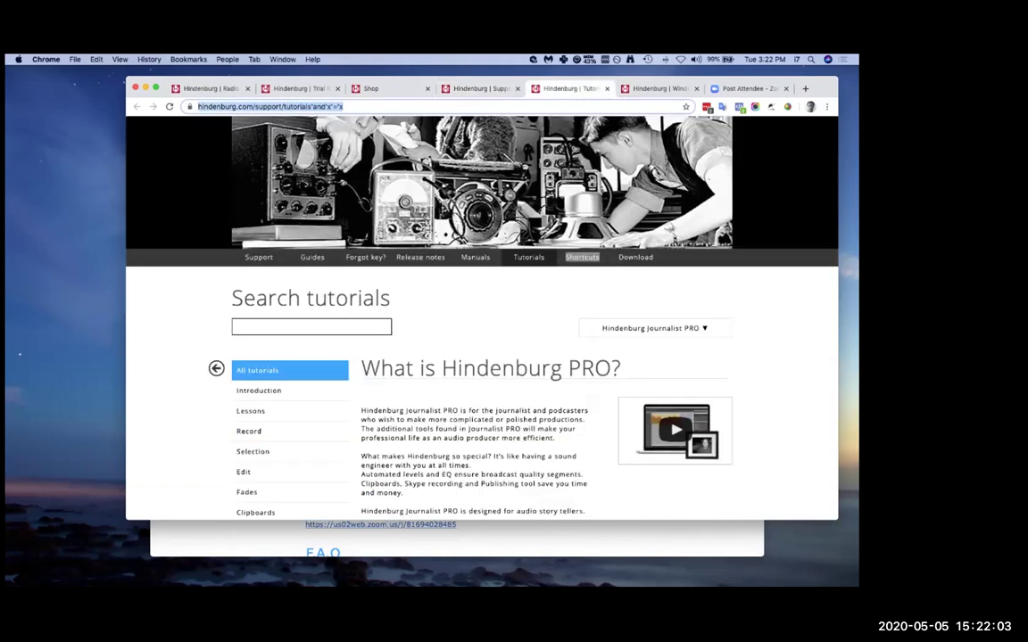
scroll(482, 312, down, 3)
scroll(482, 312, up, 3)
key(ctrl+Tab)
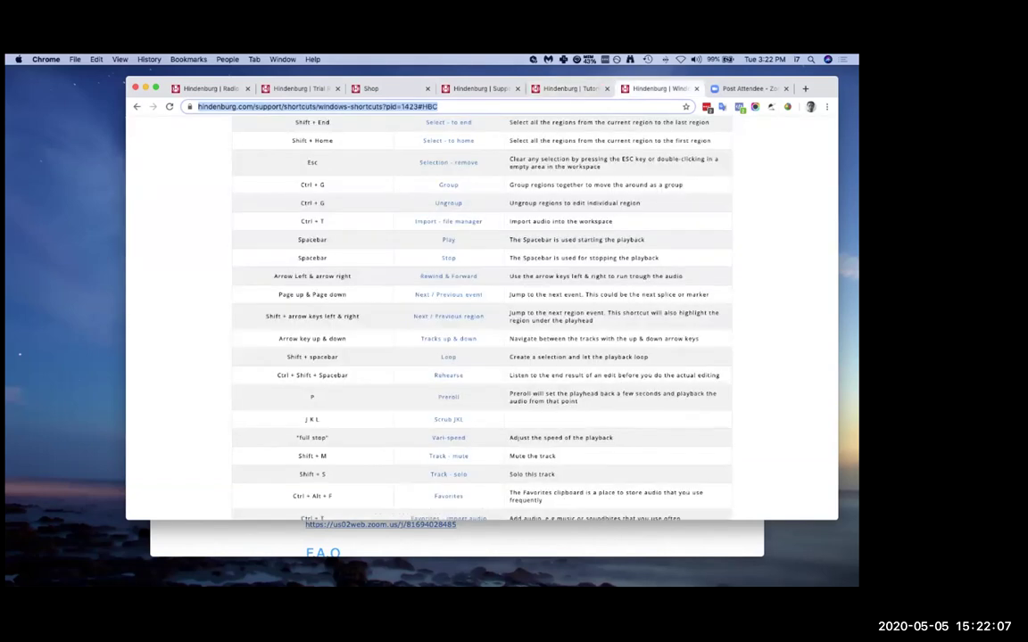